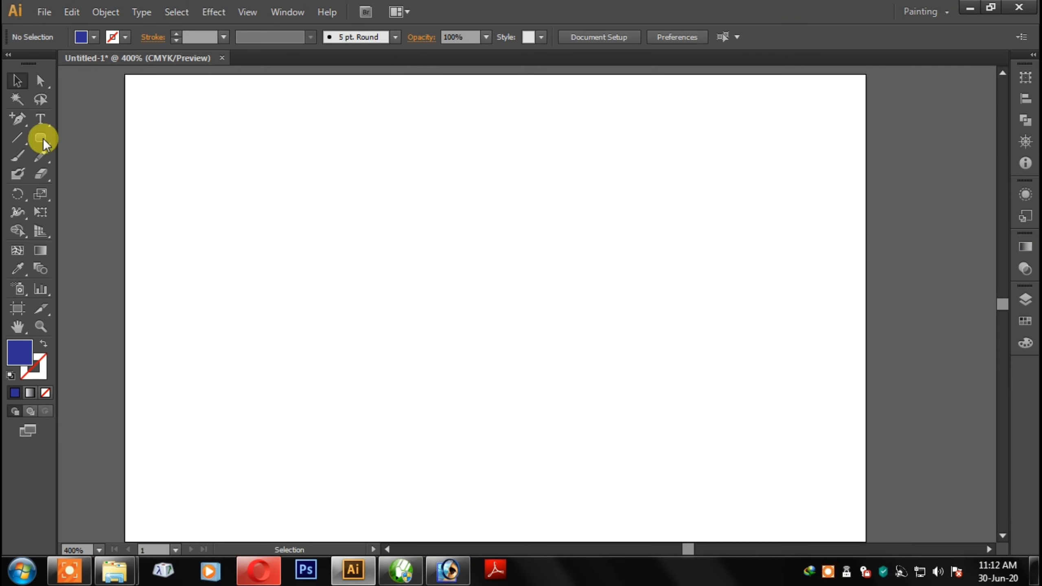
# Draw a small pill shape on the artboard with the Rounded Rectangle Tool.
pyautogui.click(42, 139)
pyautogui.moveTo(299, 165)
pyautogui.mouseDown()
pyautogui.moveTo(512, 229)
pyautogui.moveTo(497, 229)
pyautogui.mouseUp()
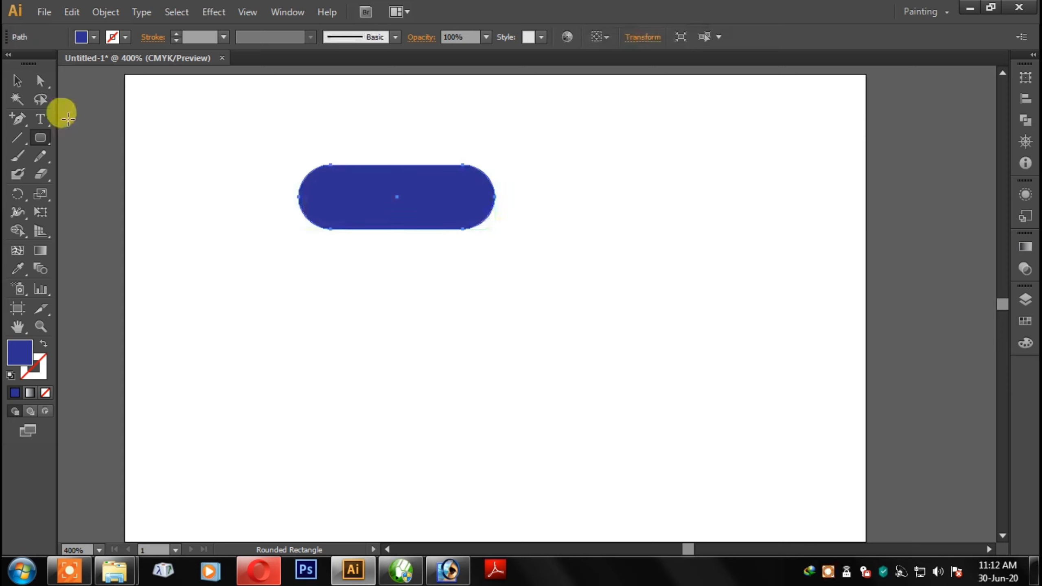
# Give the pill a black stroke and a light grey fill.
pyautogui.click(112, 37)
pyautogui.click(36, 62)
pyautogui.click(94, 37)
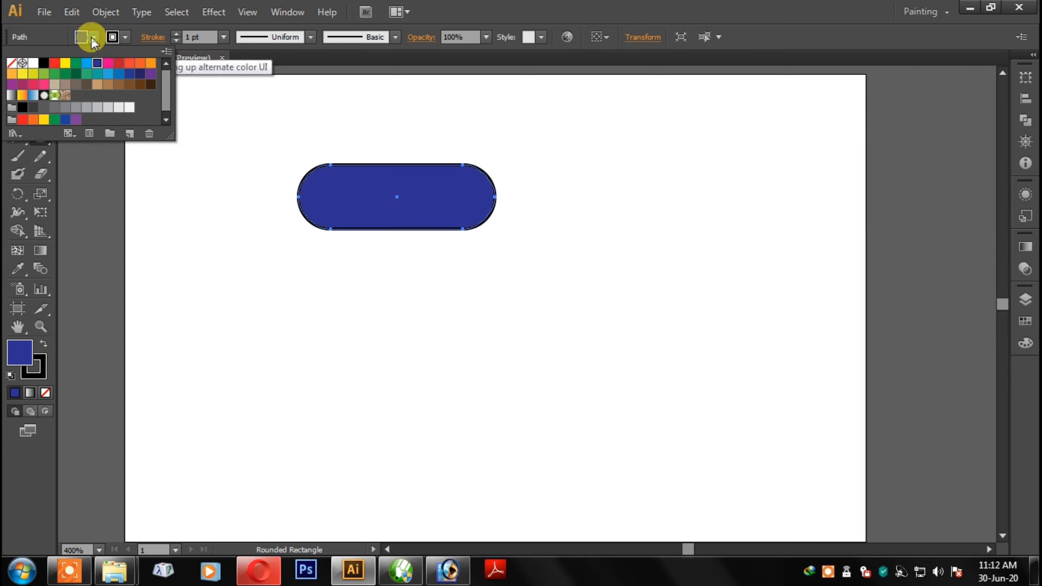
pyautogui.click(118, 107)
# Scale the pill up to a larger size.
pyautogui.click(17, 81)
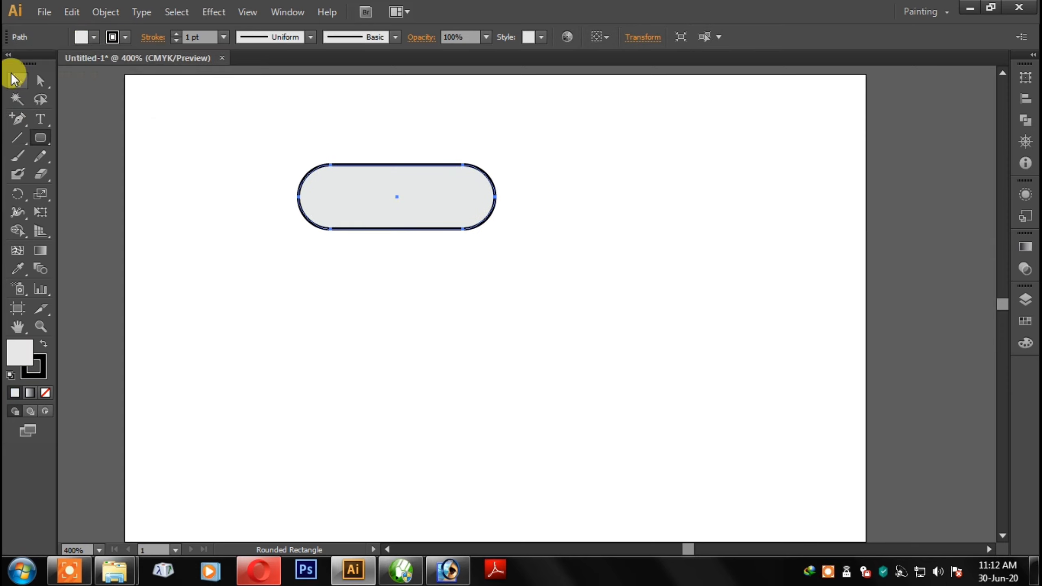
pyautogui.moveTo(495, 228); pyautogui.dragTo(582, 257)
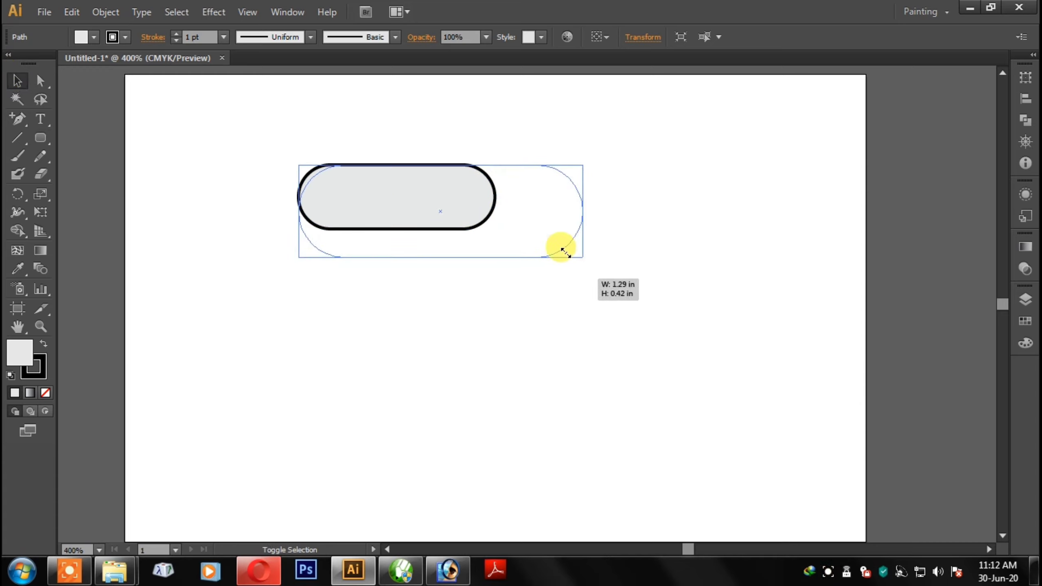
pyautogui.scroll(3, 517, 283)
pyautogui.moveTo(515, 279)
pyautogui.mouseDown()
pyautogui.moveTo(523, 243)
pyautogui.moveTo(726, 274)
pyautogui.mouseUp()
pyautogui.click(726, 274)
pyautogui.hotkey('ctrl', '+')
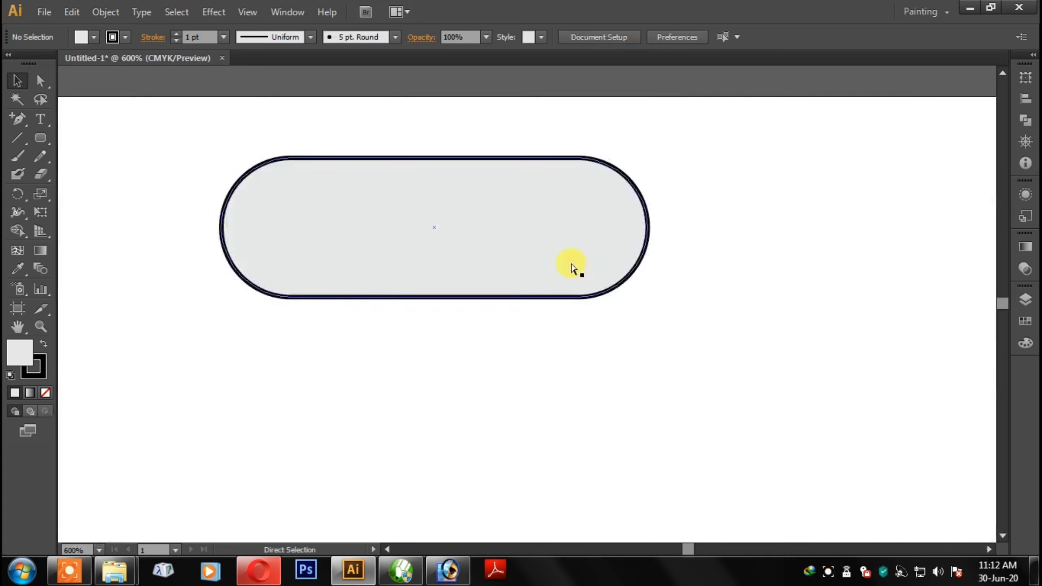
pyautogui.hotkey('ctrl', '+')
# Set the pill's stroke weight to 2 pt and bring up Object > Flatten Transparency.
pyautogui.click(550, 181)
pyautogui.click(223, 37)
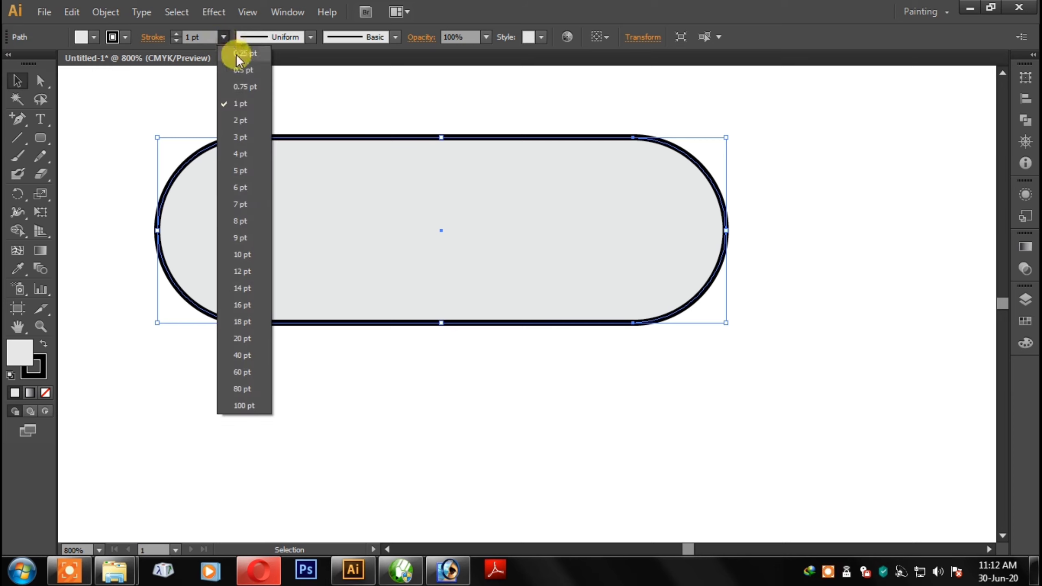
pyautogui.click(243, 123)
pyautogui.click(418, 102)
pyautogui.click(381, 144)
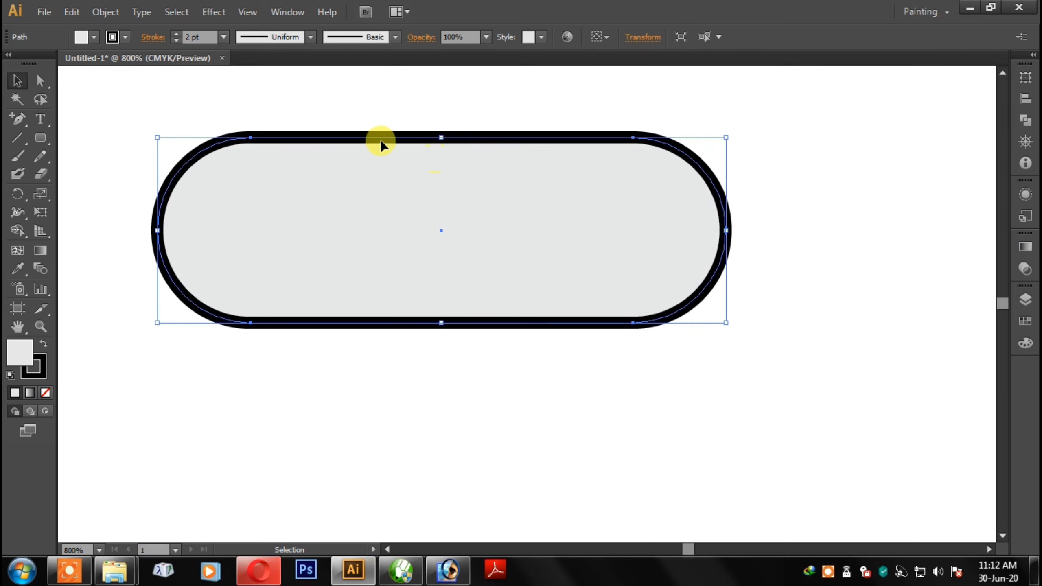
pyautogui.click(103, 12)
pyautogui.click(160, 260)
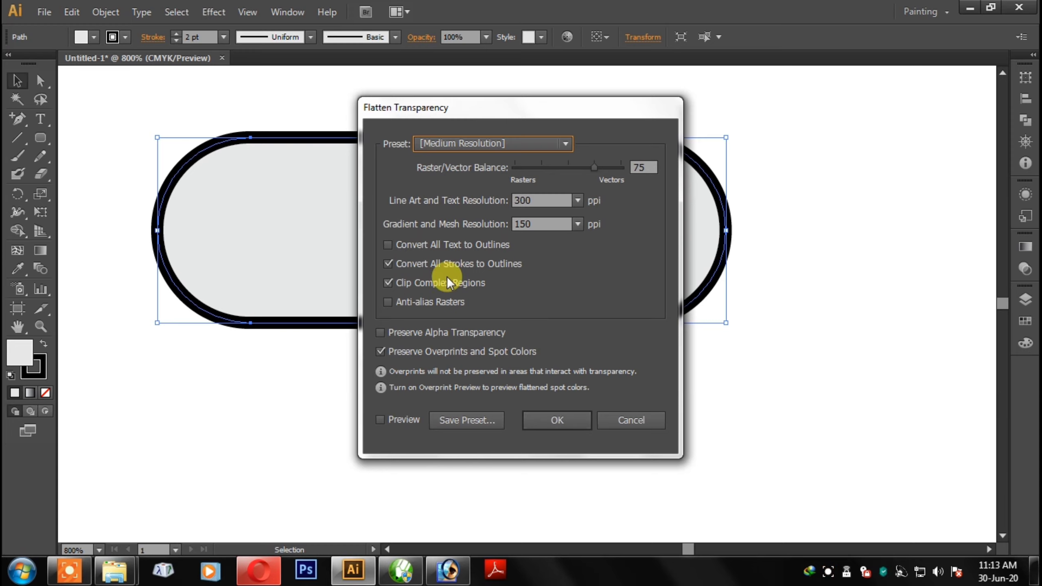
# Flatten the pill with Convert All Strokes to Outlines enabled.
pyautogui.click(397, 245)
pyautogui.click(576, 425)
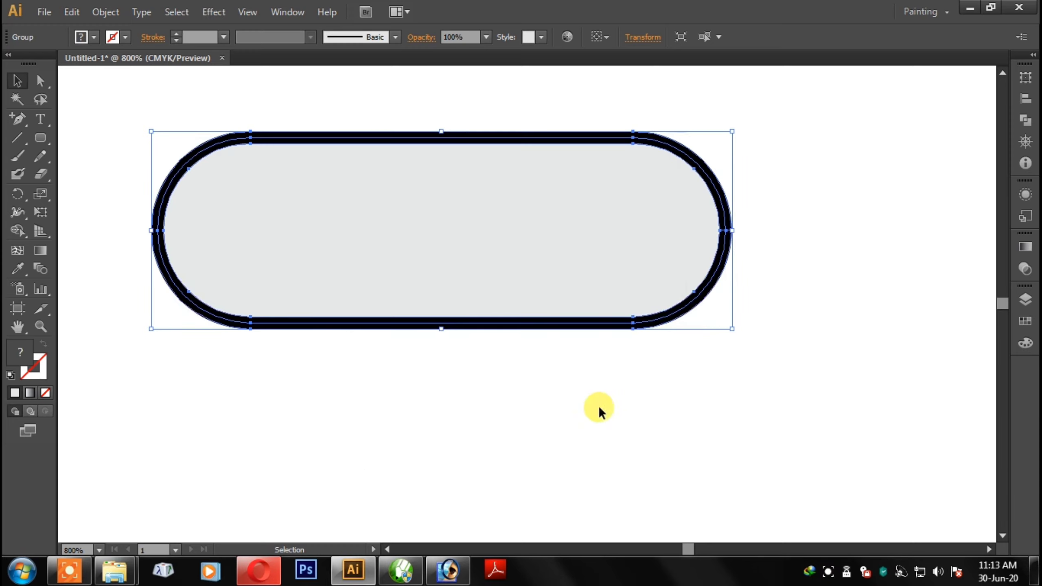
pyautogui.click(639, 396)
pyautogui.click(693, 195)
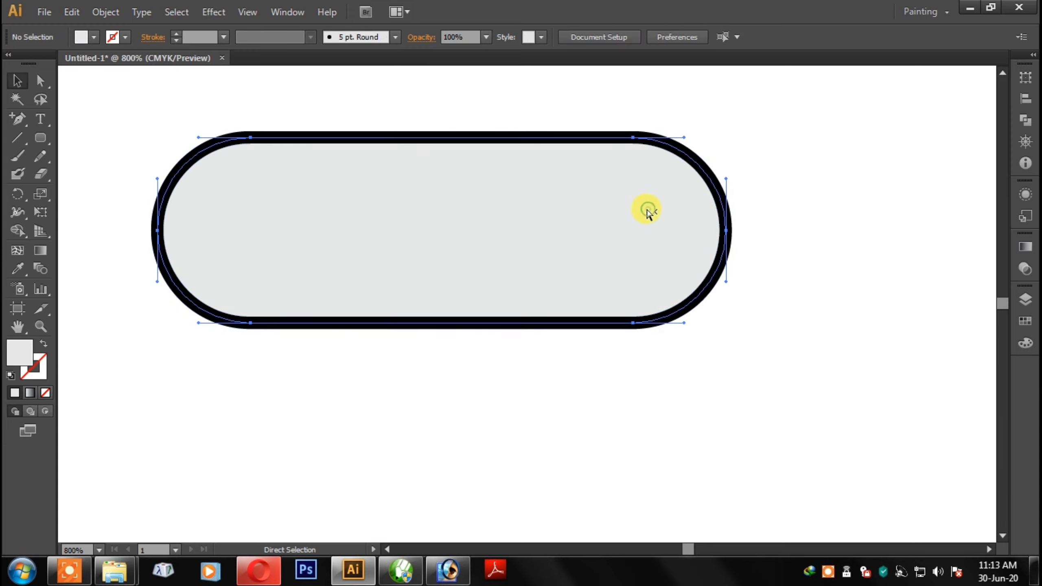
pyautogui.click(609, 199)
pyautogui.moveTo(609, 197); pyautogui.dragTo(614, 341)
pyautogui.hotkey('ctrl', 'z')
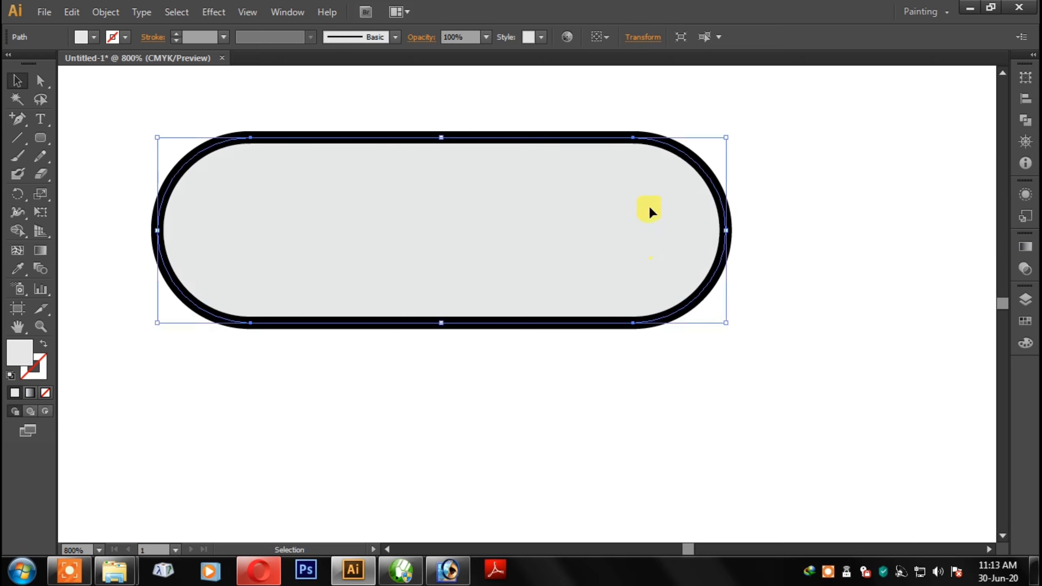
# Ungroup the flattened pill and drag the grey fill down and to the right.
pyautogui.rightClick(649, 208)
pyautogui.click(865, 259)
pyautogui.click(628, 326)
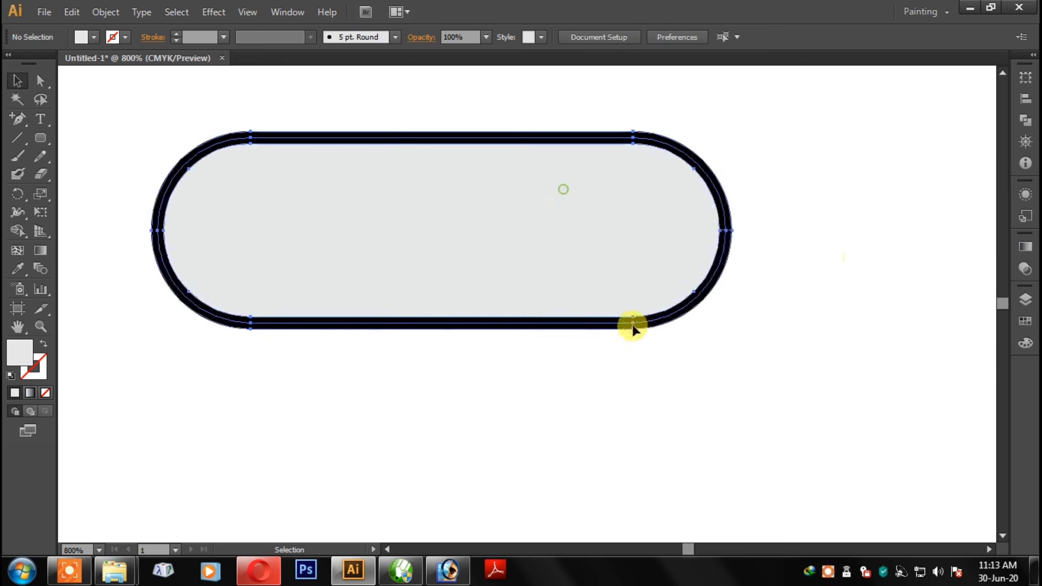
pyautogui.hotkey('ctrl', 'z')
pyautogui.rightClick(593, 241)
pyautogui.click(651, 331)
pyautogui.click(823, 322)
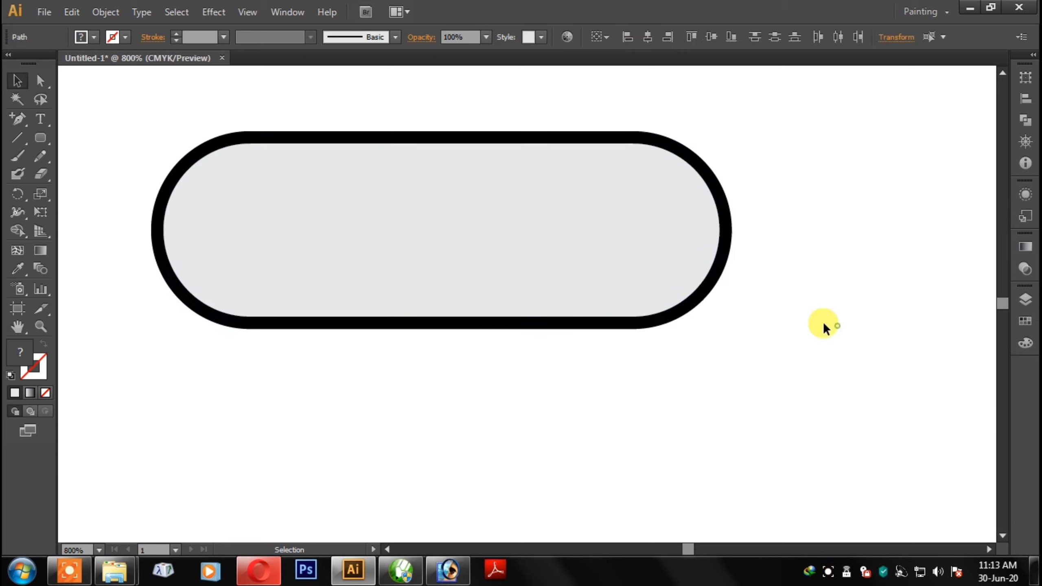
pyautogui.moveTo(611, 224); pyautogui.dragTo(728, 384)
# Move the grey fill shape out to the right of the black ring.
pyautogui.hotkey('ctrl', 'z')
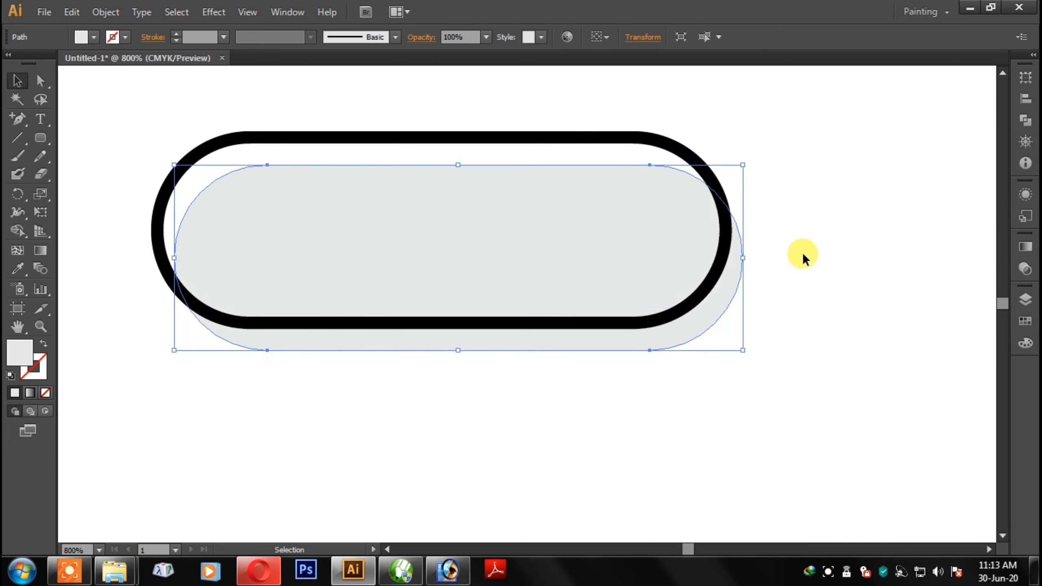
pyautogui.click(803, 252)
pyautogui.click(590, 230)
pyautogui.hotkey('ctrl', '-')
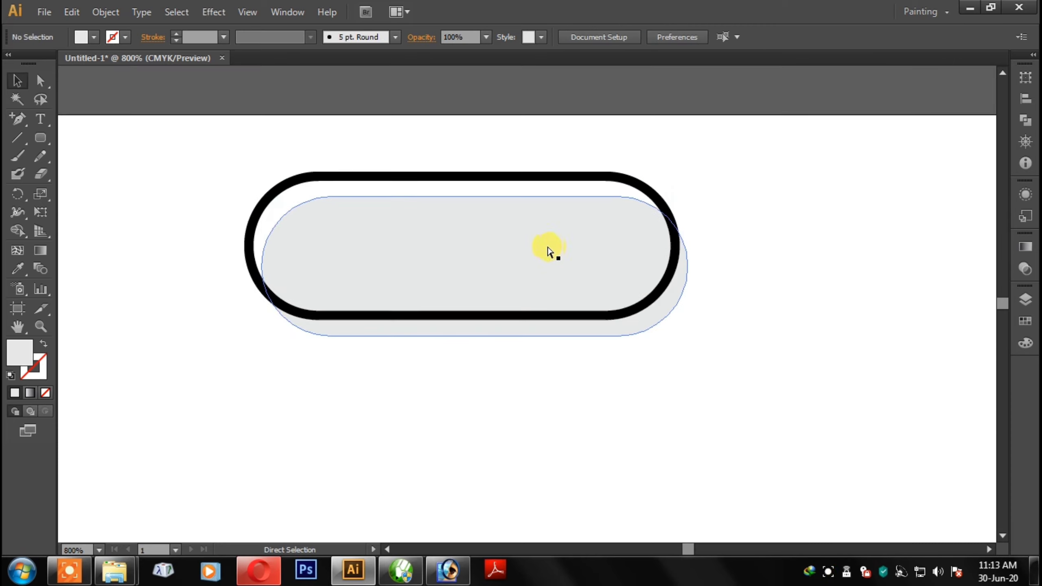
pyautogui.press('-')
pyautogui.click(699, 253)
pyautogui.click(658, 306)
pyautogui.press('v')
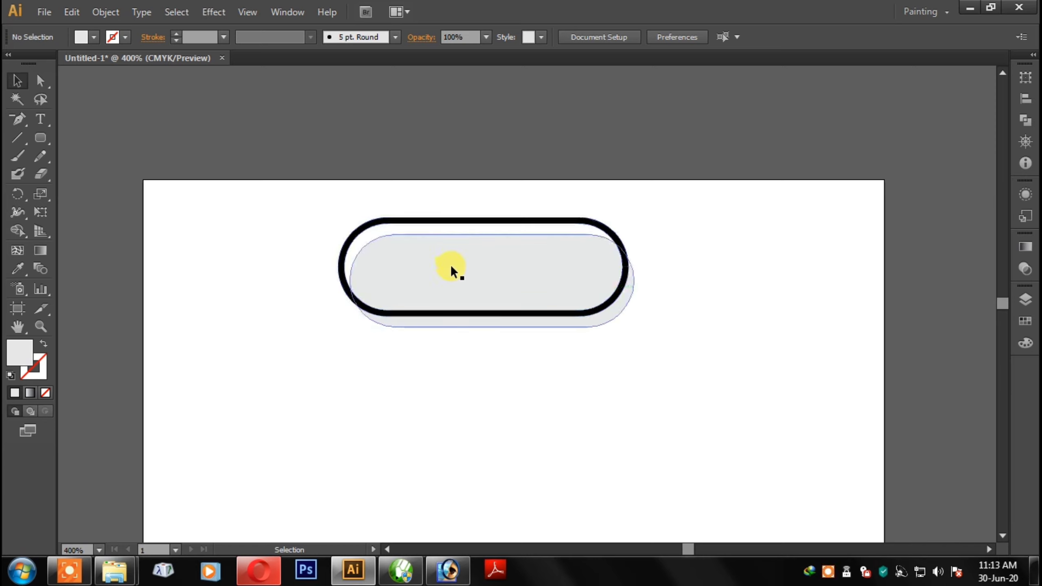
pyautogui.moveTo(452, 268); pyautogui.dragTo(744, 267)
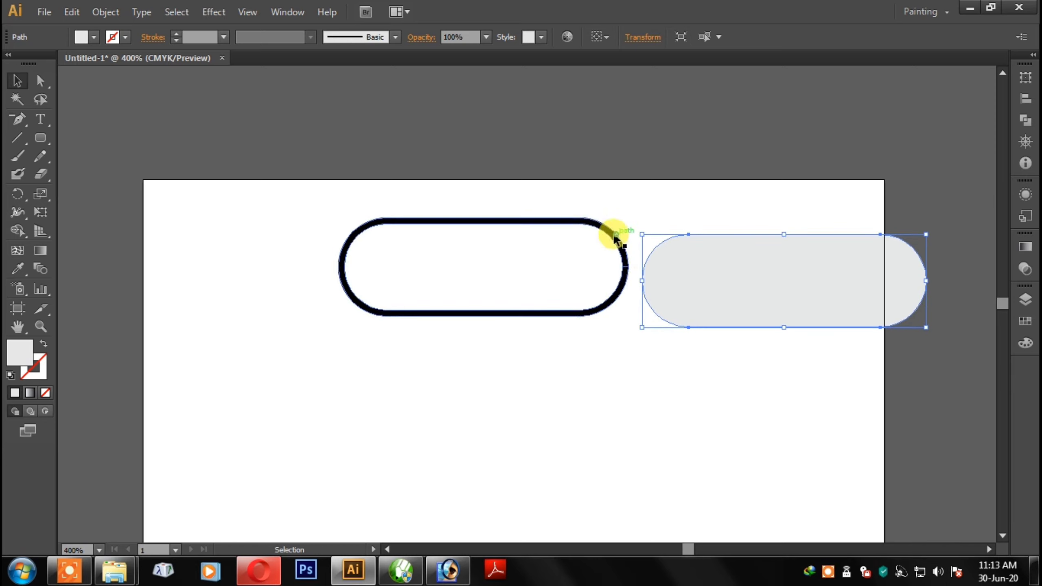
# Duplicate the black ring straight down so the copy sits directly below it.
pyautogui.moveTo(615, 238); pyautogui.dragTo(594, 234)
pyautogui.click(714, 280)
pyautogui.hotkey('ctrl', '+')
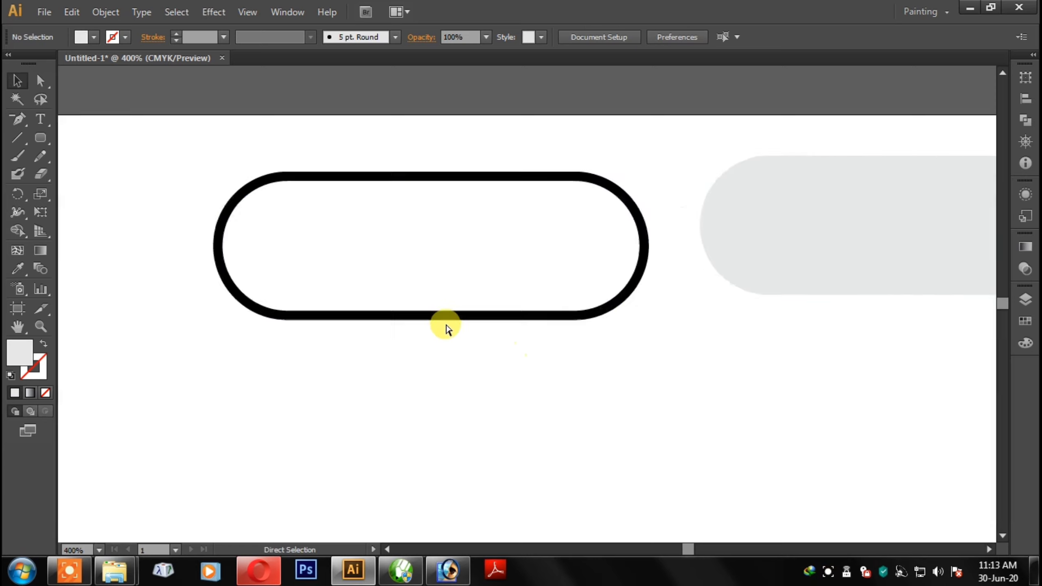
pyautogui.hotkey('ctrl', '+')
pyautogui.moveTo(534, 234); pyautogui.dragTo(538, 419)
# Recolour the lower ring orange using the Swatches panel.
pyautogui.click(842, 354)
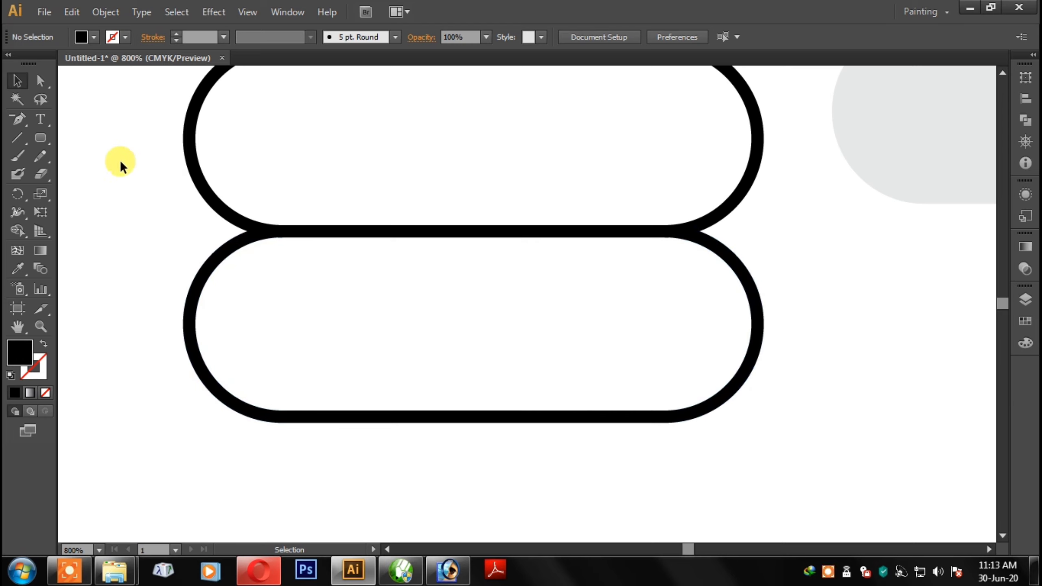
pyautogui.moveTo(118, 163); pyautogui.dragTo(384, 283)
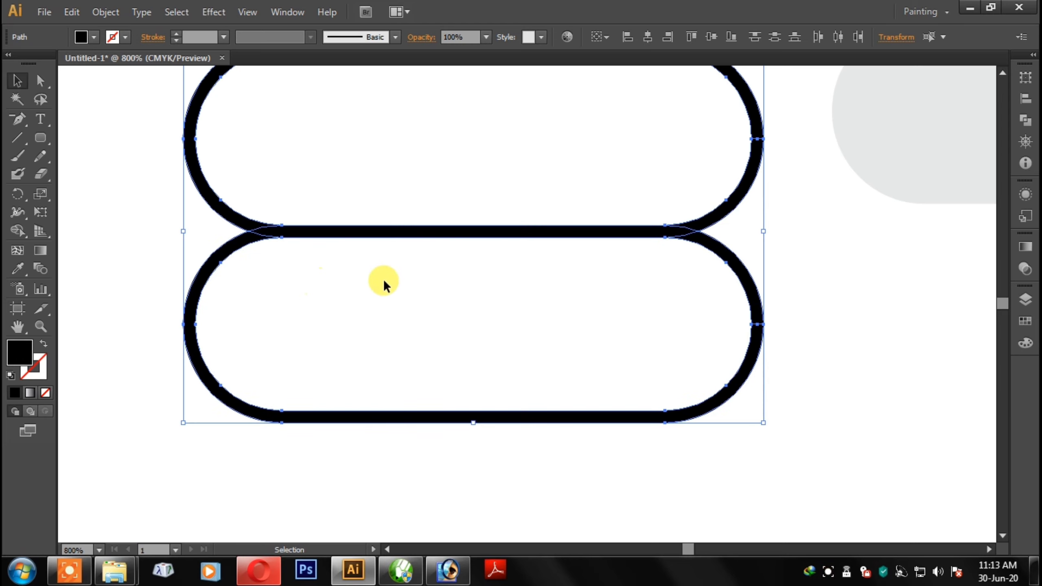
pyautogui.click(818, 303)
pyautogui.click(741, 265)
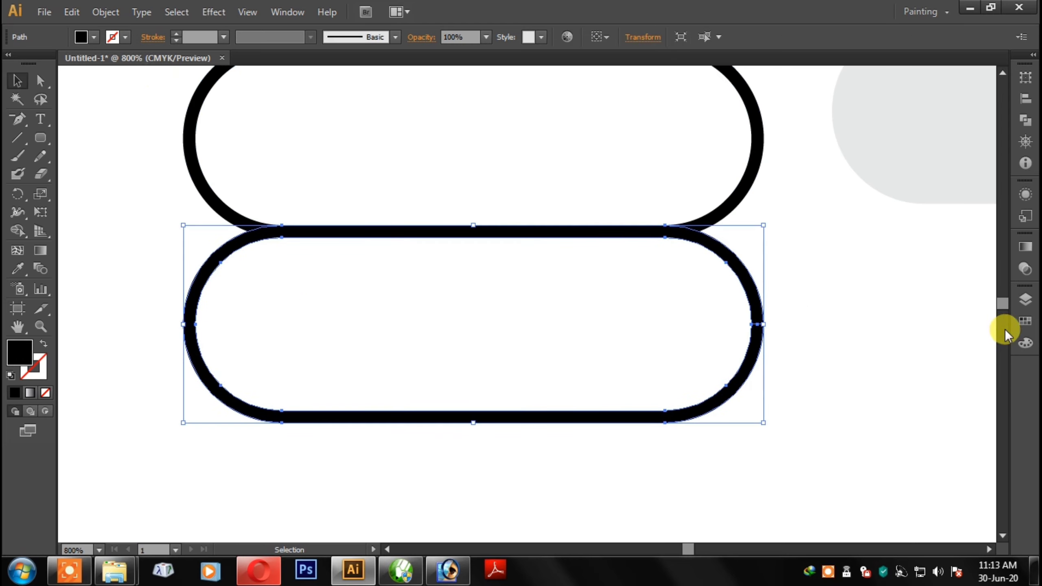
pyautogui.click(1021, 327)
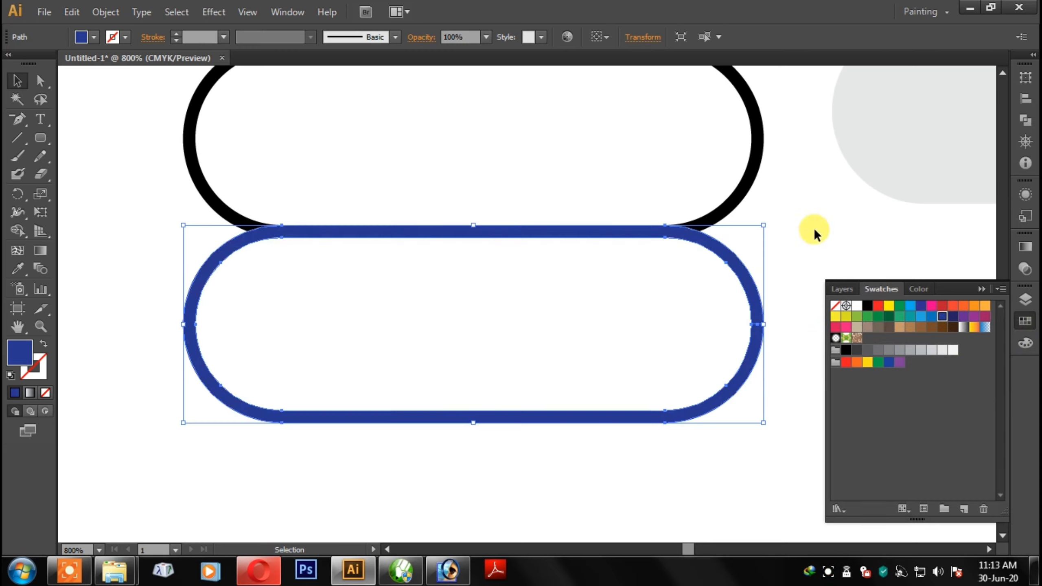
pyautogui.click(813, 229)
pyautogui.hotkey('ctrl', '+')
pyautogui.moveTo(710, 298); pyautogui.dragTo(968, 312)
pyautogui.click(967, 307)
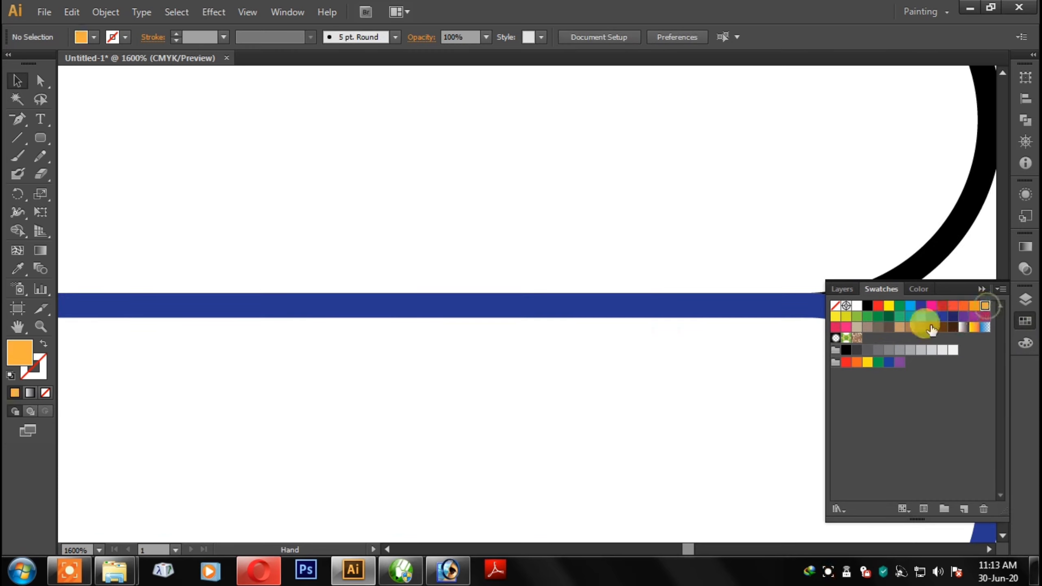
pyautogui.click(816, 307)
pyautogui.click(967, 307)
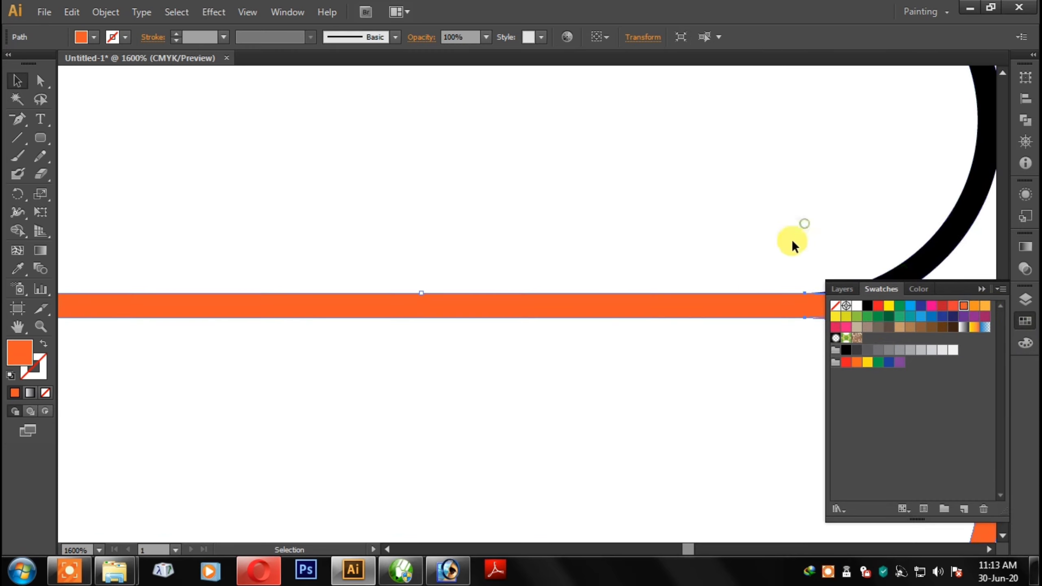
pyautogui.click(799, 249)
pyautogui.click(981, 289)
# Check the joins between the two rings, then drag the orange ring downward for a copy.
pyautogui.moveTo(721, 275); pyautogui.dragTo(303, 283)
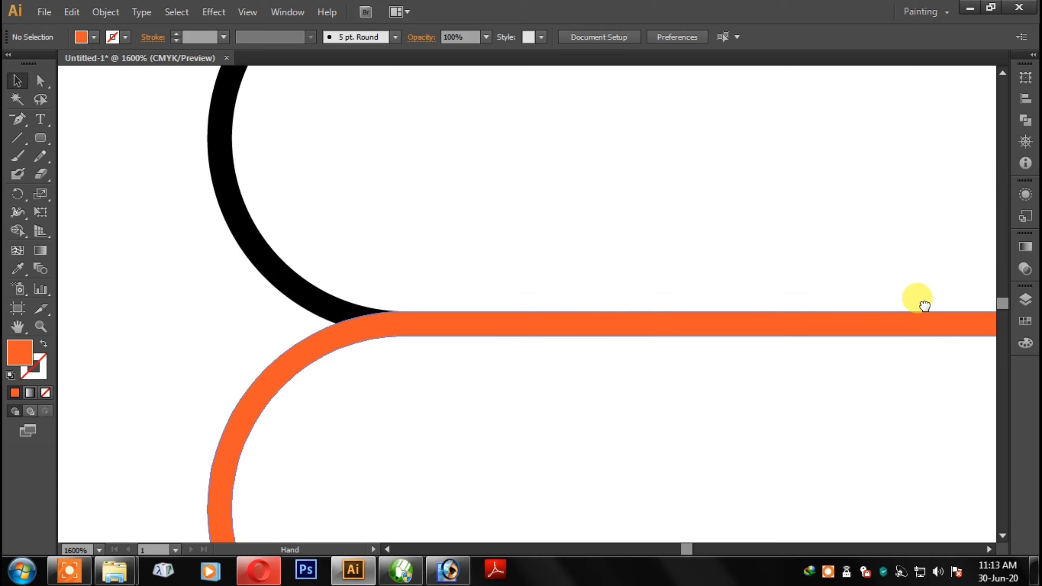
pyautogui.moveTo(919, 302); pyautogui.dragTo(739, 303)
pyautogui.scroll(2, 735, 287)
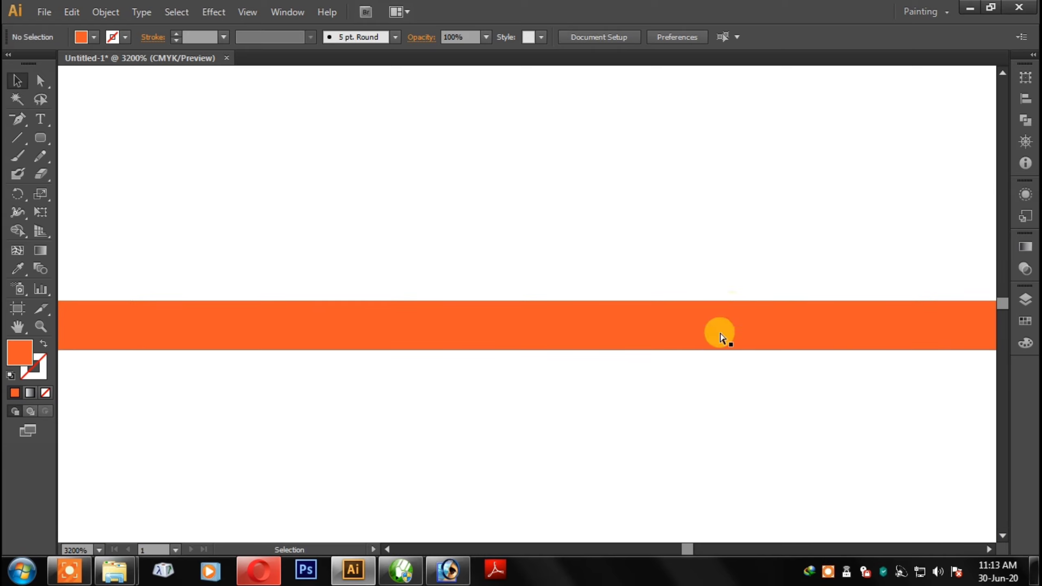
pyautogui.scroll(1, 705, 352)
pyautogui.scroll(-2, 703, 354)
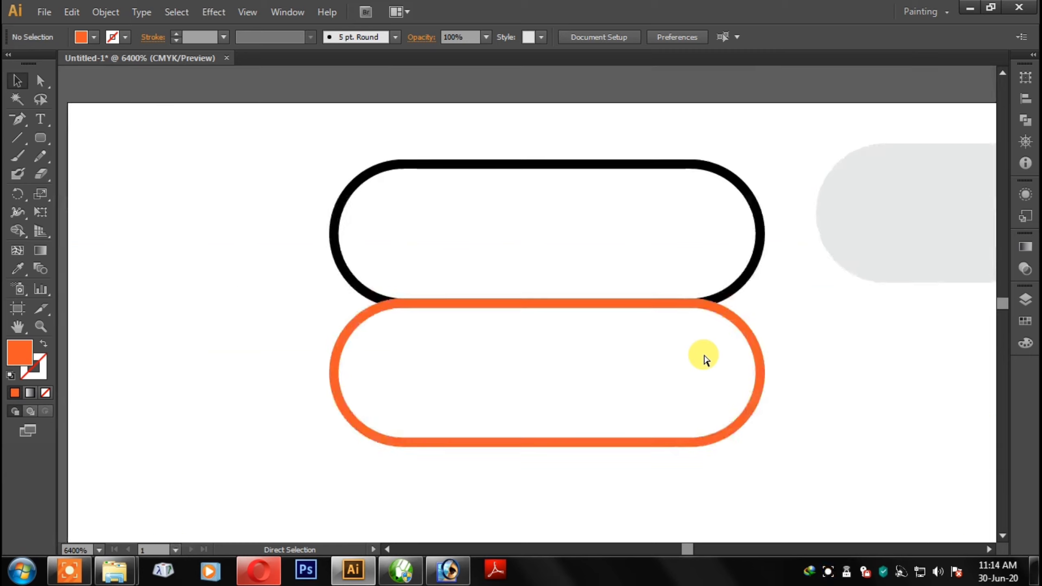
pyautogui.scroll(-3, 703, 355)
pyautogui.scroll(-1, 677, 349)
pyautogui.scroll(1, 661, 346)
pyautogui.scroll(1, 658, 357)
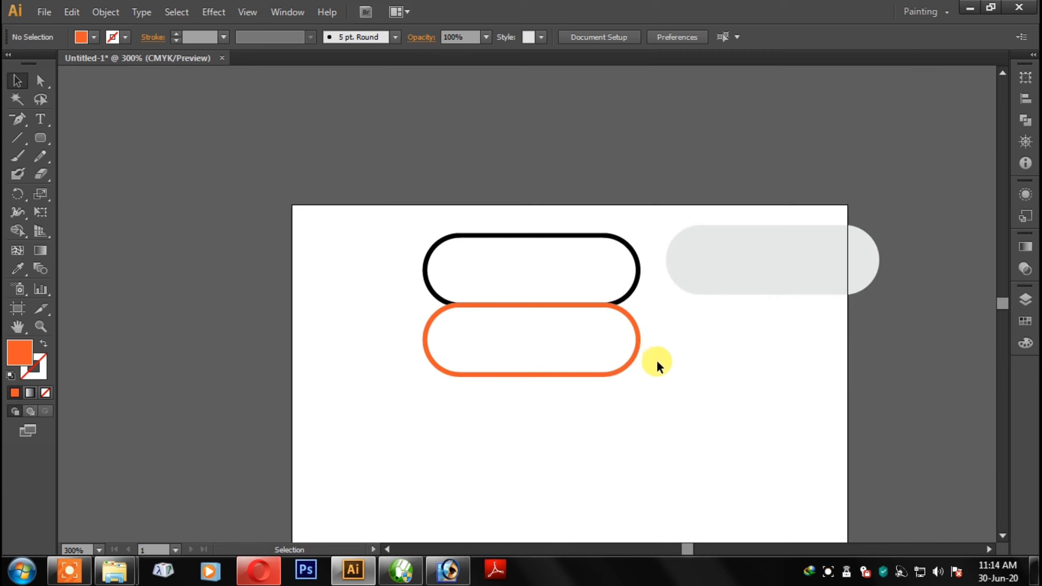
pyautogui.moveTo(656, 362); pyautogui.dragTo(630, 283)
pyautogui.moveTo(606, 243); pyautogui.dragTo(608, 304)
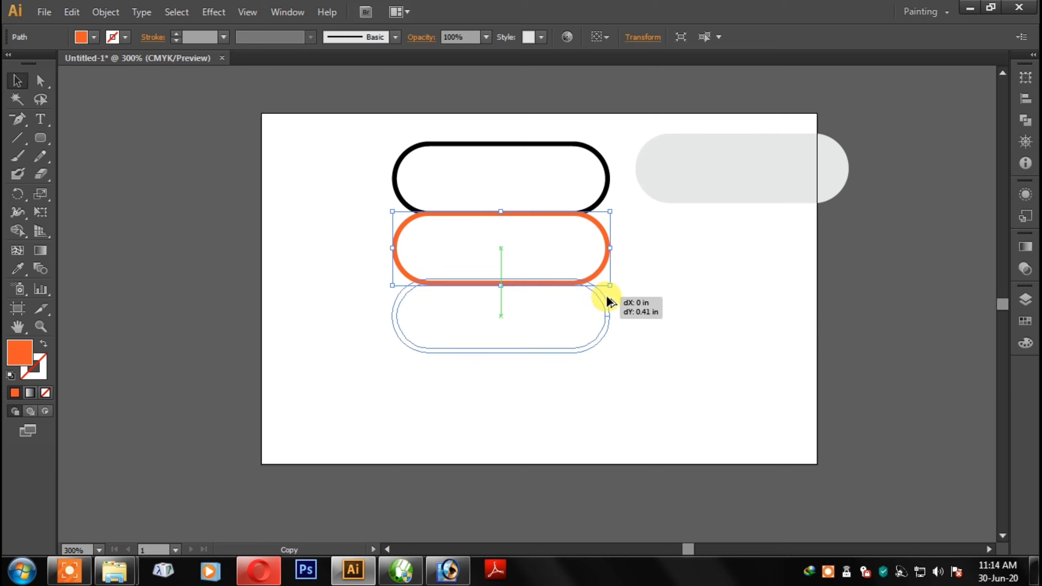
# Drop a copy of the orange capsule below it and recolour the copy blue.
pyautogui.moveTo(609, 305); pyautogui.dragTo(611, 305)
pyautogui.hotkey('ctrl', '=')
pyautogui.hotkey('ctrl', '=')
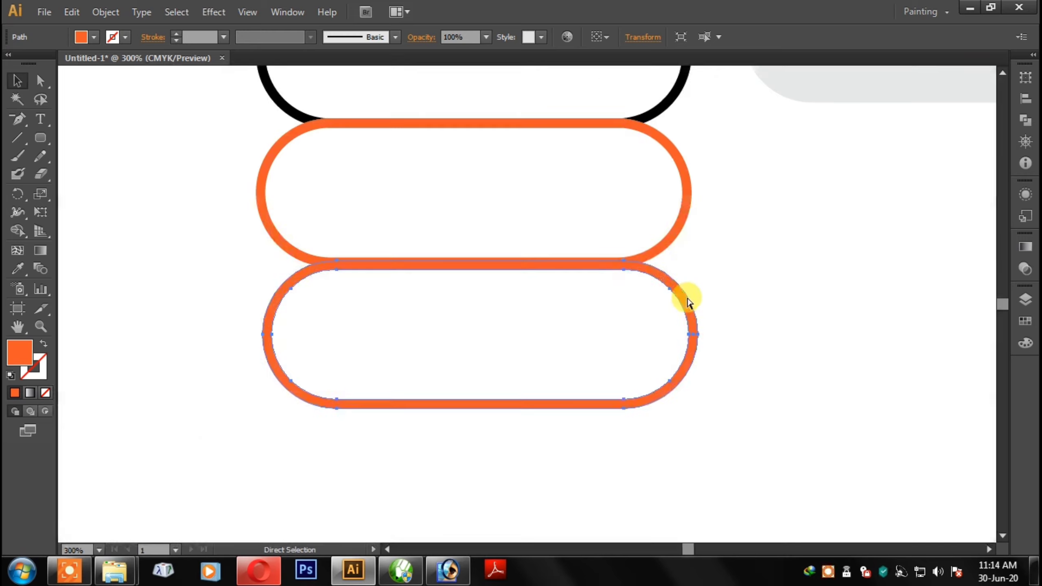
pyautogui.hotkey('ctrl', '=')
pyautogui.press('+')
pyautogui.click(1025, 322)
pyautogui.click(921, 305)
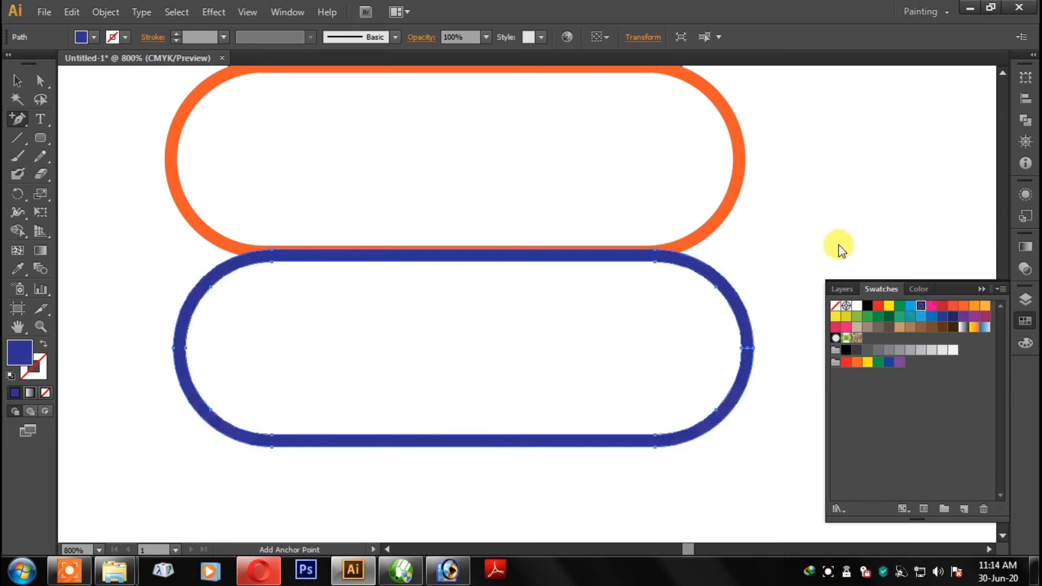
pyautogui.click(838, 245)
pyautogui.click(655, 302)
pyautogui.press('v')
# Nudge the blue capsule so its top edge meets the orange capsule's bottom.
pyautogui.click(768, 242)
pyautogui.hotkey('ctrl', '=')
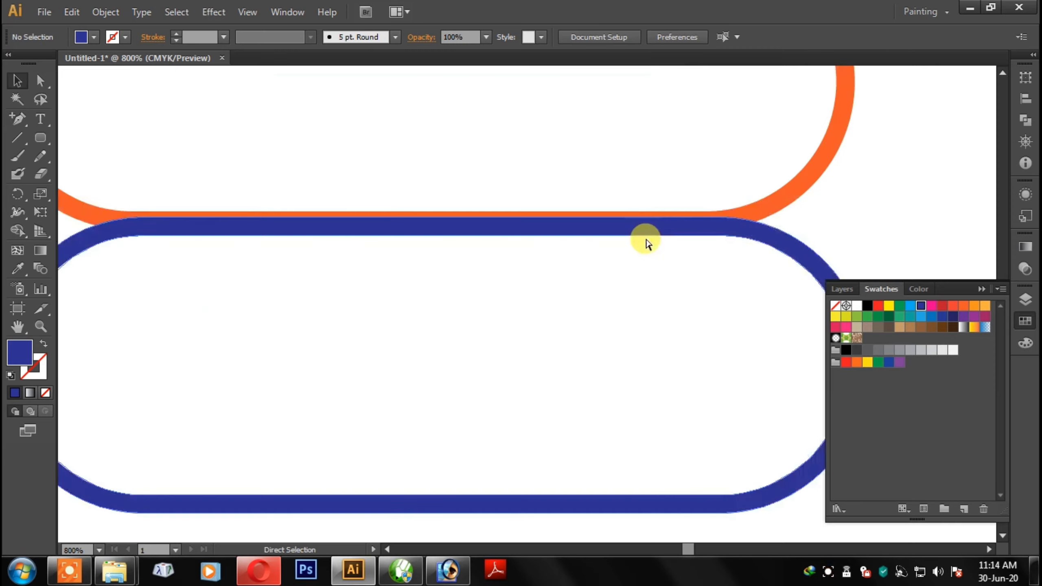
pyautogui.hotkey('ctrl', '=')
pyautogui.moveTo(597, 284); pyautogui.dragTo(596, 277)
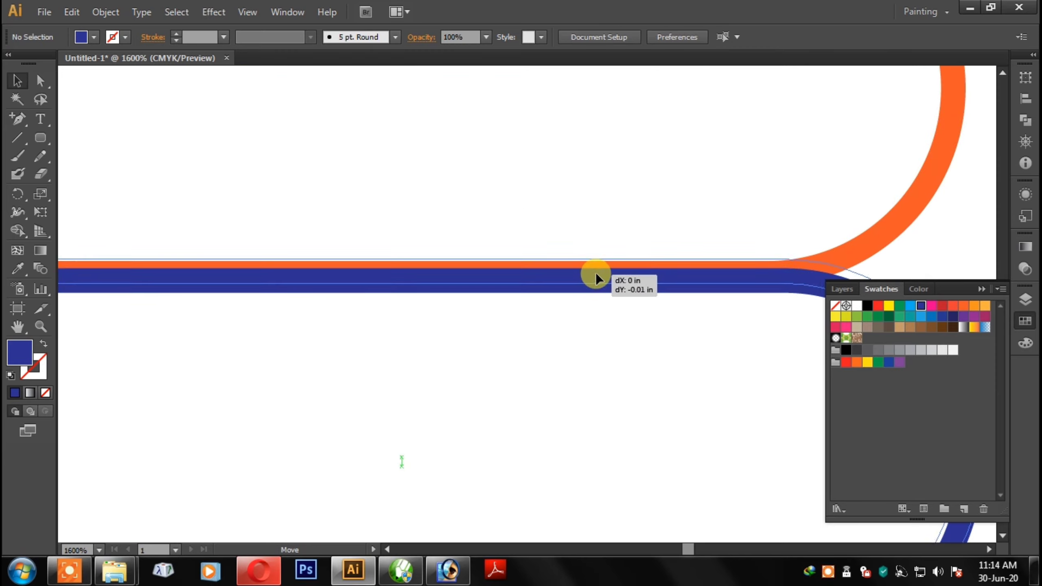
pyautogui.click(944, 255)
pyautogui.hotkey('ctrl', '=')
pyautogui.hotkey('ctrl', '=')
pyautogui.hotkey('ctrl', '=')
pyautogui.press('+')
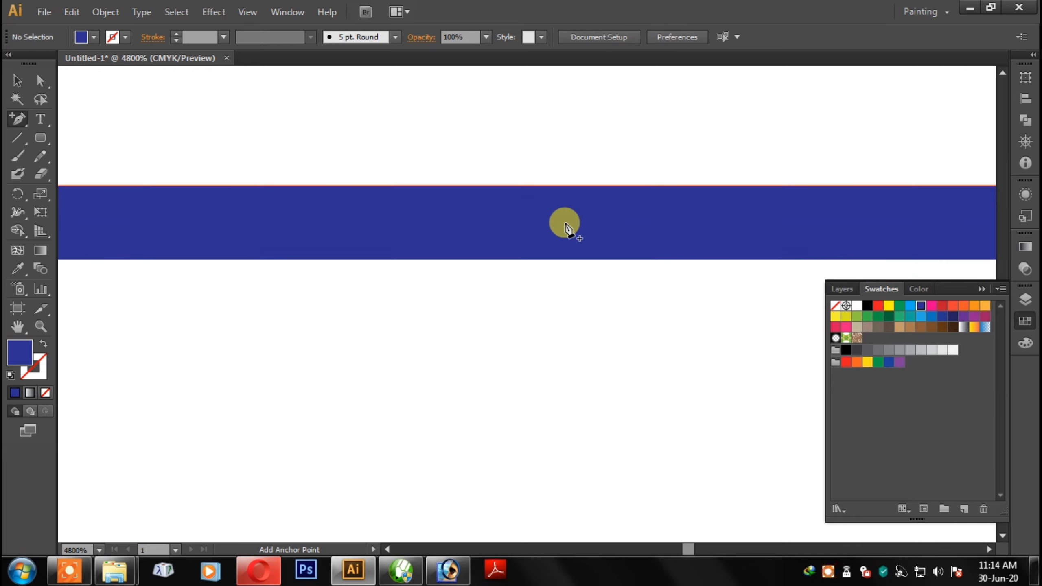
pyautogui.hotkey('ctrl', '=')
pyautogui.press('v')
pyautogui.scroll(3, 608, 262)
pyautogui.scroll(3, 649, 319)
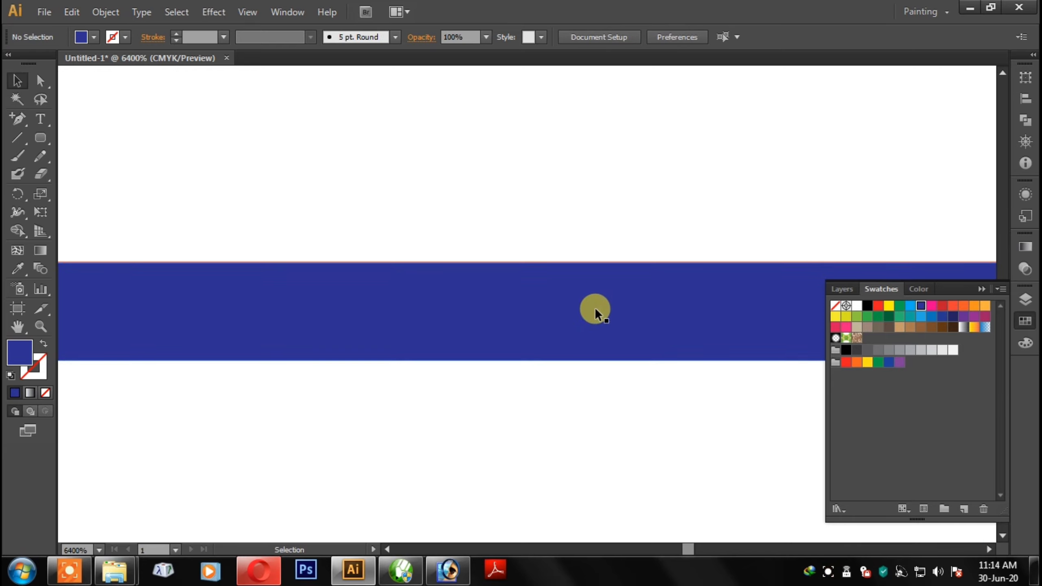
pyautogui.moveTo(595, 310); pyautogui.dragTo(595, 311)
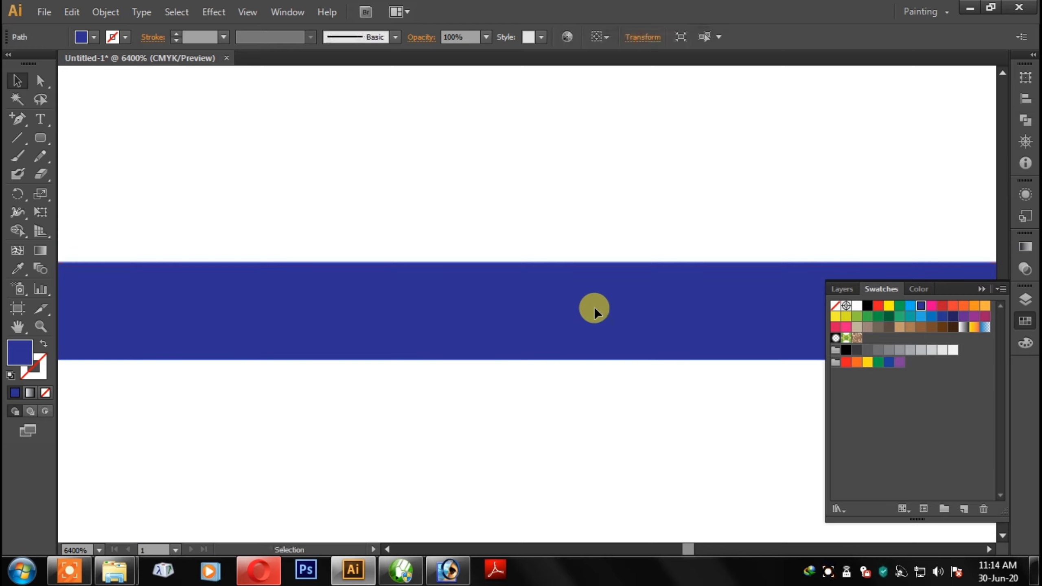
# Check the blue path's outline against the orange one, then zoom back out.
pyautogui.press('a')
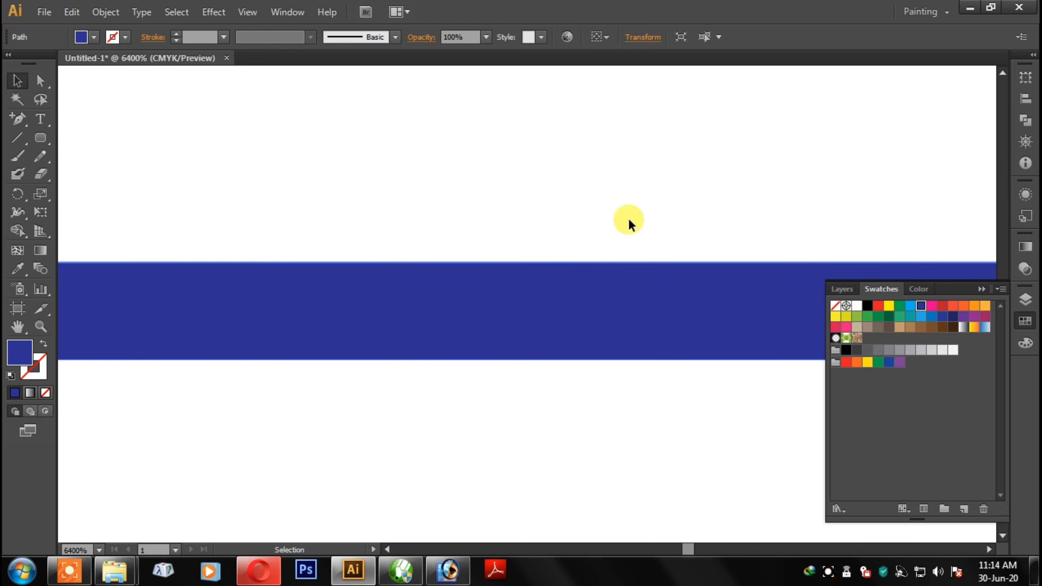
pyautogui.click(627, 221)
pyautogui.press('-')
pyautogui.hotkey('ctrl', '-')
pyautogui.hotkey('ctrl', '-')
pyautogui.hotkey('ctrl', '-')
pyautogui.hotkey('ctrl', '-')
pyautogui.hotkey('ctrl', '-')
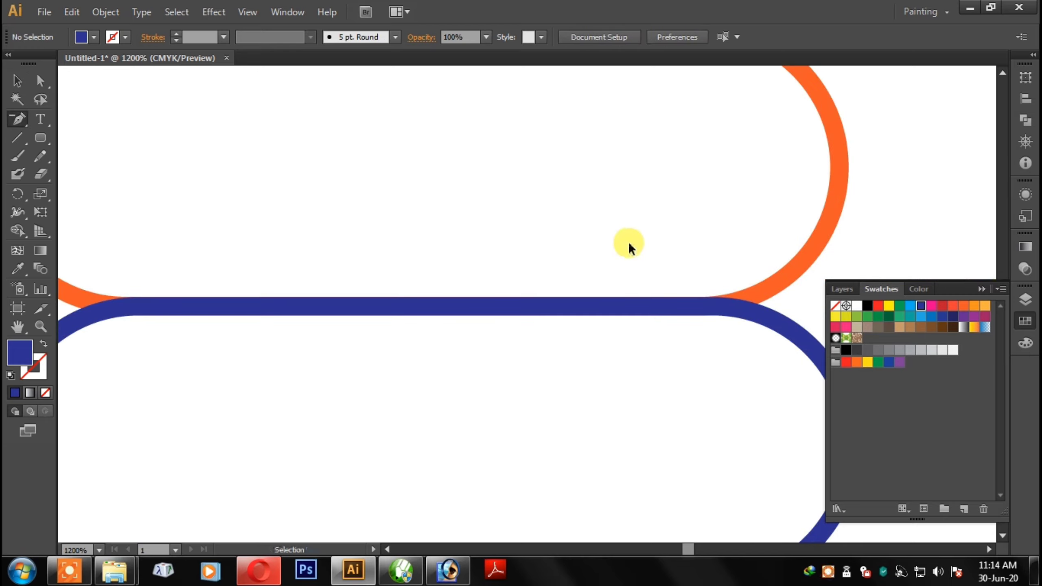
pyautogui.hotkey('ctrl', '-')
pyautogui.hotkey('ctrl', '-')
pyautogui.hotkey('ctrl', '-')
pyautogui.scroll(-1, 615, 272)
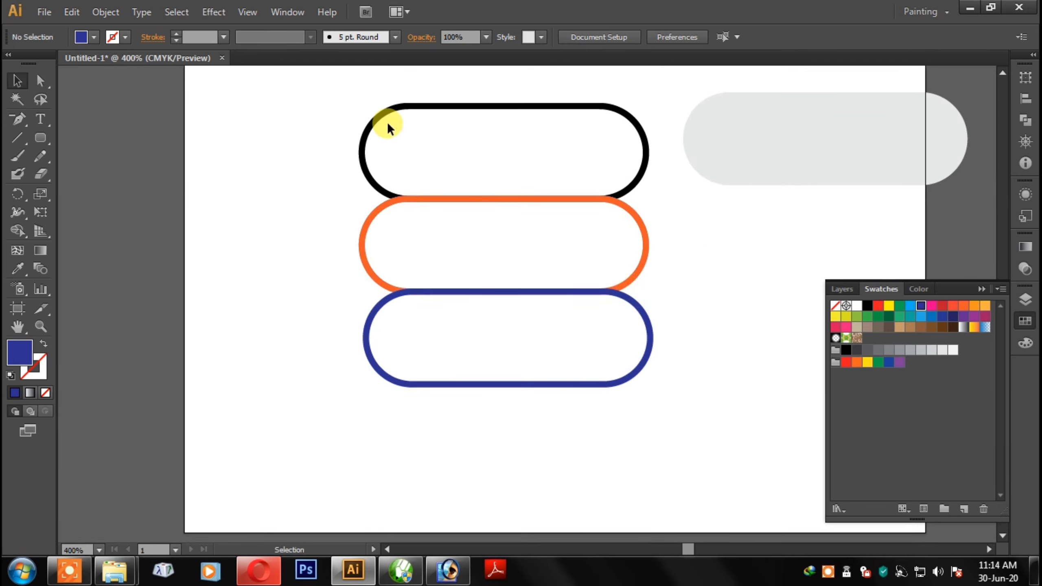
# Align the three capsules on their horizontal centres.
pyautogui.moveTo(472, 348); pyautogui.dragTo(472, 348)
pyautogui.click(641, 38)
pyautogui.click(712, 254)
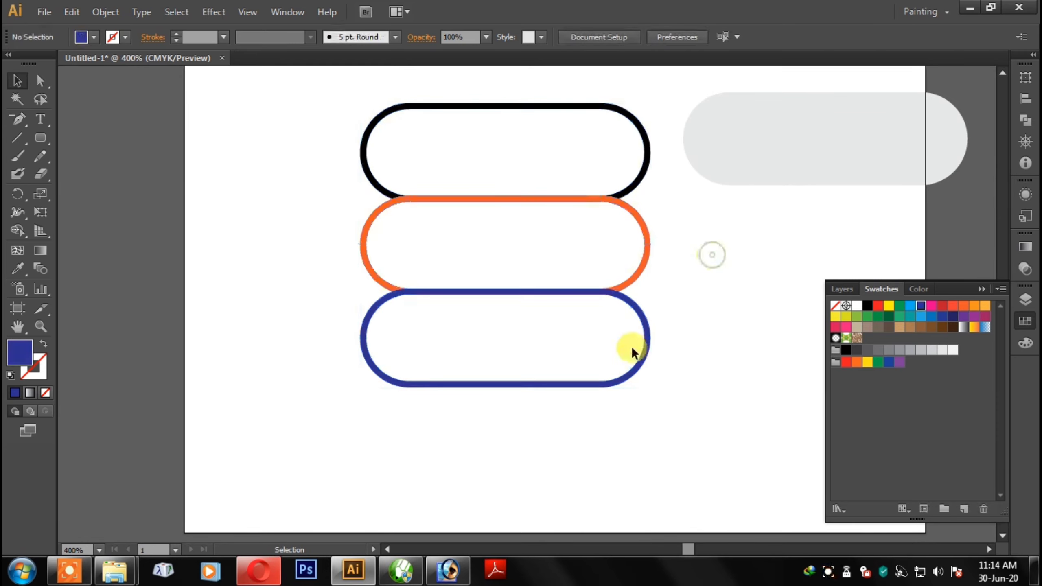
# Copy the blue capsule below it and recolour the copy dark green.
pyautogui.moveTo(637, 309)
pyautogui.mouseDown()
pyautogui.moveTo(636, 411)
pyautogui.moveTo(743, 191)
pyautogui.mouseUp()
pyautogui.click(682, 391)
pyautogui.scroll(3, 682, 391)
pyautogui.click(200, 348)
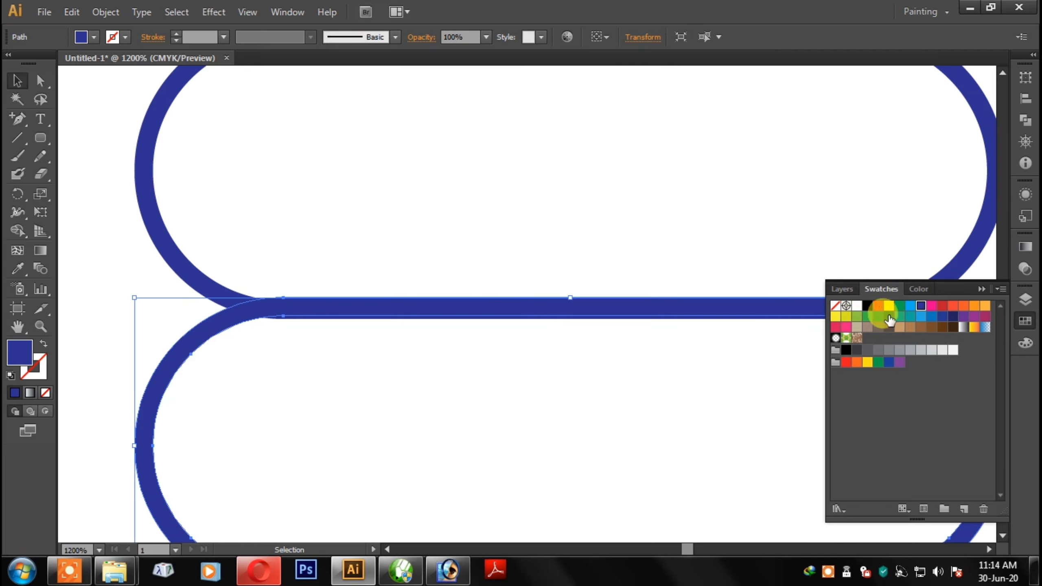
pyautogui.click(889, 316)
pyautogui.click(153, 263)
# Line up the green capsule's top edge with the blue capsule's bottom.
pyautogui.scroll(3, 507, 291)
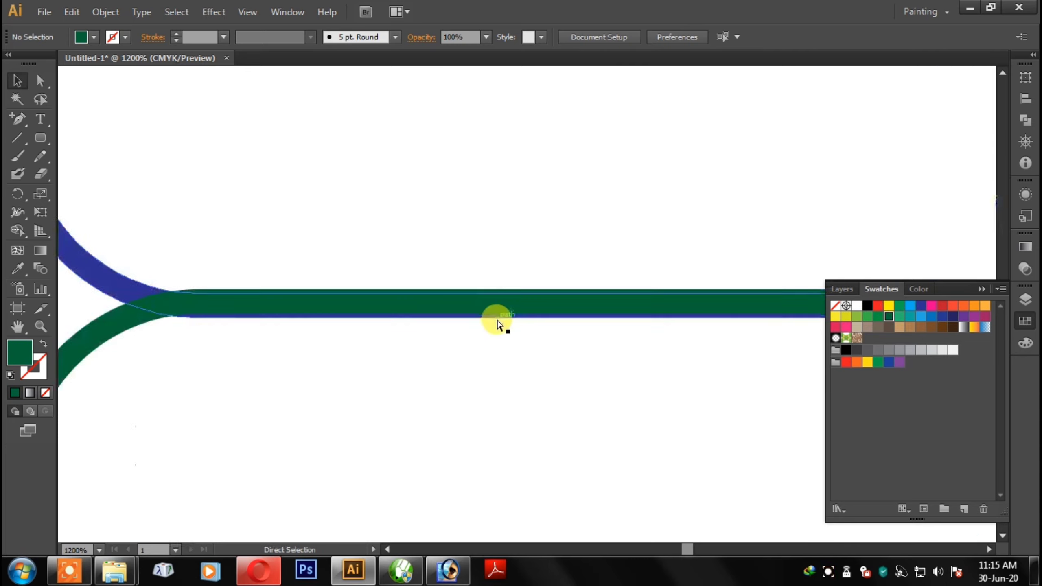
pyautogui.press('+')
pyautogui.press('v')
pyautogui.moveTo(549, 307); pyautogui.dragTo(551, 307)
pyautogui.click(628, 249)
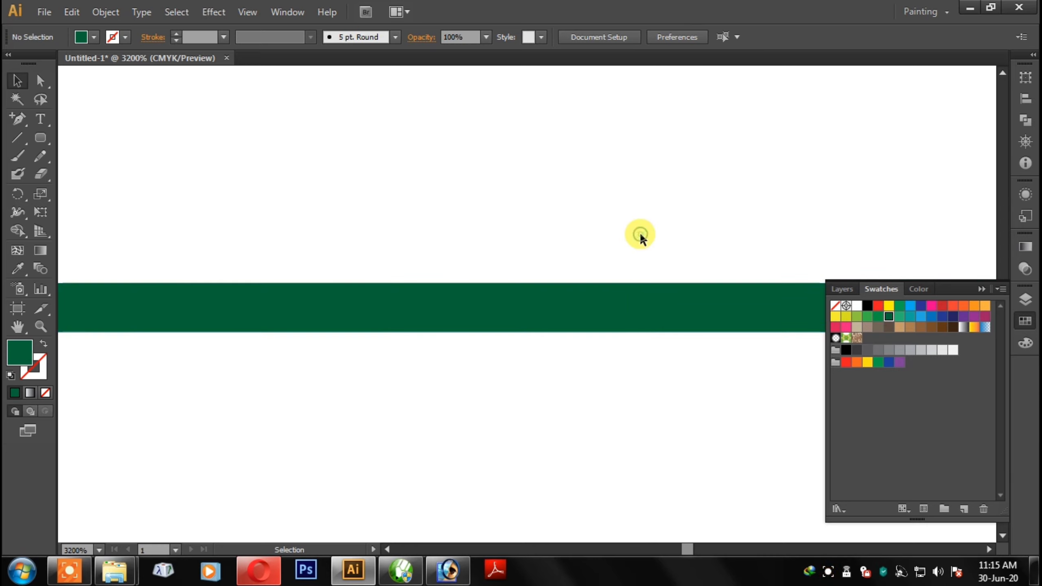
# Zoom out and select all four capsules to review the stack.
pyautogui.hotkey('ctrl', '-')
pyautogui.hotkey('ctrl', '-')
pyautogui.hotkey('ctrl', '-')
pyautogui.press('-')
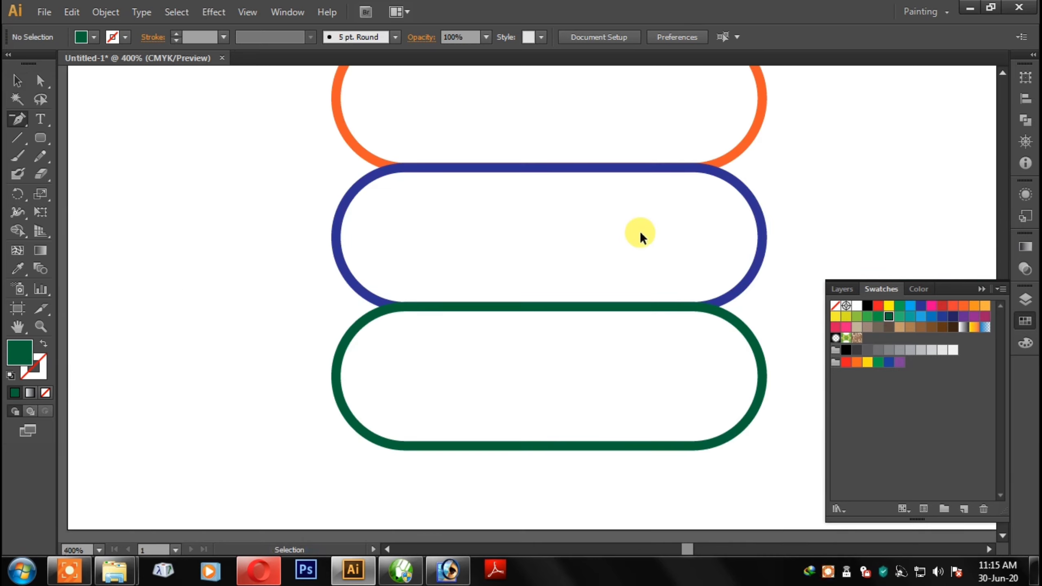
pyautogui.press('v')
pyautogui.moveTo(337, 137); pyautogui.dragTo(471, 491)
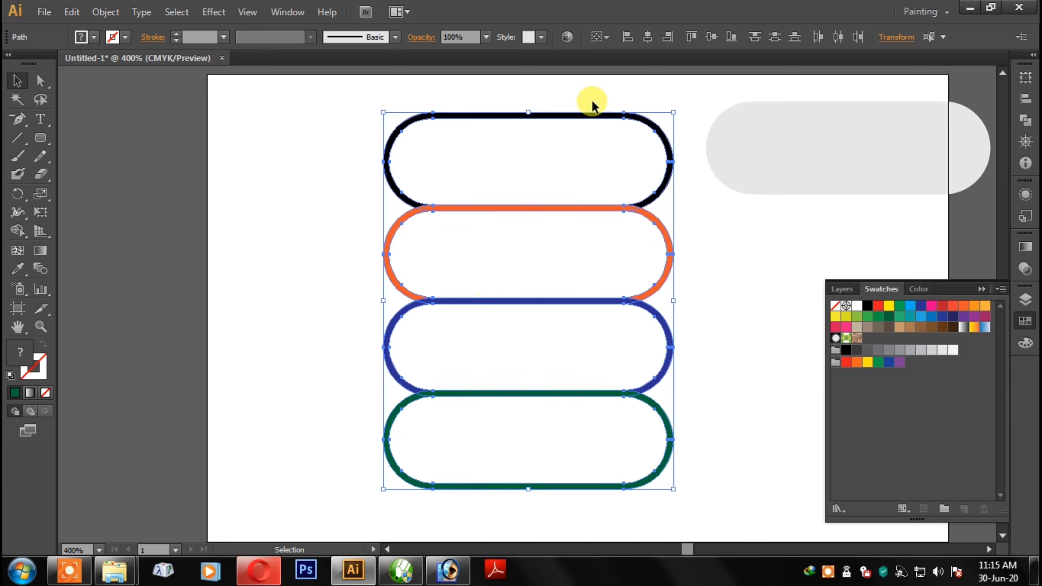
pyautogui.click(704, 339)
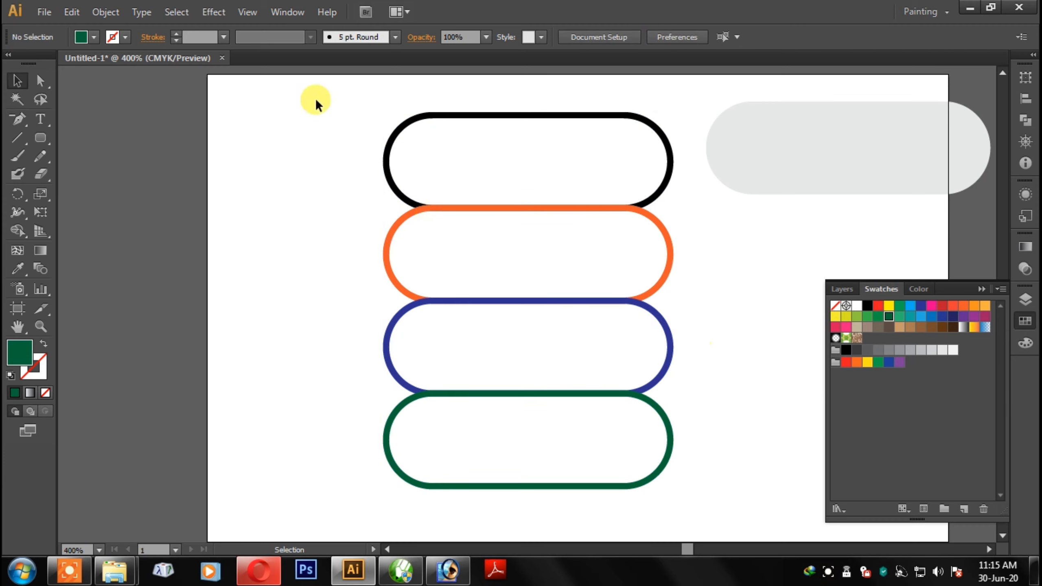
# Draw a rectangle over the orange capsule's left end and merge it with Shape Builder.
pyautogui.moveTo(308, 93); pyautogui.dragTo(316, 347)
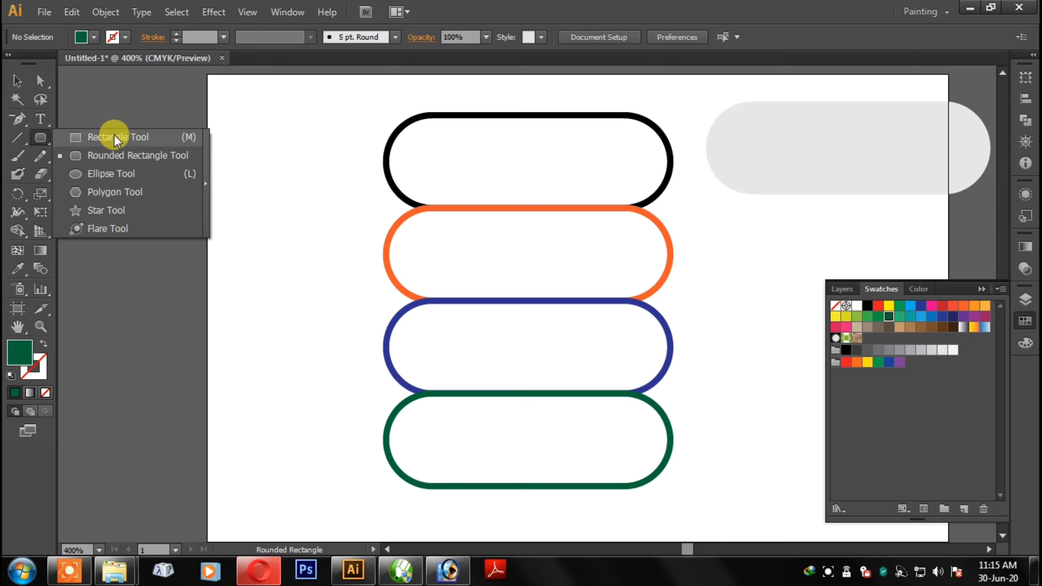
pyautogui.moveTo(36, 141); pyautogui.dragTo(113, 136)
pyautogui.moveTo(339, 184); pyautogui.dragTo(458, 327)
pyautogui.click(17, 81)
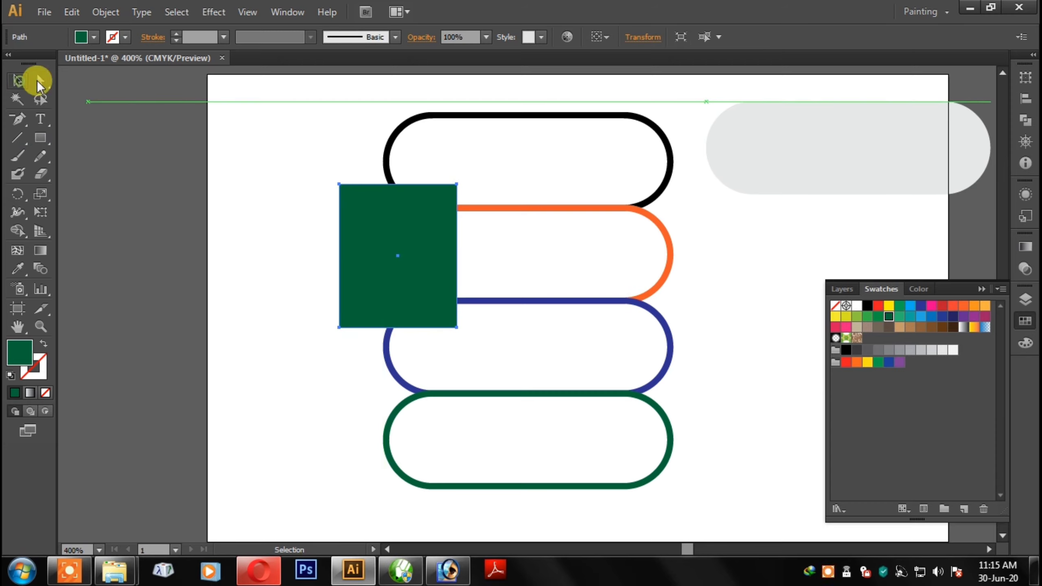
pyautogui.keyDown('shift'); pyautogui.click(666, 238); pyautogui.keyUp('shift')
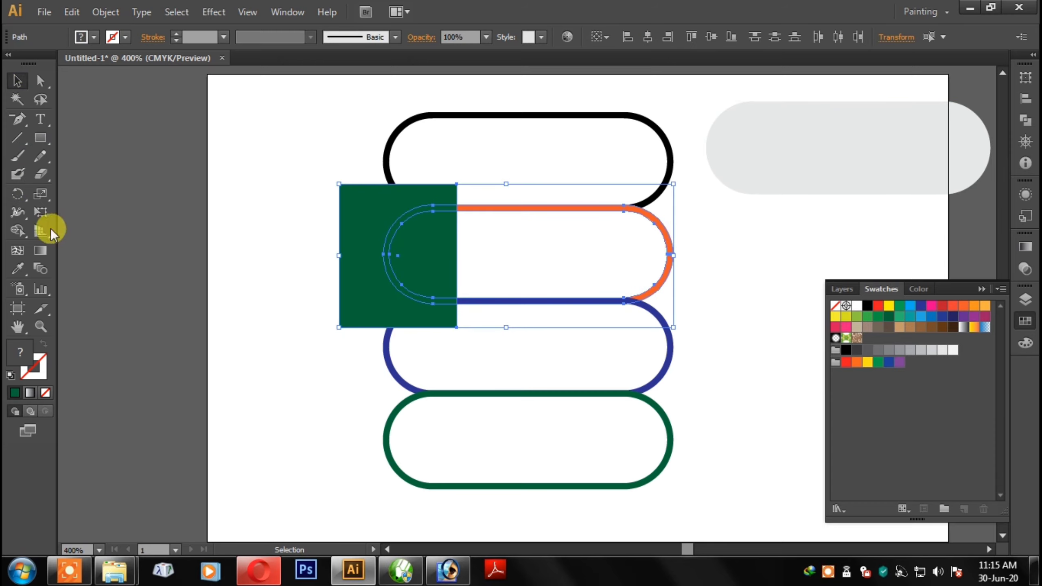
pyautogui.click(18, 231)
pyautogui.moveTo(436, 192); pyautogui.dragTo(437, 336)
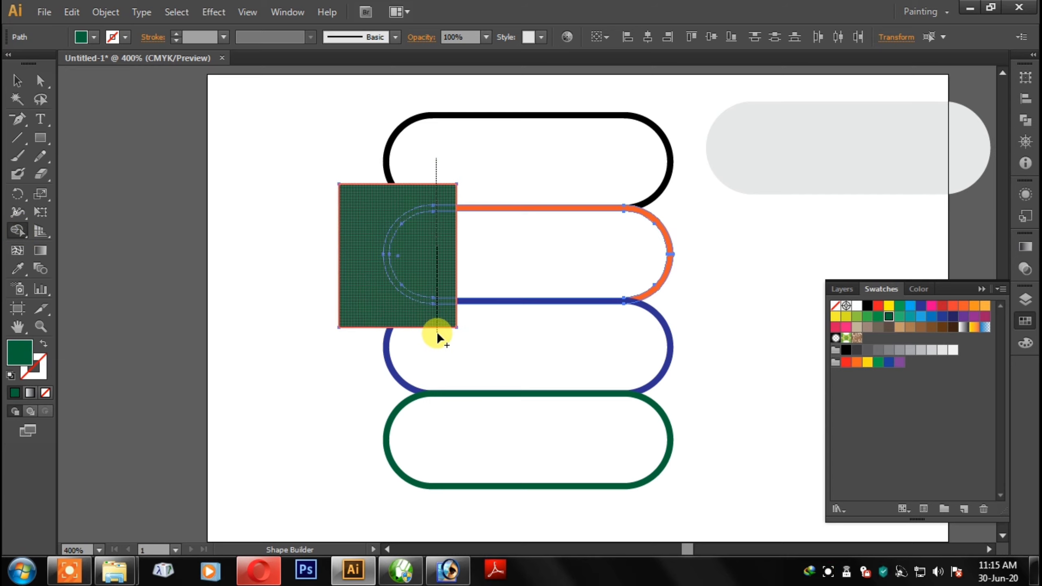
# Move the rectangle over the blue capsule's right end and merge them.
pyautogui.click(17, 81)
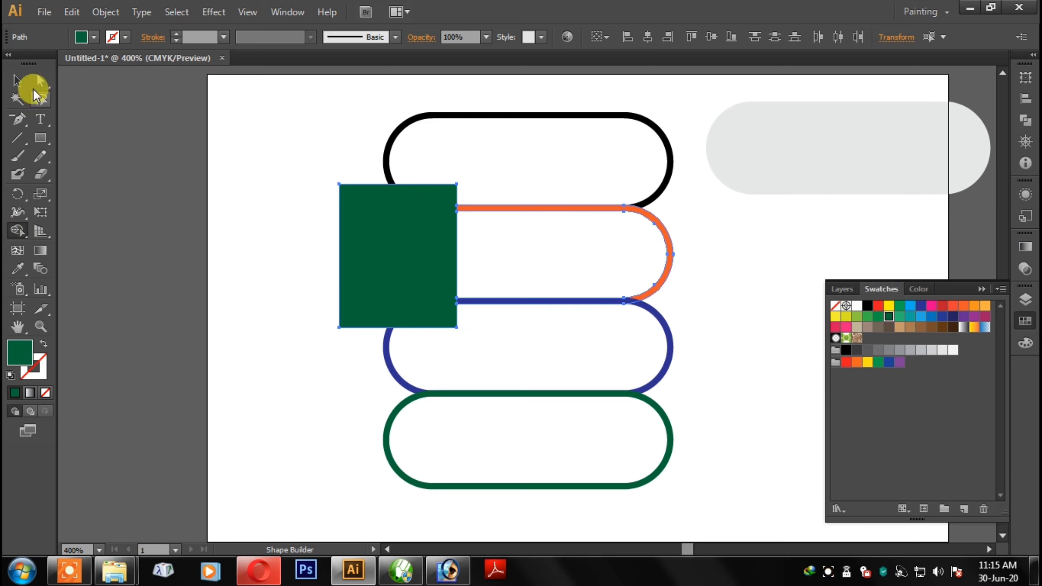
pyautogui.click(261, 222)
pyautogui.moveTo(412, 257)
pyautogui.mouseDown()
pyautogui.moveTo(306, 256)
pyautogui.moveTo(656, 324)
pyautogui.moveTo(664, 316)
pyautogui.mouseUp()
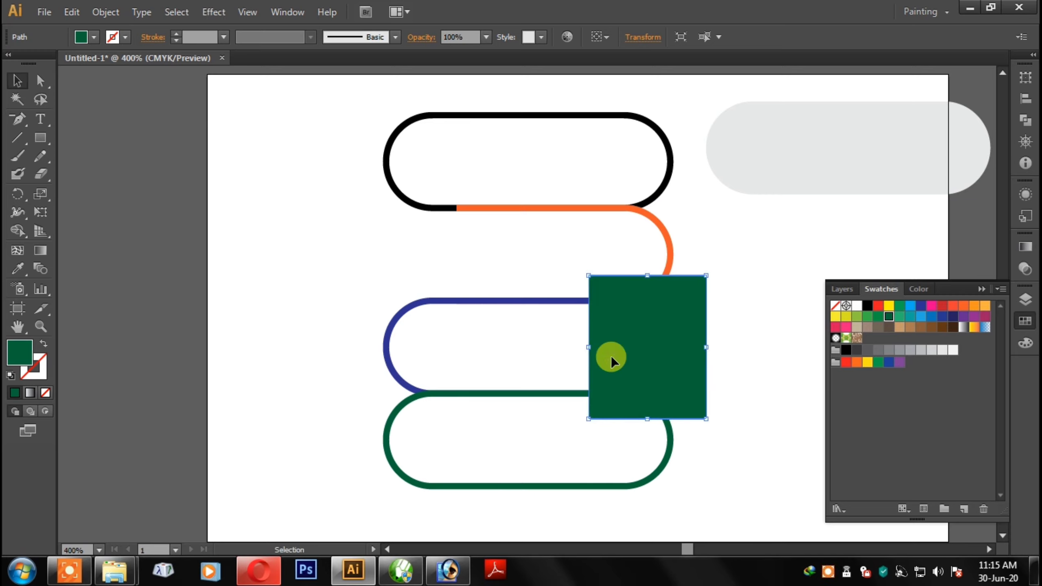
pyautogui.keyDown('shift'); pyautogui.click(388, 340); pyautogui.keyUp('shift')
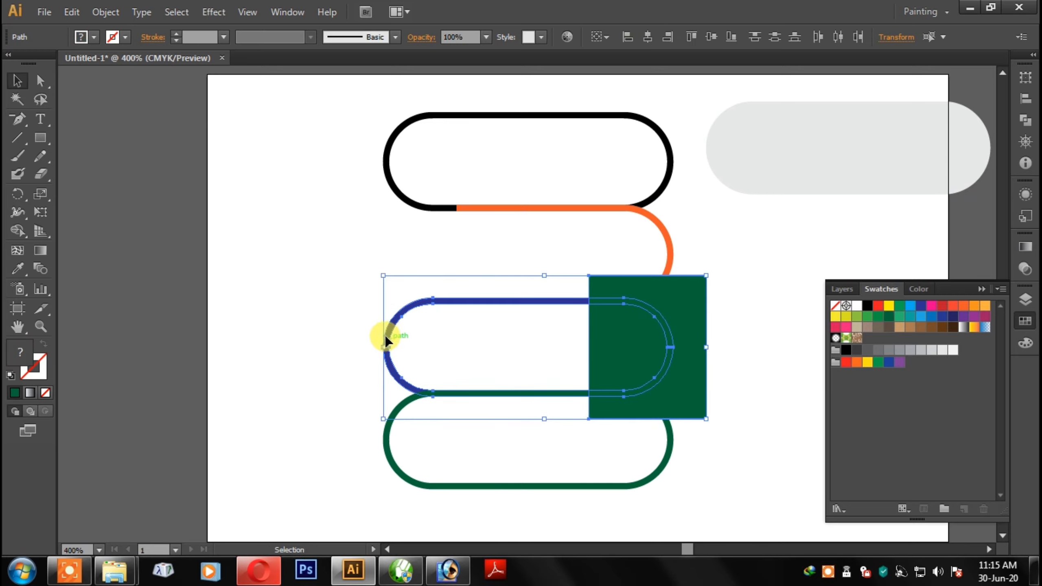
pyautogui.click(24, 226)
pyautogui.click(638, 414)
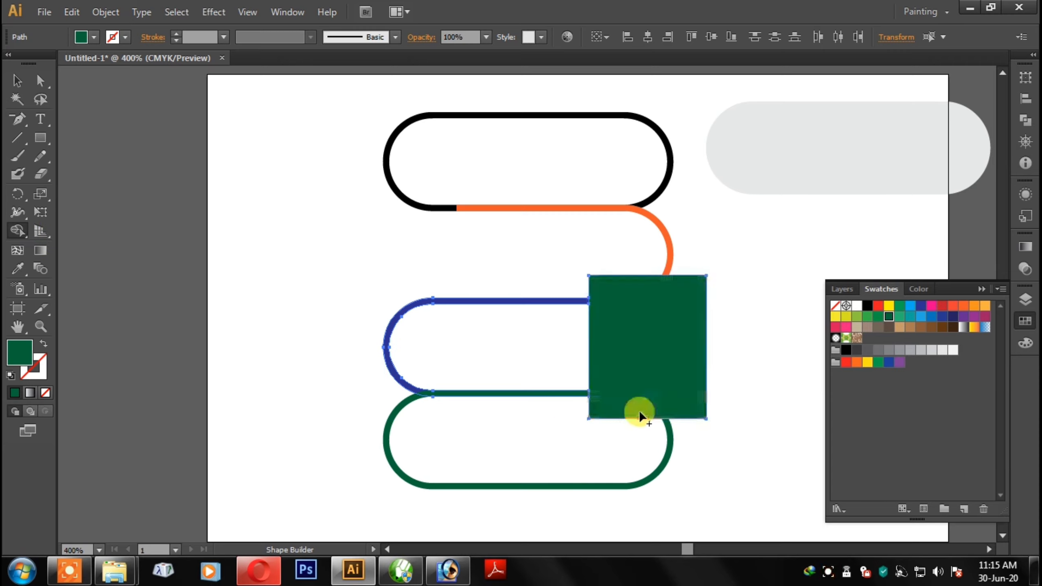
# Place the rectangle over the green capsule's left end and merge them.
pyautogui.click(16, 81)
pyautogui.click(342, 313)
pyautogui.moveTo(653, 305)
pyautogui.mouseDown()
pyautogui.moveTo(752, 410)
pyautogui.moveTo(419, 406)
pyautogui.mouseUp()
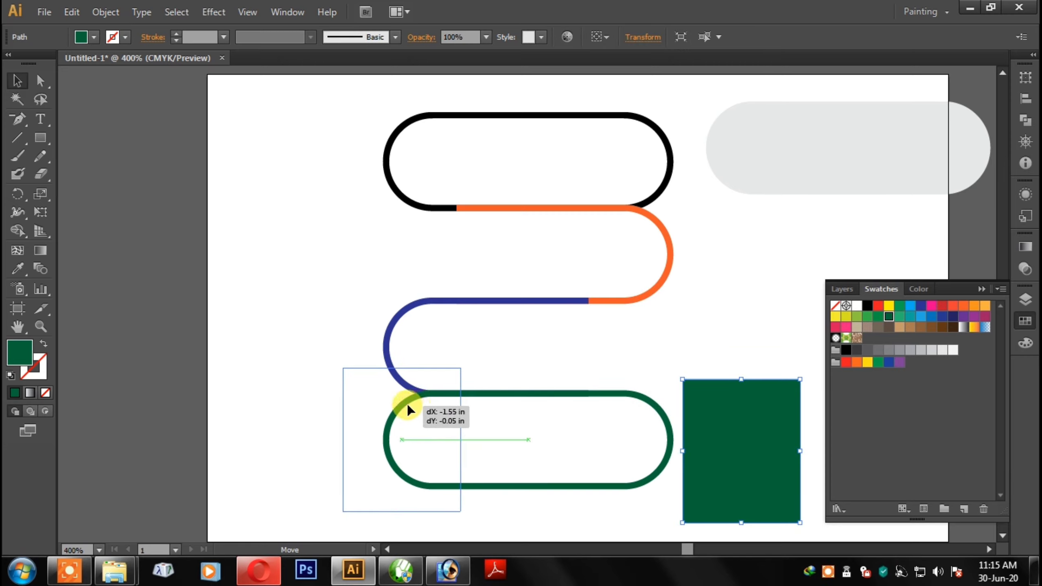
pyautogui.moveTo(419, 404); pyautogui.dragTo(407, 404)
pyautogui.keyDown('shift'); pyautogui.click(669, 445); pyautogui.keyUp('shift')
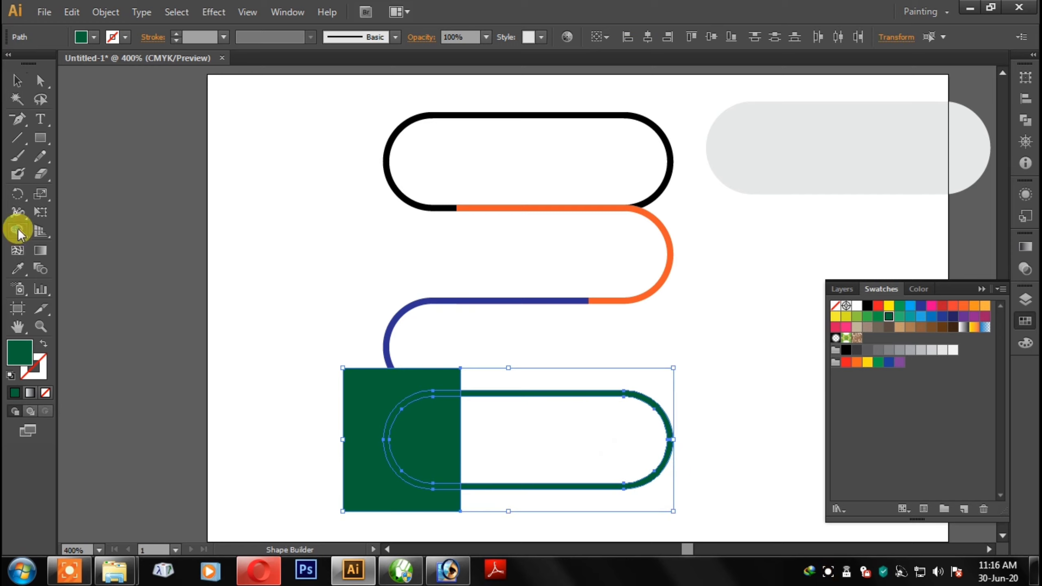
pyautogui.click(17, 233)
pyautogui.moveTo(430, 343); pyautogui.dragTo(425, 503)
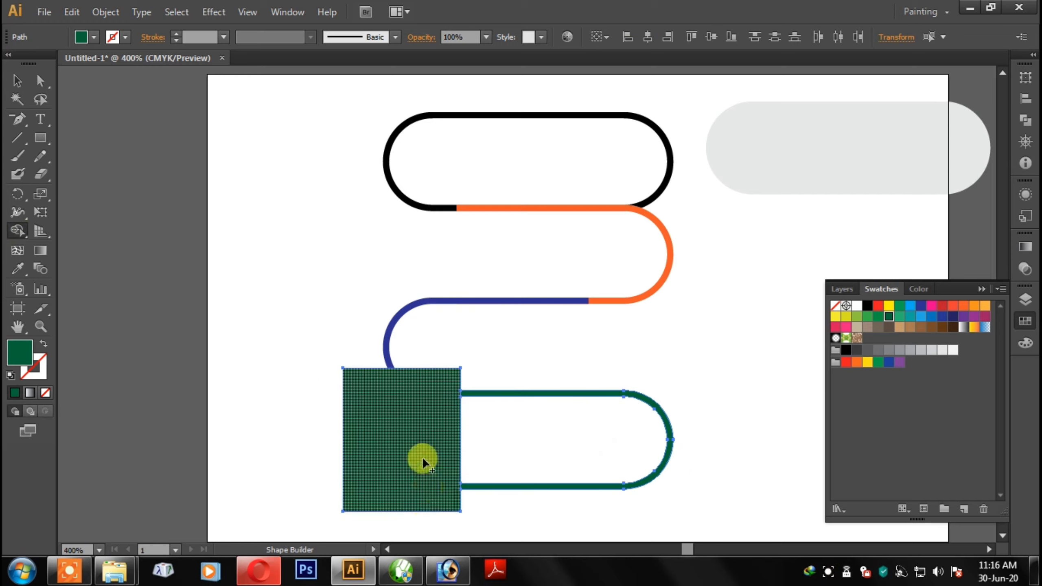
# Select the spare green rectangle, move it aside, and delete it.
pyautogui.click(17, 80)
pyautogui.click(218, 312)
pyautogui.moveTo(390, 451); pyautogui.dragTo(279, 370)
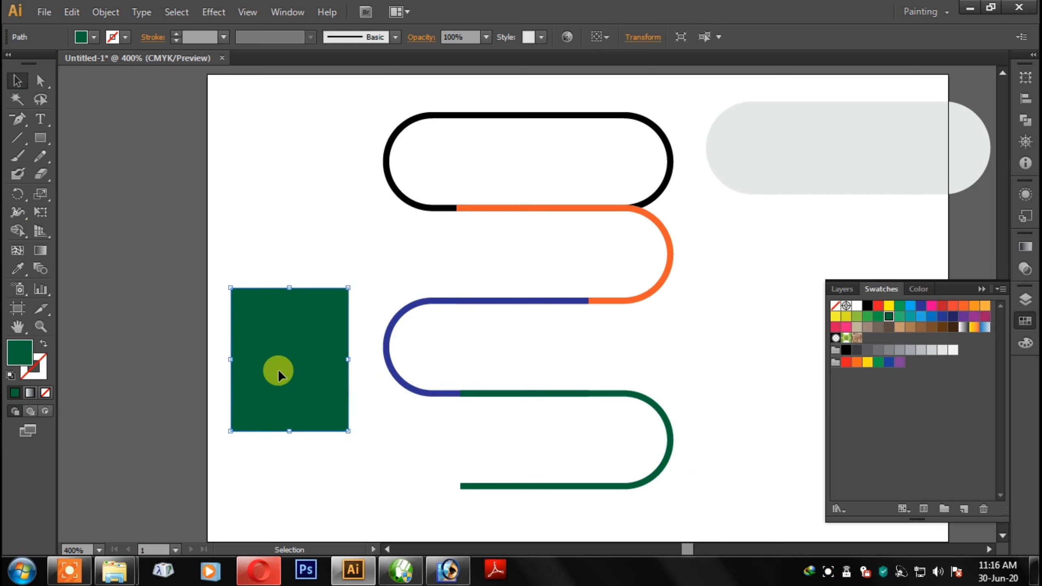
pyautogui.press('Delete')
# Restore the green rectangle and stretch it over the top loop's right side.
pyautogui.moveTo(718, 305); pyautogui.dragTo(693, 306)
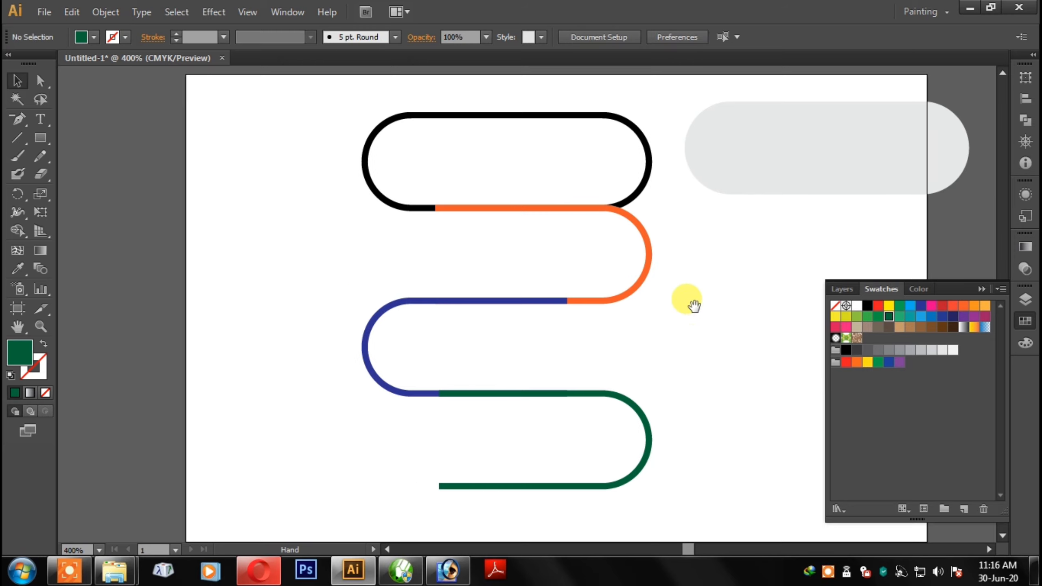
pyautogui.hotkey('ctrl', 'z')
pyautogui.moveTo(318, 334)
pyautogui.mouseDown()
pyautogui.moveTo(575, 165)
pyautogui.moveTo(586, 168)
pyautogui.mouseUp()
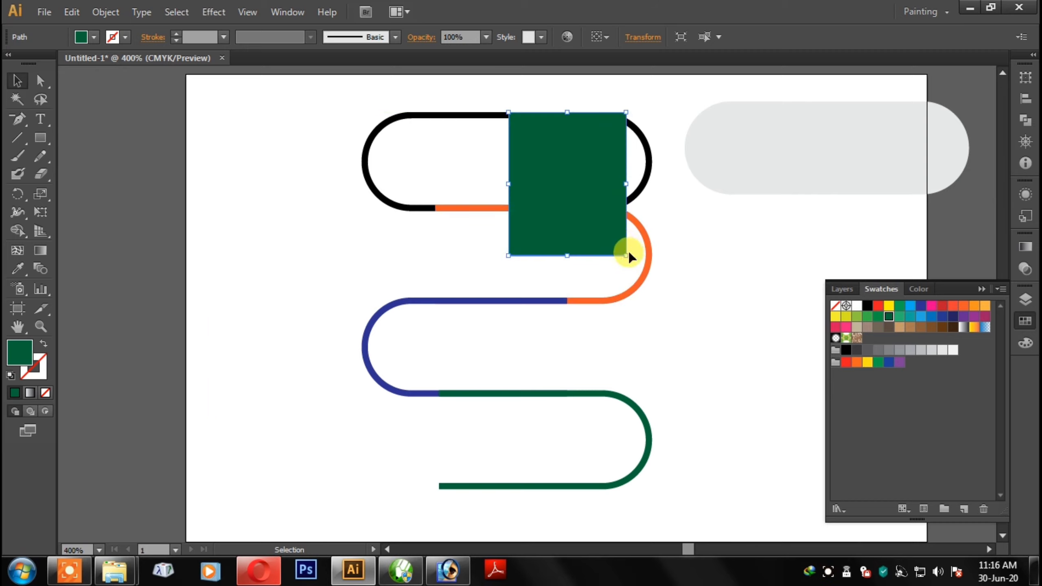
pyautogui.moveTo(625, 254); pyautogui.dragTo(711, 225)
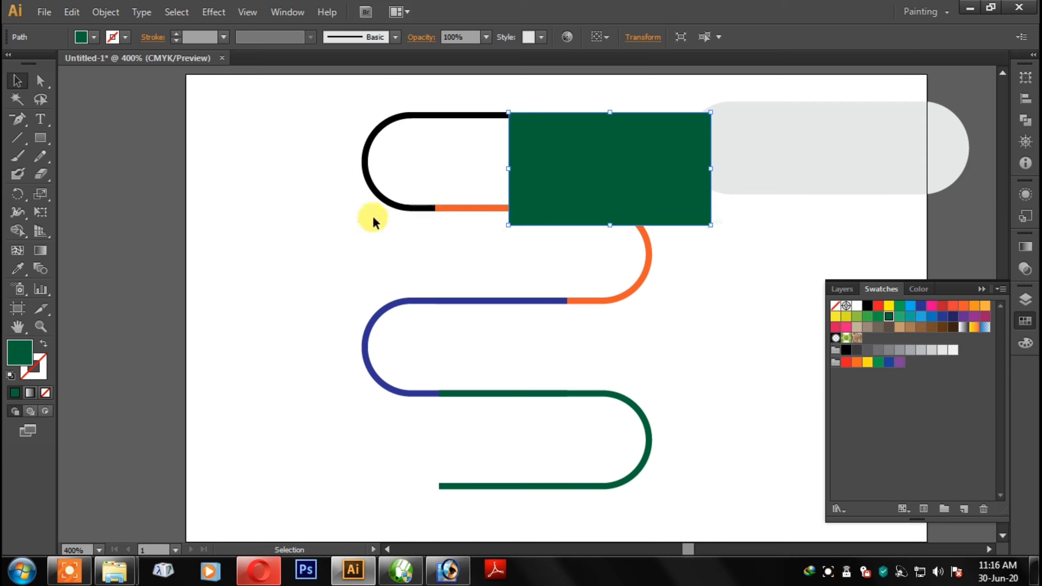
pyautogui.keyDown('shift'); pyautogui.click(456, 117); pyautogui.keyUp('shift')
pyautogui.click(652, 89)
pyautogui.click(644, 142)
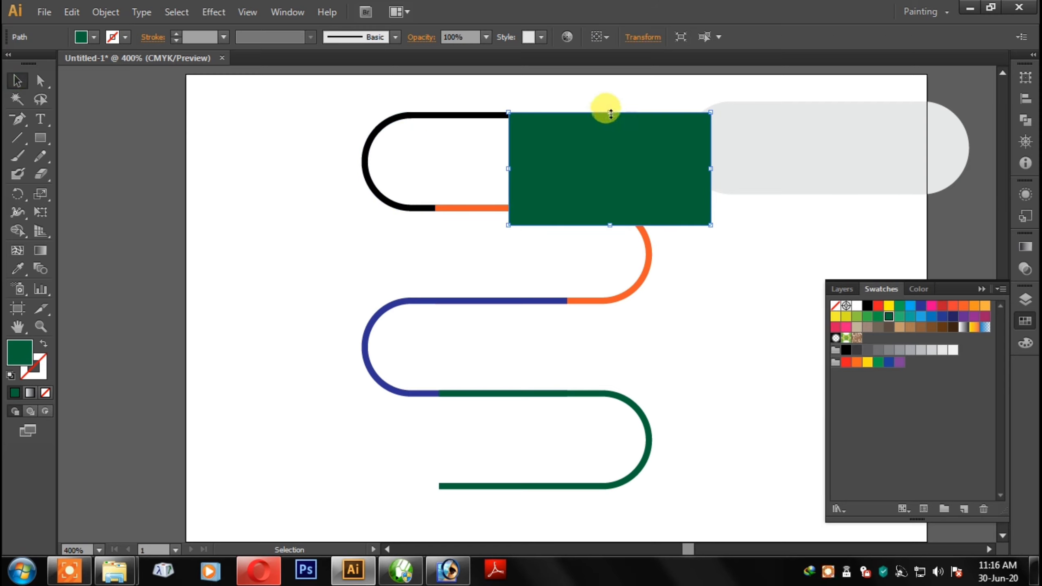
pyautogui.moveTo(610, 111); pyautogui.dragTo(610, 95)
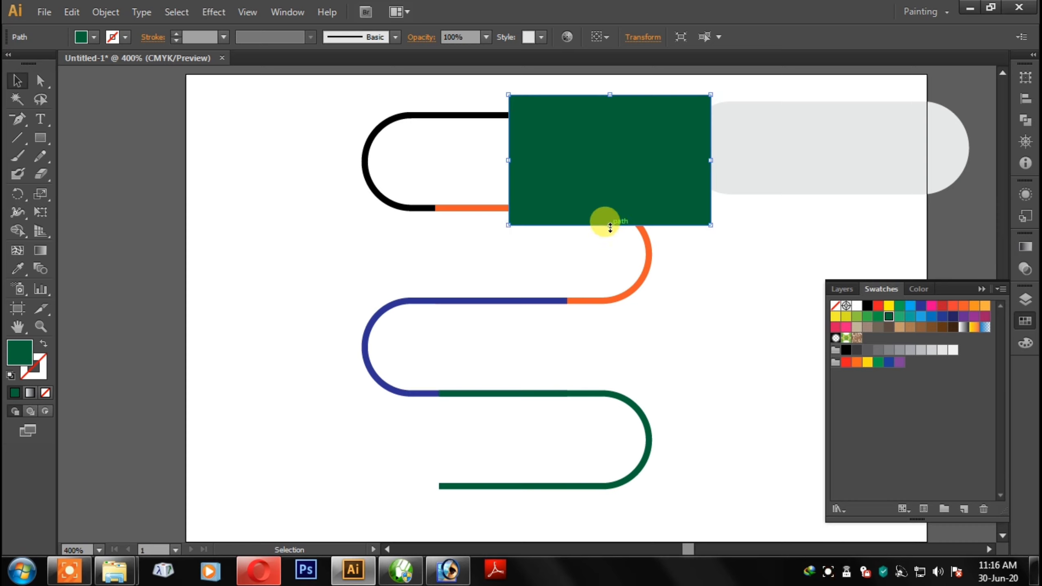
pyautogui.moveTo(610, 225); pyautogui.dragTo(610, 320)
# Cut away the right part of the top loop with Shape Builder.
pyautogui.click(260, 193)
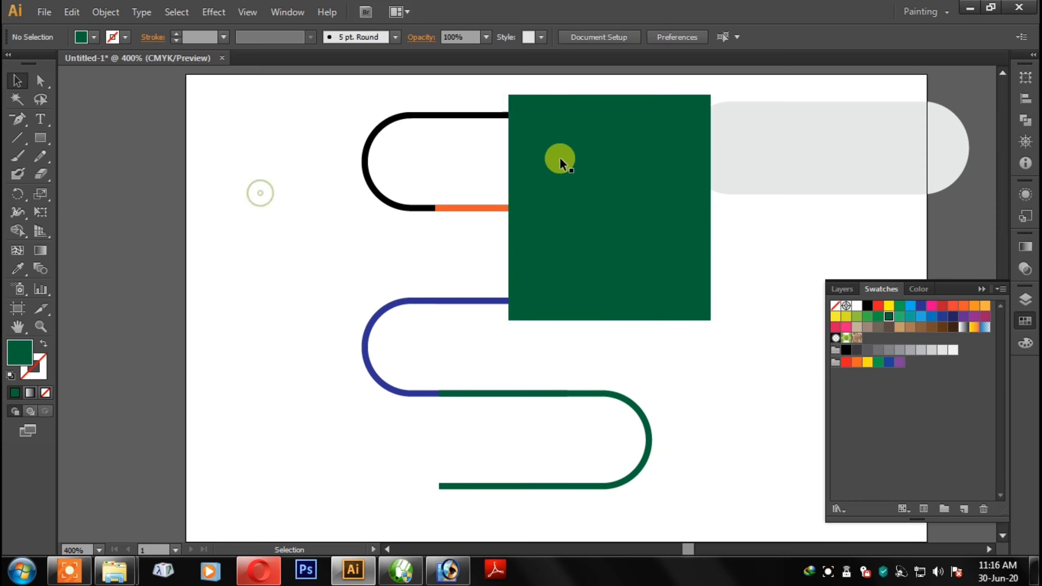
pyautogui.click(560, 163)
pyautogui.keyDown('shift'); pyautogui.click(425, 116); pyautogui.keyUp('shift')
pyautogui.click(17, 231)
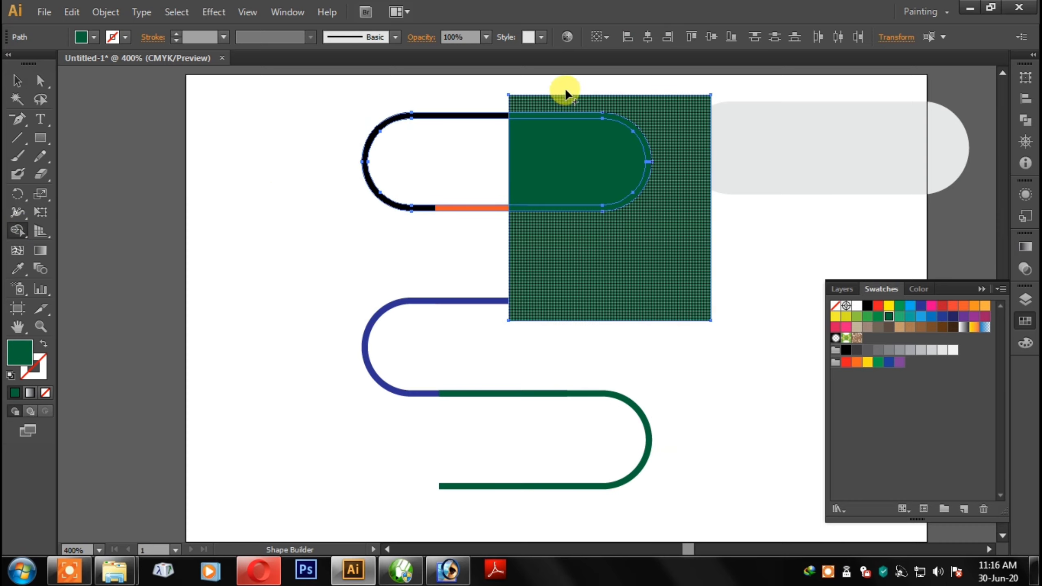
pyautogui.moveTo(565, 91)
pyautogui.mouseDown()
pyautogui.moveTo(678, 193)
pyautogui.moveTo(724, 197)
pyautogui.moveTo(434, 369)
pyautogui.moveTo(401, 376)
pyautogui.mouseUp()
# Trim the green section's bottom end and delete the leftover rectangle.
pyautogui.press('v')
pyautogui.click(349, 227)
pyautogui.keyDown('shift'); pyautogui.click(648, 458); pyautogui.keyUp('shift')
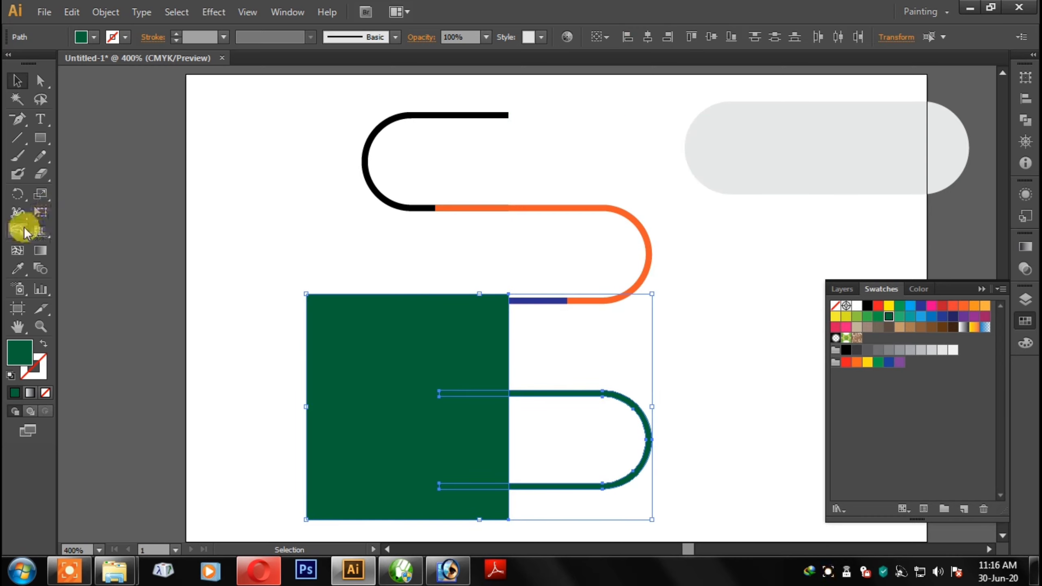
pyautogui.click(26, 233)
pyautogui.moveTo(316, 407); pyautogui.dragTo(545, 526)
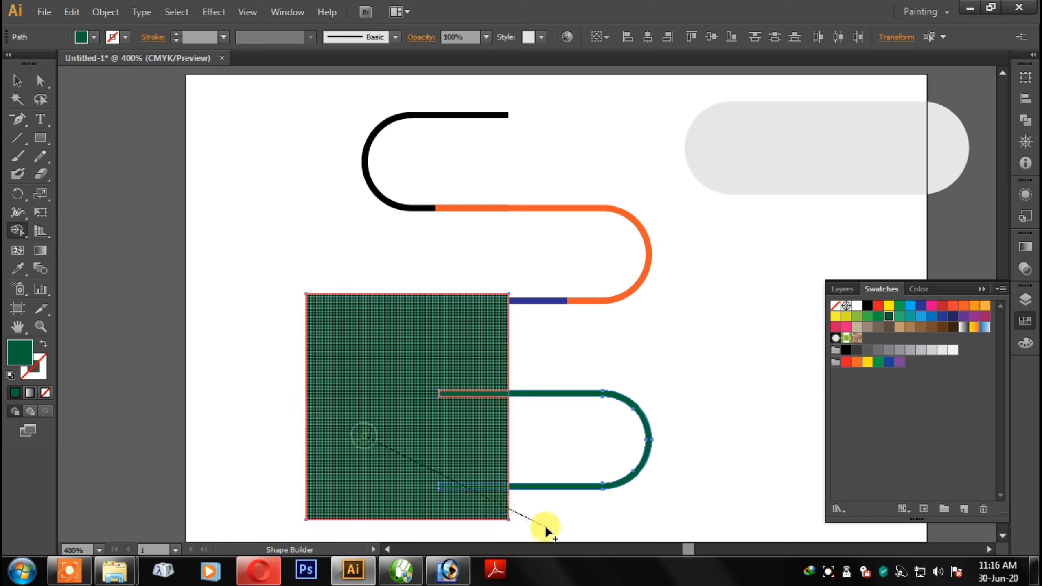
pyautogui.click(18, 82)
pyautogui.click(256, 259)
pyautogui.press('Delete')
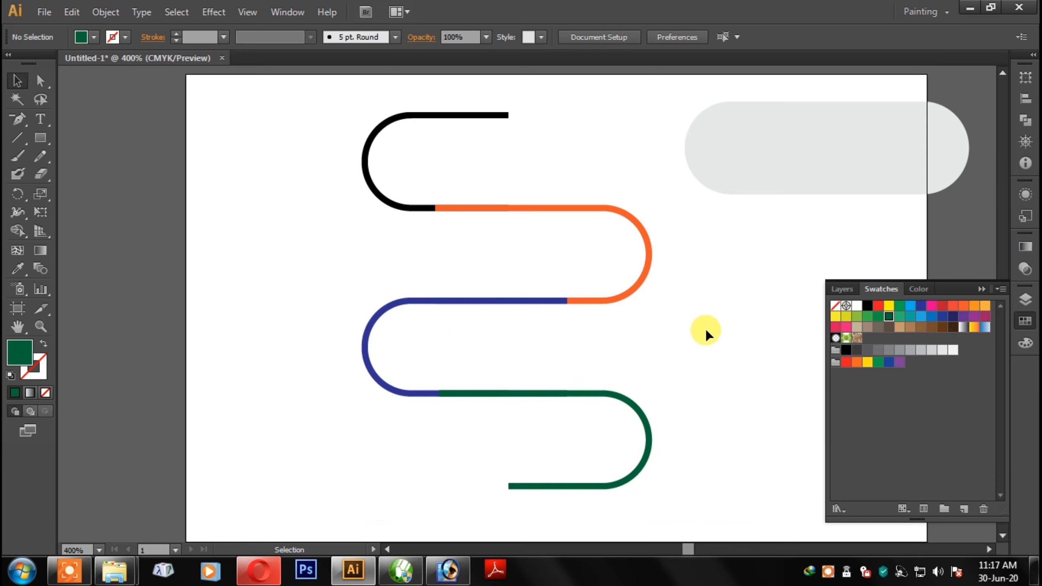
# Merge the black, orange, blue and green sections into one path with Shape Builder.
pyautogui.moveTo(286, 87)
pyautogui.mouseDown()
pyautogui.moveTo(659, 525)
pyautogui.moveTo(626, 501)
pyautogui.mouseUp()
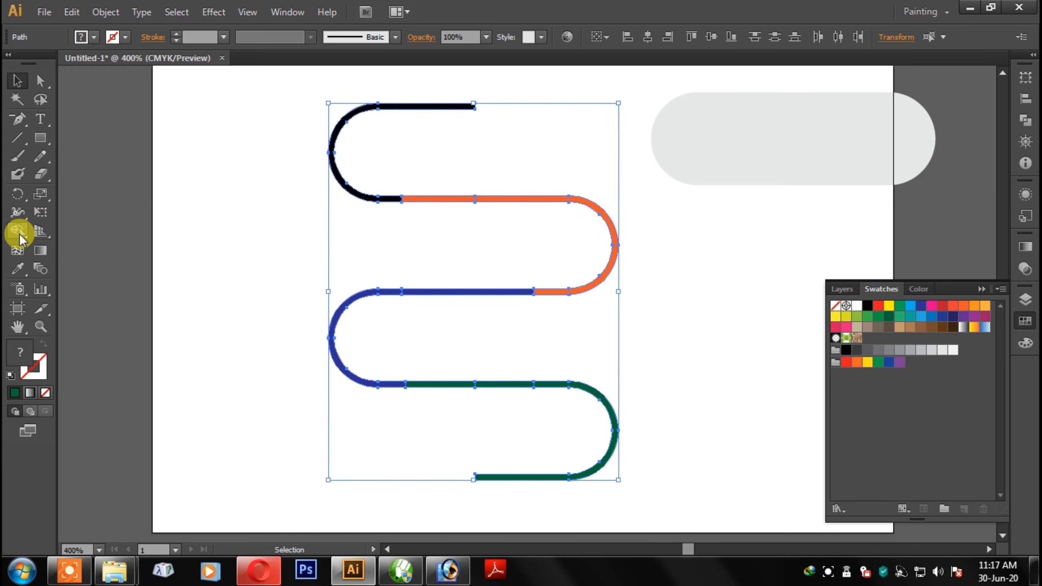
pyautogui.press('+')
pyautogui.hotkey('ctrl', '+')
pyautogui.click(27, 225)
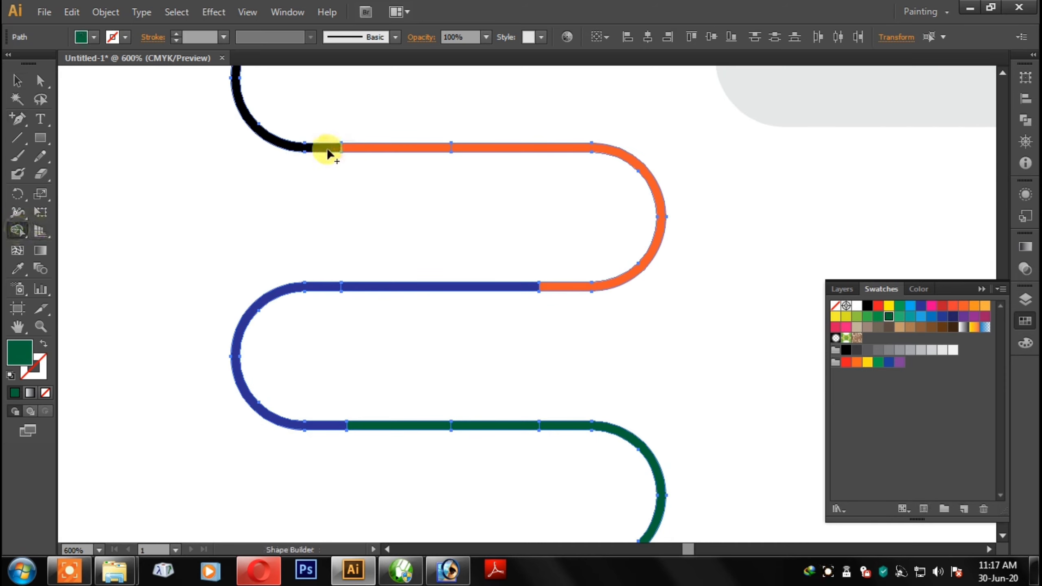
pyautogui.moveTo(326, 147)
pyautogui.mouseDown()
pyautogui.moveTo(552, 154)
pyautogui.moveTo(673, 246)
pyautogui.mouseUp()
pyautogui.moveTo(576, 283); pyautogui.dragTo(313, 284)
pyautogui.moveTo(340, 431); pyautogui.dragTo(610, 430)
pyautogui.click(16, 81)
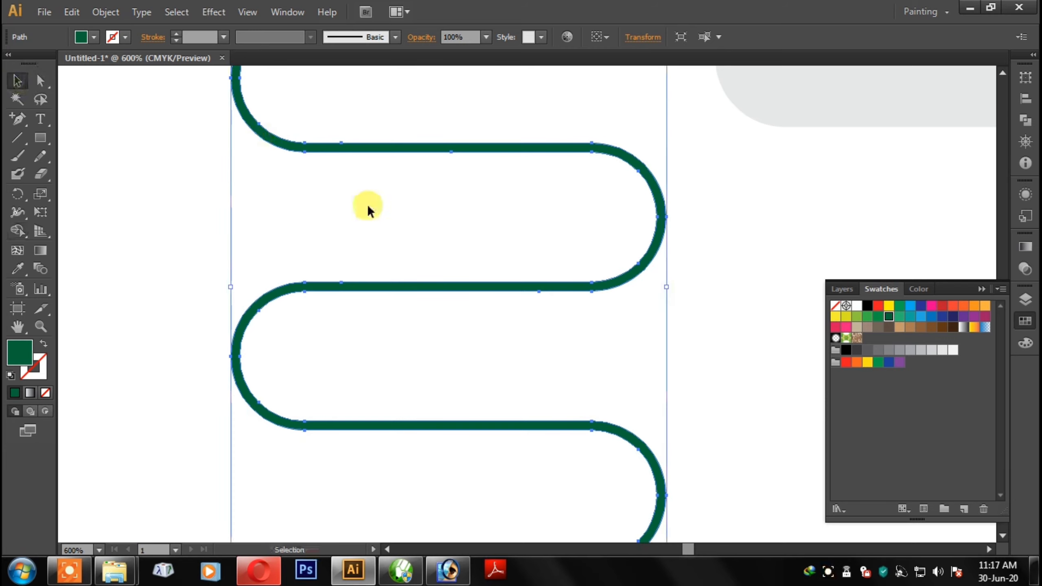
pyautogui.hotkey('ctrl', '-')
# Nudge the green path left, then move the grey pill over the top loop and shrink it.
pyautogui.press('v')
pyautogui.click(664, 286)
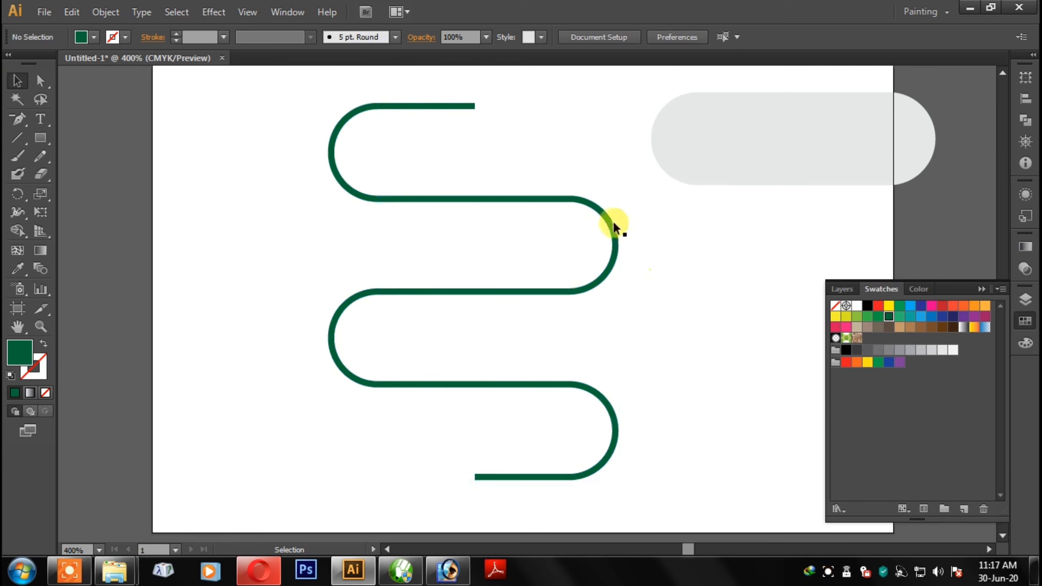
pyautogui.click(609, 219)
pyautogui.moveTo(603, 222); pyautogui.dragTo(592, 222)
pyautogui.click(714, 236)
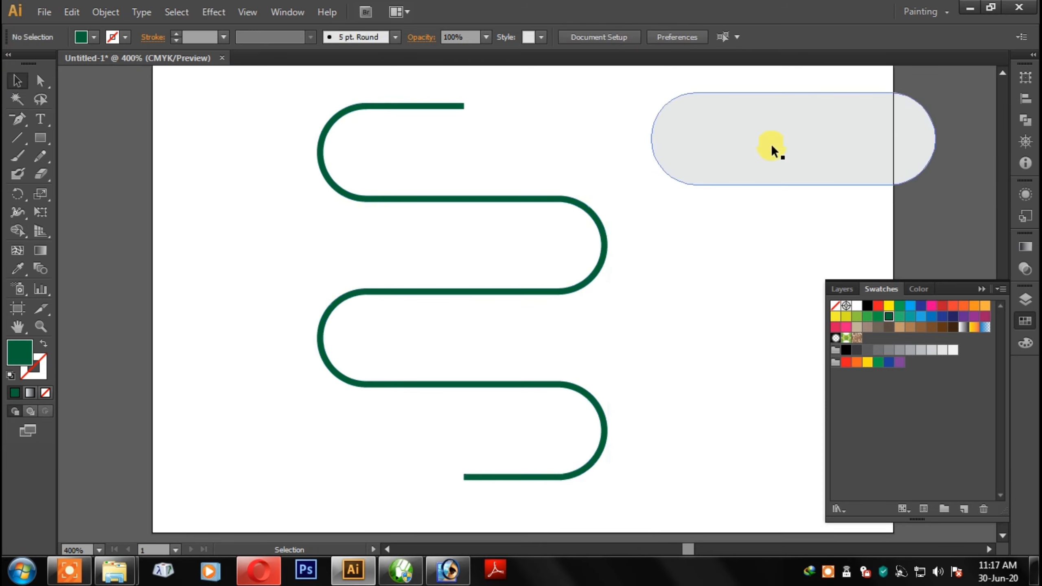
pyautogui.moveTo(773, 146); pyautogui.dragTo(515, 128)
pyautogui.moveTo(609, 102); pyautogui.dragTo(590, 120)
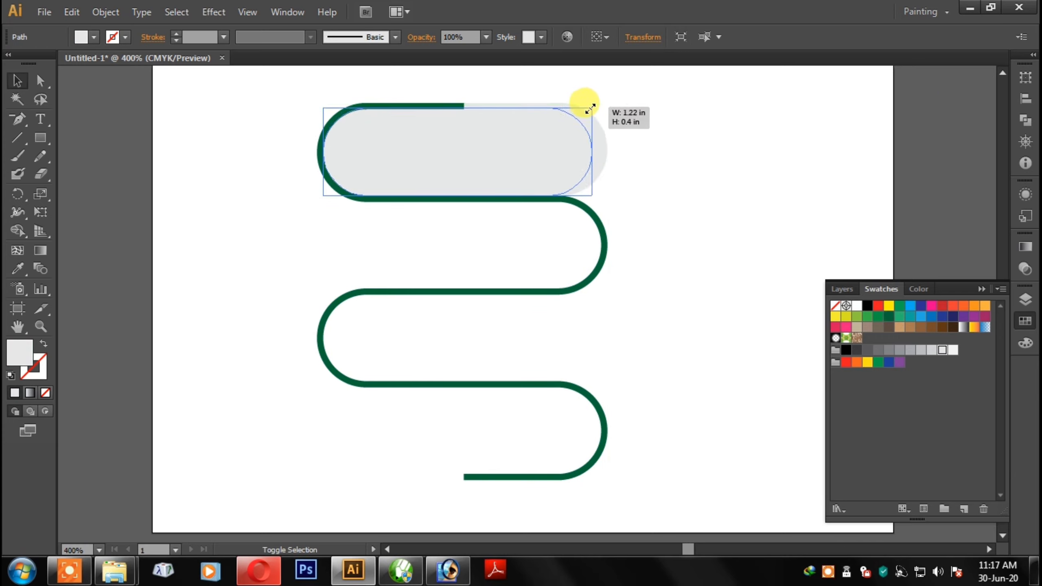
# Fit the pill inside the loop and align it right with the green path.
pyautogui.hotkey('ctrl', '+')
pyautogui.hotkey('ctrl', '+')
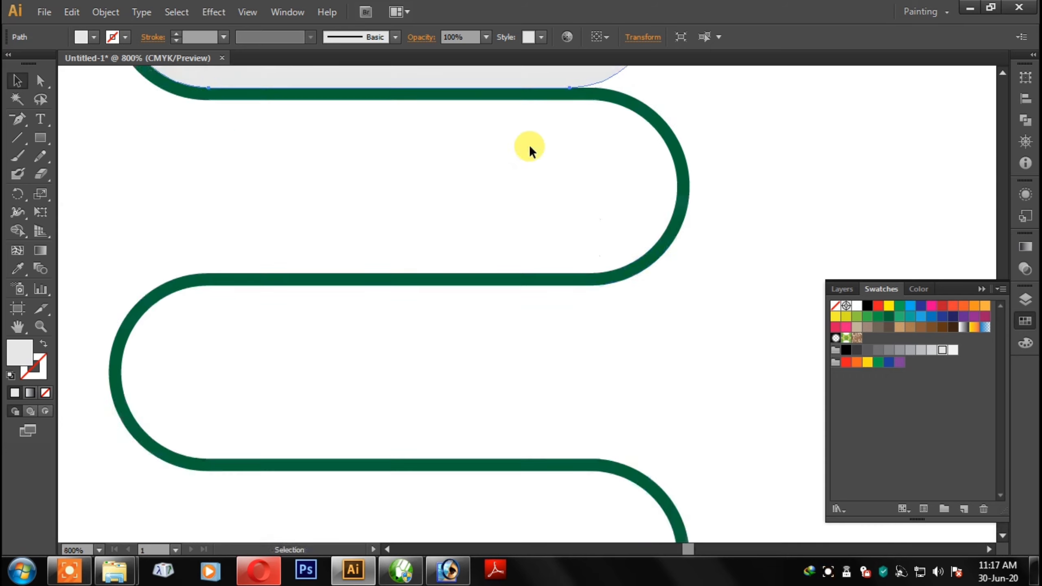
pyautogui.scroll(5, 529, 144)
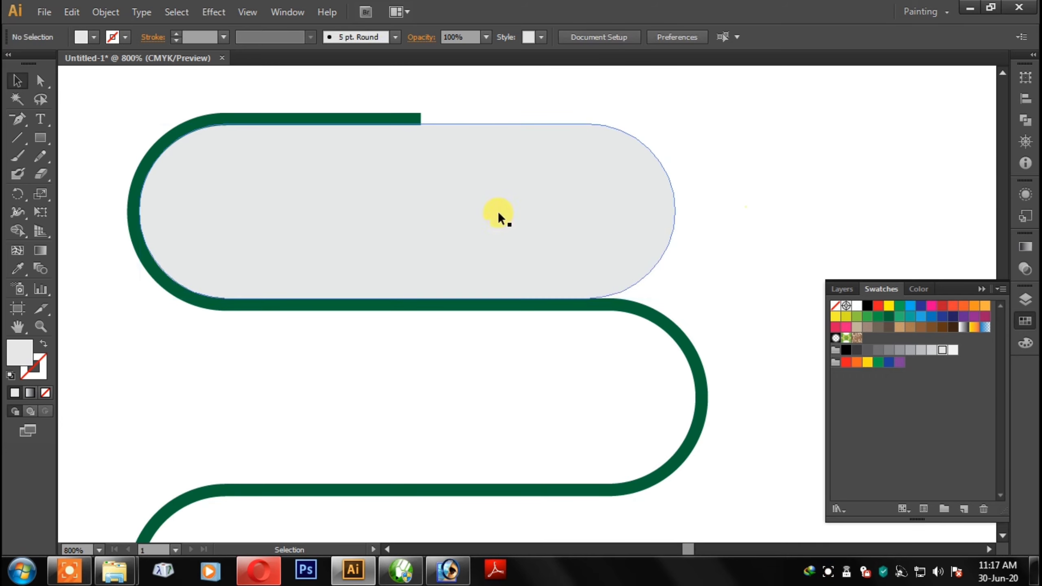
pyautogui.moveTo(462, 206); pyautogui.dragTo(508, 206)
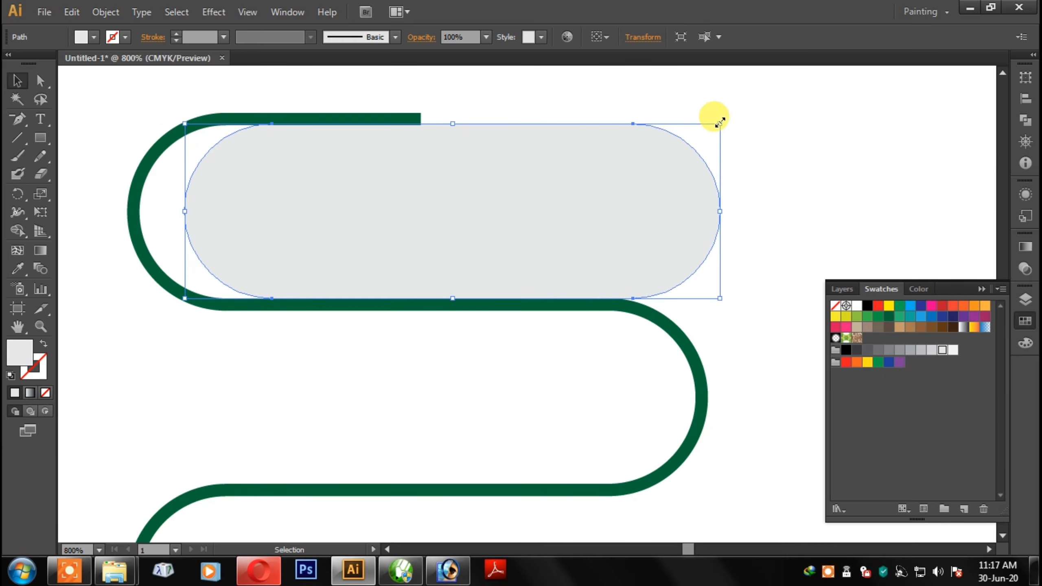
pyautogui.moveTo(720, 122); pyautogui.dragTo(716, 139)
pyautogui.click(770, 153)
pyautogui.click(668, 211)
pyautogui.keyDown('shift'); pyautogui.click(695, 354); pyautogui.keyUp('shift')
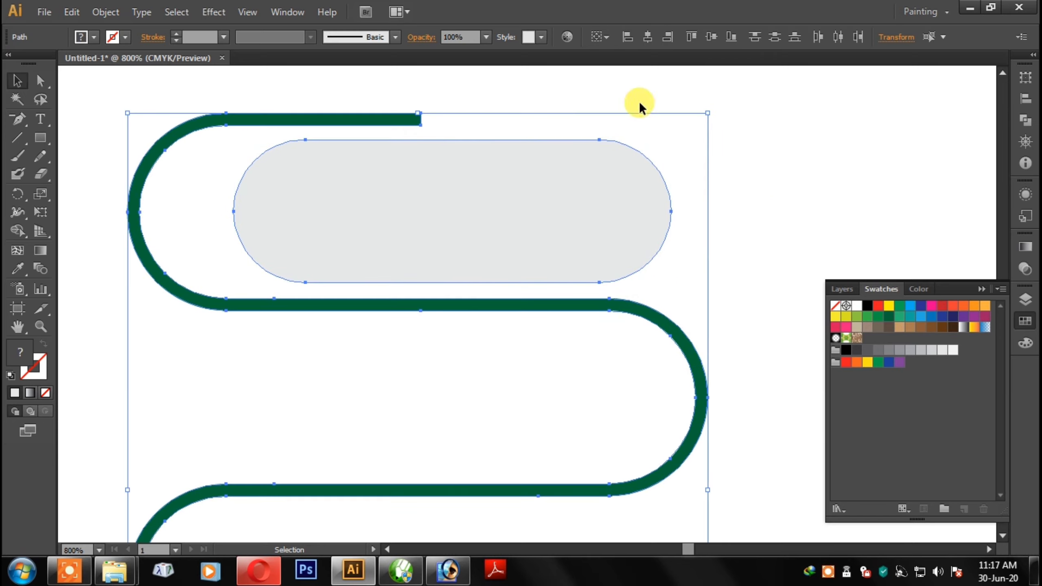
pyautogui.click(666, 37)
pyautogui.click(778, 155)
# Draw a grey circle and place it in the loop's left curve.
pyautogui.moveTo(40, 140); pyautogui.dragTo(111, 171)
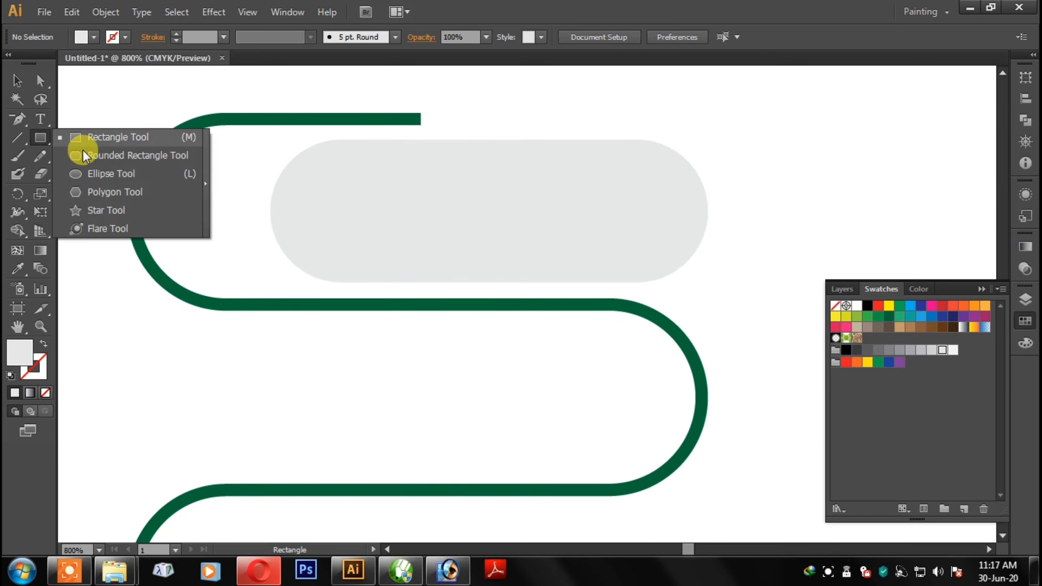
pyautogui.moveTo(114, 104); pyautogui.dragTo(277, 278)
pyautogui.click(17, 81)
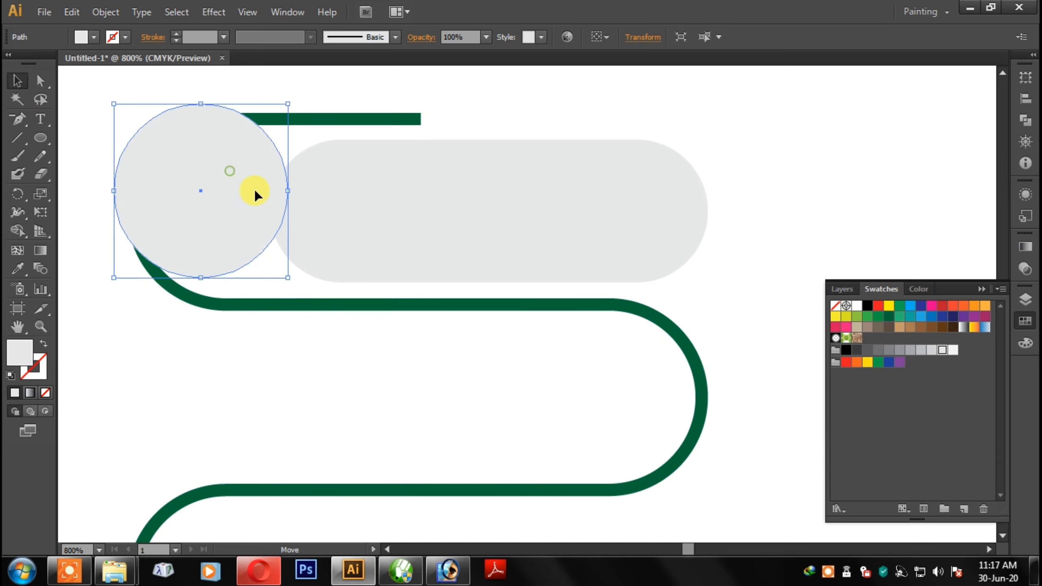
pyautogui.moveTo(230, 169)
pyautogui.mouseDown()
pyautogui.moveTo(269, 189)
pyautogui.moveTo(258, 189)
pyautogui.mouseUp()
pyautogui.click(511, 129)
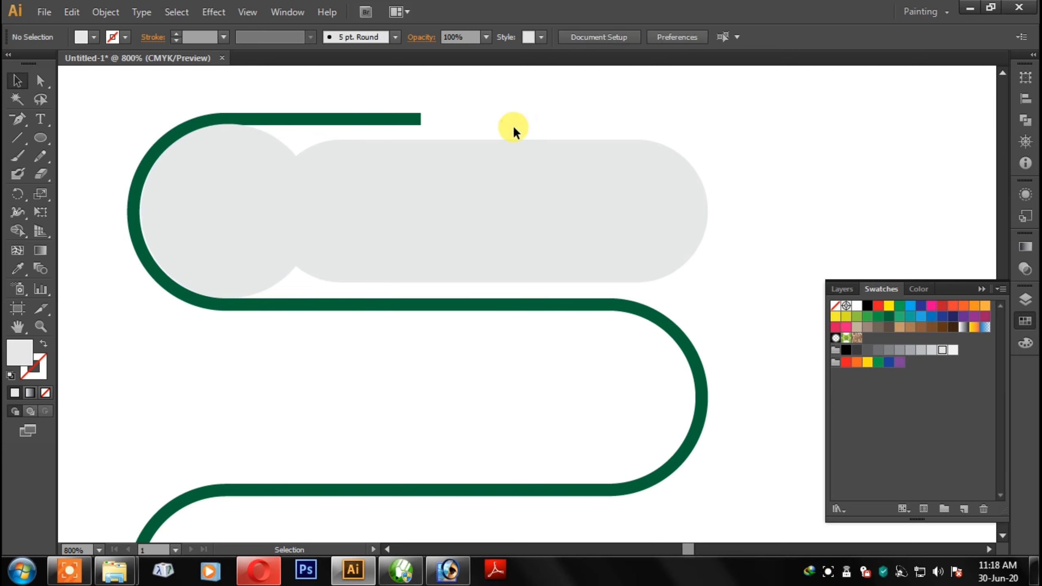
pyautogui.hotkey('ctrl', '+')
pyautogui.moveTo(442, 174); pyautogui.dragTo(659, 295)
pyautogui.moveTo(419, 233); pyautogui.dragTo(416, 233)
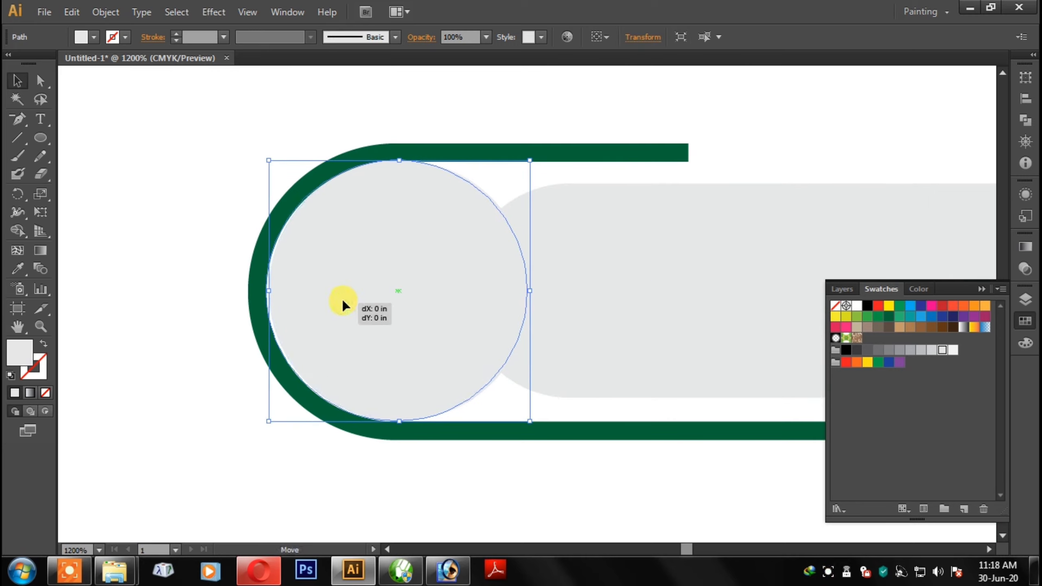
pyautogui.moveTo(529, 160); pyautogui.dragTo(526, 169)
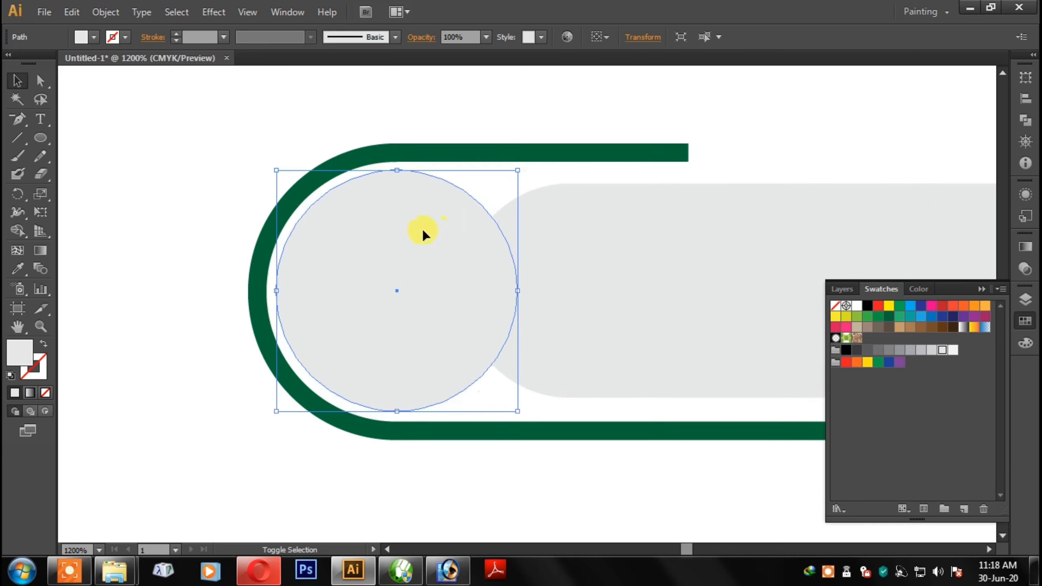
pyautogui.moveTo(397, 237); pyautogui.dragTo(397, 233)
# Refine the grey circle's position and size so it fits inside the green curve.
pyautogui.click(221, 151)
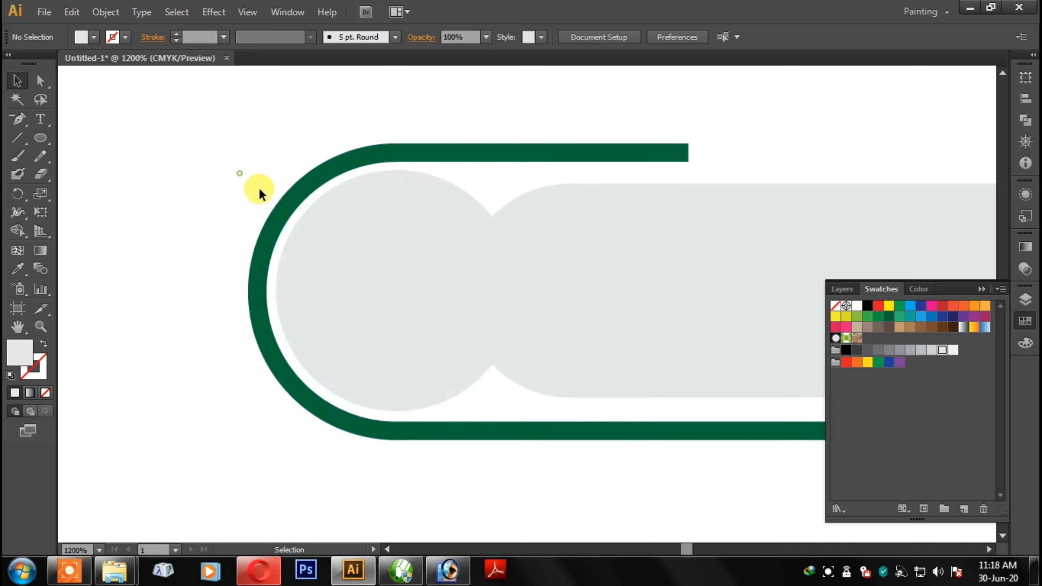
pyautogui.hotkey('ctrl', '+')
pyautogui.hotkey('ctrl', '+')
pyautogui.click(401, 242)
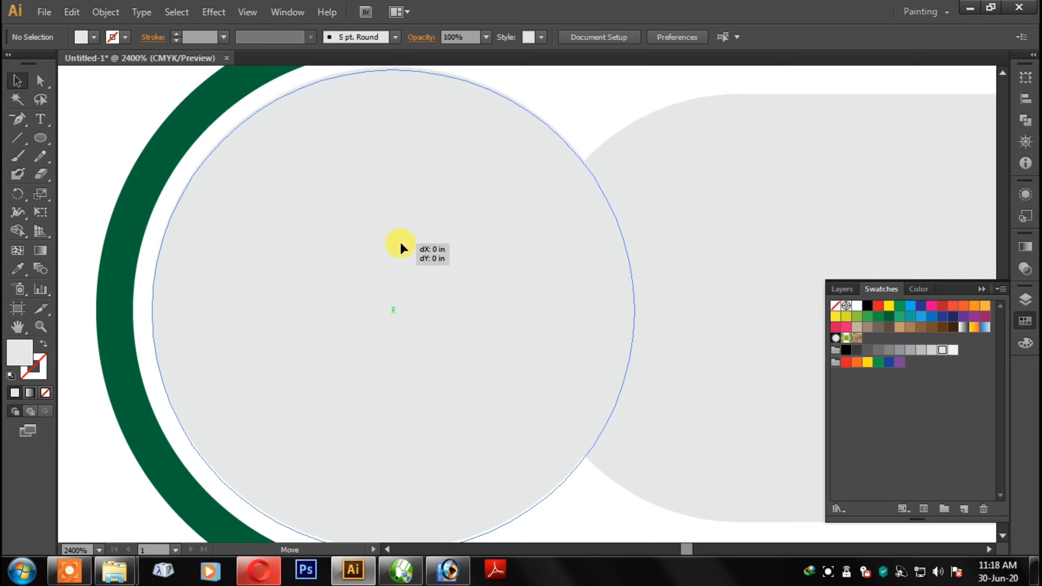
pyautogui.moveTo(400, 242)
pyautogui.mouseDown()
pyautogui.moveTo(392, 255)
pyautogui.moveTo(392, 182)
pyautogui.mouseUp()
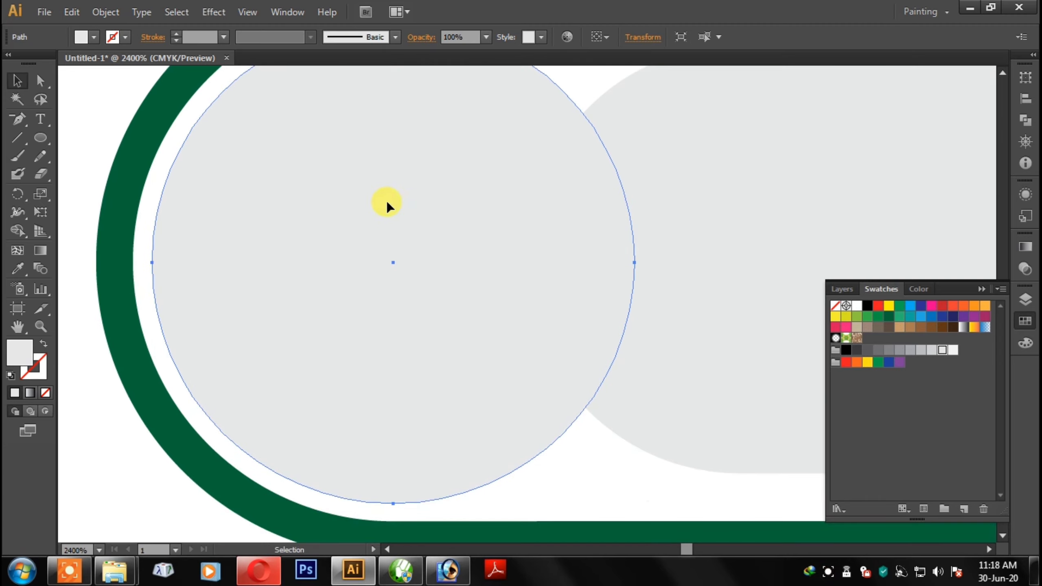
pyautogui.moveTo(337, 211); pyautogui.dragTo(404, 212)
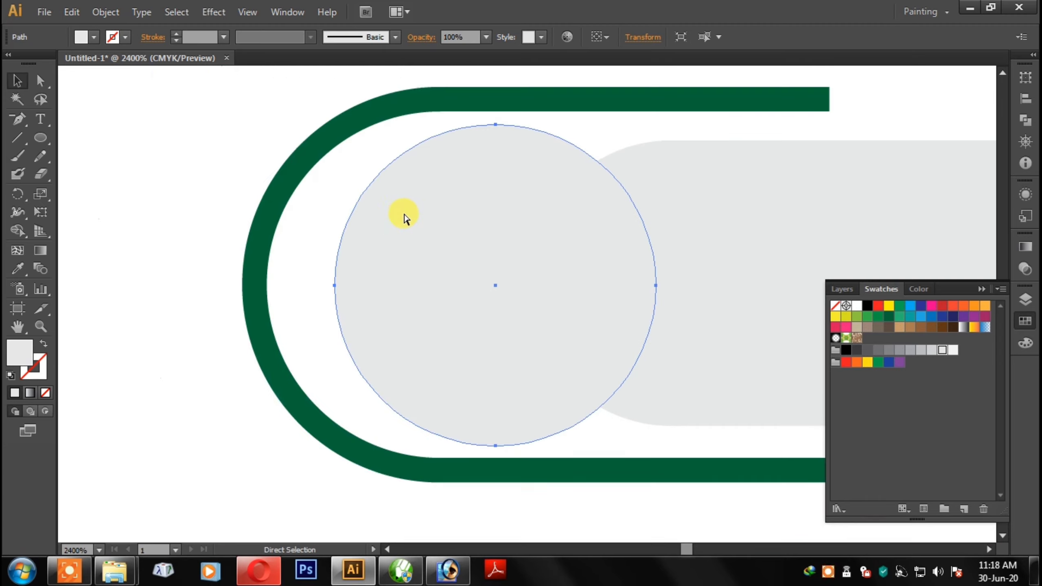
pyautogui.hotkey('ctrl', '-')
pyautogui.hotkey('ctrl', '-')
pyautogui.hotkey('ctrl', '-')
pyautogui.hotkey('shift', 'Left')
pyautogui.moveTo(566, 212); pyautogui.dragTo(568, 224)
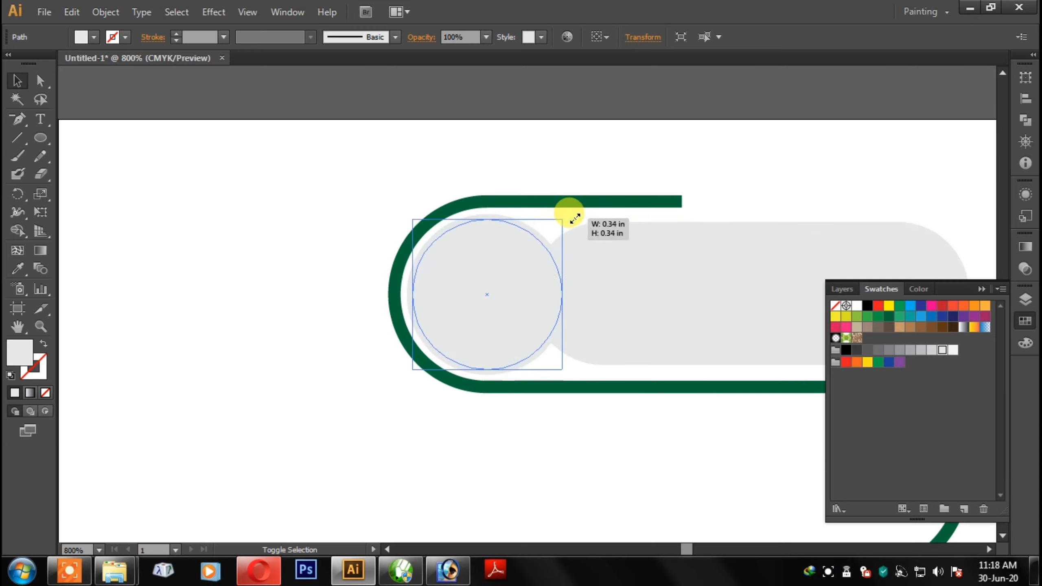
pyautogui.click(605, 163)
# Shorten the grey pill and draw a rectangle over its left end.
pyautogui.moveTo(664, 205); pyautogui.dragTo(525, 203)
pyautogui.click(615, 238)
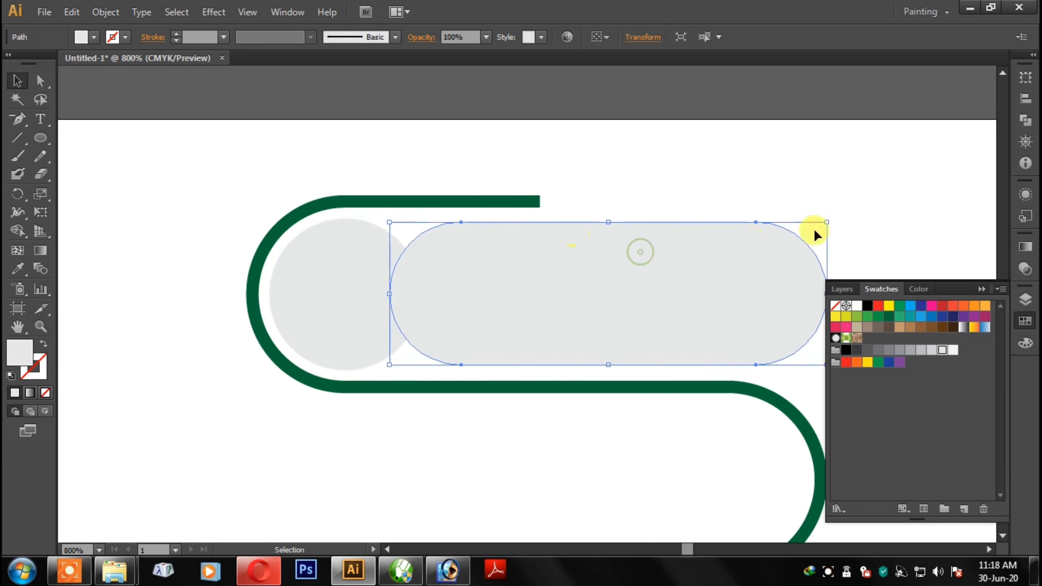
pyautogui.moveTo(818, 222)
pyautogui.mouseDown()
pyautogui.moveTo(816, 237)
pyautogui.moveTo(814, 227)
pyautogui.mouseUp()
pyautogui.click(761, 198)
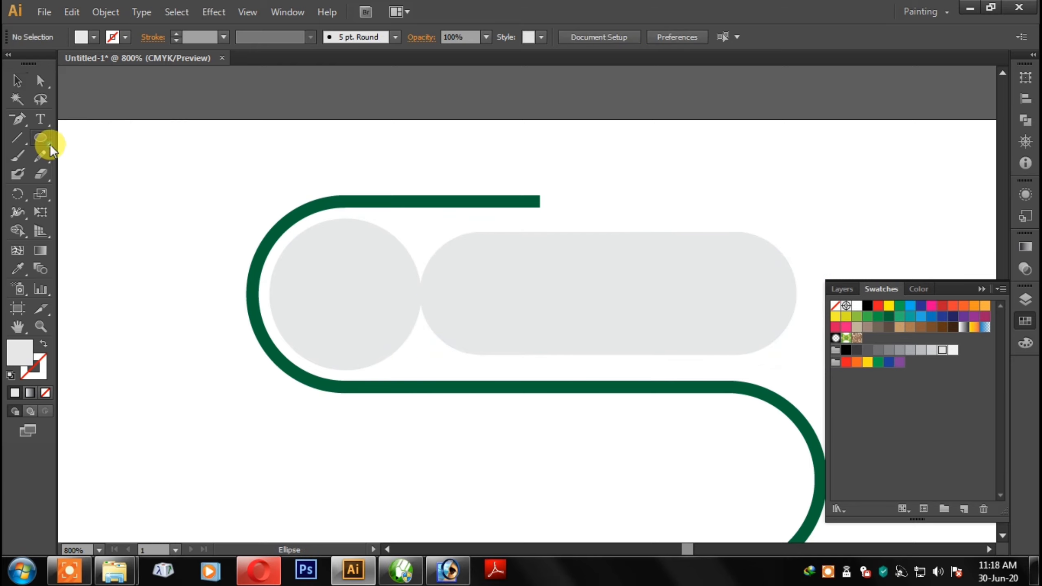
pyautogui.moveTo(50, 144); pyautogui.dragTo(104, 142)
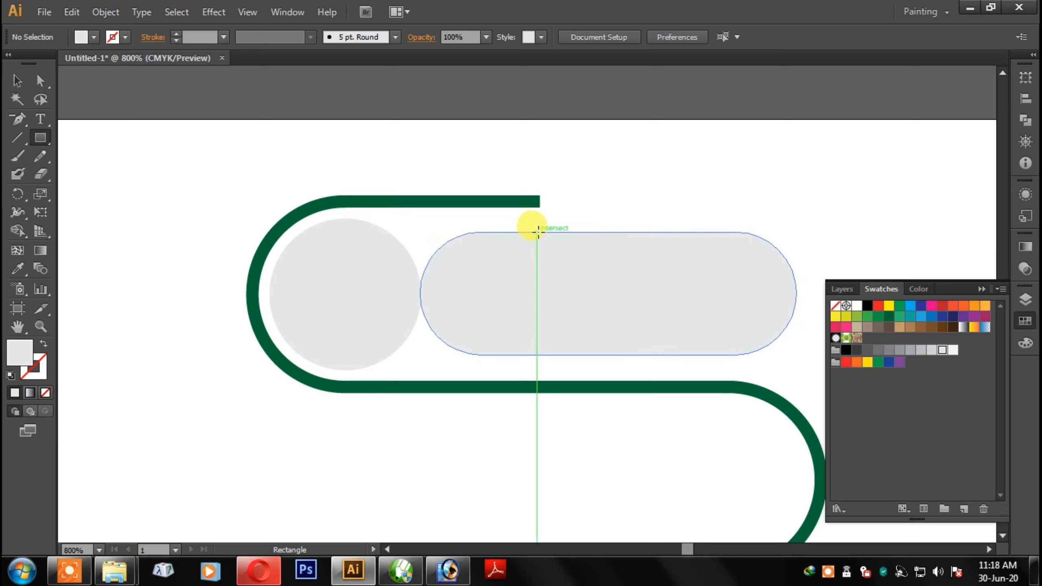
pyautogui.moveTo(538, 231); pyautogui.dragTo(353, 355)
# Merge the rectangle into the pill to extend it left under the circle.
pyautogui.click(16, 84)
pyautogui.keyDown('shift'); pyautogui.click(639, 298); pyautogui.keyUp('shift')
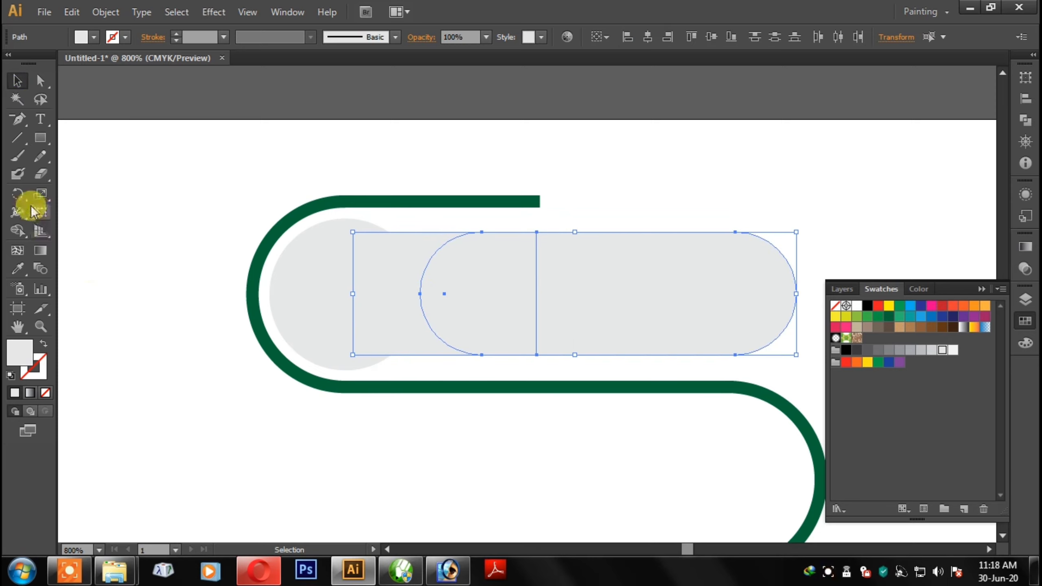
pyautogui.click(17, 231)
pyautogui.moveTo(399, 256)
pyautogui.mouseDown()
pyautogui.moveTo(571, 283)
pyautogui.moveTo(364, 267)
pyautogui.mouseUp()
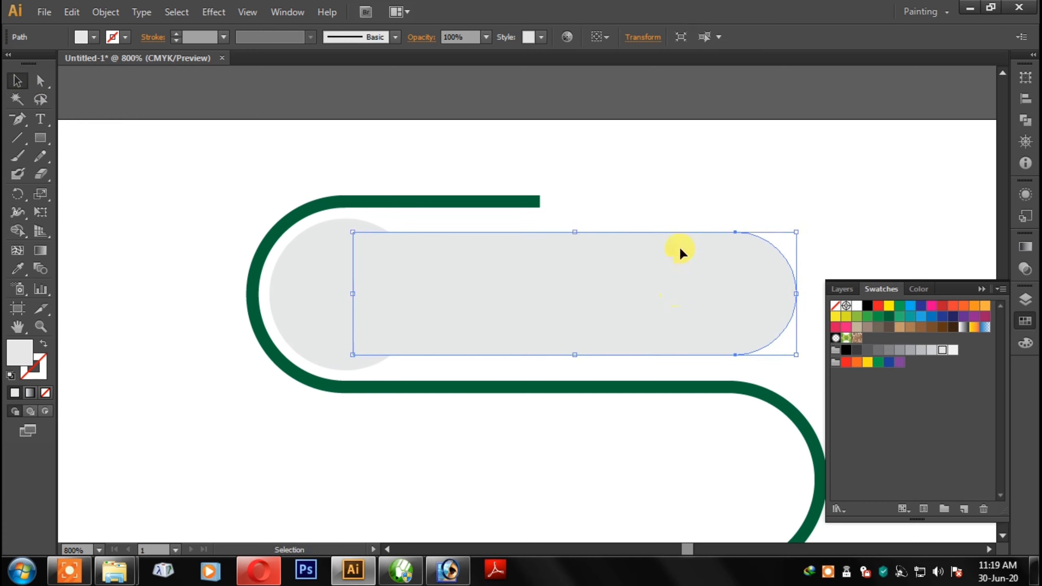
pyautogui.click(687, 199)
# Fill the large grey circle with magenta from the Swatches.
pyautogui.click(344, 276)
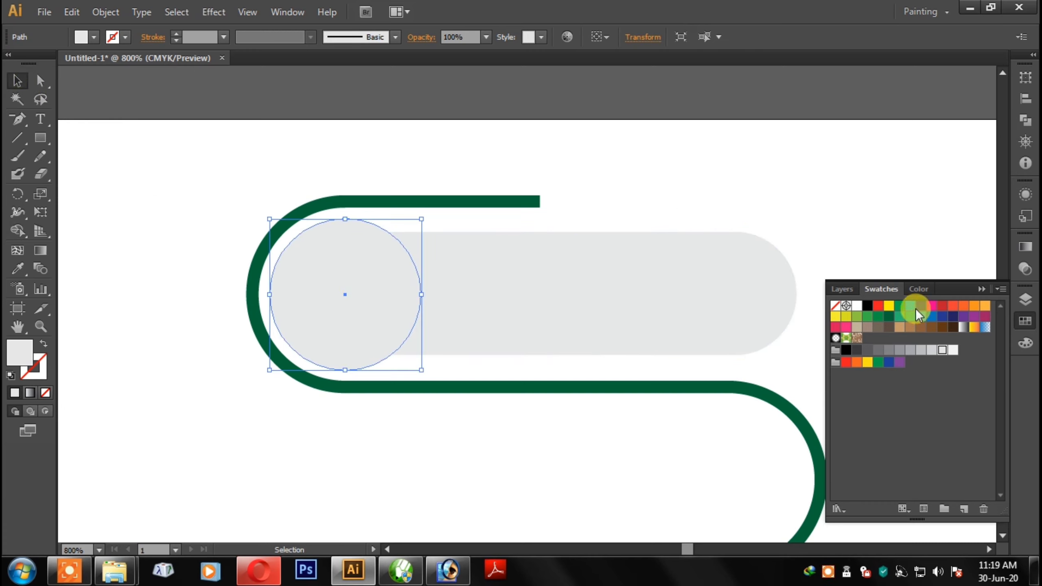
pyautogui.click(930, 313)
pyautogui.click(784, 201)
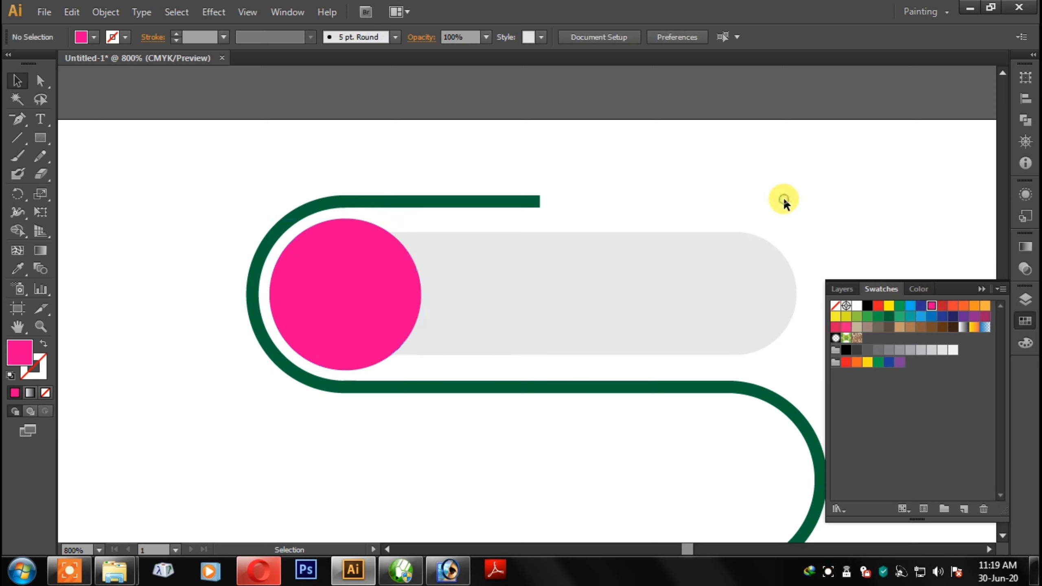
pyautogui.scroll(-2, 730, 246)
pyautogui.hscroll(2, 731, 246)
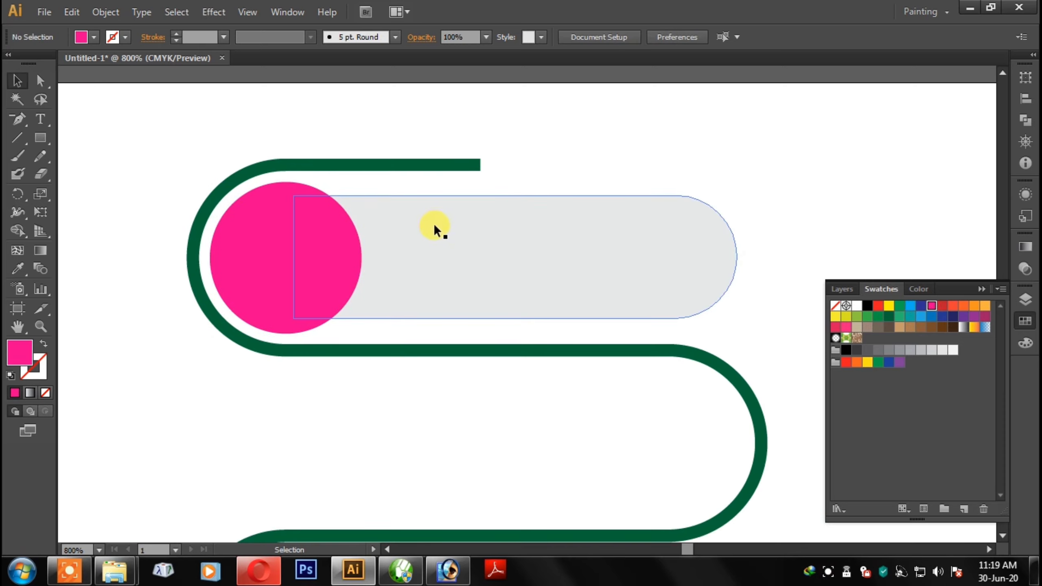
# Add a smaller magenta circle copy centred on the pill's right end and group them.
pyautogui.moveTo(286, 225); pyautogui.dragTo(697, 226)
pyautogui.moveTo(763, 209); pyautogui.dragTo(749, 210)
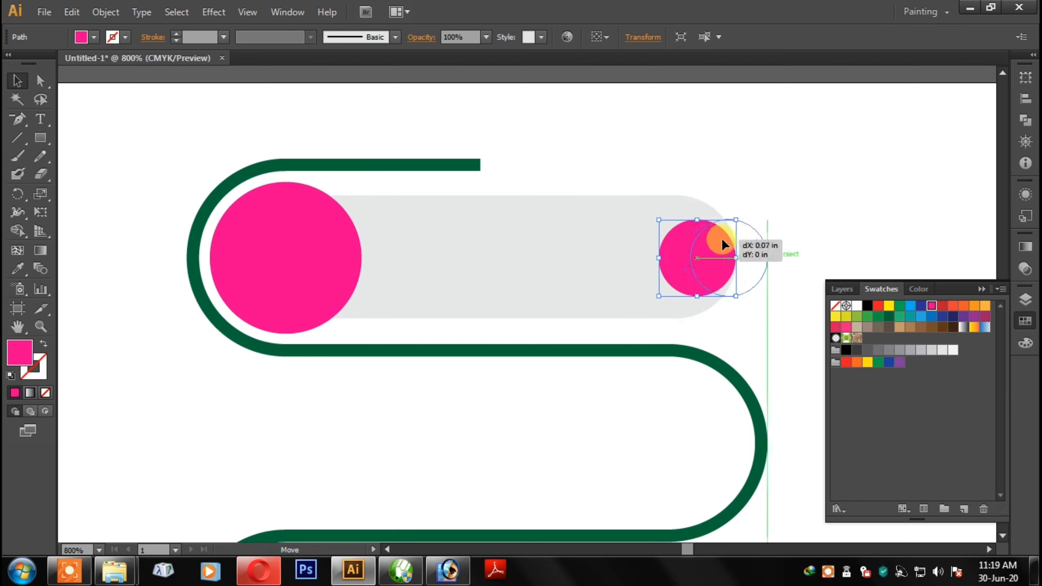
pyautogui.moveTo(712, 244); pyautogui.dragTo(723, 242)
pyautogui.keyDown('shift'); pyautogui.click(632, 228); pyautogui.keyUp('shift')
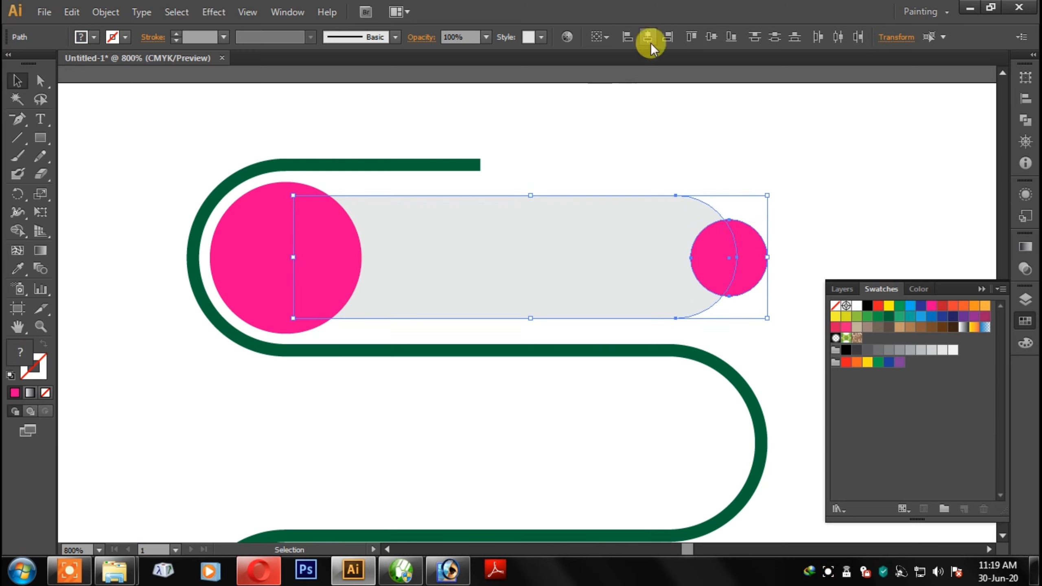
pyautogui.click(712, 38)
pyautogui.rightClick(640, 224)
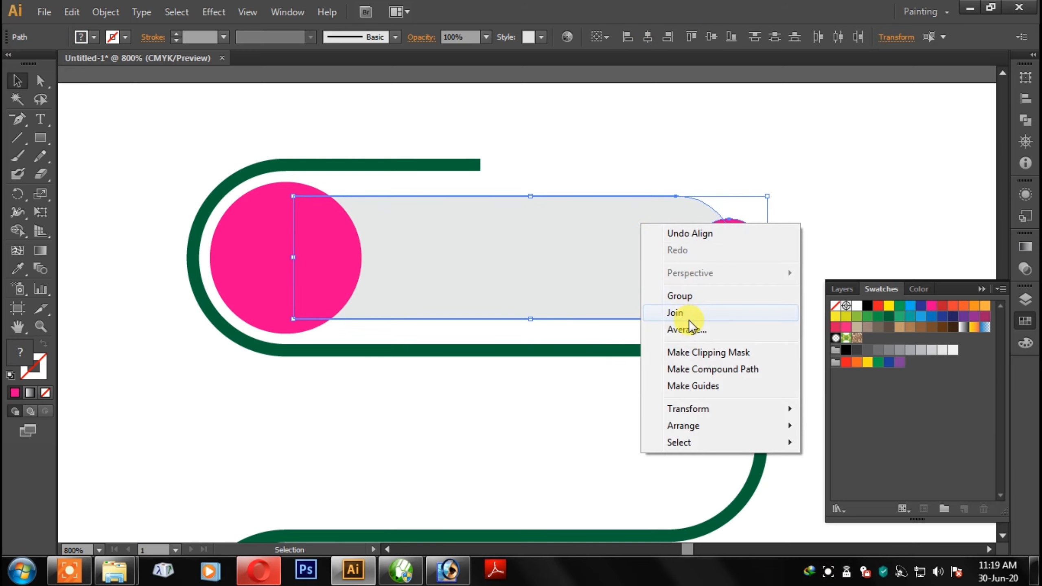
pyautogui.click(680, 296)
# Select the pill group and bring the large pink circle in front of the pill.
pyautogui.click(830, 216)
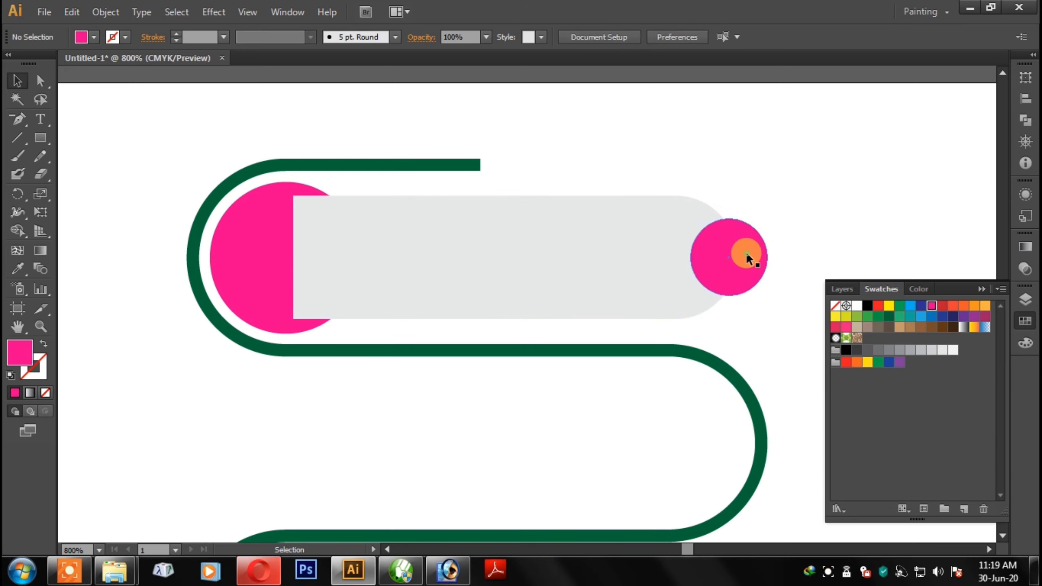
pyautogui.click(748, 253)
pyautogui.keyDown('shift'); pyautogui.click(756, 393); pyautogui.keyUp('shift')
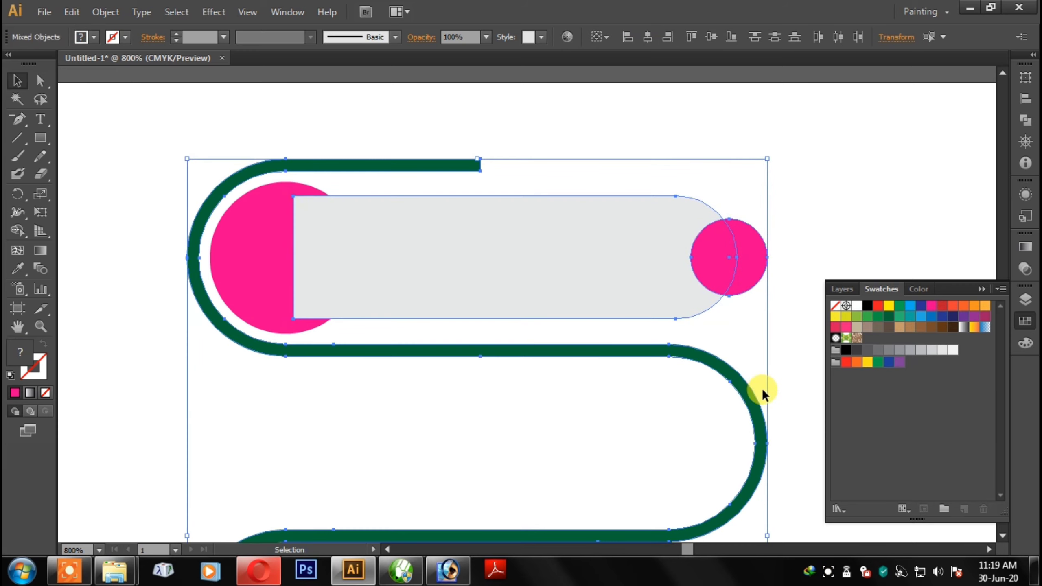
pyautogui.click(800, 322)
pyautogui.click(734, 267)
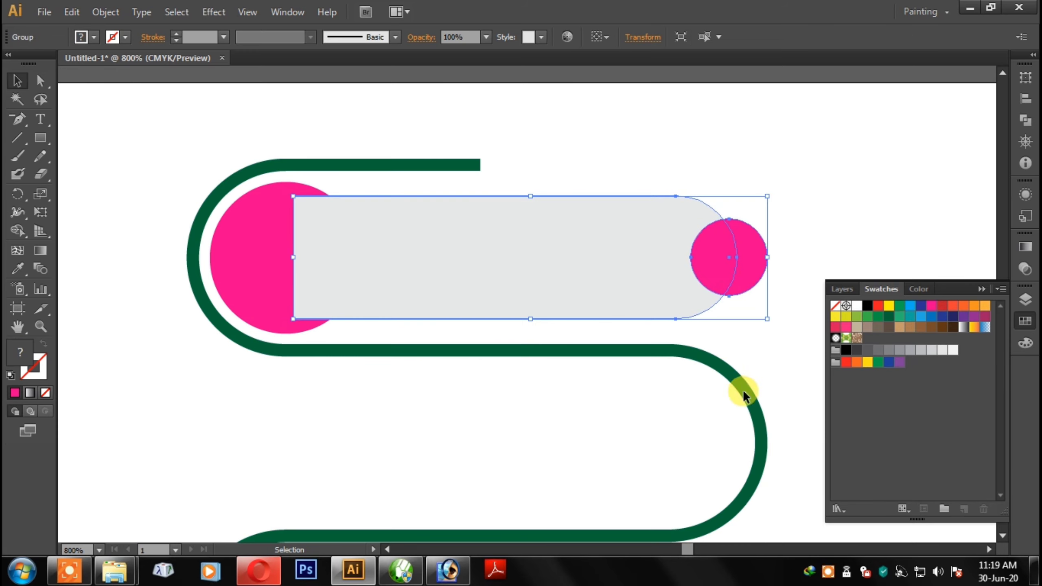
pyautogui.keyDown('shift'); pyautogui.click(742, 389); pyautogui.keyUp('shift')
pyautogui.click(829, 221)
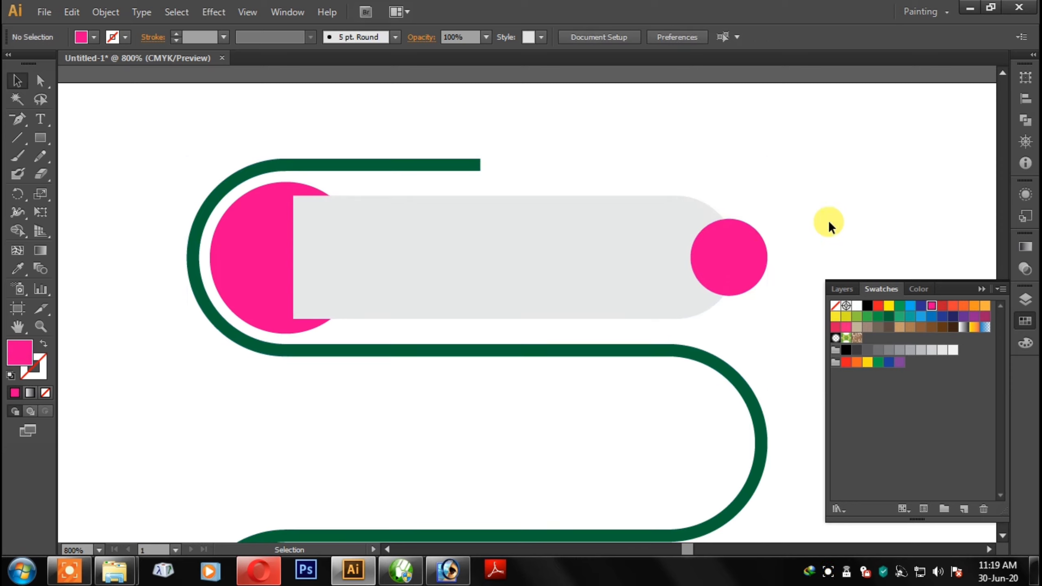
pyautogui.click(647, 246)
pyautogui.hotkey('ctrl', 'shift', '[')
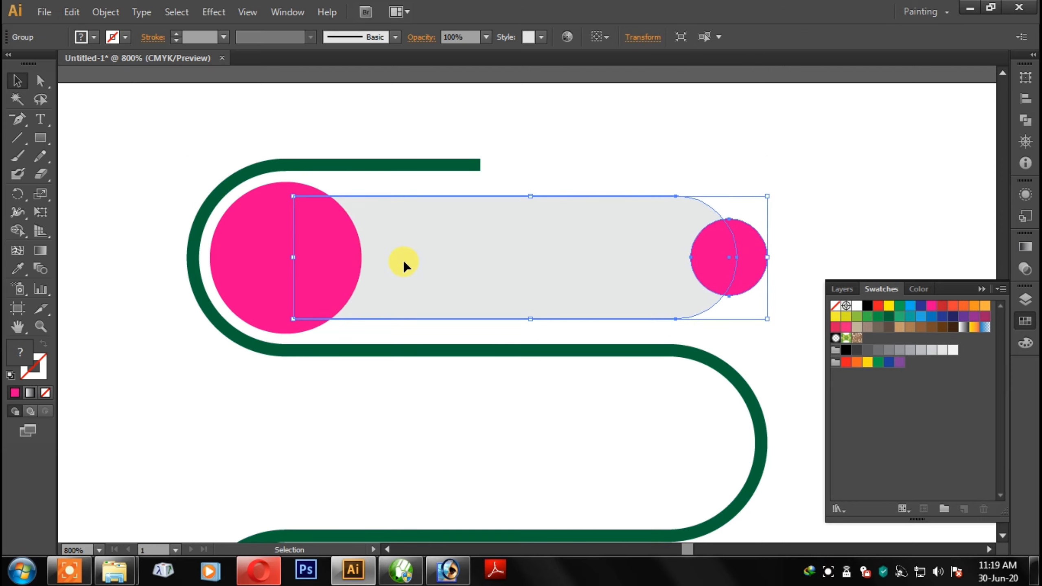
# Send the small pink circle behind the grey pill's right end.
pyautogui.click(629, 155)
pyautogui.click(675, 235)
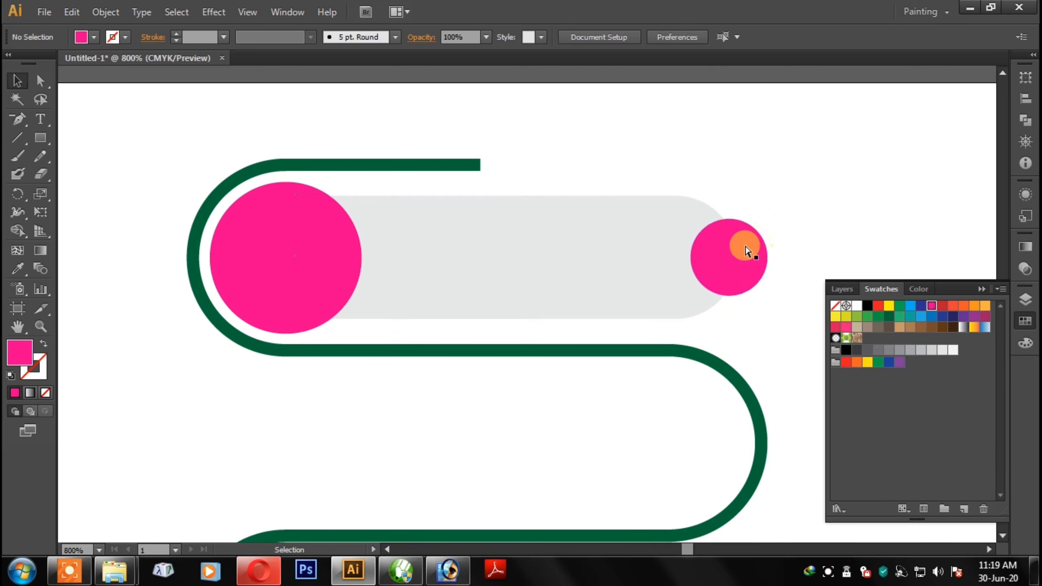
pyautogui.click(740, 247)
pyautogui.hotkey('ctrl', 'shift', '[')
pyautogui.click(791, 263)
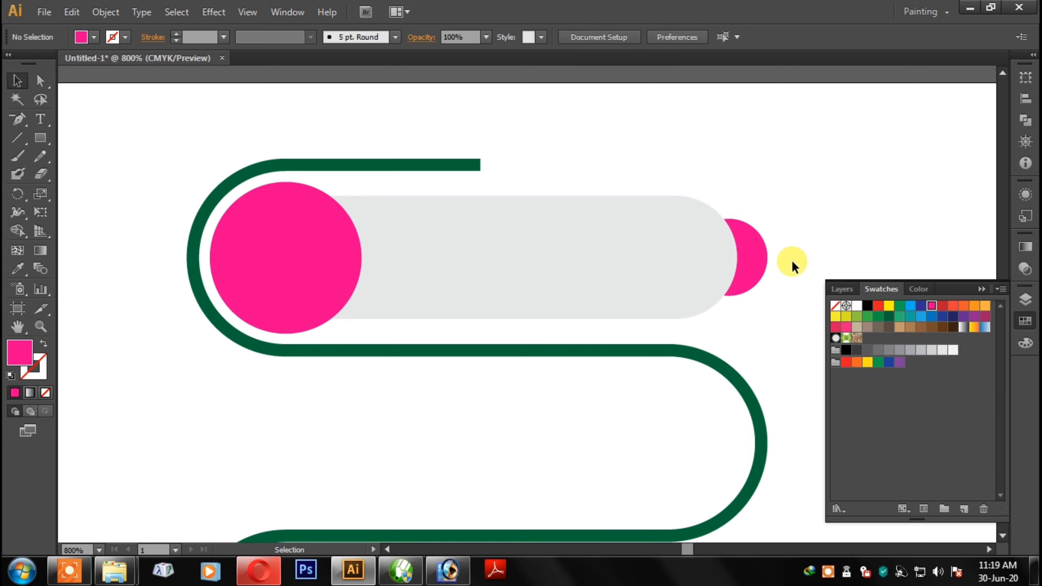
pyautogui.hotkey('ctrl', '-')
pyautogui.hotkey('ctrl', '-')
pyautogui.scroll(-3, 676, 279)
pyautogui.hotkey('ctrl', '+')
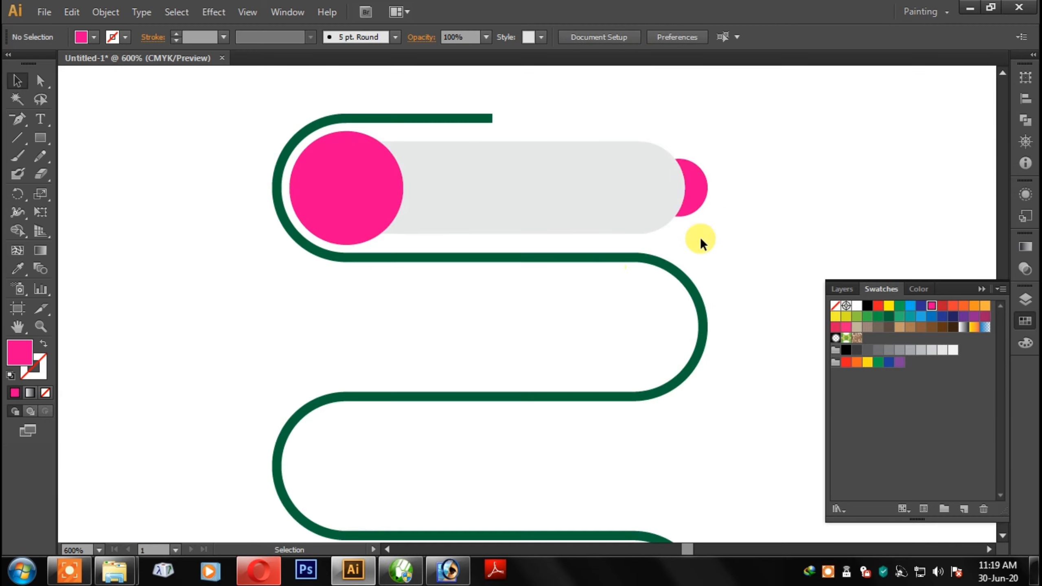
# Group the large pink circle with the pill group.
pyautogui.click(665, 193)
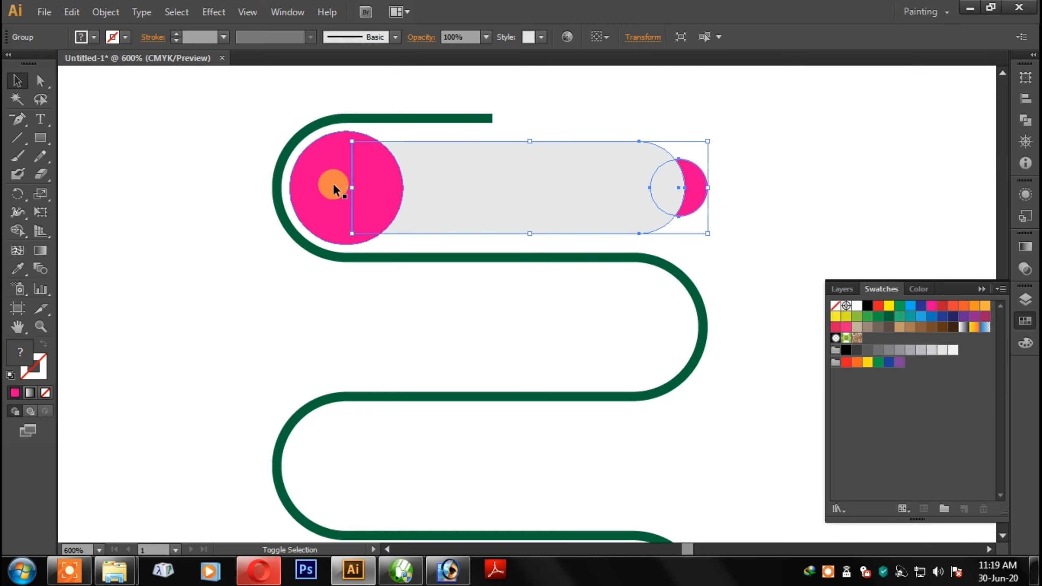
pyautogui.keyDown('shift'); pyautogui.click(333, 183); pyautogui.keyUp('shift')
pyautogui.rightClick(363, 184)
pyautogui.click(410, 255)
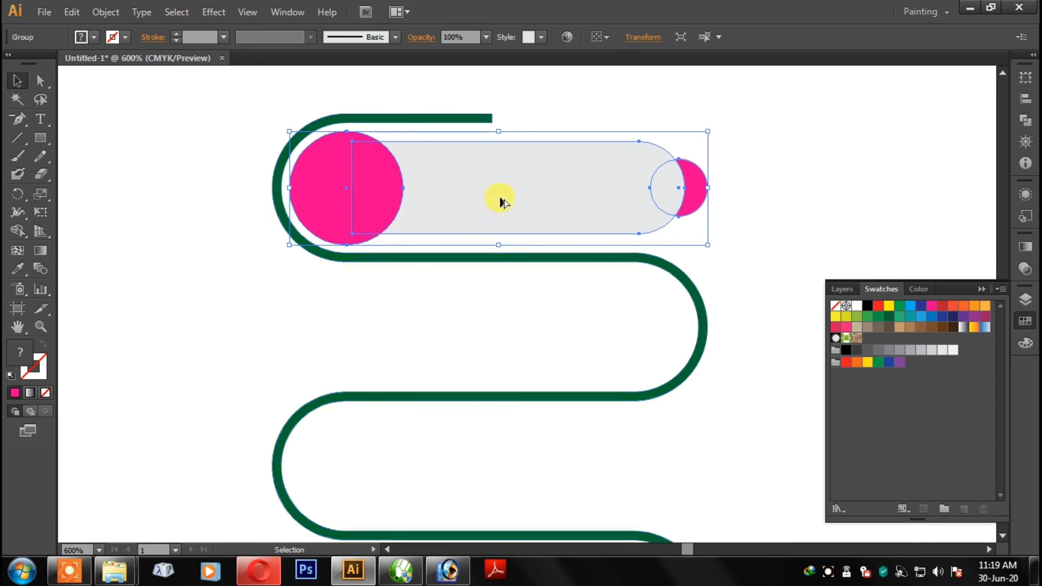
pyautogui.click(794, 192)
# Select the green path and open the context menu on the pink-grey group.
pyautogui.scroll(-1, 681, 263)
pyautogui.scroll(-3, 691, 232)
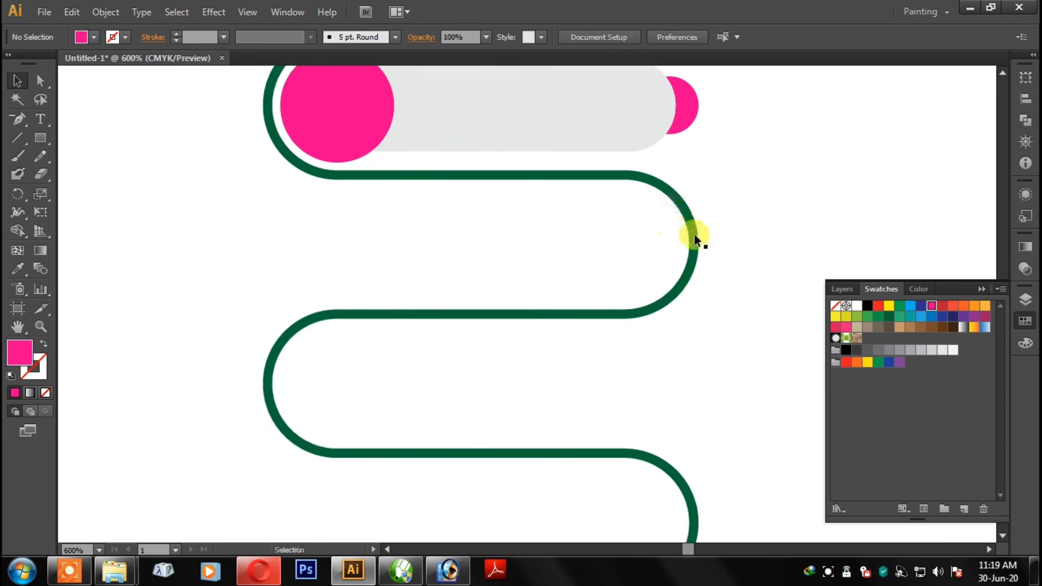
pyautogui.click(694, 233)
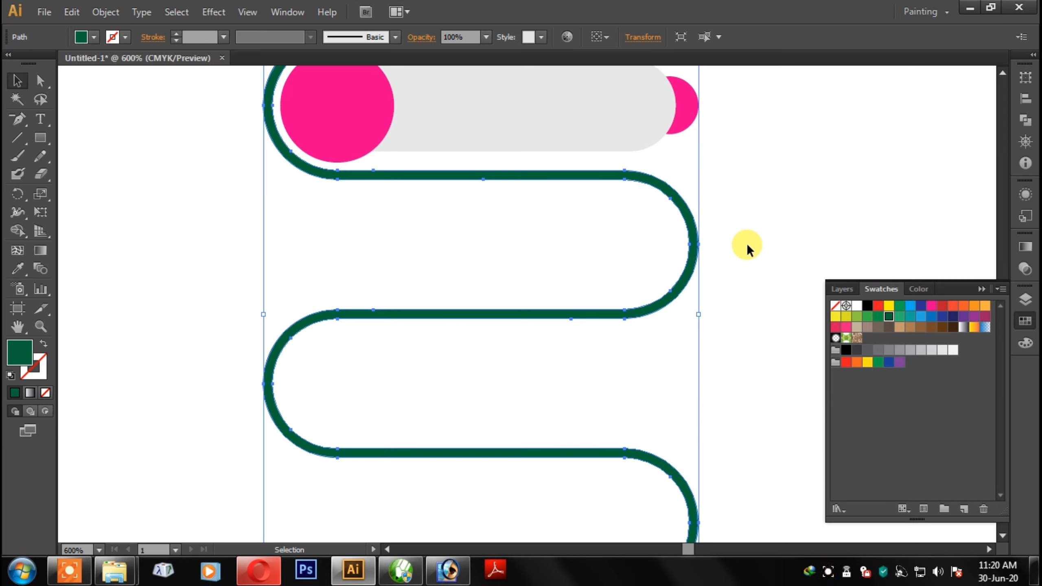
pyautogui.scroll(3, 753, 279)
pyautogui.rightClick(631, 184)
# Ungroup the label and give the large left circle a gradient with both stops pink.
pyautogui.click(697, 276)
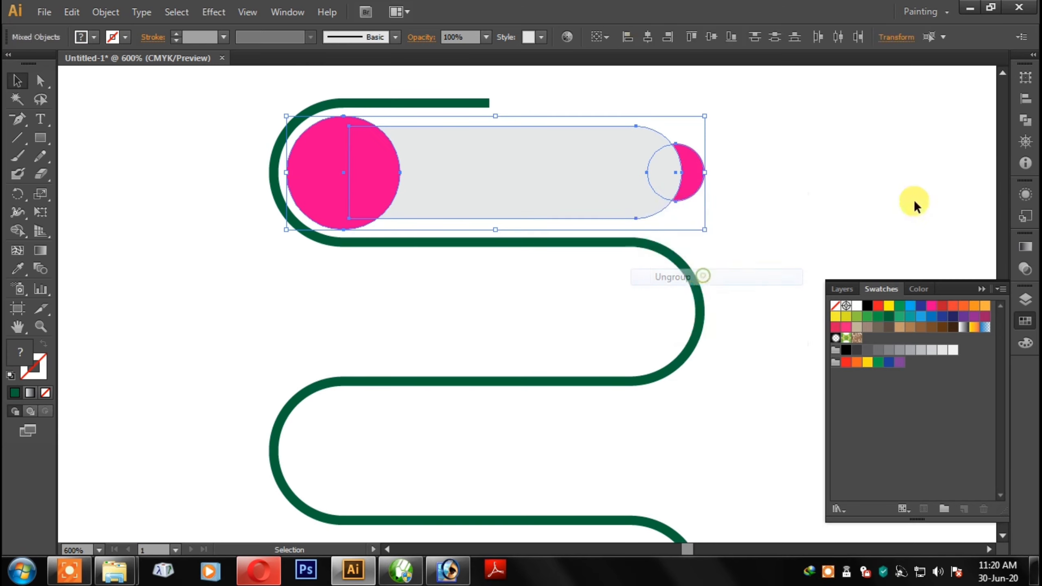
pyautogui.click(916, 205)
pyautogui.click(369, 173)
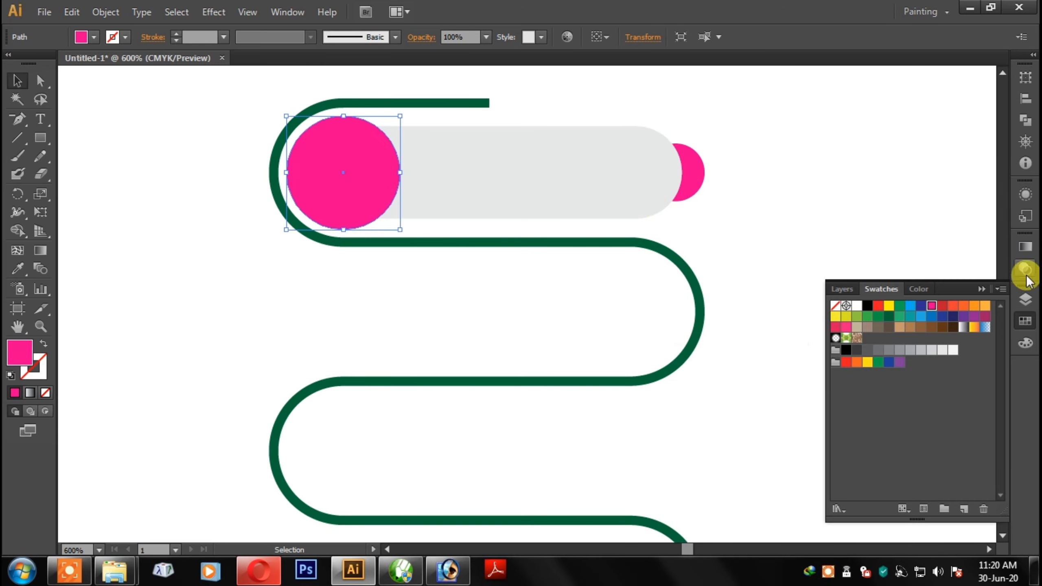
pyautogui.click(1028, 246)
pyautogui.click(844, 258)
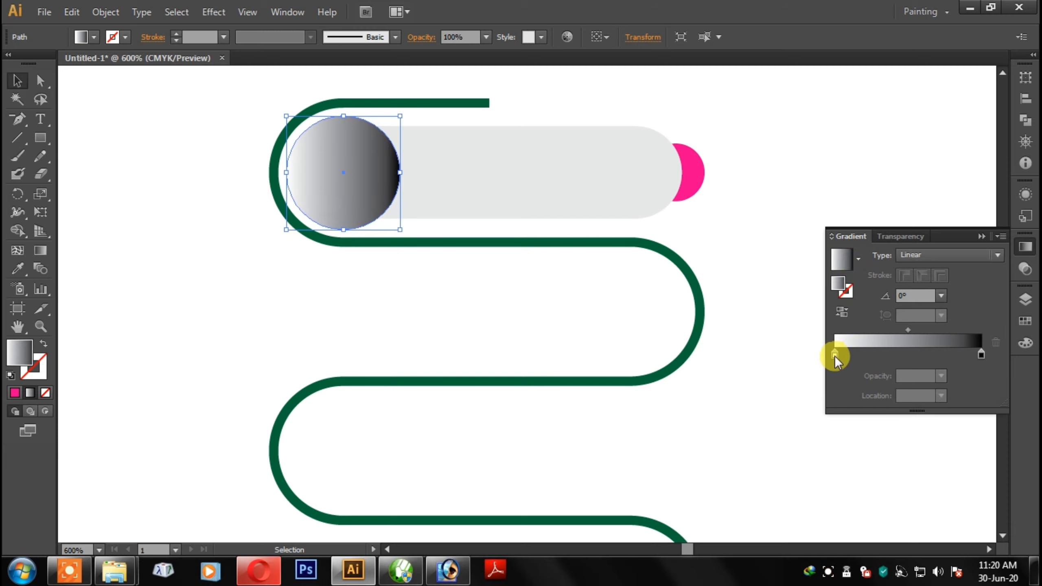
pyautogui.click(835, 355)
pyautogui.doubleClick(835, 355)
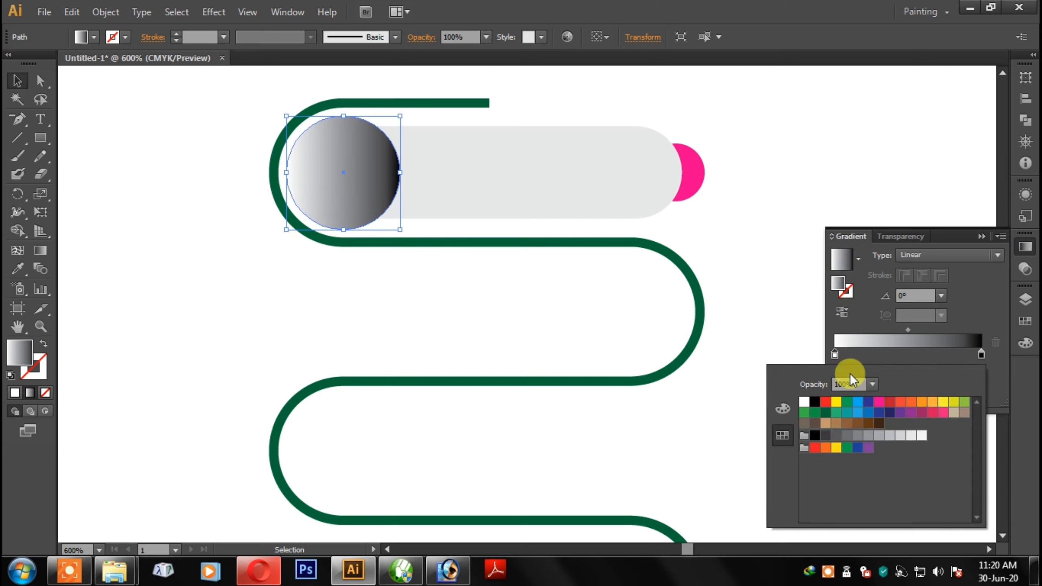
pyautogui.click(941, 413)
pyautogui.click(980, 355)
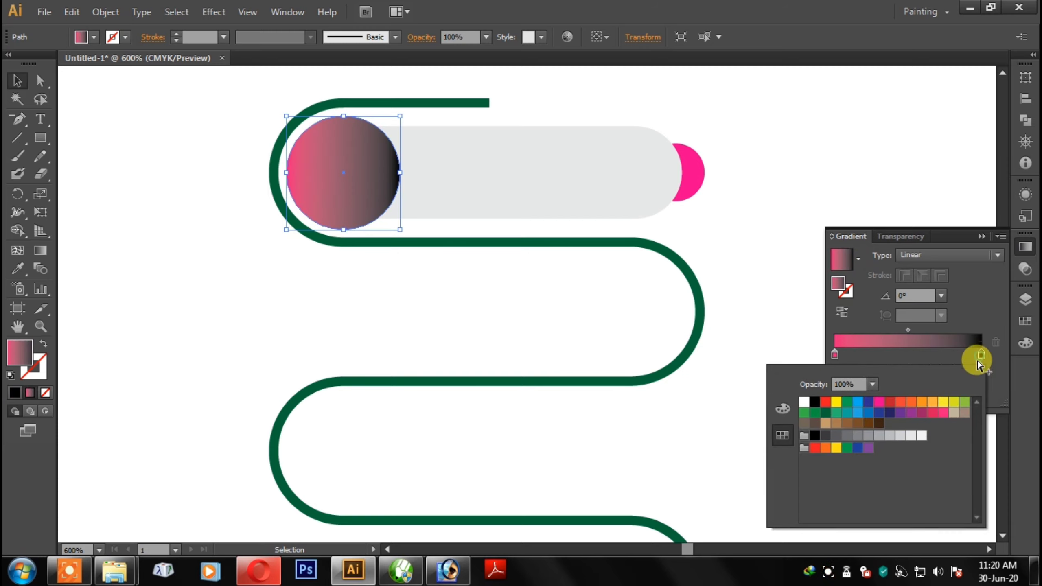
pyautogui.click(920, 414)
pyautogui.click(809, 201)
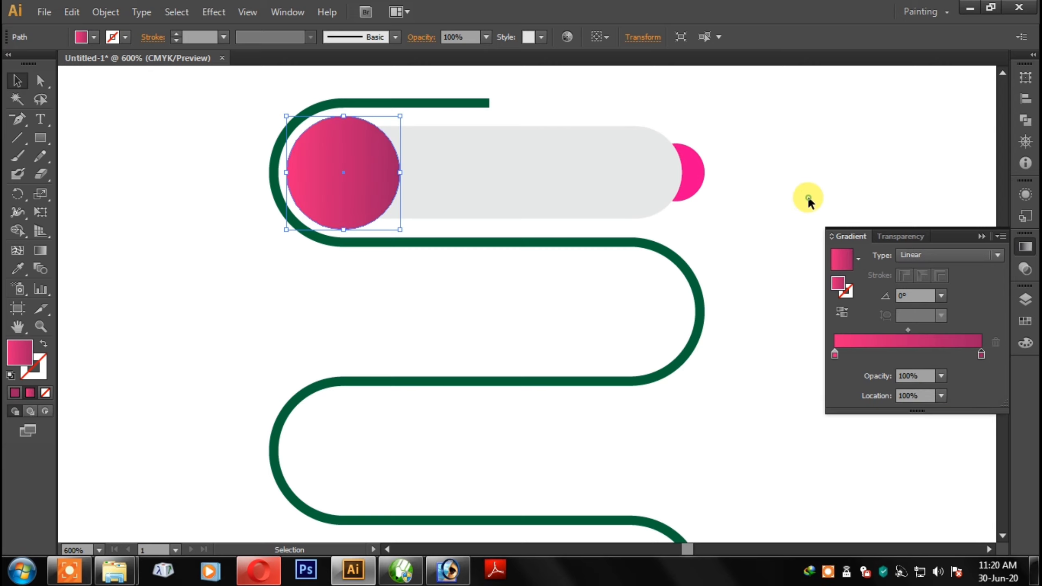
# Duplicate the pink gradient circle in the Layers panel.
pyautogui.hotkey('ctrl', '+')
pyautogui.press('v')
pyautogui.scroll(3, 666, 201)
pyautogui.click(417, 159)
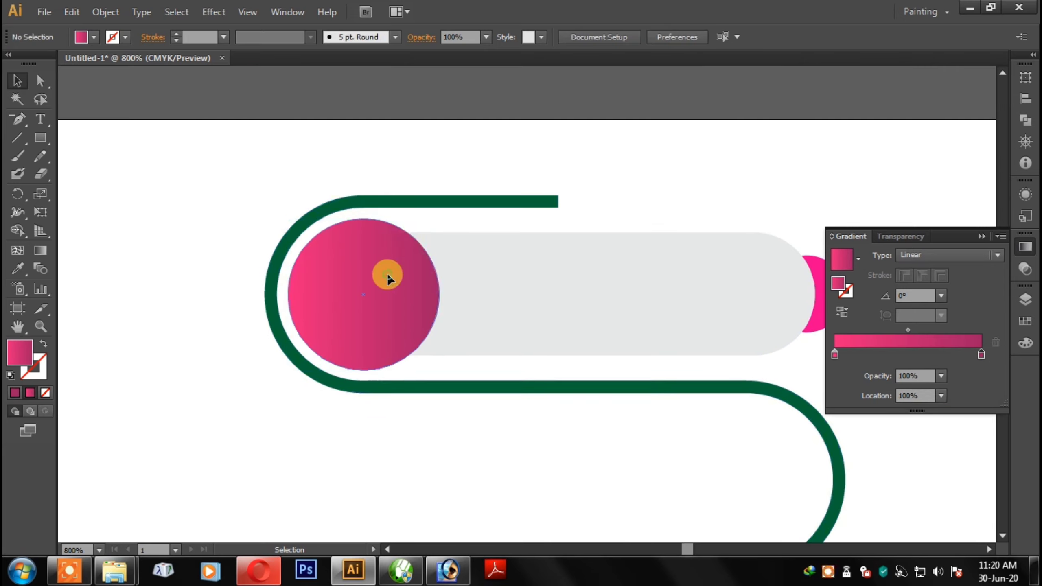
pyautogui.click(388, 275)
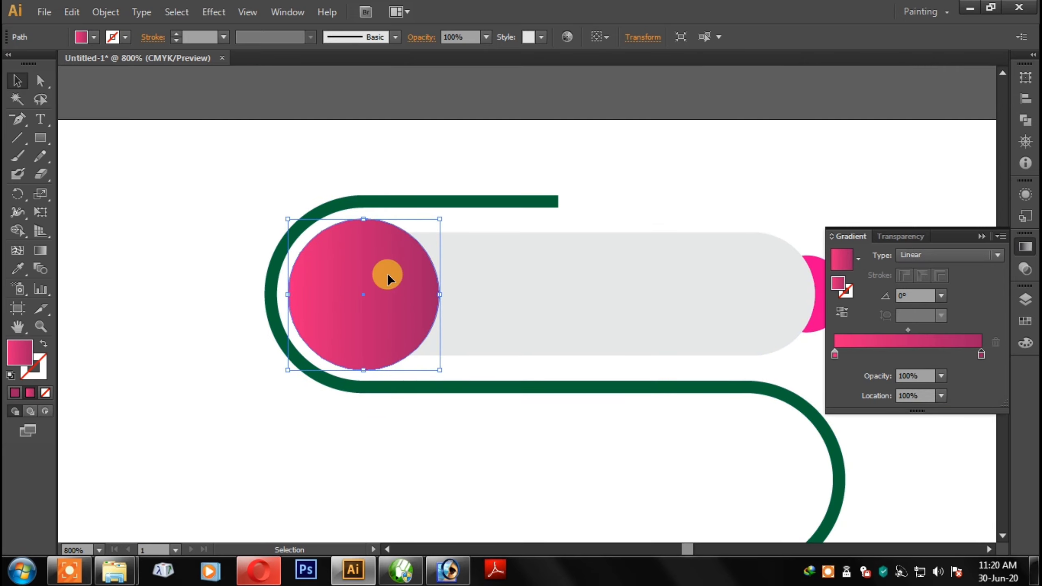
pyautogui.click(1025, 298)
pyautogui.click(870, 308)
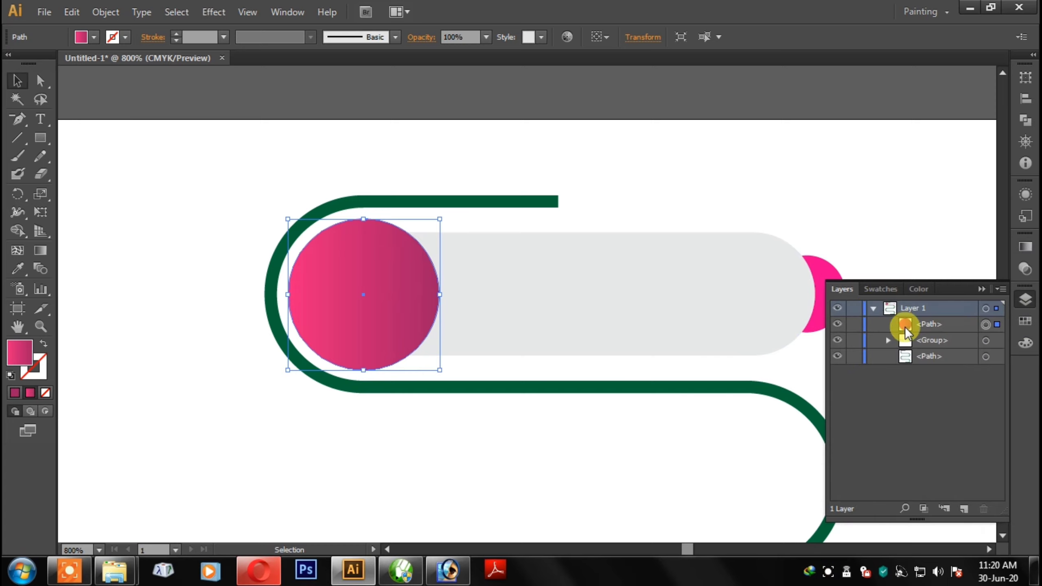
pyautogui.moveTo(947, 326); pyautogui.dragTo(939, 337)
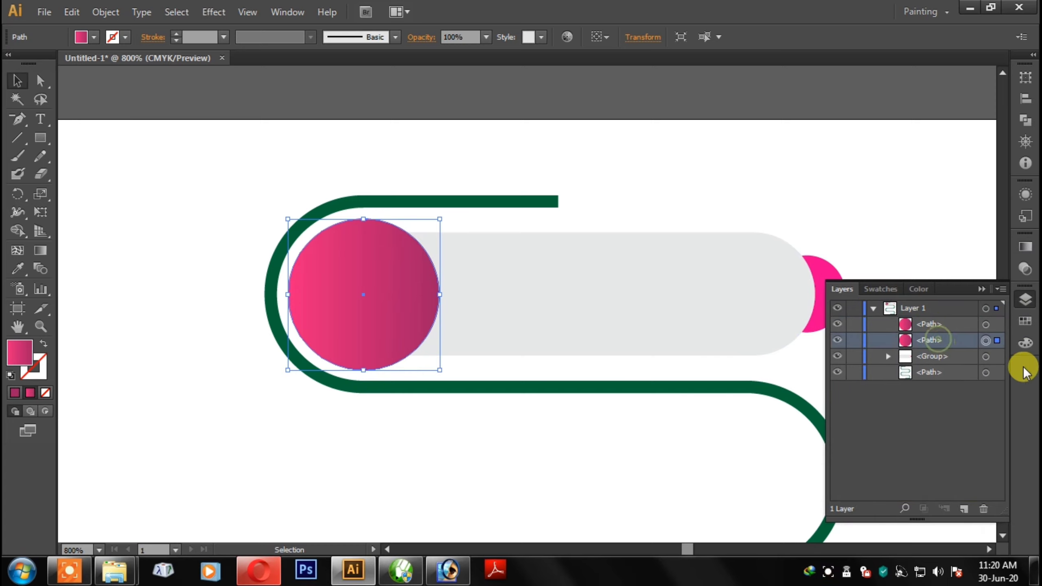
# Shrink the copy about its centre and run its gradient diagonally to form a ring.
pyautogui.moveTo(439, 219); pyautogui.dragTo(445, 226)
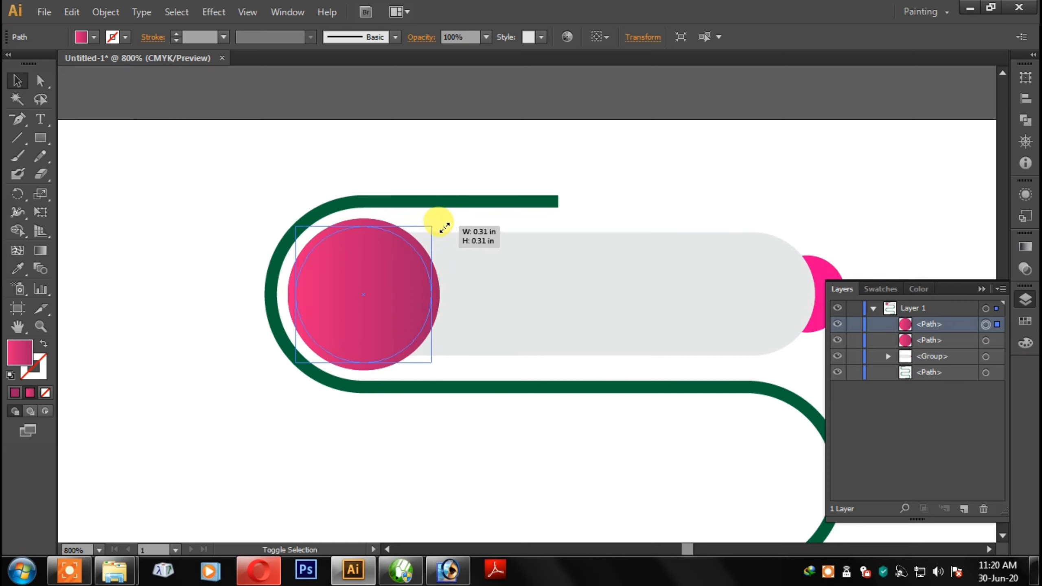
pyautogui.moveTo(444, 226); pyautogui.dragTo(445, 226)
pyautogui.click(39, 251)
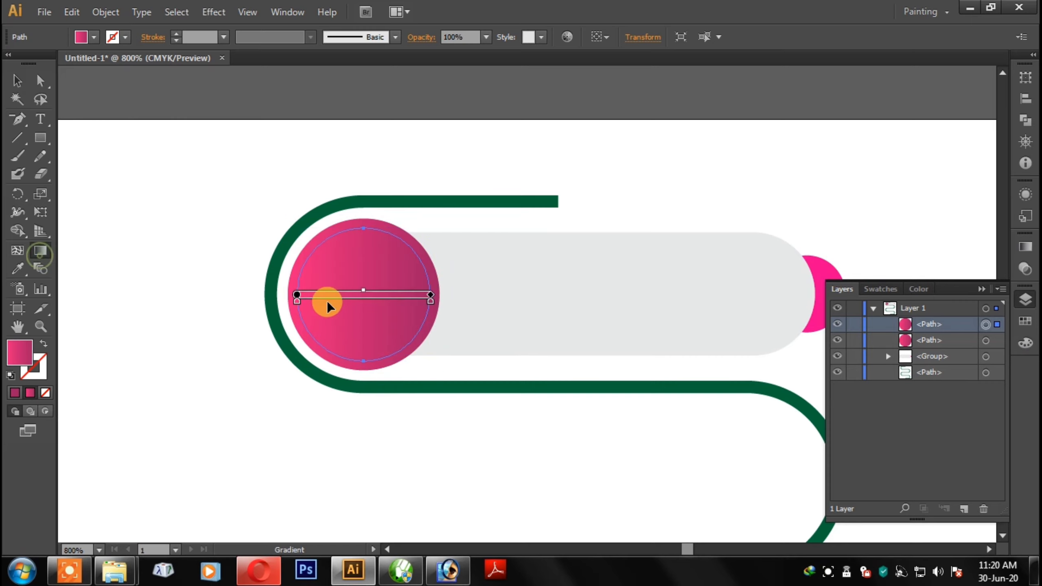
pyautogui.moveTo(327, 306)
pyautogui.mouseDown()
pyautogui.moveTo(413, 252)
pyautogui.moveTo(299, 354)
pyautogui.mouseUp()
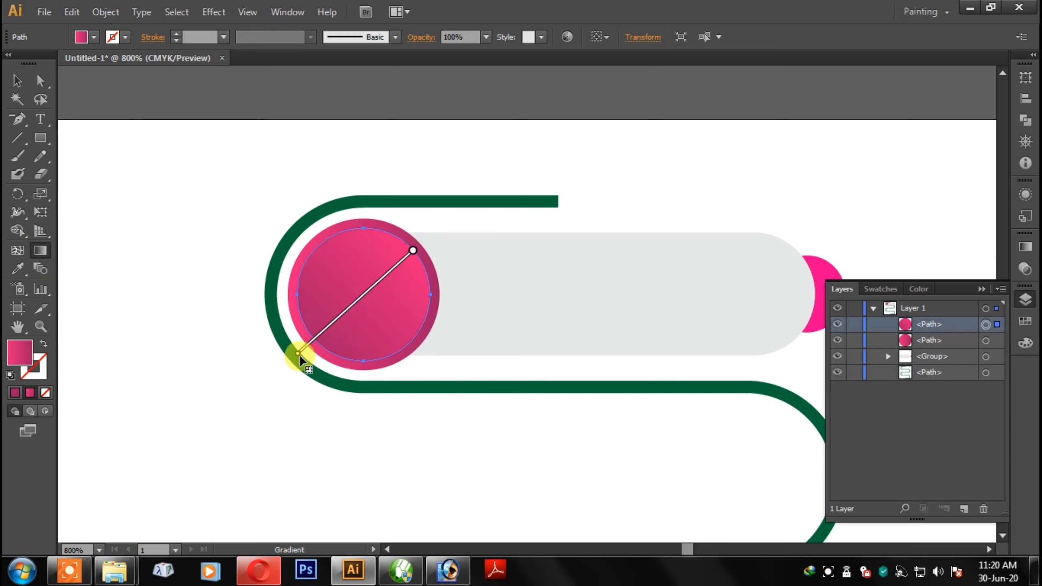
pyautogui.click(15, 82)
pyautogui.click(286, 237)
pyautogui.click(605, 183)
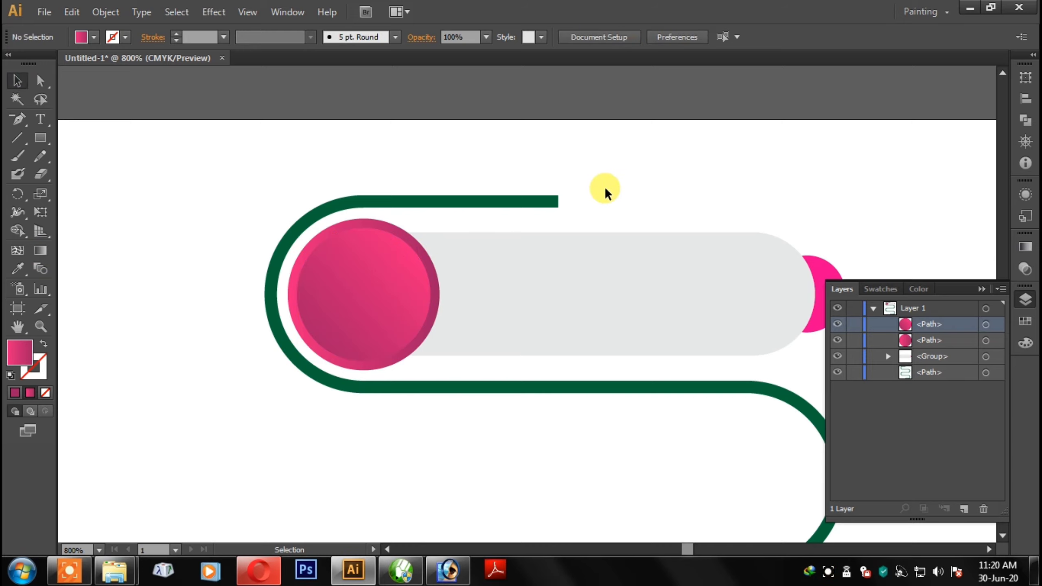
# Fill the small right end circle with the same pink gradient.
pyautogui.hotkey('ctrl', '+')
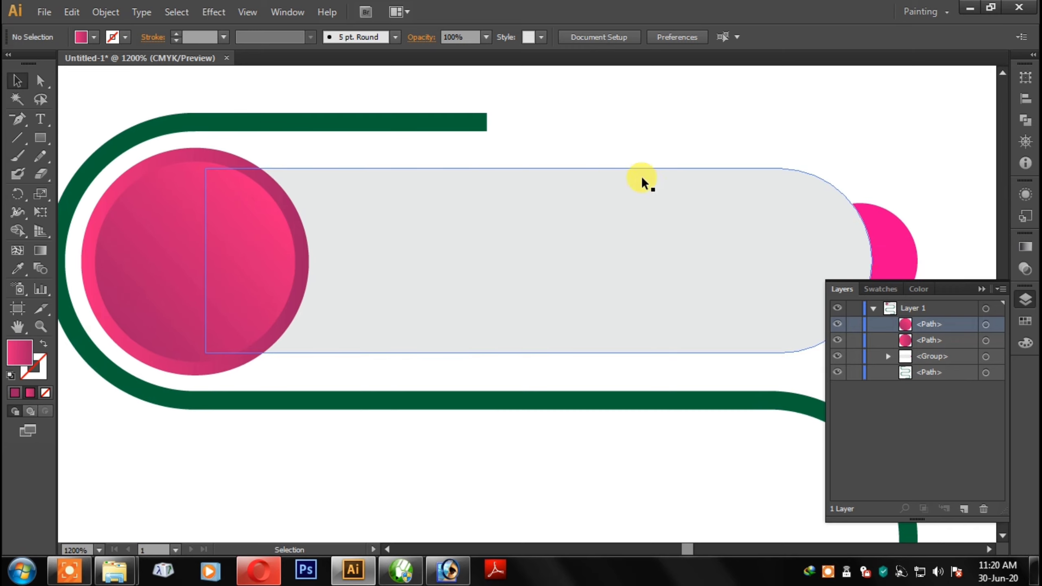
pyautogui.click(902, 233)
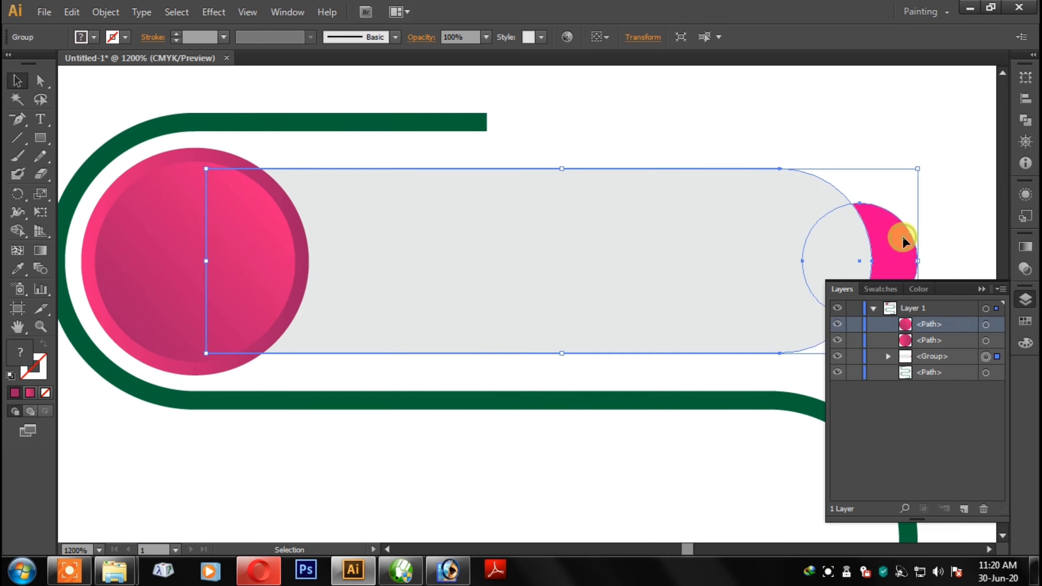
pyautogui.click(1024, 267)
pyautogui.click(842, 263)
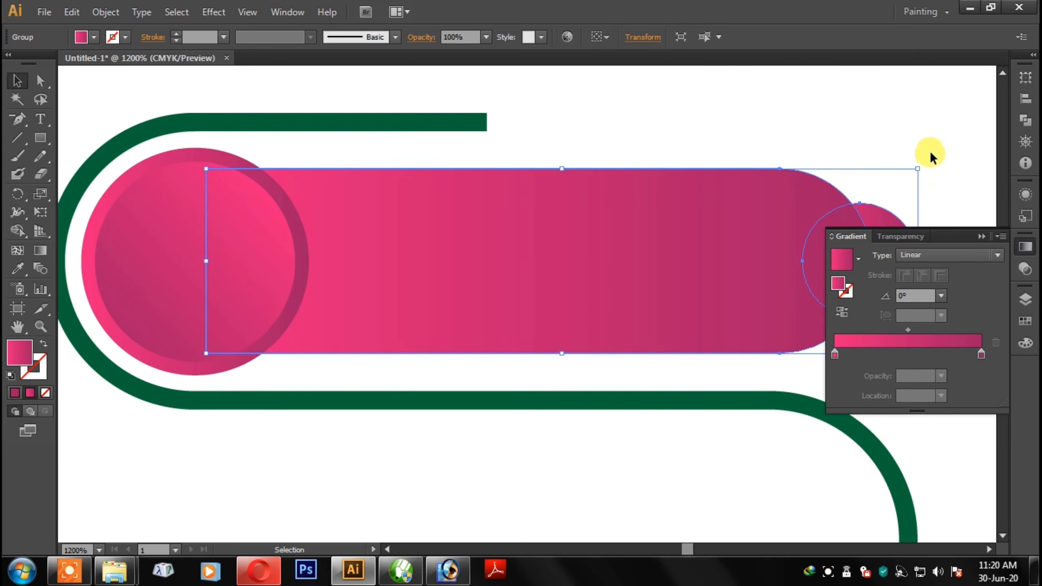
pyautogui.click(929, 150)
# Reset the rounded bar's fill to light grey and select all the label's pieces.
pyautogui.click(706, 212)
pyautogui.click(81, 37)
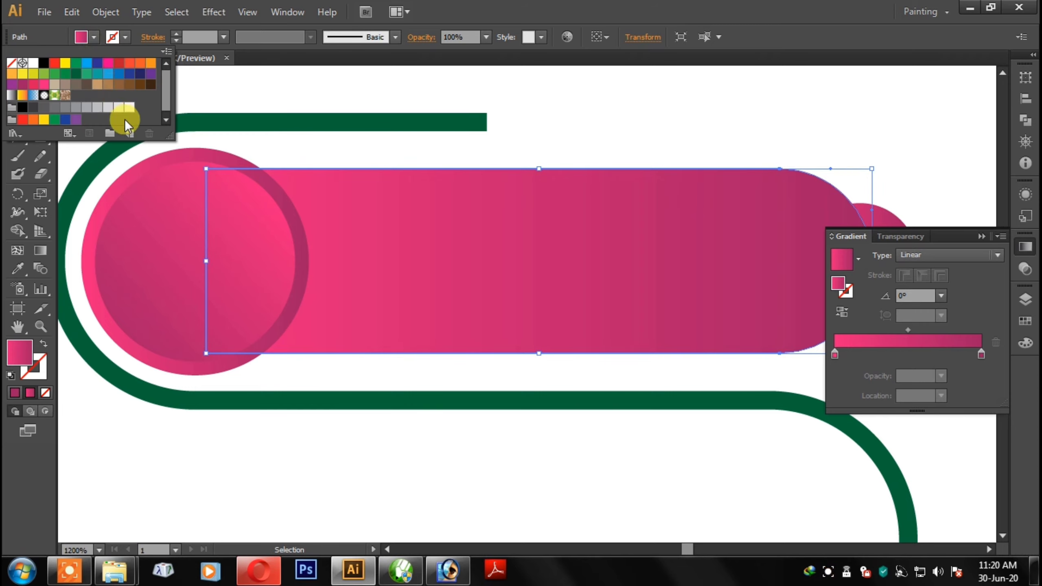
pyautogui.click(129, 109)
pyautogui.click(699, 130)
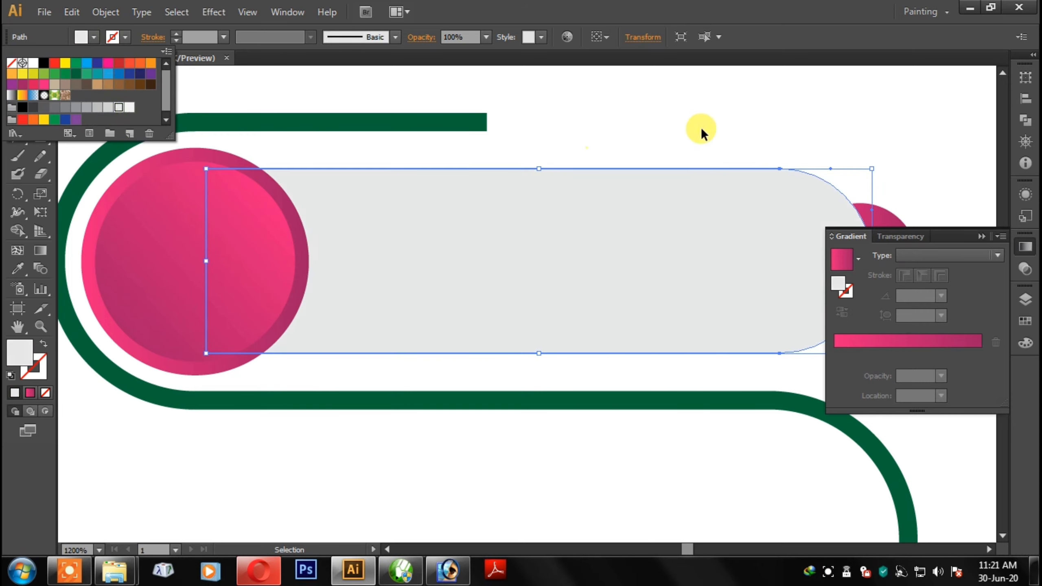
pyautogui.click(758, 129)
pyautogui.hotkey('ctrl', '-')
pyautogui.moveTo(669, 257); pyautogui.dragTo(642, 217)
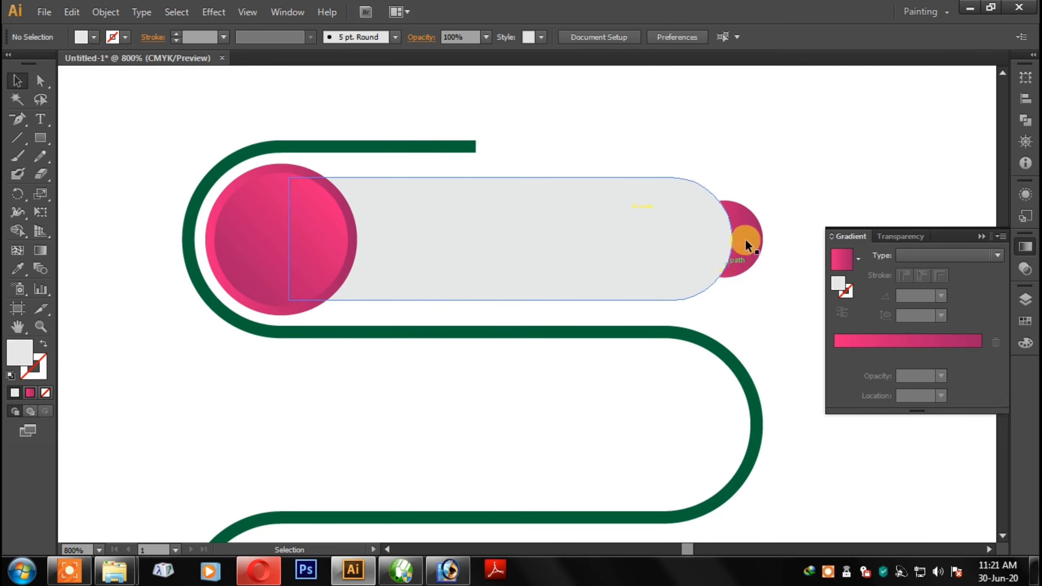
pyautogui.hotkey('ctrl', 'a')
pyautogui.rightClick(372, 236)
# Group the label, copy it down to the second row, and reflect it vertically.
pyautogui.click(456, 316)
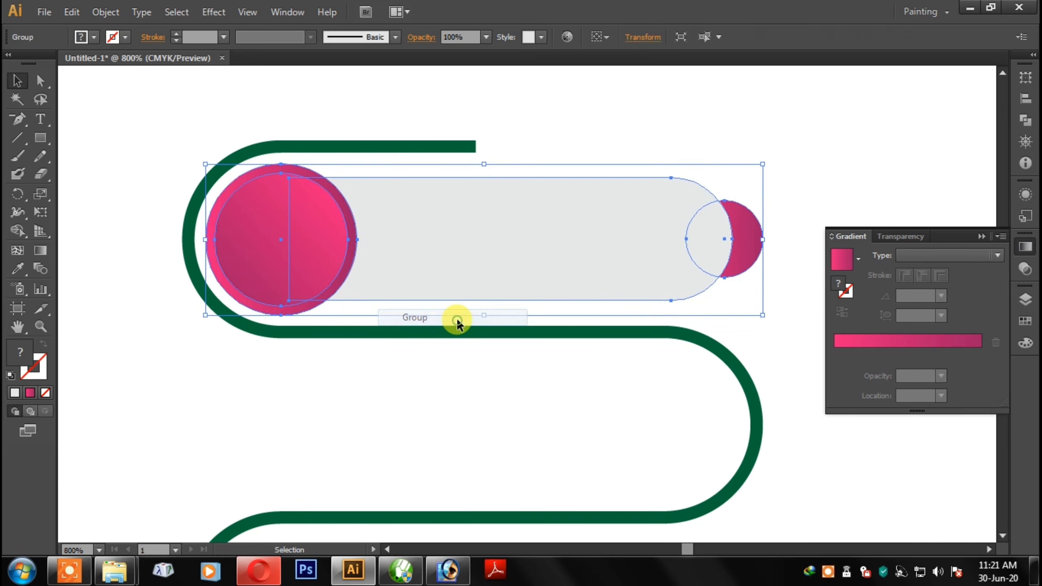
pyautogui.moveTo(546, 252)
pyautogui.mouseDown()
pyautogui.moveTo(553, 412)
pyautogui.moveTo(526, 439)
pyautogui.mouseUp()
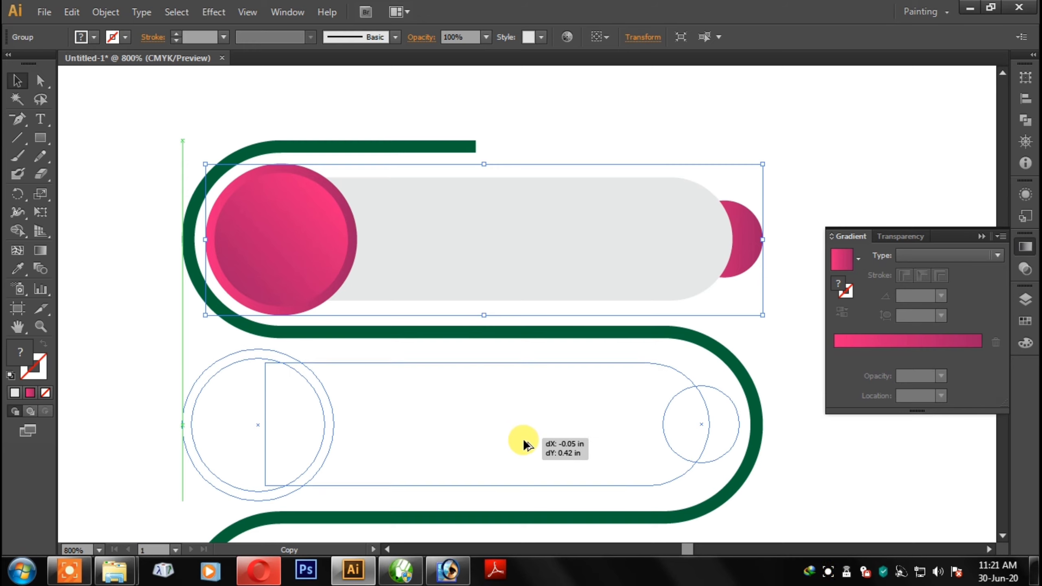
pyautogui.moveTo(525, 439); pyautogui.dragTo(525, 437)
pyautogui.rightClick(529, 426)
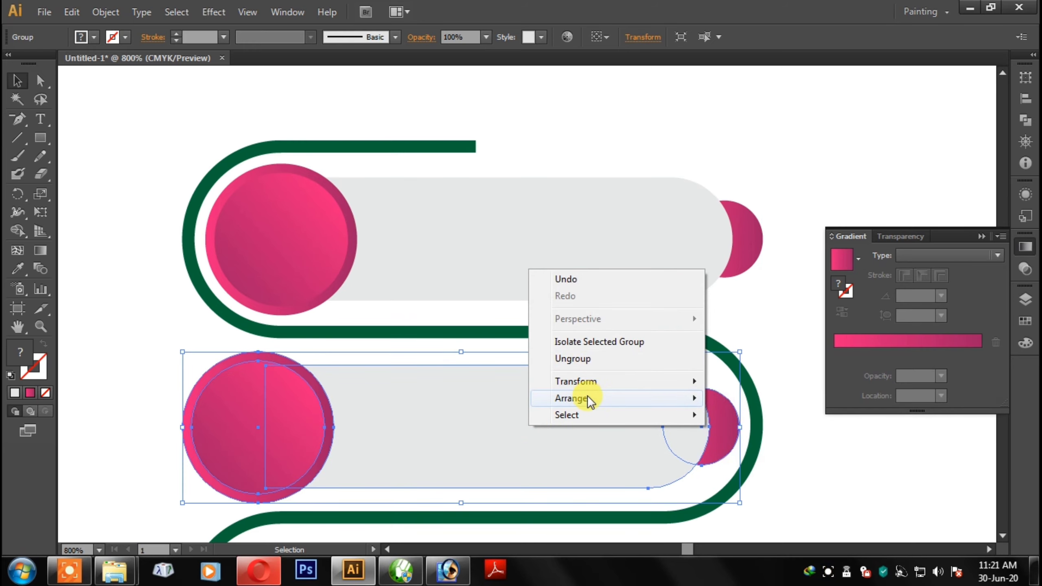
pyautogui.moveTo(576, 381)
pyautogui.click(757, 432)
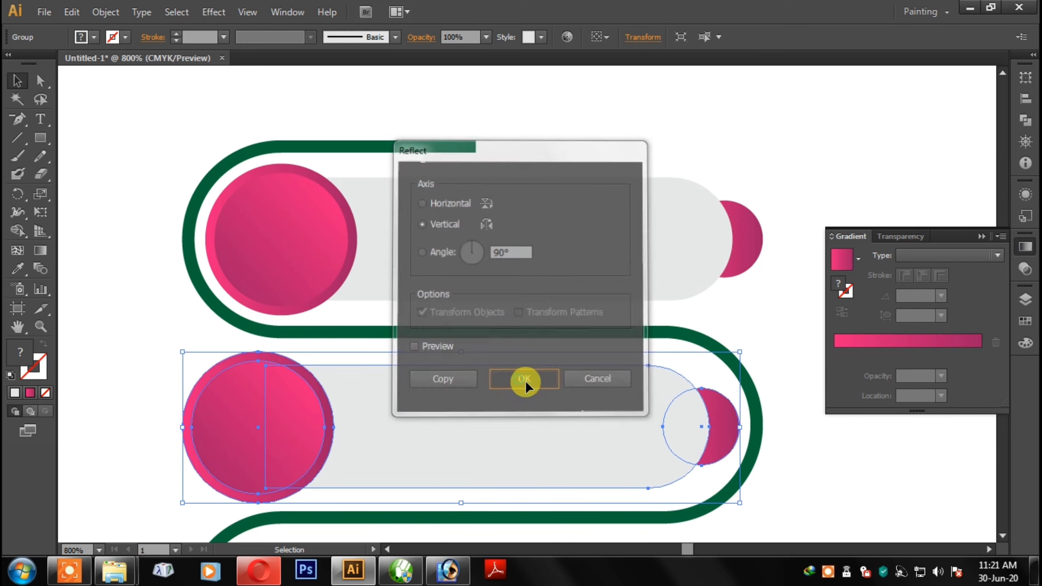
pyautogui.click(526, 382)
pyautogui.scroll(-1, 537, 386)
pyautogui.moveTo(537, 386); pyautogui.dragTo(535, 384)
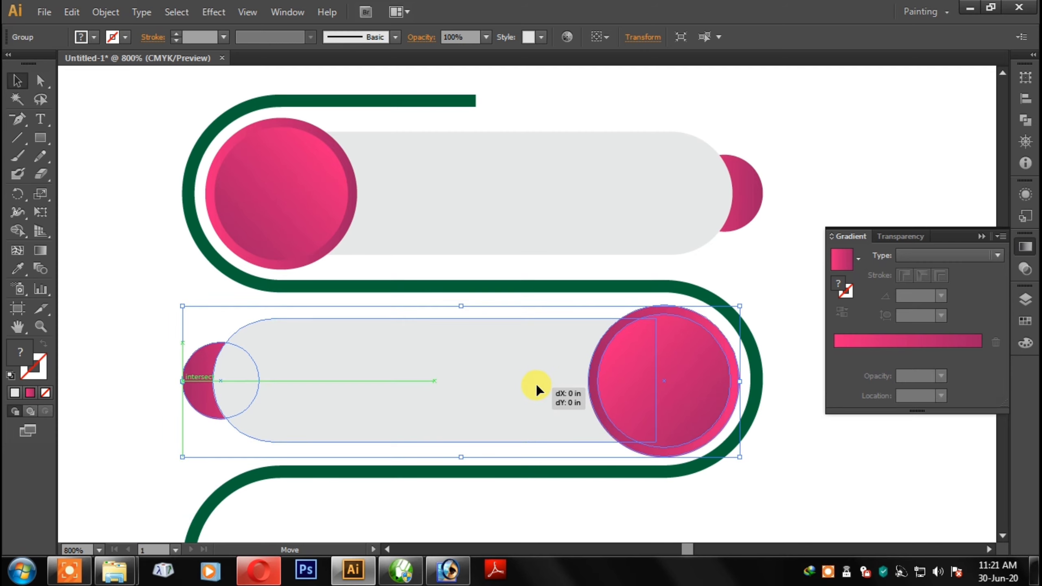
# Fine-tune the mirrored label so its pink circle sits inside the second curve.
pyautogui.click(804, 468)
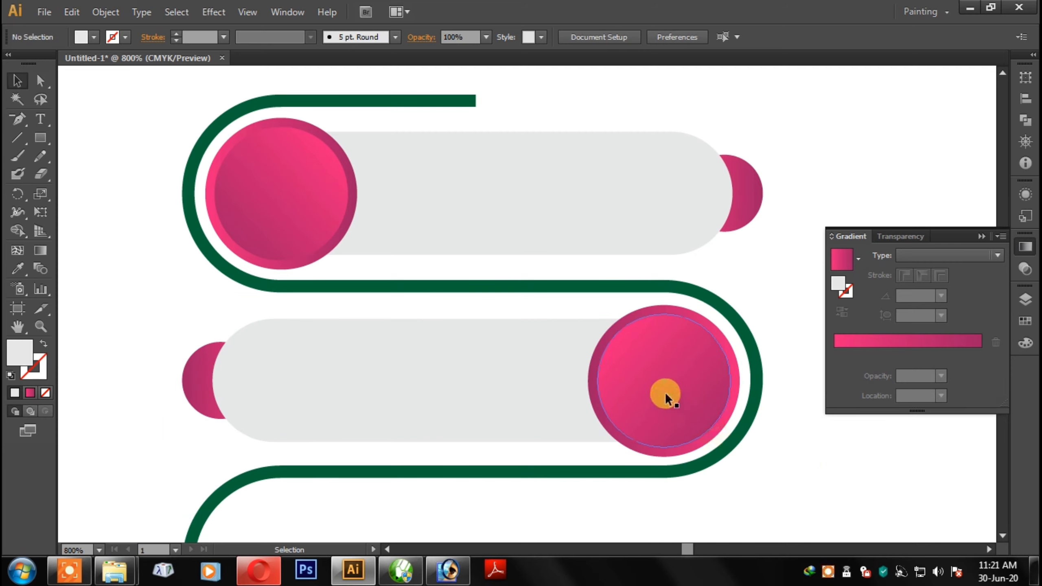
pyautogui.moveTo(664, 392); pyautogui.dragTo(664, 390)
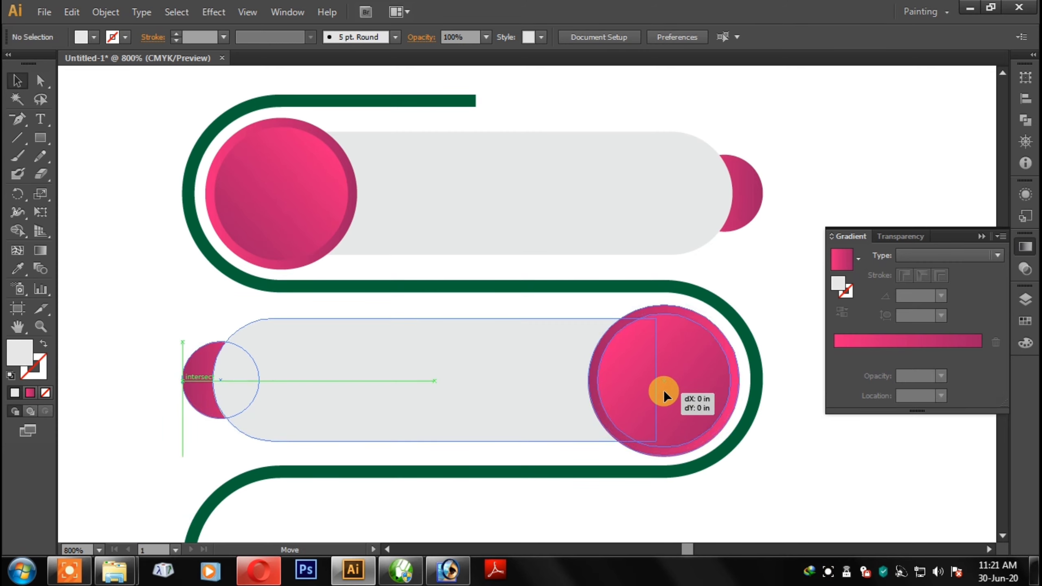
pyautogui.moveTo(802, 474); pyautogui.dragTo(735, 445)
pyautogui.hotkey('ctrl', '+')
pyautogui.hotkey('ctrl', '+')
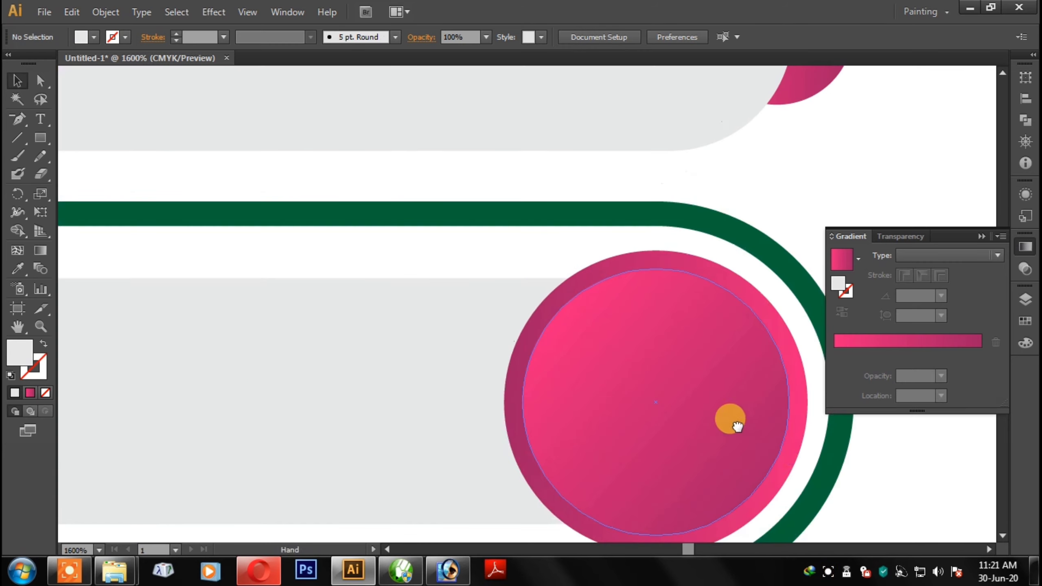
pyautogui.moveTo(511, 260); pyautogui.dragTo(511, 257)
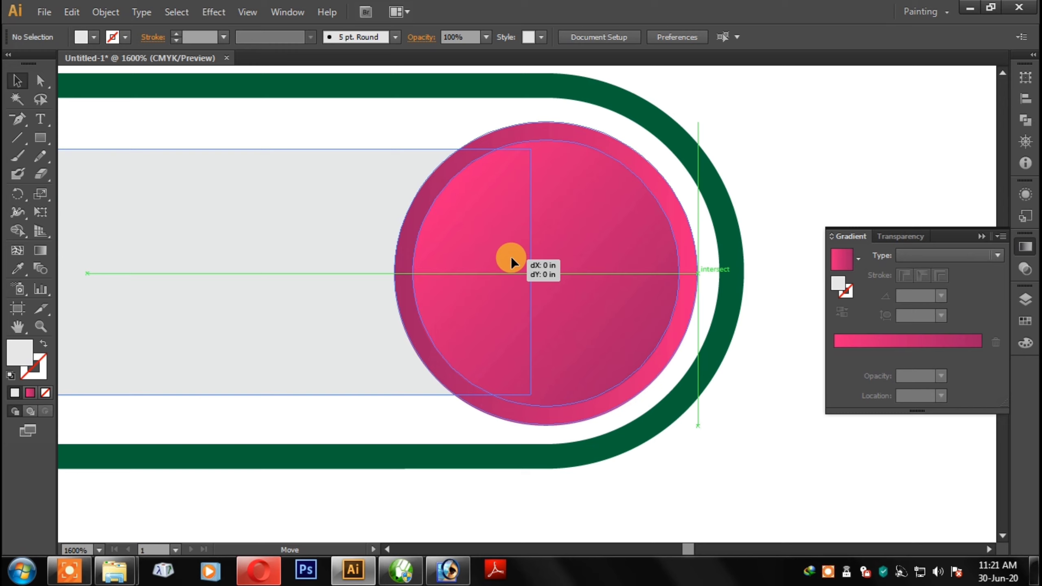
pyautogui.click(793, 466)
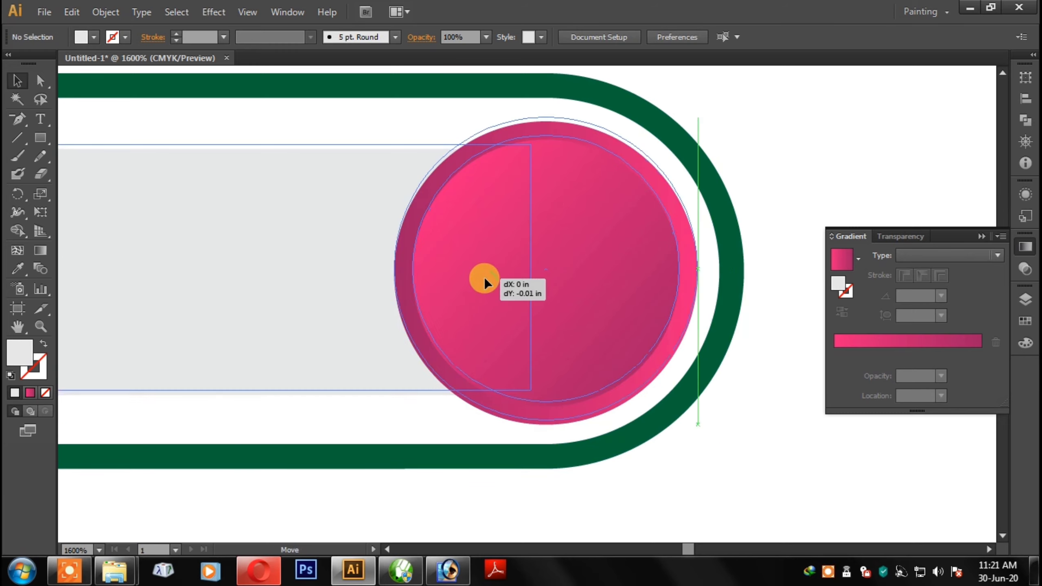
pyautogui.moveTo(498, 300); pyautogui.dragTo(483, 280)
pyautogui.click(753, 372)
pyautogui.click(639, 247)
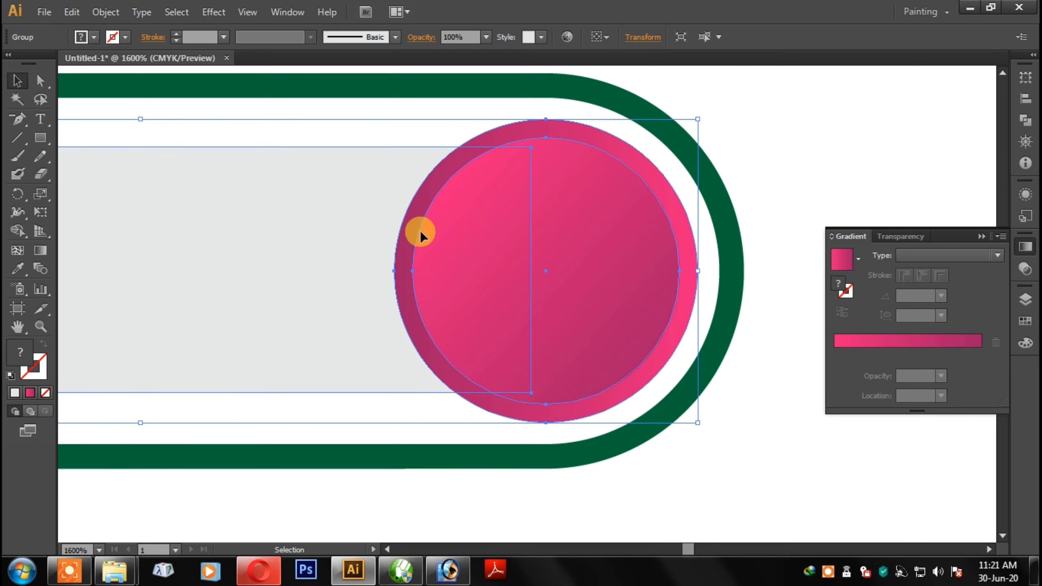
pyautogui.moveTo(332, 230); pyautogui.dragTo(333, 230)
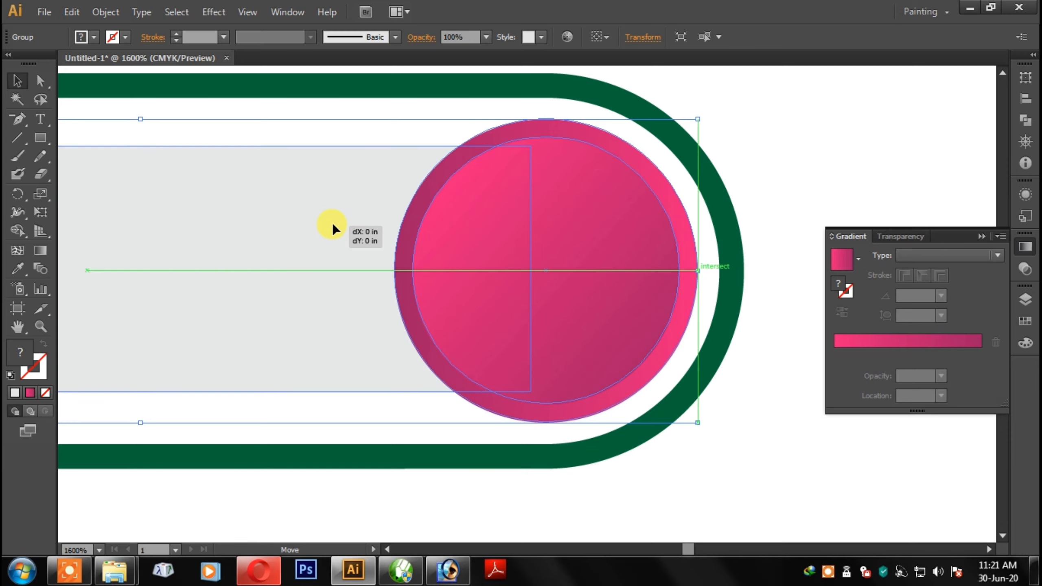
pyautogui.click(747, 118)
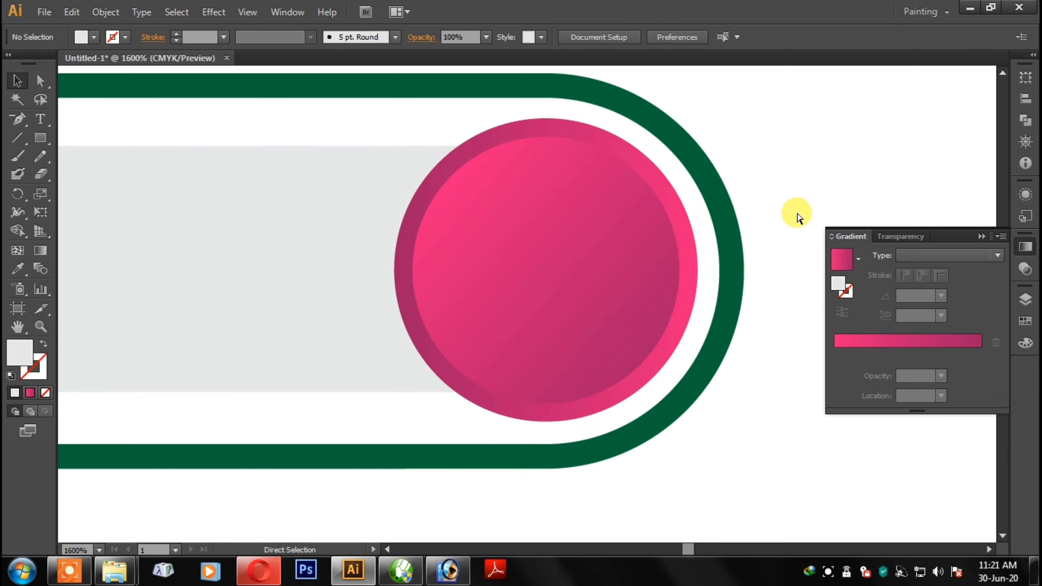
pyautogui.hotkey('ctrl', '-')
pyautogui.hotkey('ctrl', '-')
# Recolour the large circle's gradient stops to blue and dark blue.
pyautogui.moveTo(706, 228); pyautogui.dragTo(788, 150)
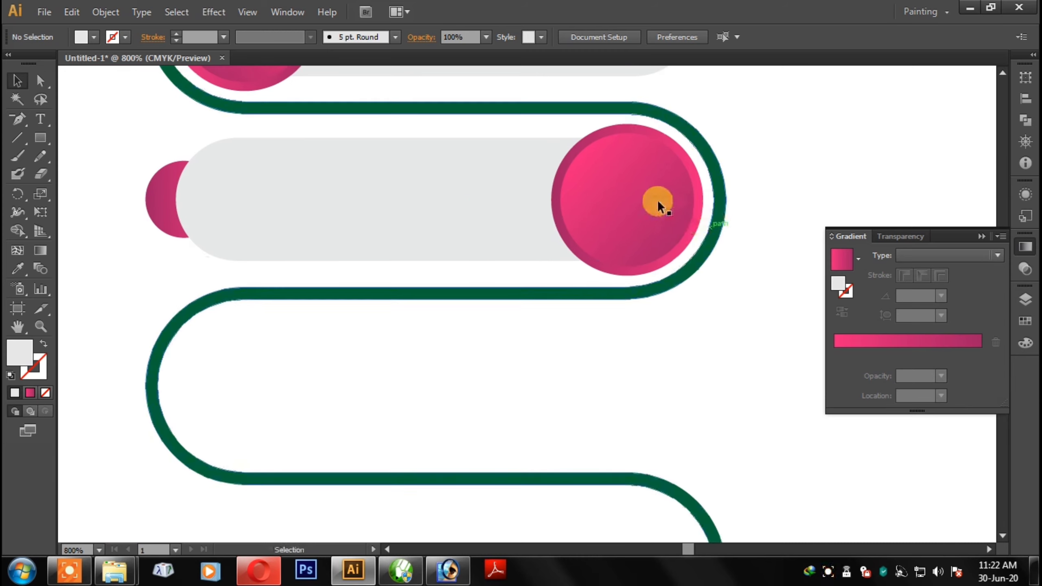
pyautogui.click(658, 200)
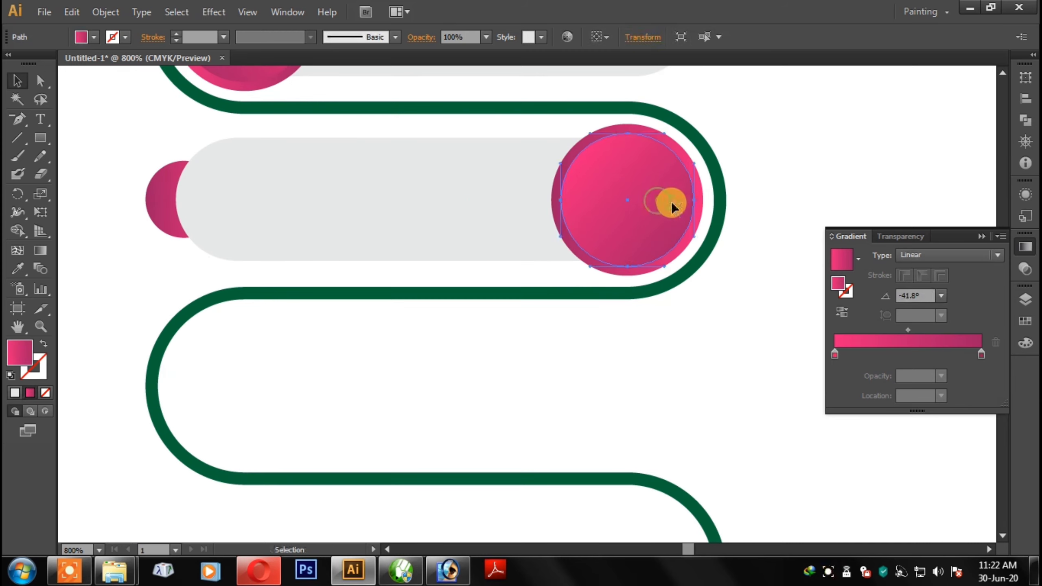
pyautogui.doubleClick(835, 355)
pyautogui.click(857, 408)
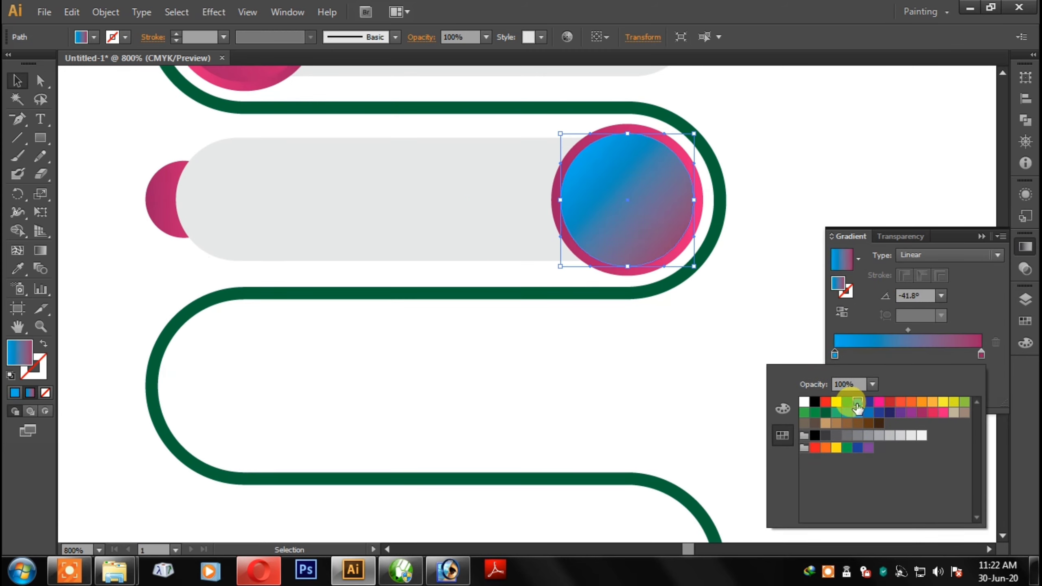
pyautogui.doubleClick(981, 355)
pyautogui.click(868, 402)
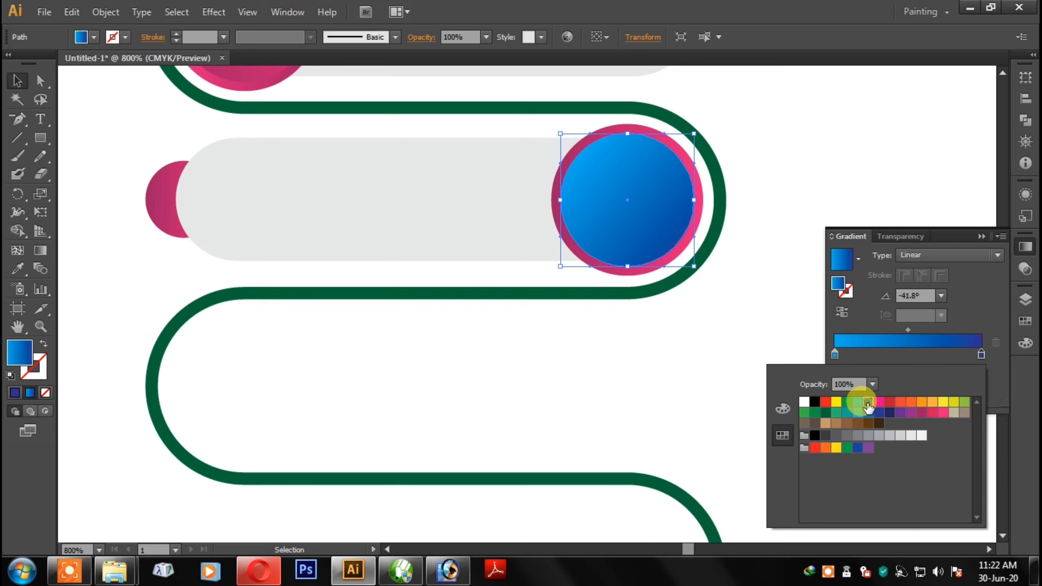
pyautogui.click(800, 189)
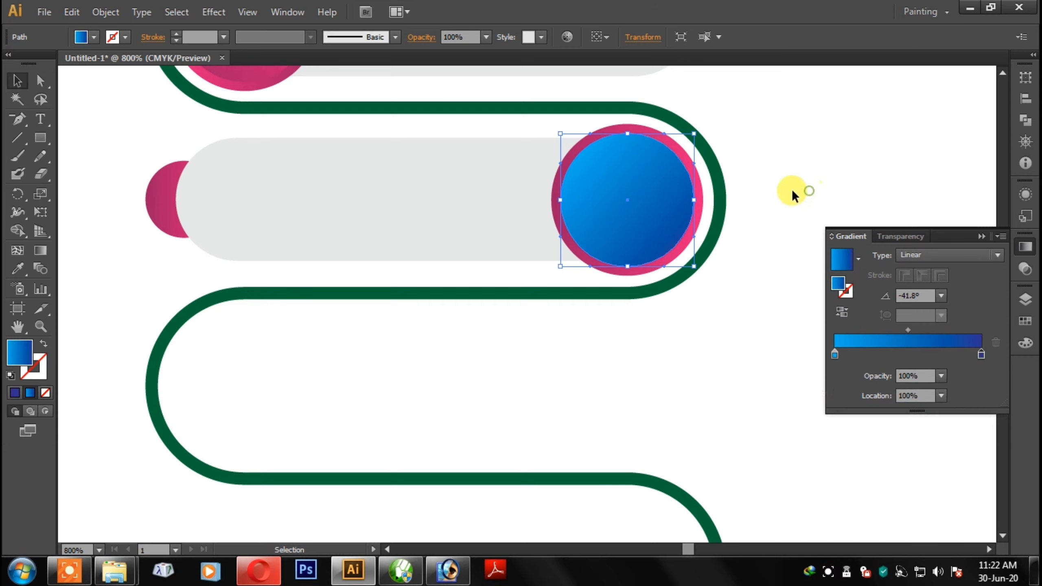
# Set both gradient stops of the ring behind the circle to blue.
pyautogui.click(698, 163)
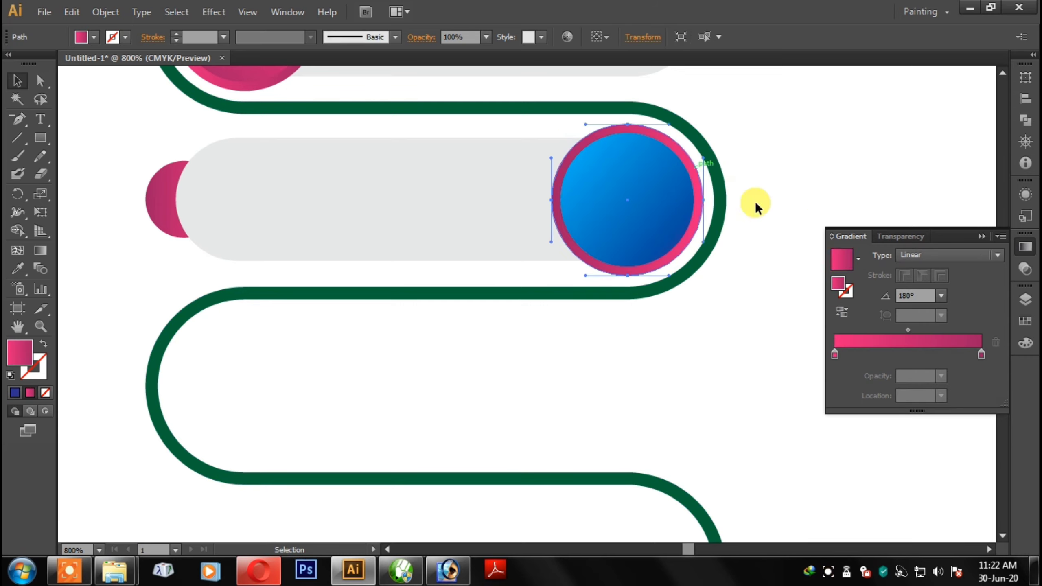
pyautogui.click(858, 258)
pyautogui.click(879, 354)
pyautogui.doubleClick(836, 354)
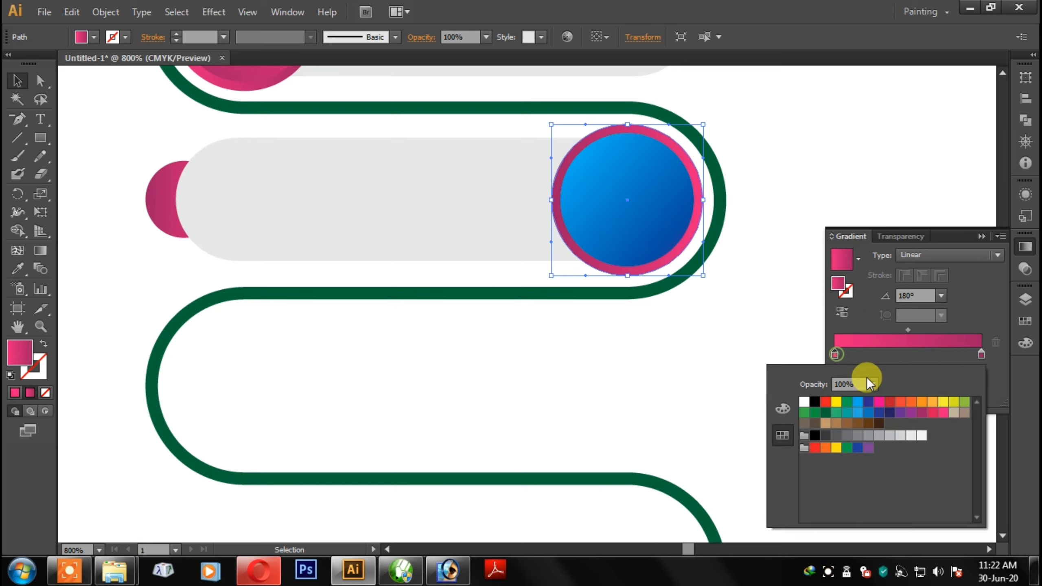
pyautogui.click(857, 401)
pyautogui.click(981, 355)
pyautogui.doubleClick(981, 354)
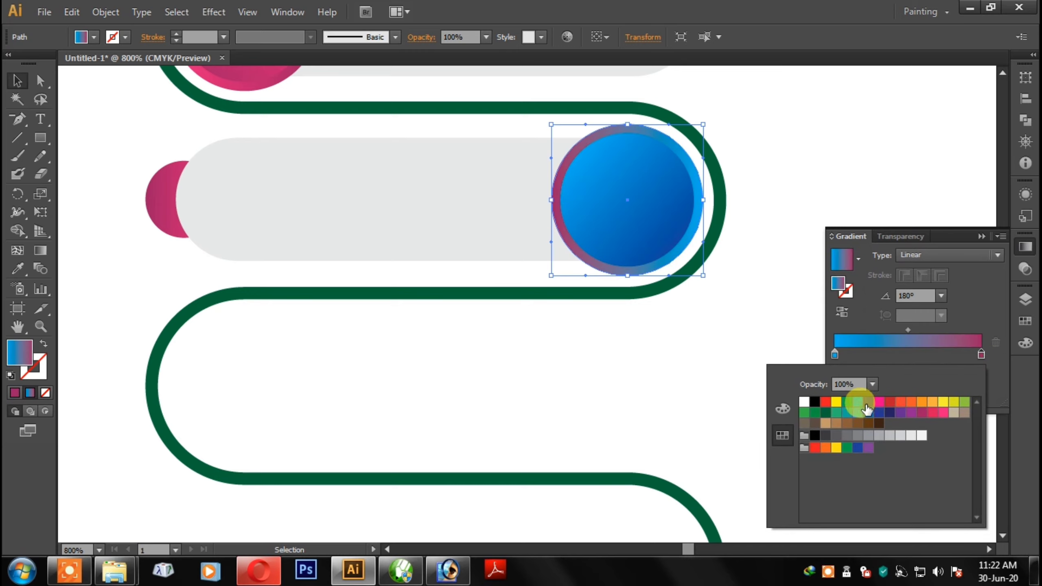
pyautogui.click(867, 408)
pyautogui.click(796, 285)
pyautogui.click(732, 294)
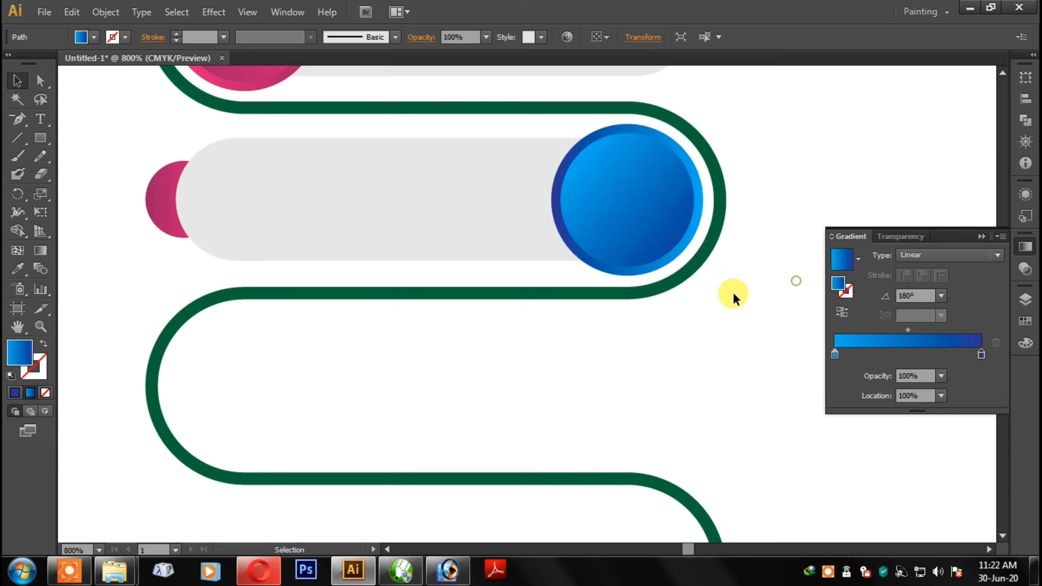
# Change the small crescent's gradient to blue and dark blue.
pyautogui.click(157, 211)
pyautogui.doubleClick(834, 355)
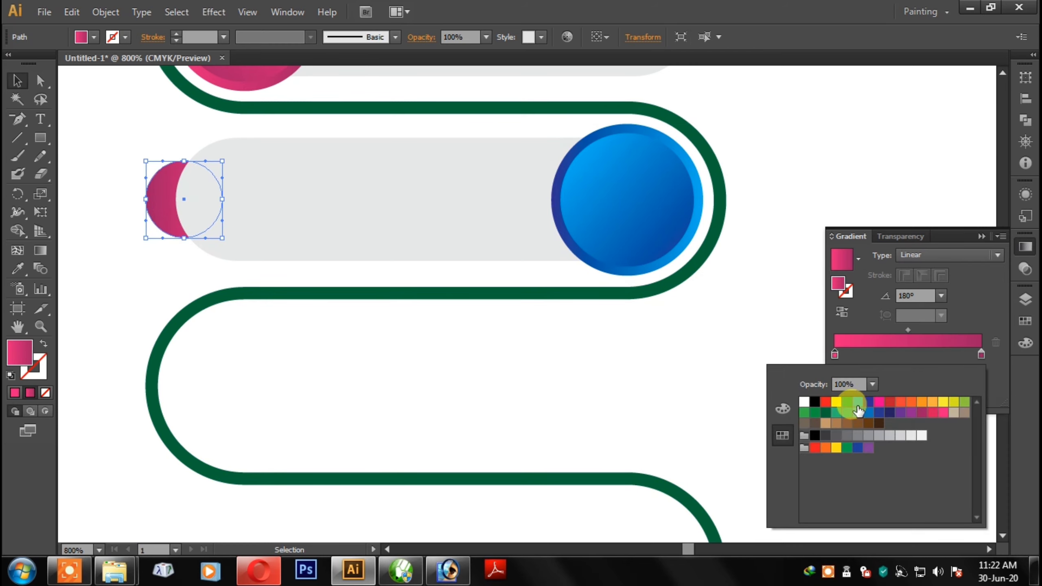
pyautogui.click(857, 401)
pyautogui.click(867, 402)
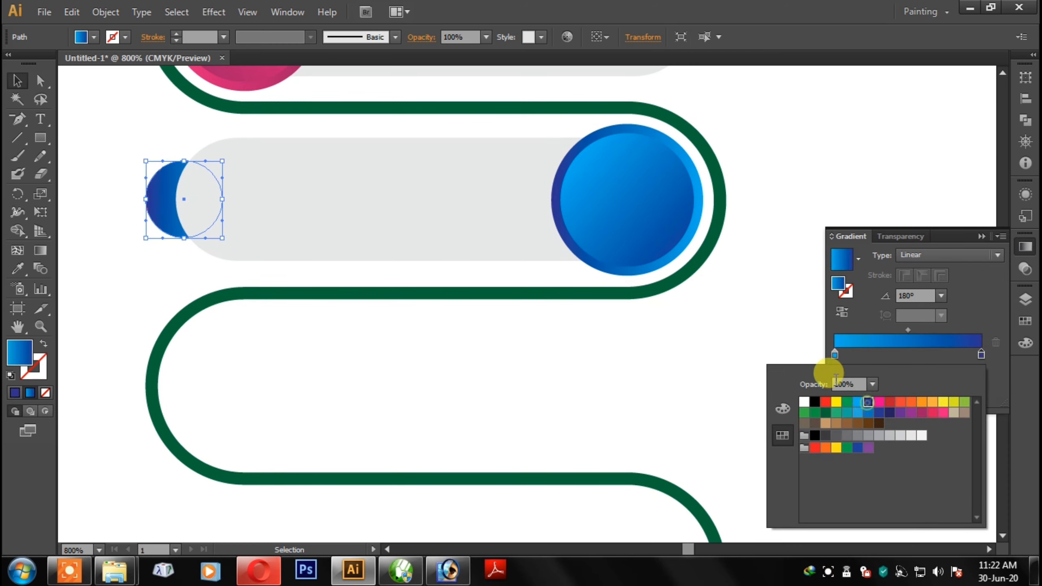
pyautogui.click(700, 374)
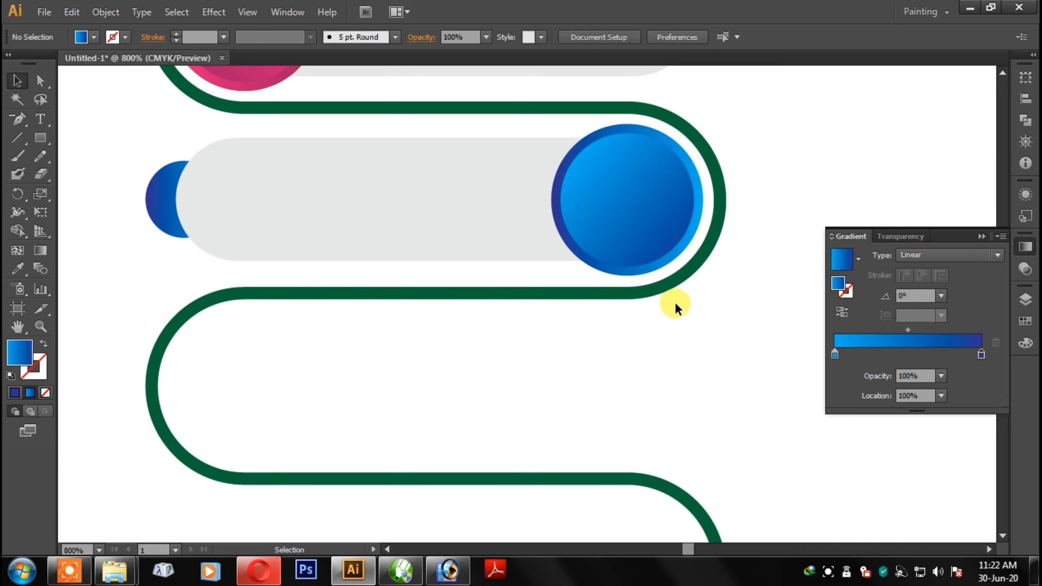
pyautogui.hotkey('ctrl', '-')
# Copy the blue label down into the next loop and reflect it vertically.
pyautogui.moveTo(633, 367); pyautogui.dragTo(633, 269)
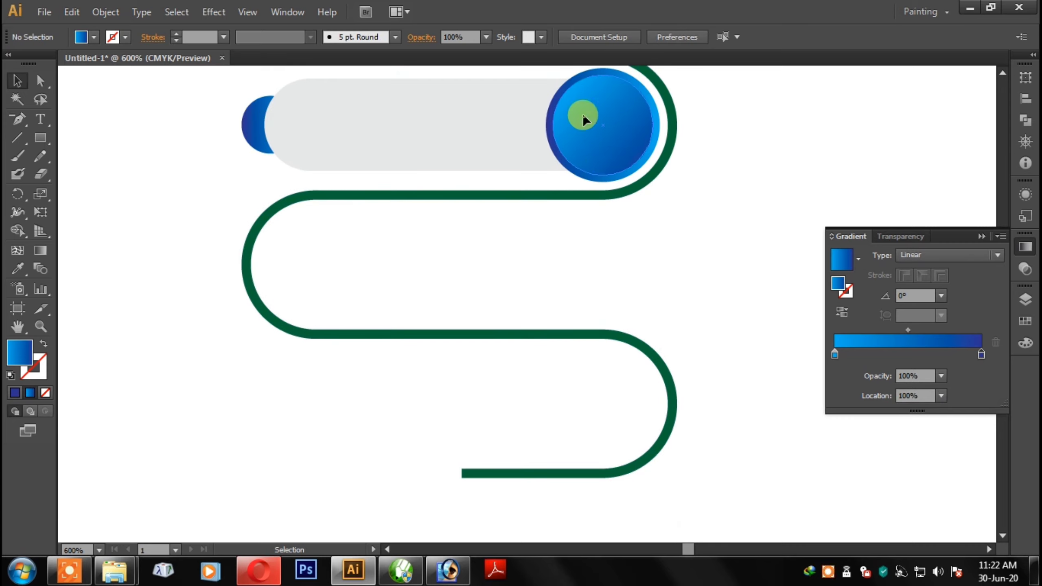
pyautogui.moveTo(582, 109)
pyautogui.mouseDown()
pyautogui.moveTo(584, 259)
pyautogui.moveTo(594, 258)
pyautogui.mouseUp()
pyautogui.rightClick(721, 221)
pyautogui.click(730, 218)
pyautogui.hotkey('ctrl', 'z')
pyautogui.press('v')
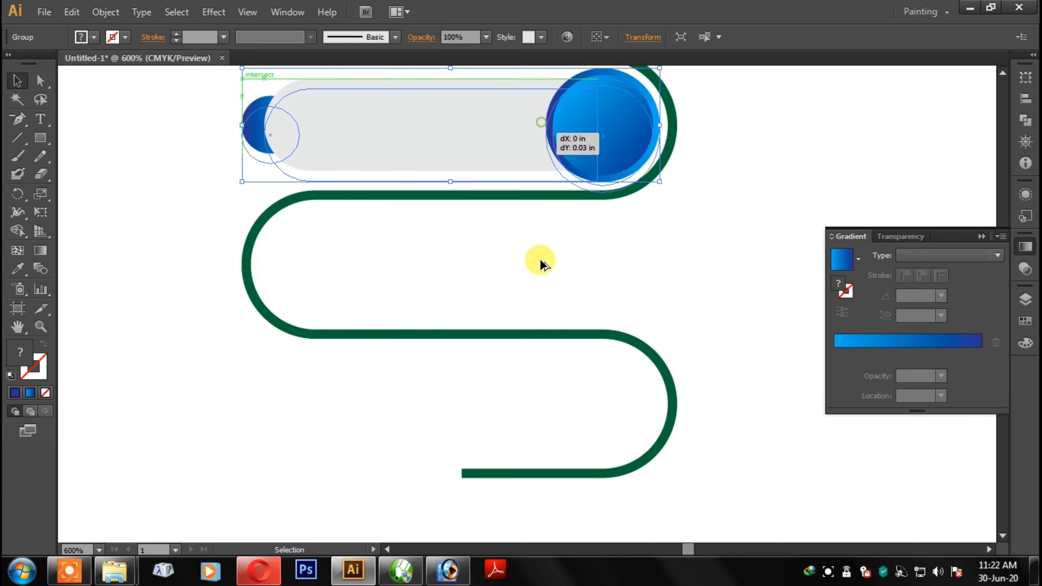
pyautogui.hotkey('ctrl', 'shift', 'z')
pyautogui.rightClick(539, 255)
pyautogui.click(750, 424)
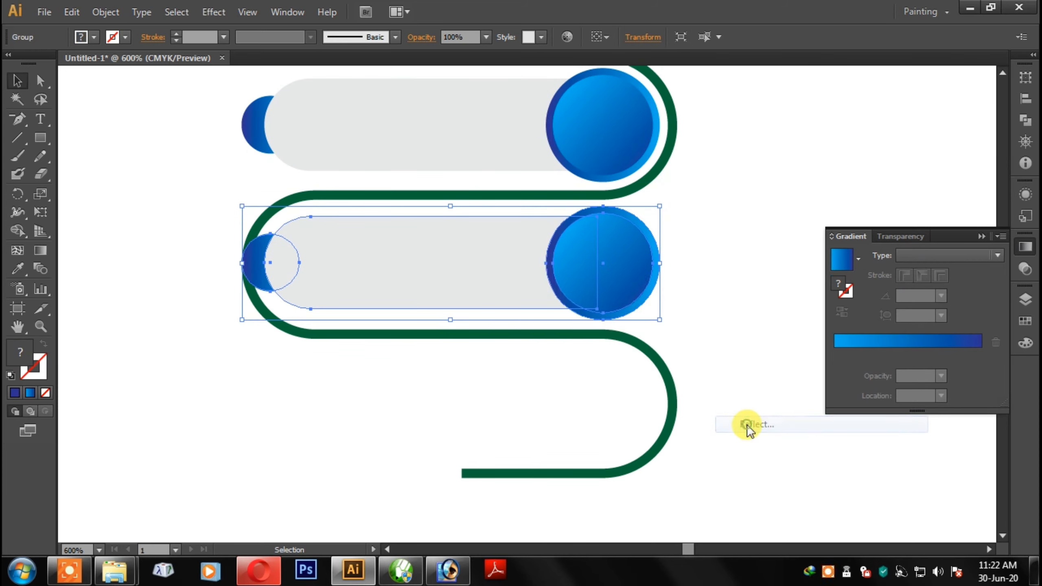
pyautogui.click(524, 376)
# Nudge the mirrored label so its large left circle sits inside the curve.
pyautogui.moveTo(478, 267); pyautogui.dragTo(478, 266)
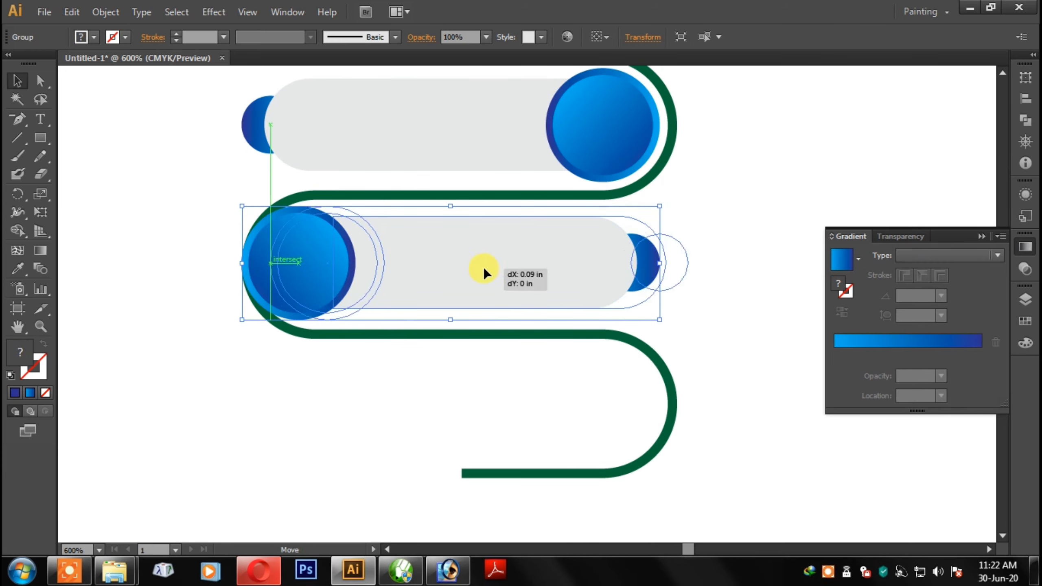
pyautogui.click(330, 377)
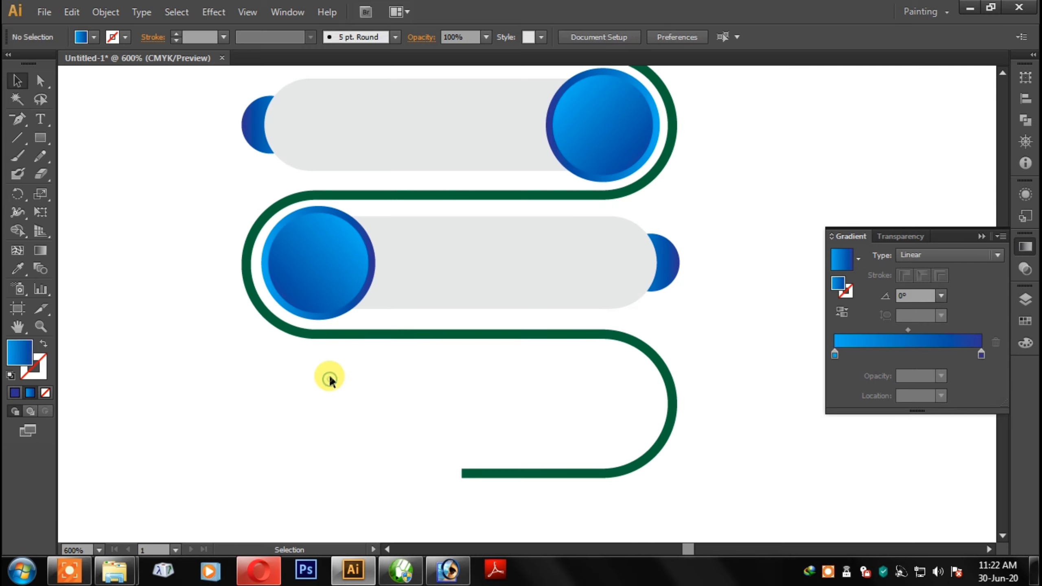
pyautogui.hotkey('ctrl', '+')
pyautogui.hotkey('ctrl', '+')
pyautogui.moveTo(437, 284); pyautogui.dragTo(651, 294)
pyautogui.hotkey('ctrl', '+')
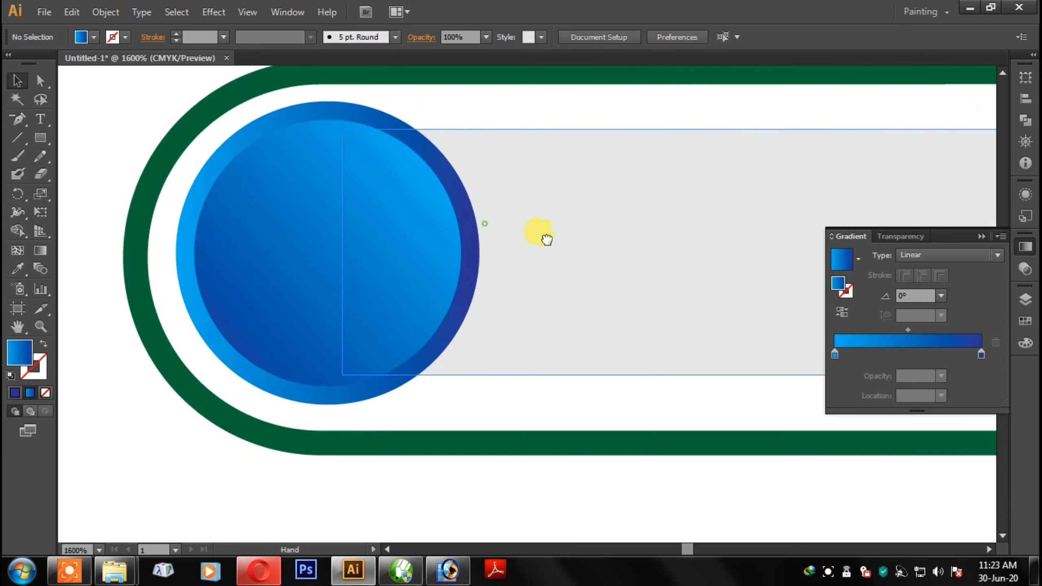
pyautogui.click(549, 228)
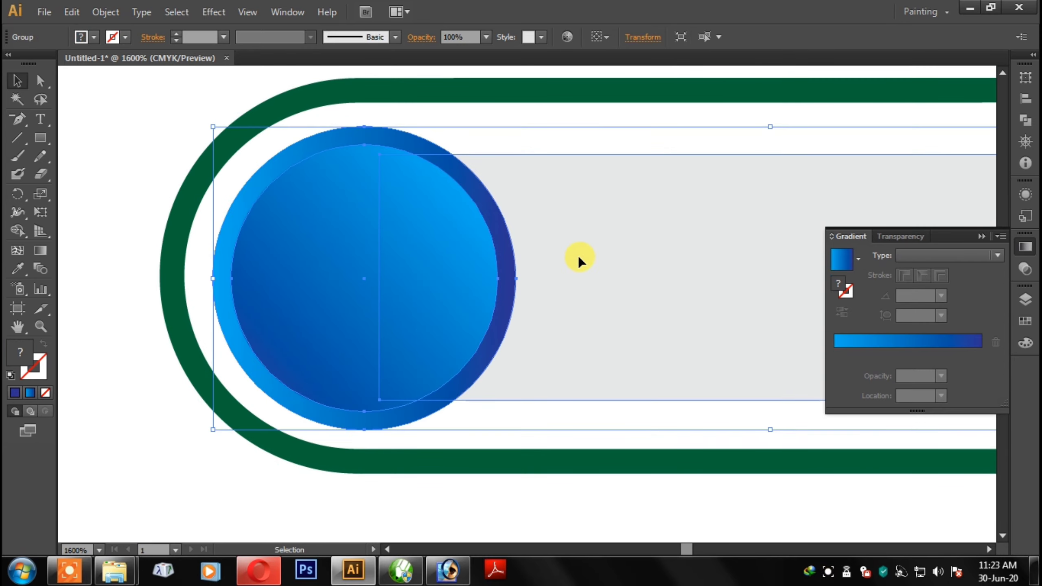
pyautogui.moveTo(578, 256); pyautogui.dragTo(580, 256)
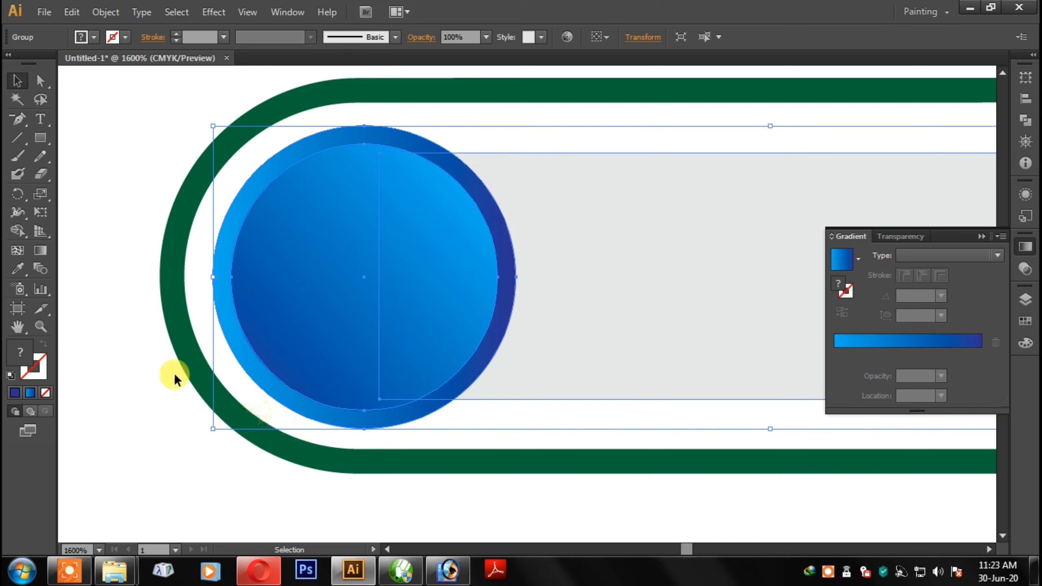
pyautogui.moveTo(592, 295); pyautogui.dragTo(592, 293)
pyautogui.hotkey('ctrl', '-')
pyautogui.hotkey('ctrl', '-')
pyautogui.hotkey('ctrl', '-')
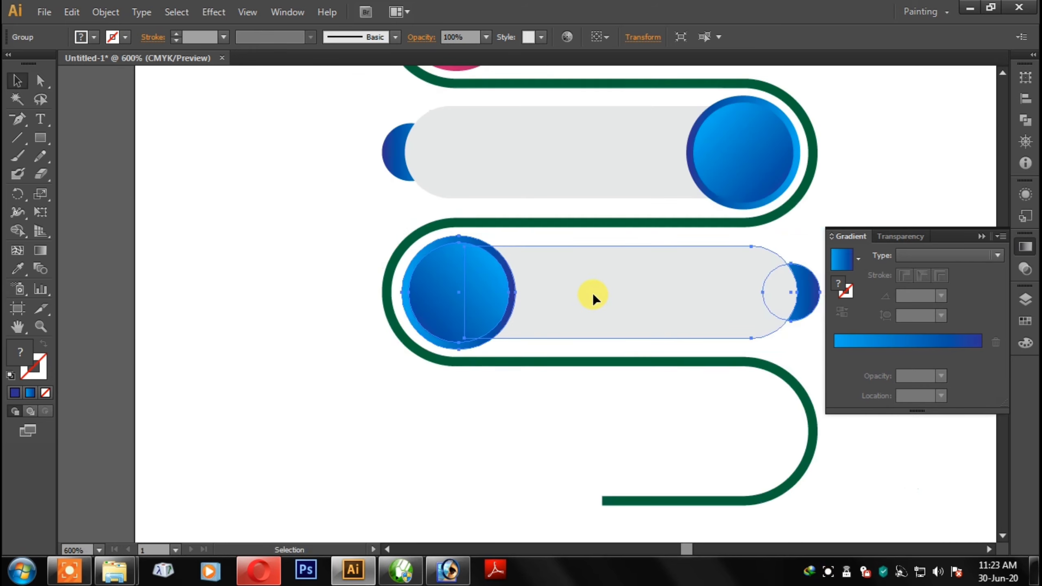
# Align the lower label with the green path using the Align buttons.
pyautogui.keyDown('shift'); pyautogui.click(816, 153); pyautogui.keyUp('shift')
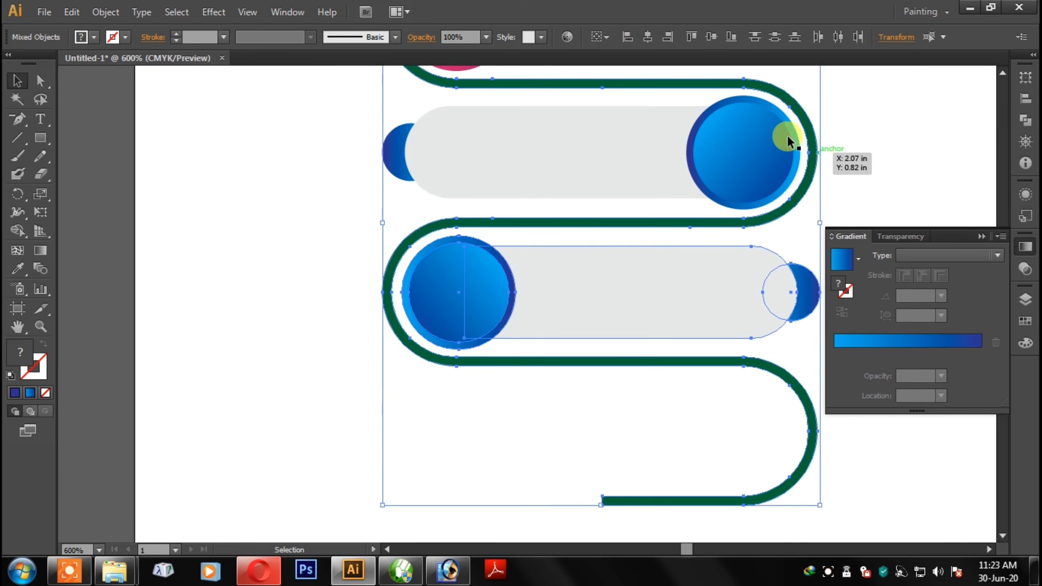
pyautogui.click(669, 37)
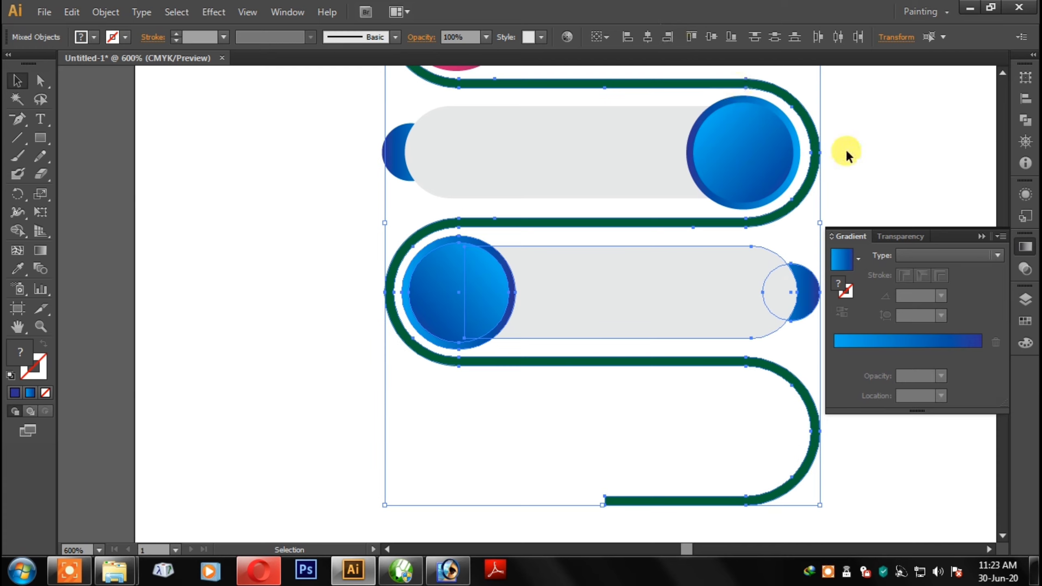
pyautogui.click(911, 175)
pyautogui.moveTo(711, 296); pyautogui.dragTo(699, 294)
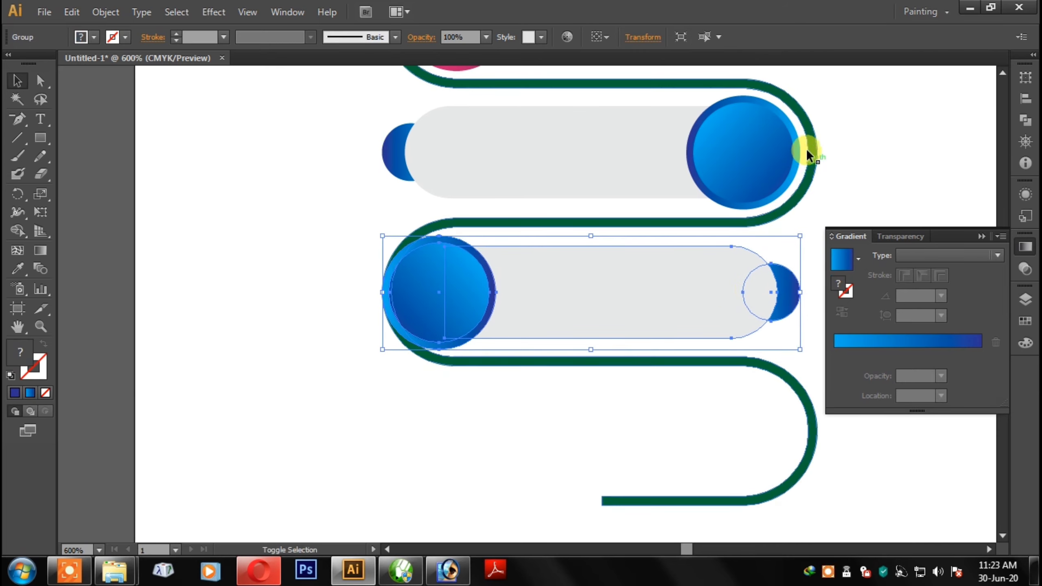
pyautogui.keyDown('shift'); pyautogui.click(806, 148); pyautogui.keyUp('shift')
pyautogui.click(711, 40)
pyautogui.click(870, 152)
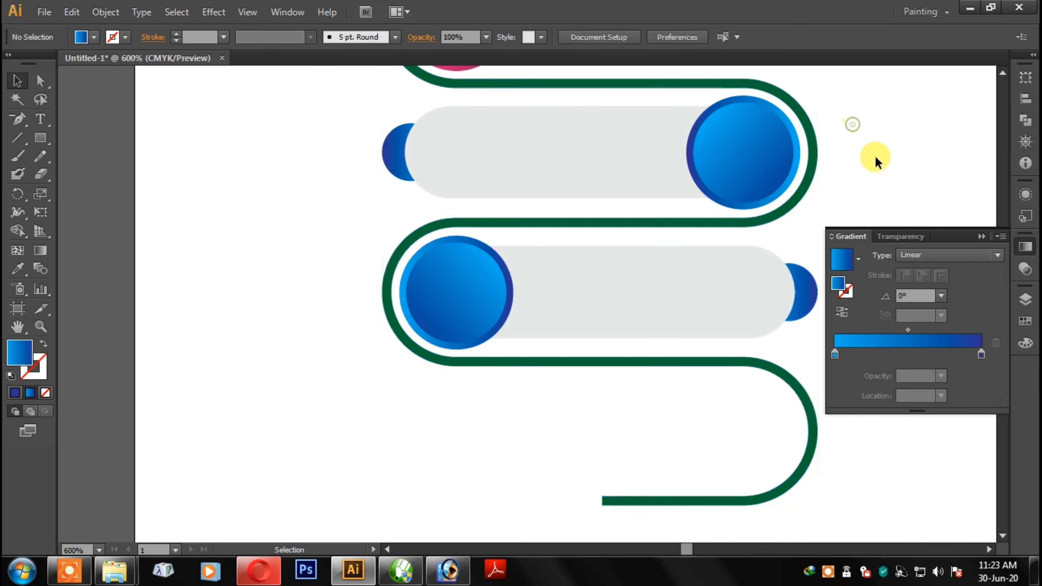
# Shift the upper blue label slightly right and align it with the green path.
pyautogui.moveTo(674, 291); pyautogui.dragTo(598, 296)
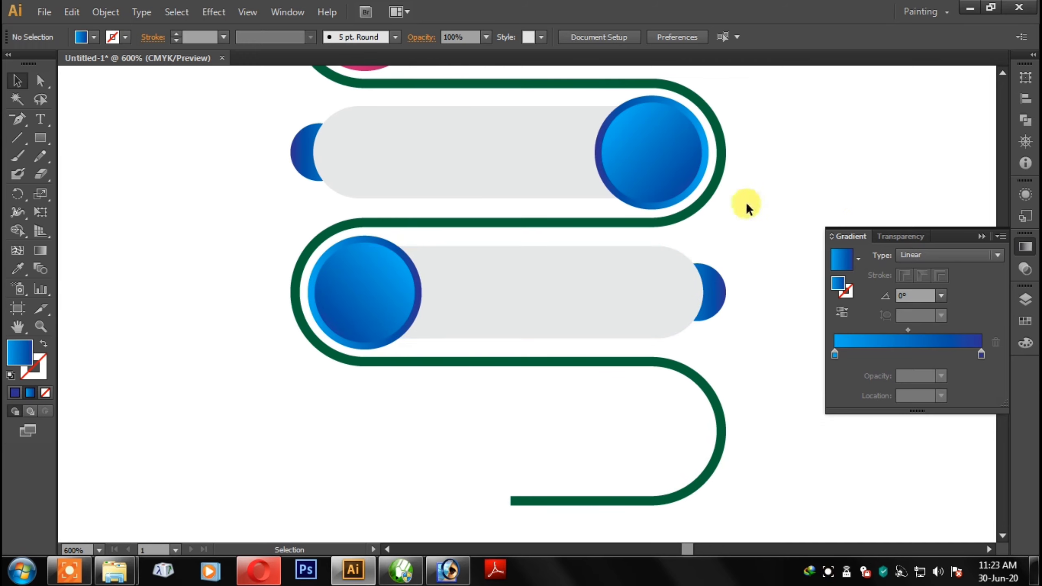
pyautogui.click(632, 144)
pyautogui.moveTo(556, 137); pyautogui.dragTo(573, 136)
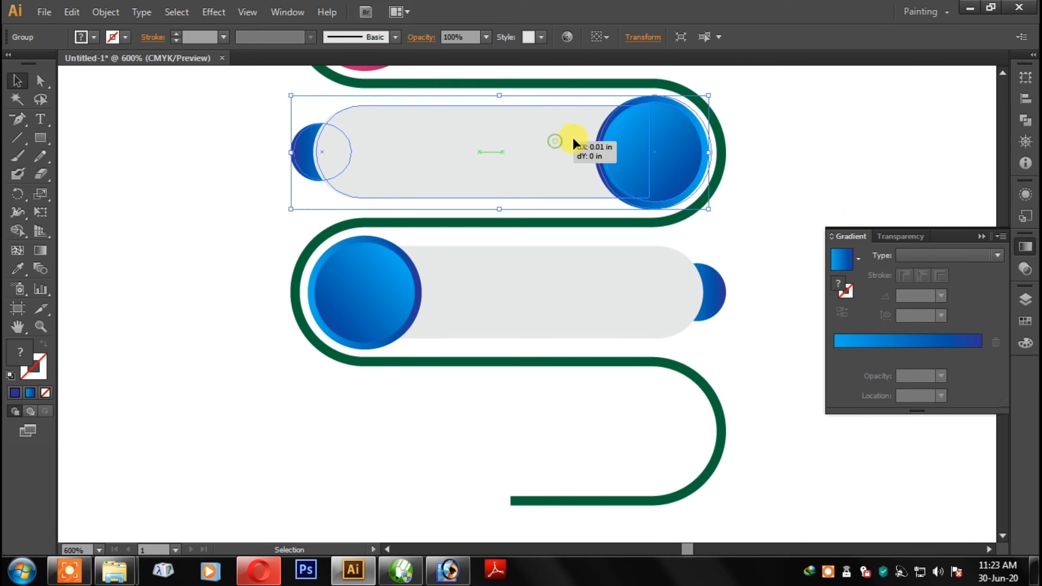
pyautogui.keyDown('shift'); pyautogui.click(357, 85); pyautogui.keyUp('shift')
pyautogui.click(627, 37)
pyautogui.click(748, 135)
pyautogui.scroll(-2, 710, 245)
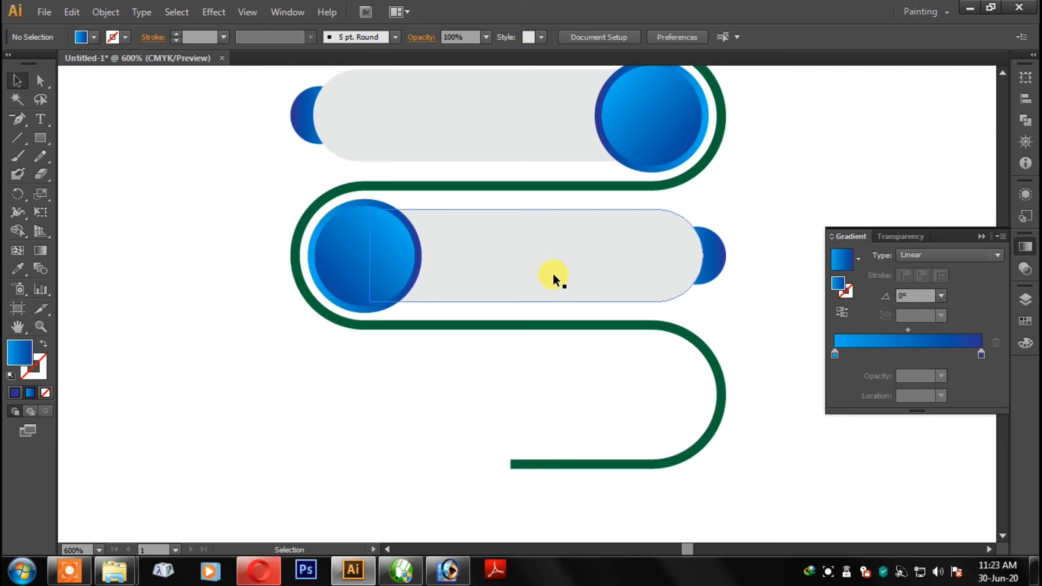
# Recolour the inner circle's gradient from yellow-green to dark green.
pyautogui.press('a')
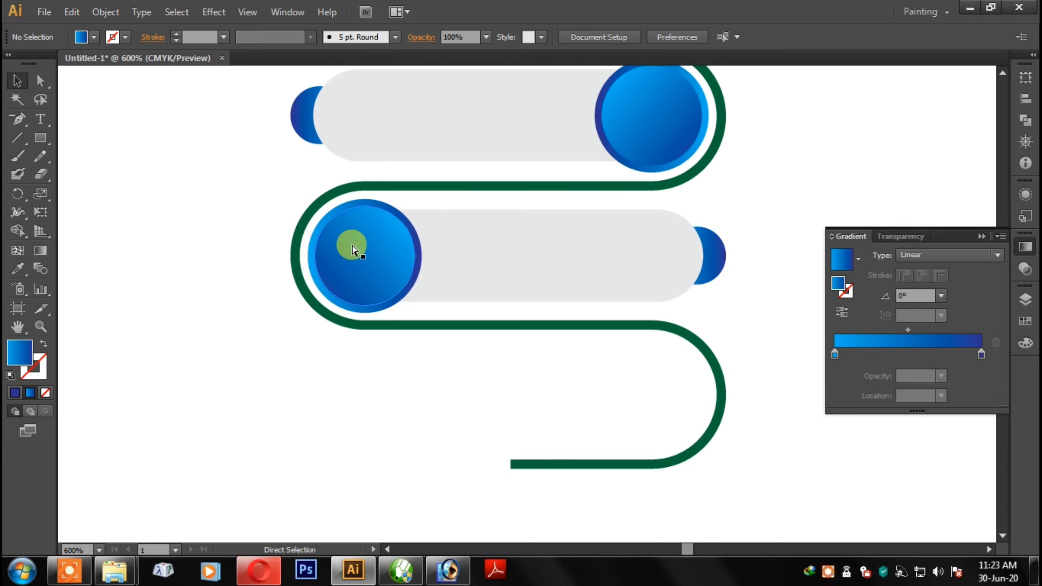
pyautogui.press('v')
pyautogui.scroll(2, 756, 311)
pyautogui.click(332, 309)
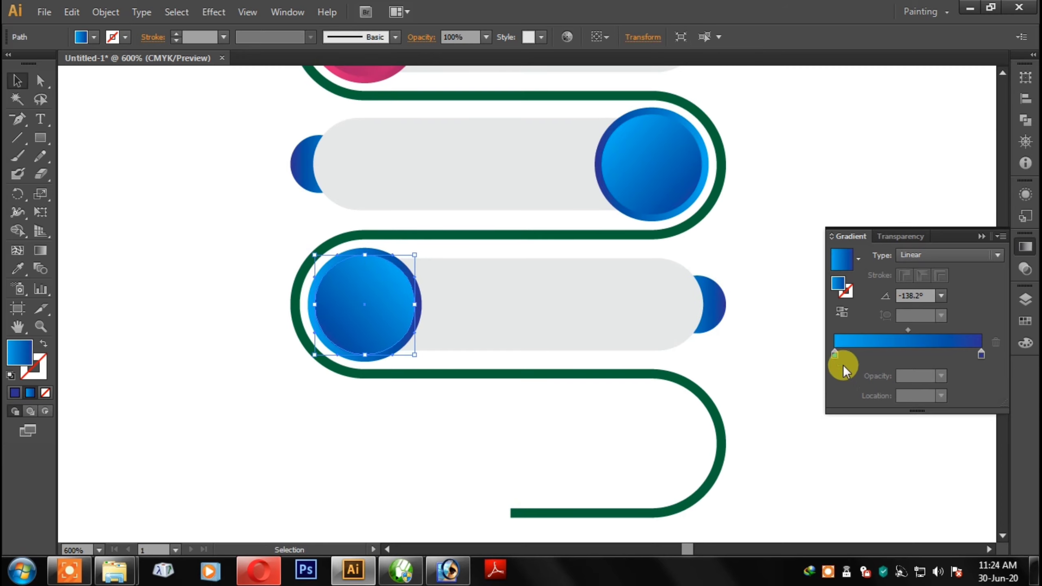
pyautogui.doubleClick(835, 354)
pyautogui.click(963, 401)
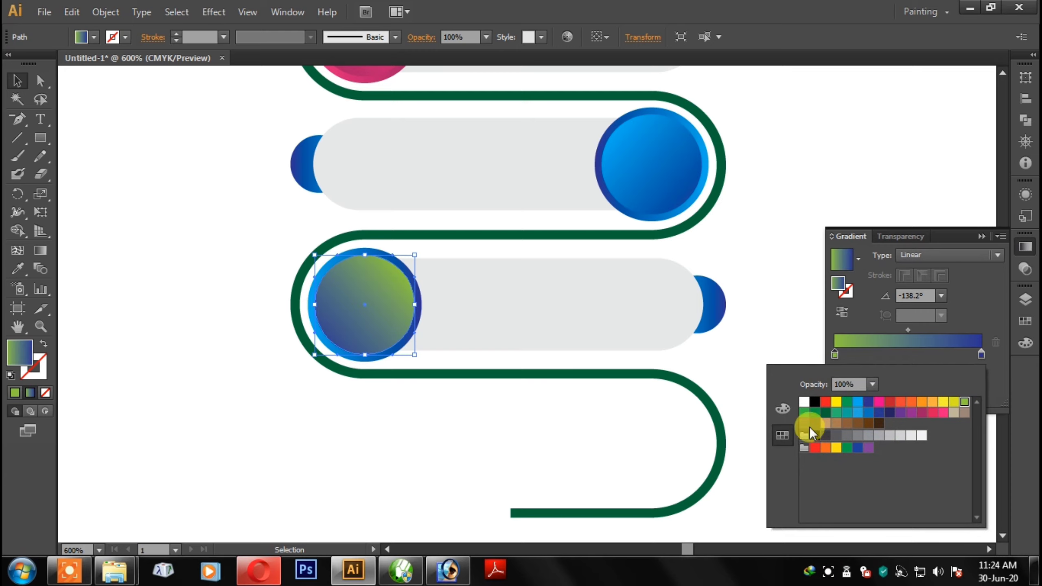
pyautogui.doubleClick(982, 355)
pyautogui.click(816, 413)
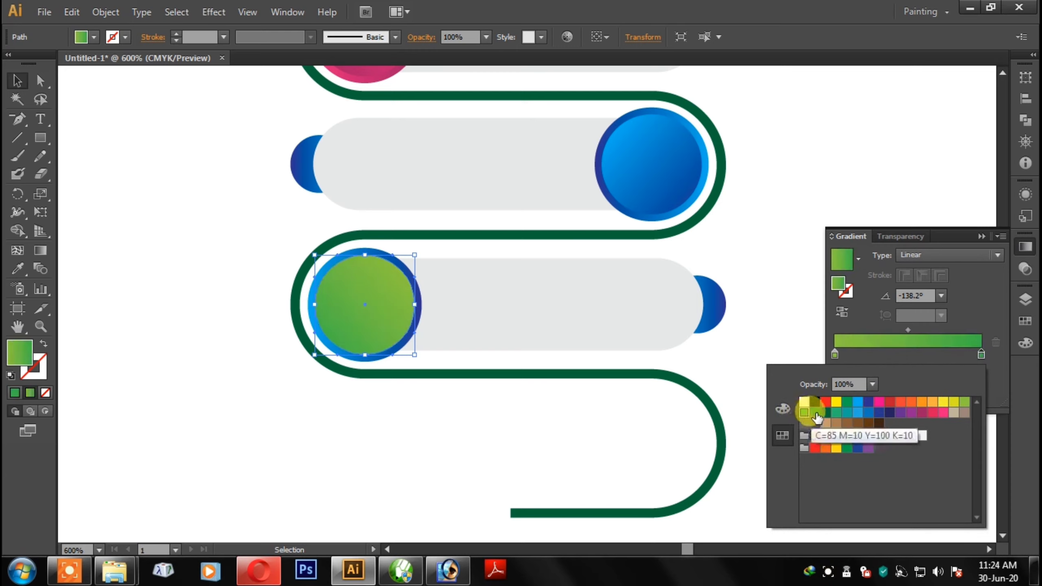
pyautogui.click(817, 416)
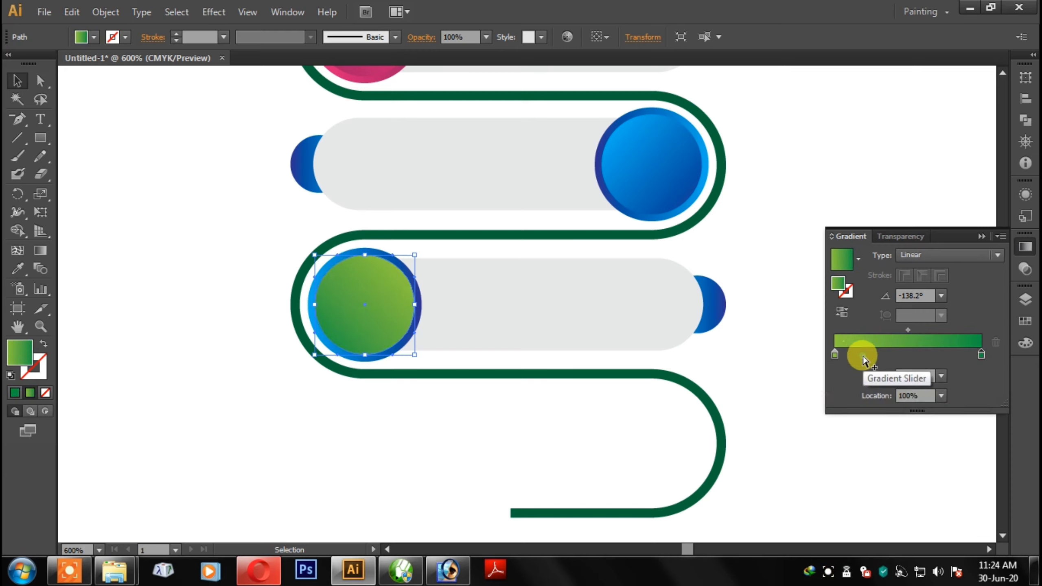
# Set the ring's gradient stops to yellow-green and dark green.
pyautogui.click(419, 291)
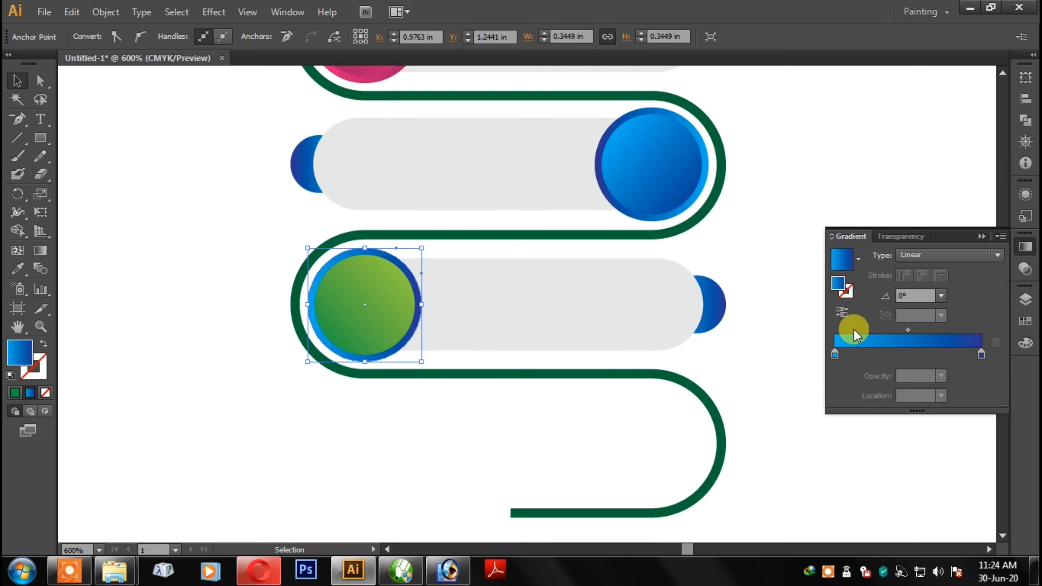
pyautogui.doubleClick(834, 354)
pyautogui.click(964, 409)
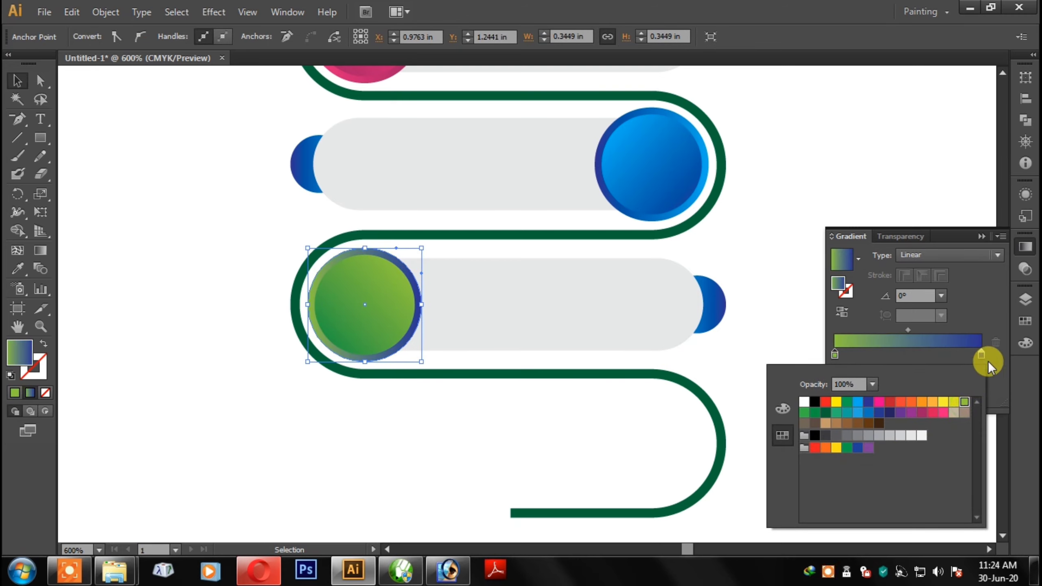
pyautogui.doubleClick(981, 355)
pyautogui.click(810, 408)
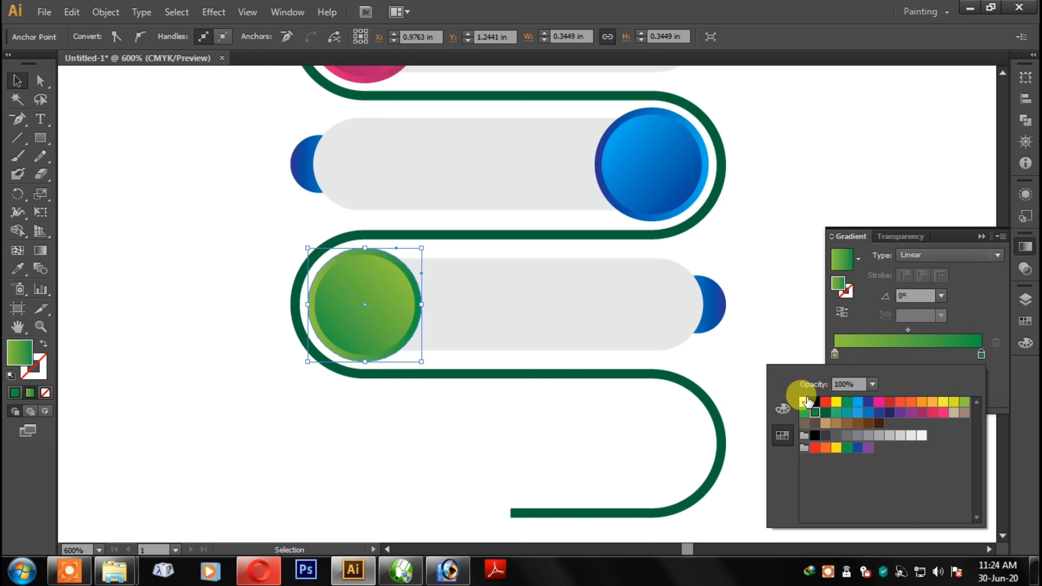
pyautogui.click(799, 324)
# Make the small half-circle yellow-green to green and copy the label further down.
pyautogui.click(716, 304)
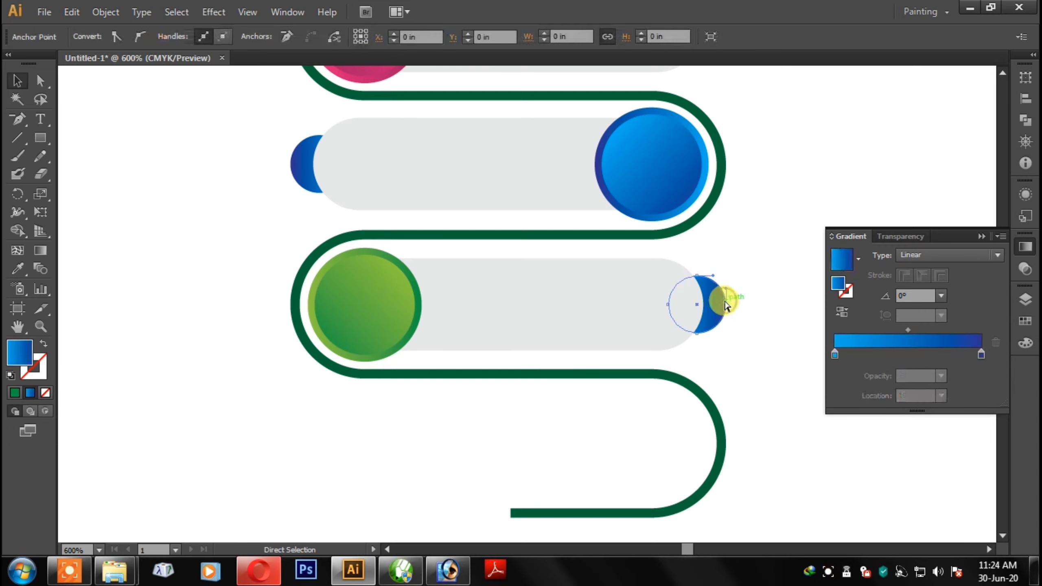
pyautogui.doubleClick(834, 355)
pyautogui.click(977, 399)
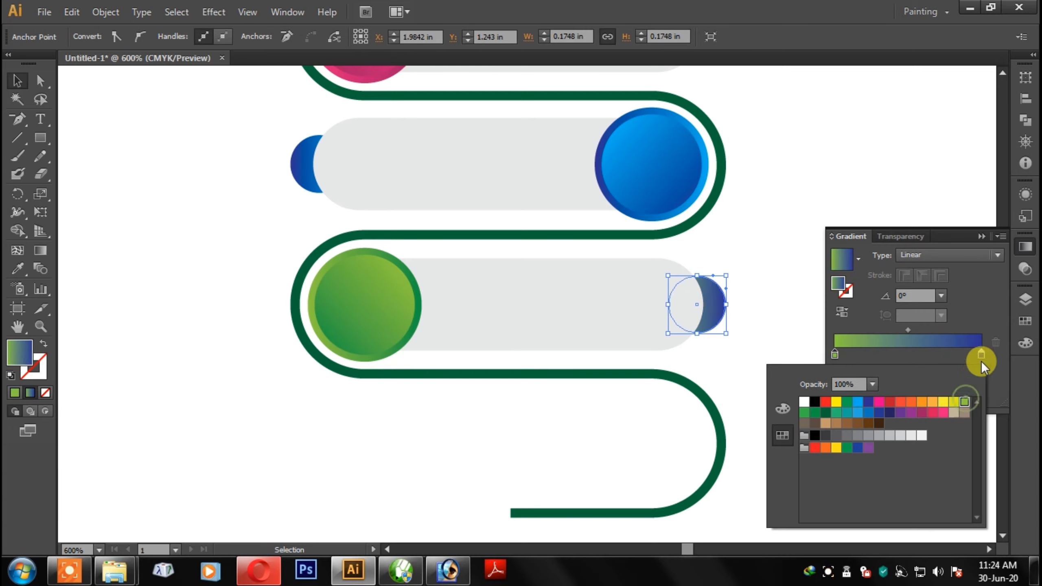
pyautogui.doubleClick(980, 355)
pyautogui.click(814, 420)
pyautogui.click(774, 396)
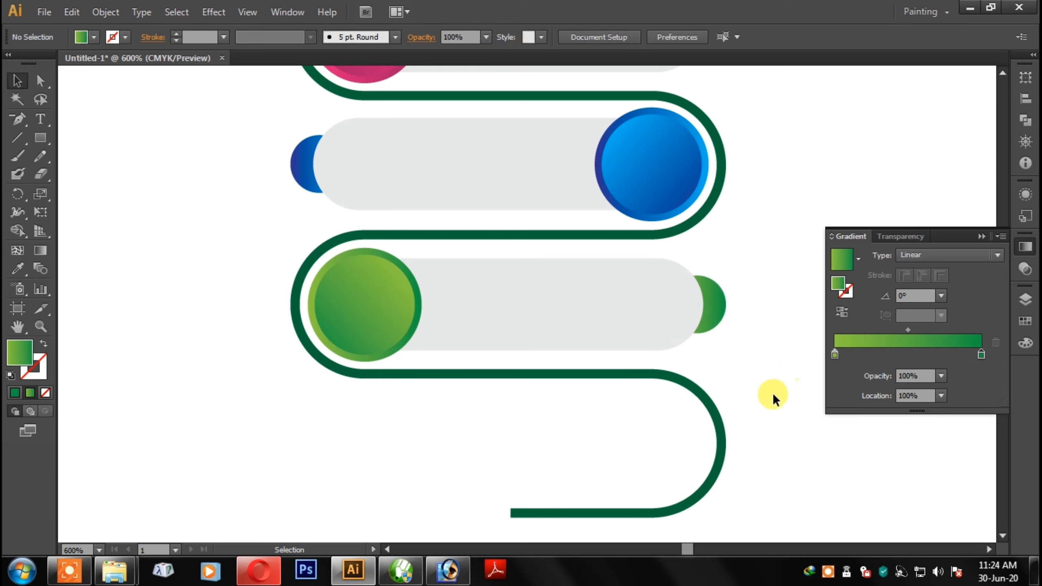
pyautogui.moveTo(552, 305)
pyautogui.mouseDown()
pyautogui.moveTo(551, 425)
pyautogui.moveTo(606, 410)
pyautogui.mouseUp()
# Zoom in on the green label copy and nudge it onto the path's bottom row.
pyautogui.scroll(-2, 577, 414)
pyautogui.hscroll(-2, 594, 416)
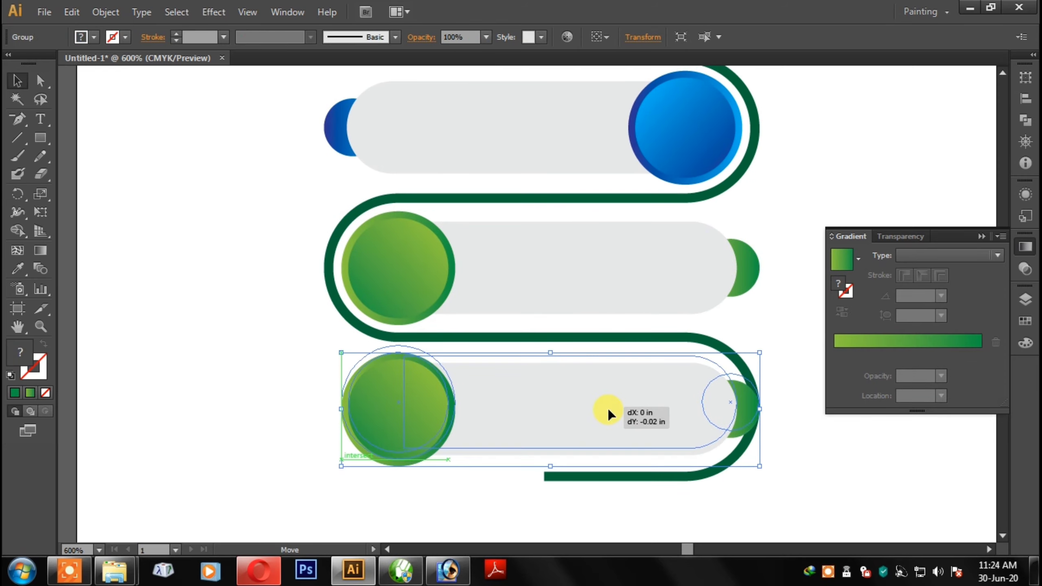
pyautogui.click(795, 431)
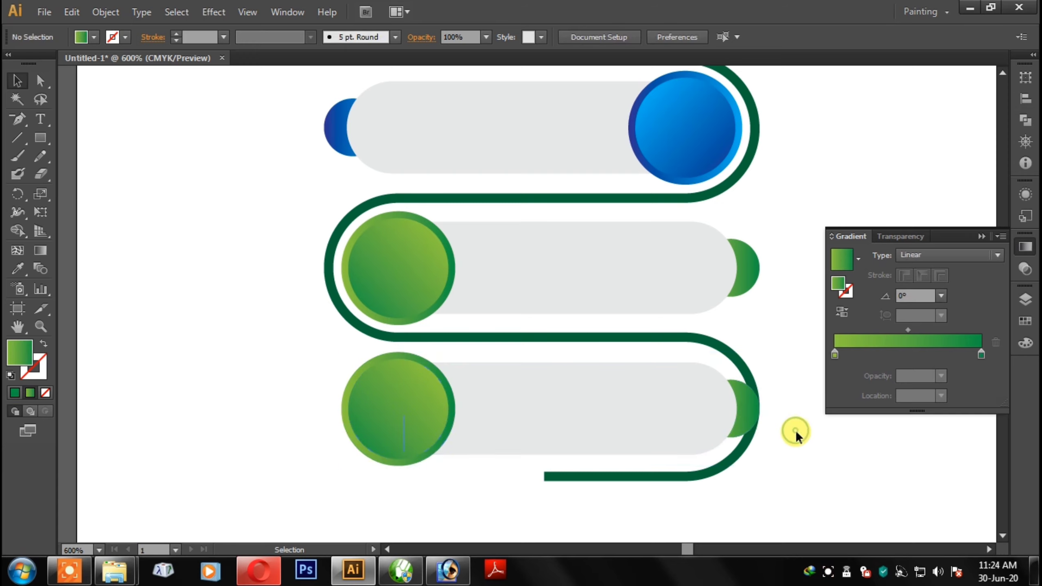
pyautogui.hotkey('ctrl', '+')
pyautogui.scroll(-2, 732, 391)
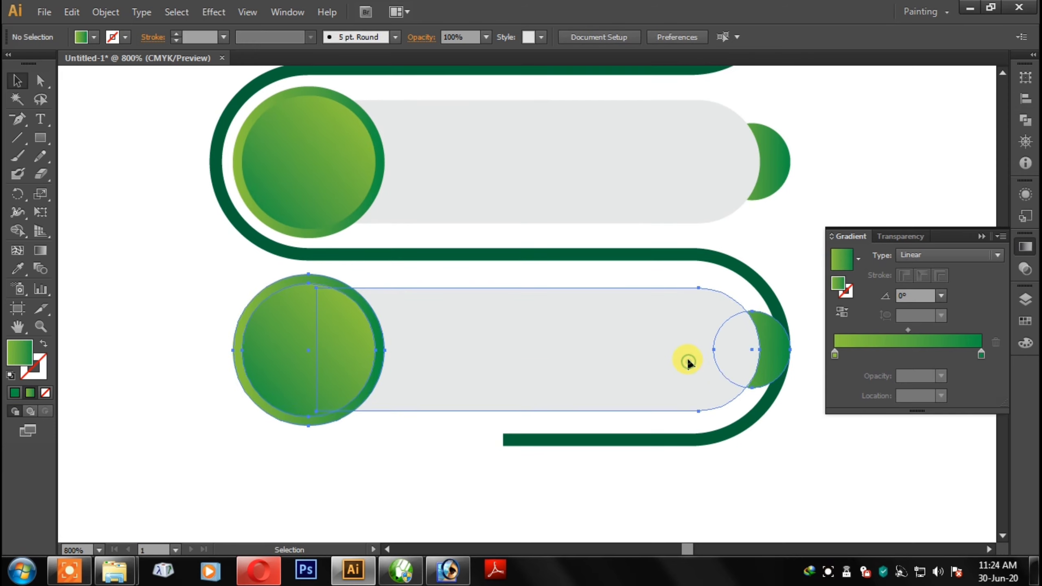
pyautogui.moveTo(687, 361)
pyautogui.mouseDown()
pyautogui.moveTo(539, 357)
pyautogui.moveTo(579, 350)
pyautogui.mouseUp()
pyautogui.click(821, 443)
pyautogui.hotkey('ctrl', '+')
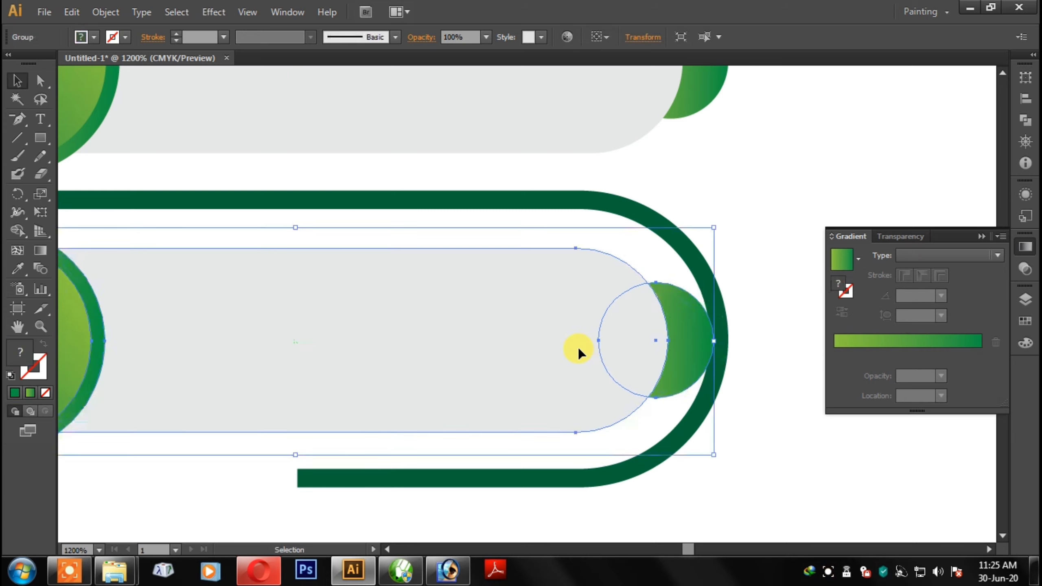
# Reflect the bottom green label vertically and drag it into the path's right-hand curve.
pyautogui.rightClick(595, 302)
pyautogui.click(818, 472)
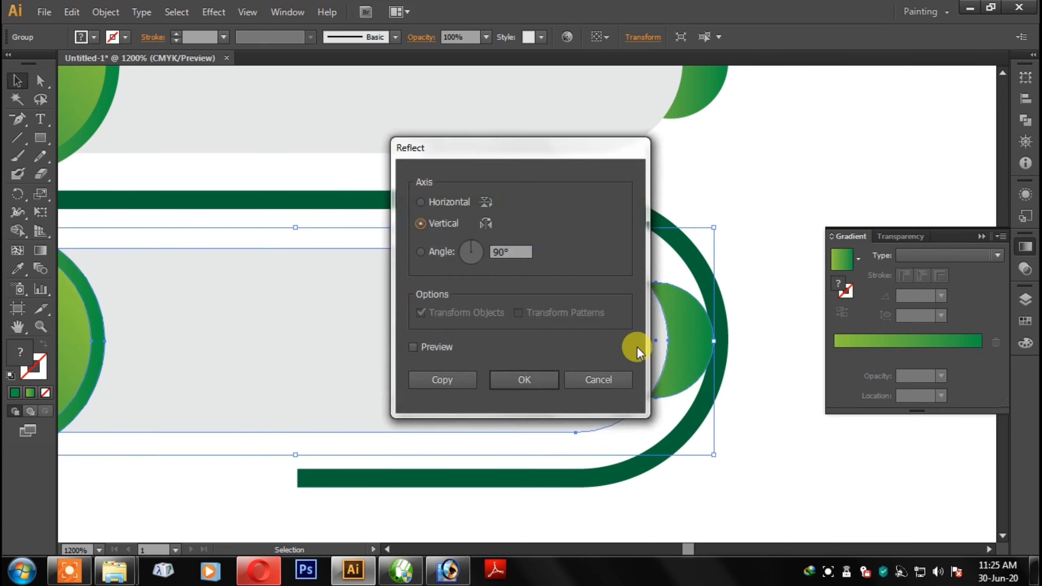
pyautogui.click(533, 374)
pyautogui.moveTo(475, 310)
pyautogui.mouseDown()
pyautogui.moveTo(590, 302)
pyautogui.moveTo(560, 313)
pyautogui.mouseUp()
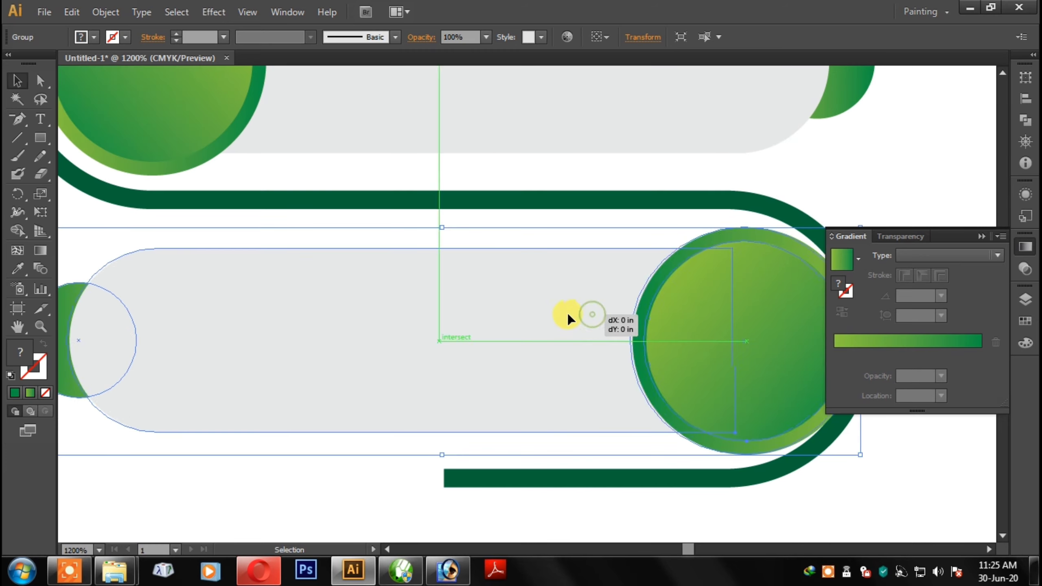
pyautogui.moveTo(683, 307); pyautogui.dragTo(578, 306)
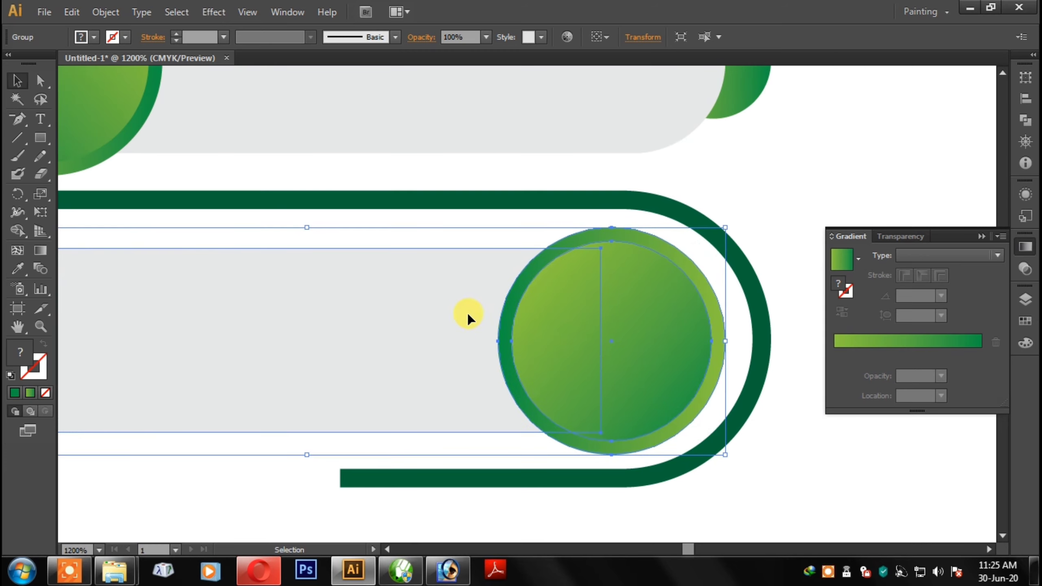
pyautogui.moveTo(413, 334); pyautogui.dragTo(421, 330)
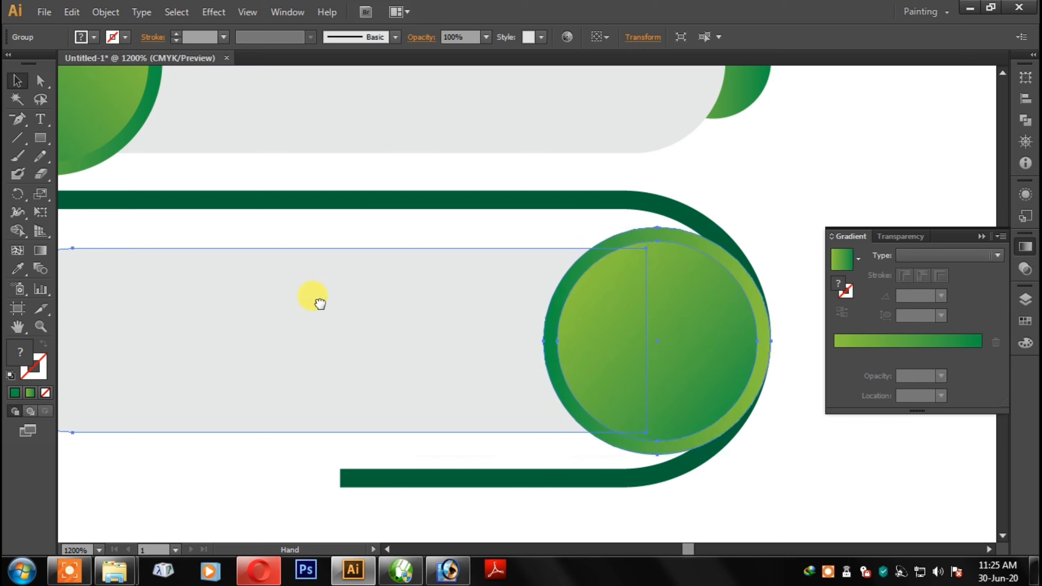
# Inspect the mirrored label's large circle to check its alignment within the curve.
pyautogui.hscroll(-5, 318, 287)
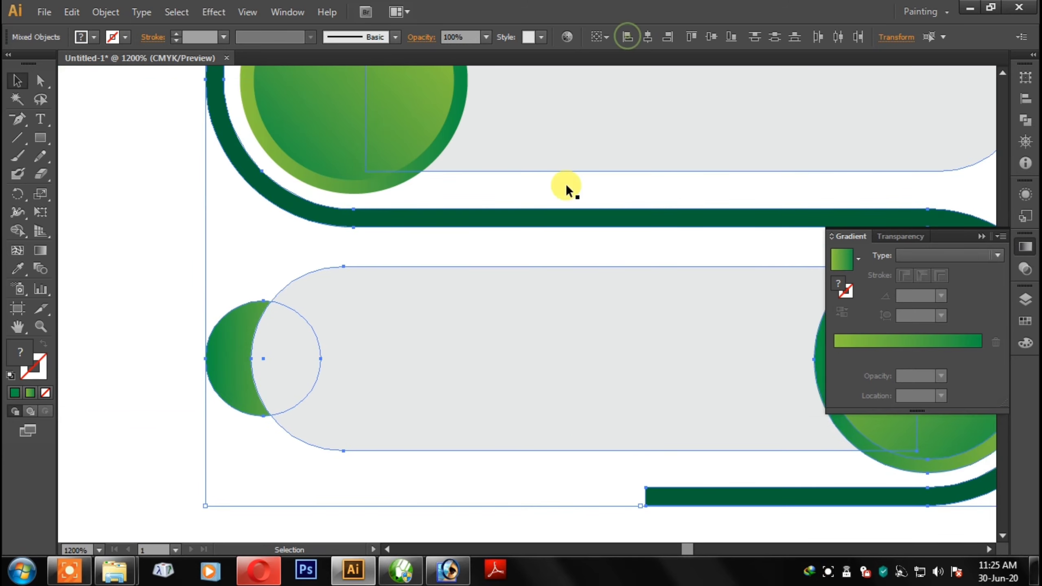
pyautogui.click(159, 222)
pyautogui.moveTo(586, 295); pyautogui.dragTo(323, 284)
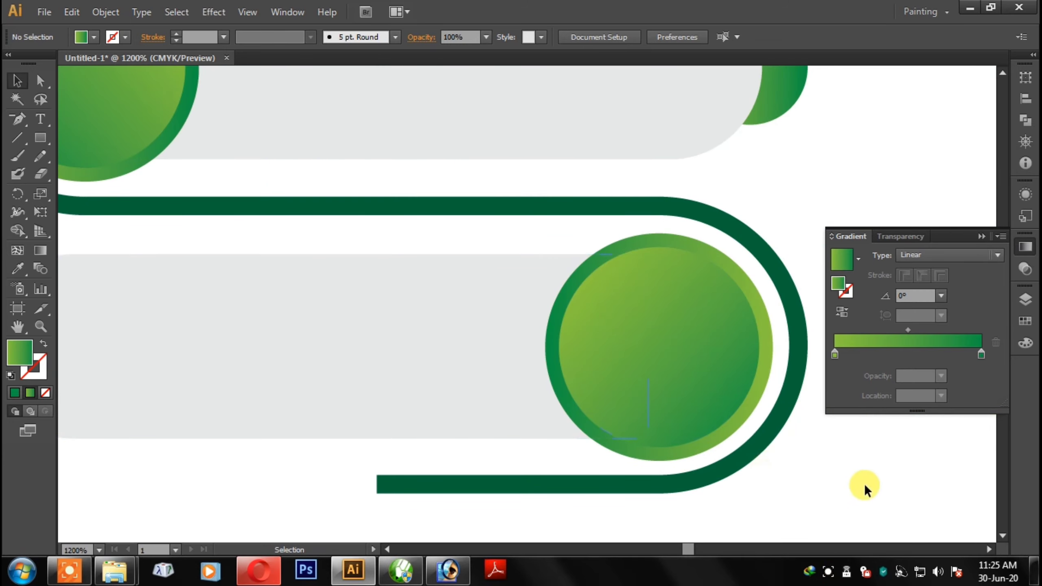
pyautogui.scroll(1, 739, 374)
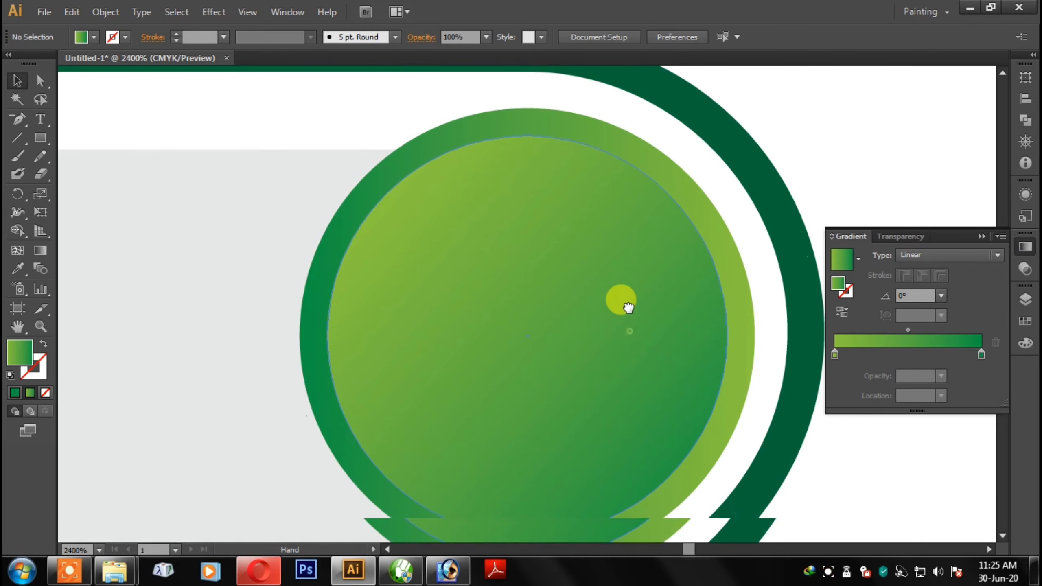
pyautogui.scroll(-2, 621, 298)
pyautogui.click(619, 286)
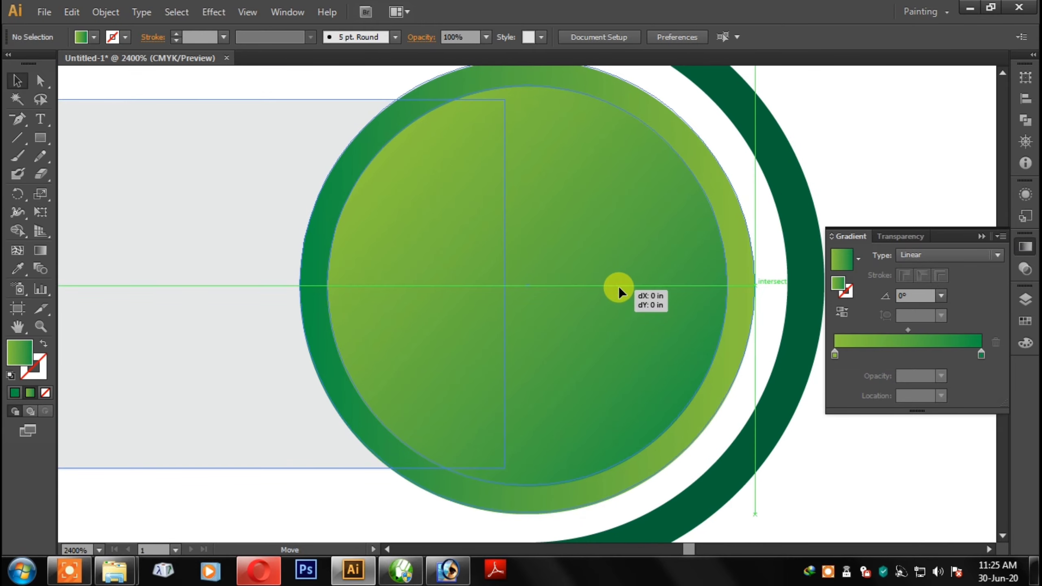
pyautogui.moveTo(634, 320); pyautogui.dragTo(628, 233)
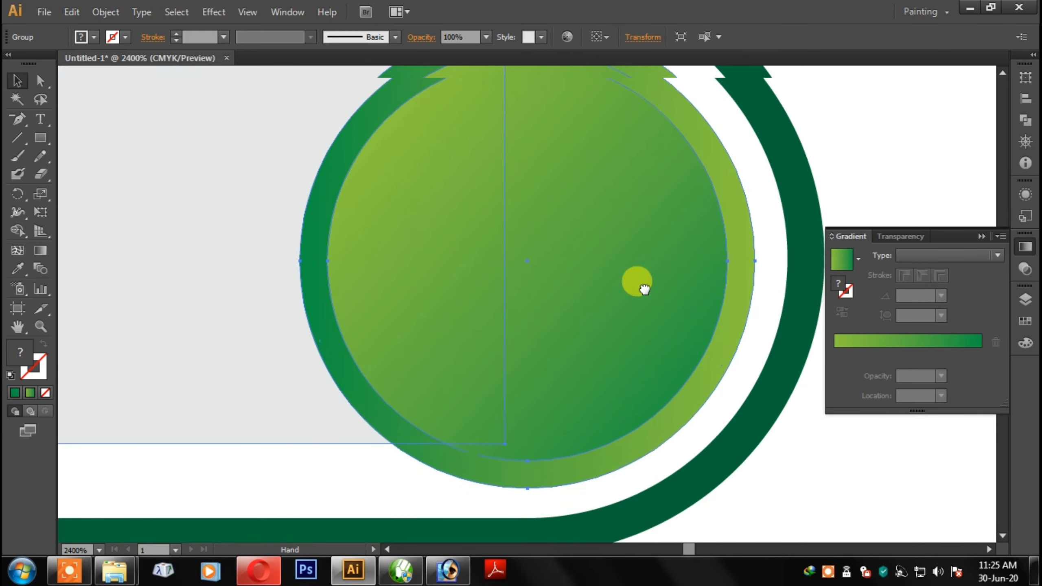
pyautogui.scroll(2, 642, 296)
pyautogui.click(635, 283)
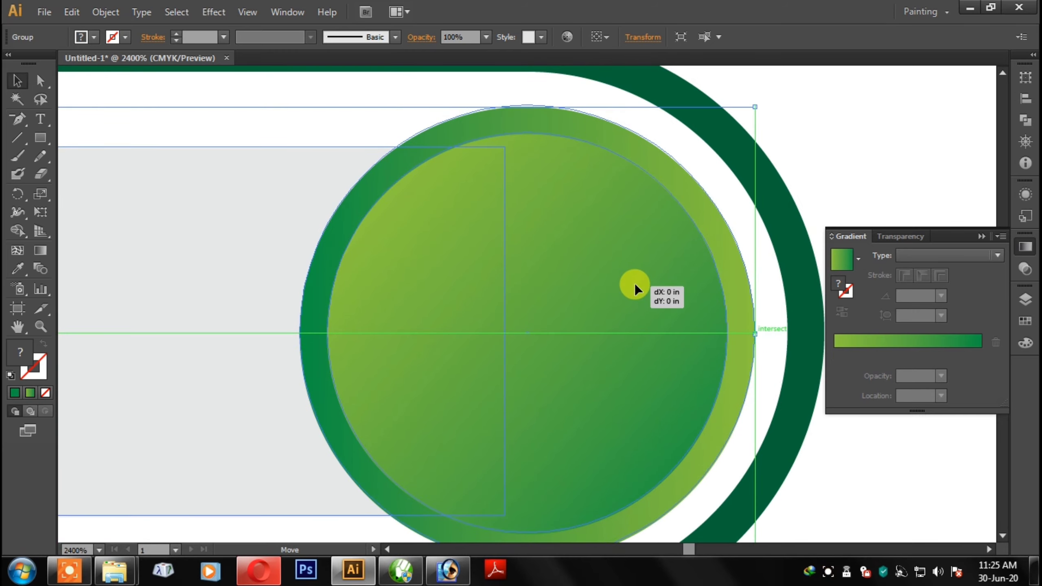
# Zoom out to show both lower labels and nudge the bottom label slightly right.
pyautogui.click(860, 195)
pyautogui.hotkey('ctrl', '-')
pyautogui.hotkey('ctrl', '-')
pyautogui.hotkey('ctrl', '-')
pyautogui.moveTo(536, 244); pyautogui.dragTo(662, 246)
pyautogui.moveTo(645, 301); pyautogui.dragTo(666, 290)
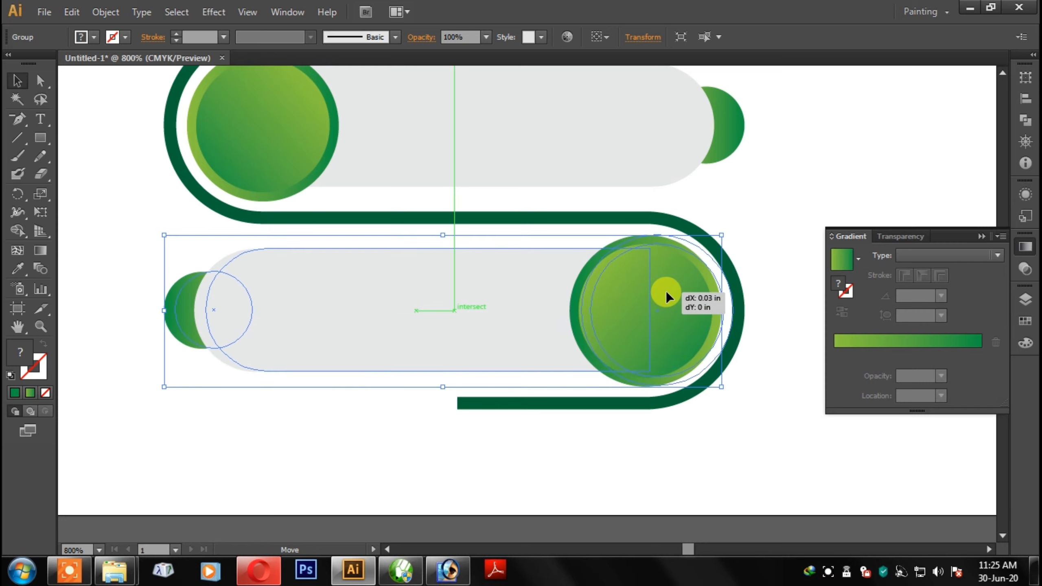
# Give the bottom label's inner circle an orange-to-yellow gradient.
pyautogui.click(783, 260)
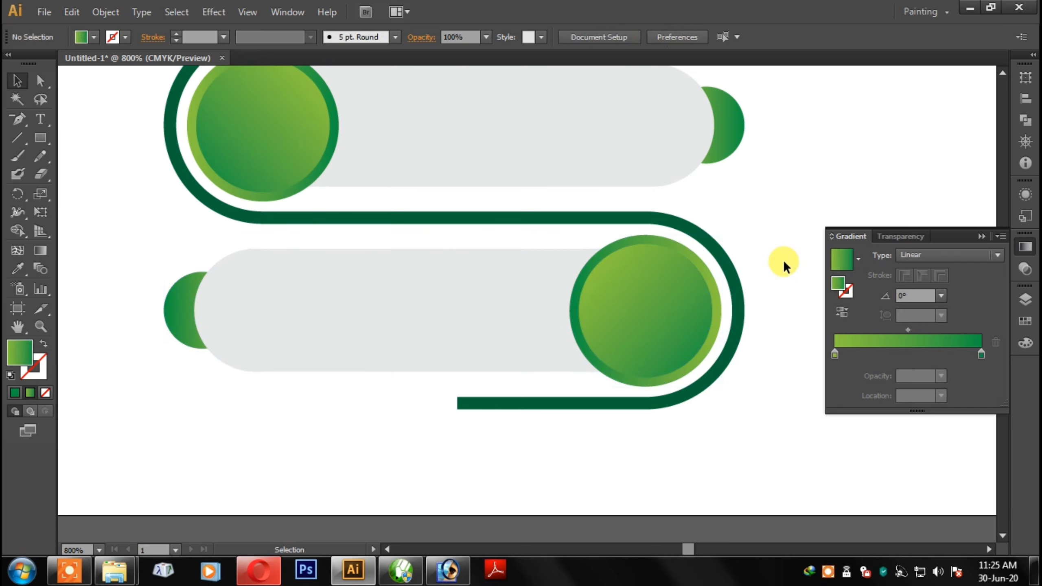
pyautogui.click(695, 291)
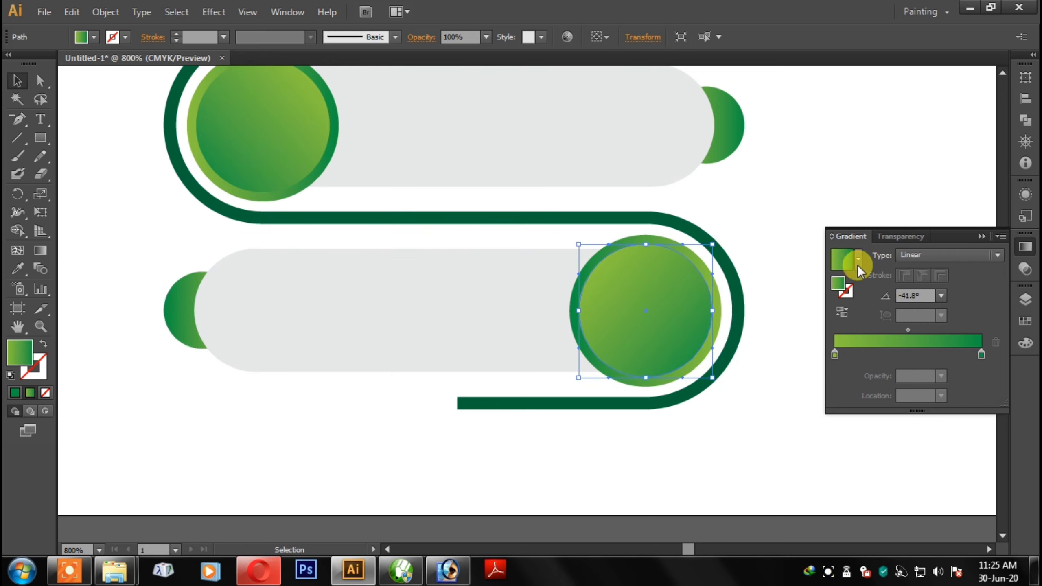
pyautogui.doubleClick(834, 354)
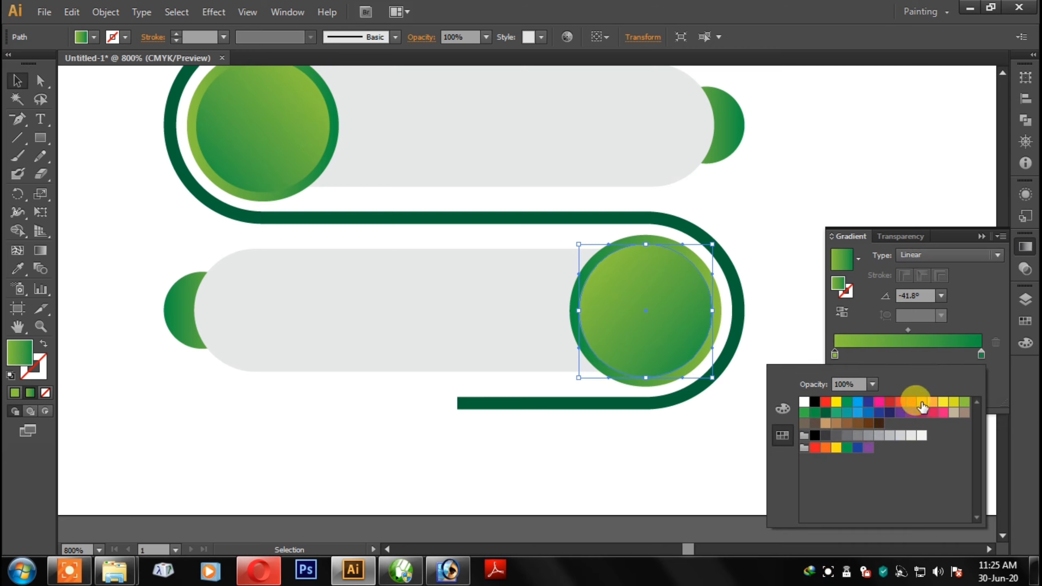
pyautogui.click(922, 404)
pyautogui.doubleClick(981, 354)
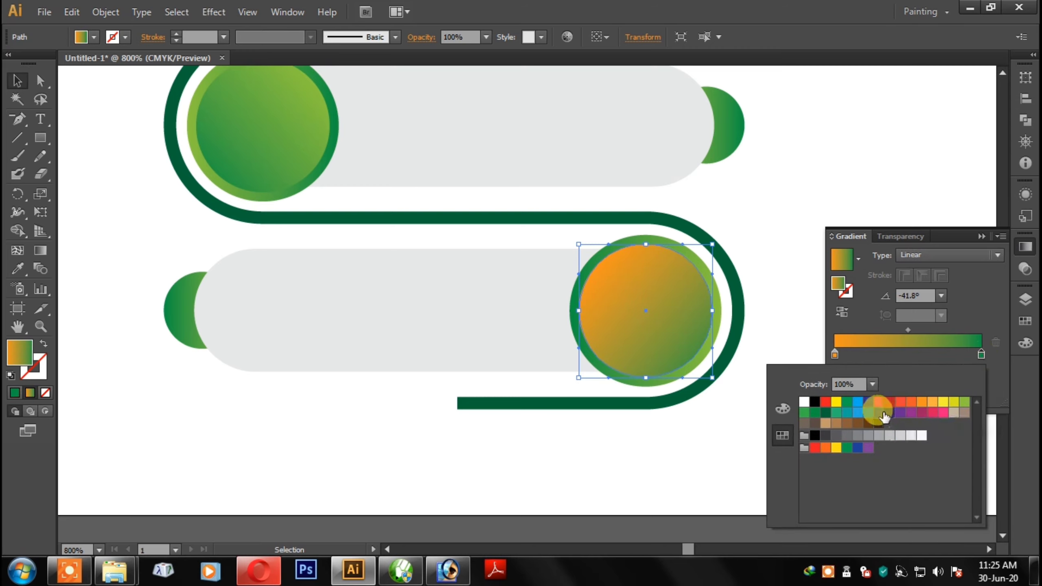
pyautogui.click(899, 403)
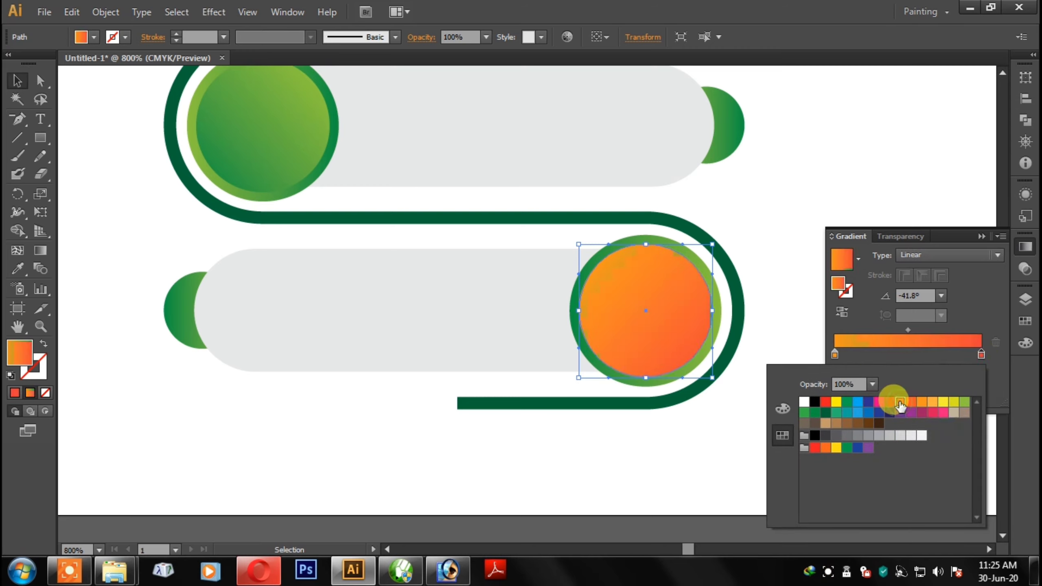
pyautogui.click(922, 404)
pyautogui.click(943, 403)
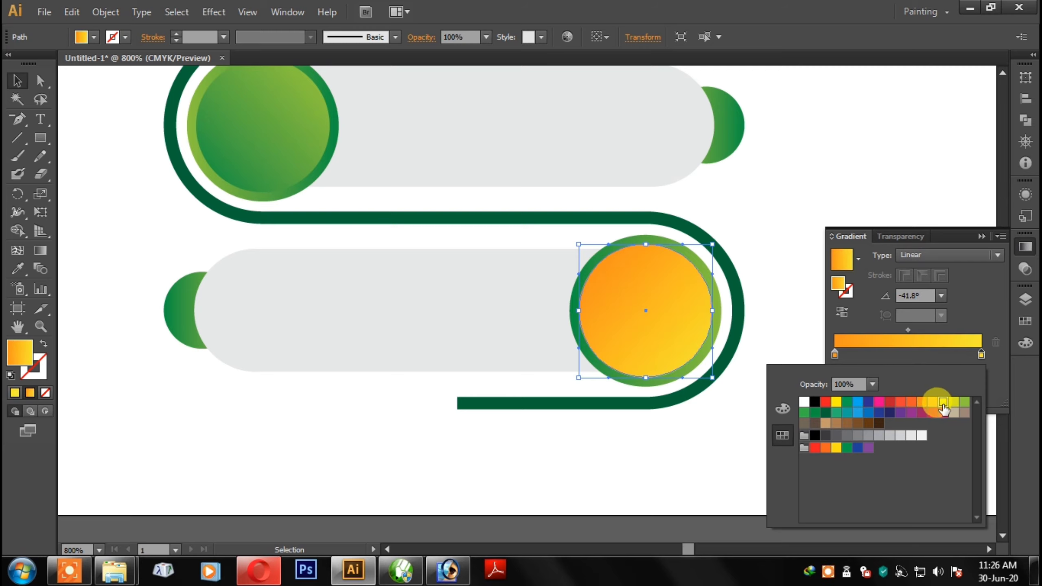
pyautogui.click(765, 289)
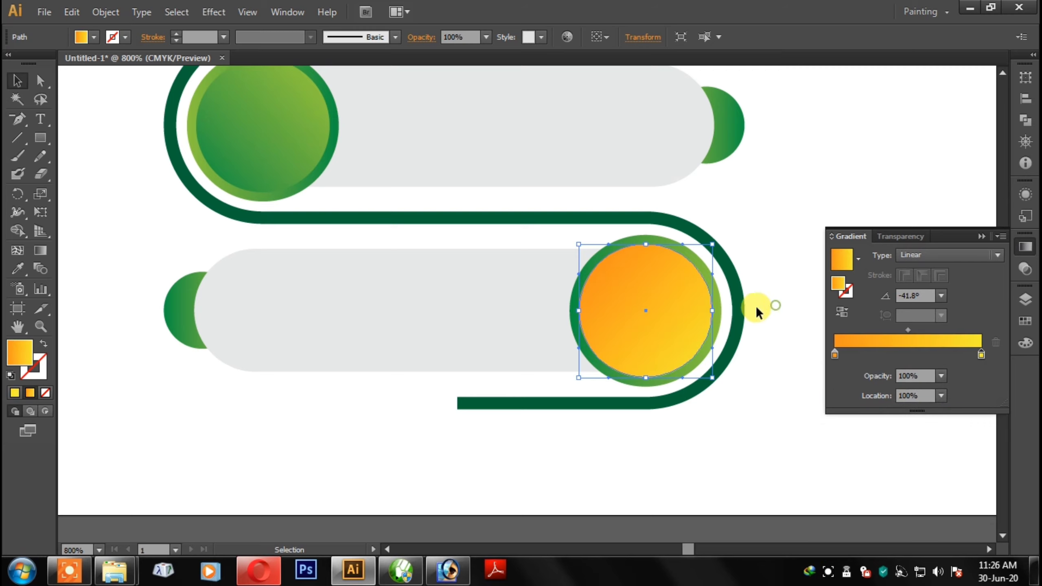
# Recolour the ring around the circle with an orange-to-yellow gradient.
pyautogui.click(716, 298)
pyautogui.doubleClick(835, 354)
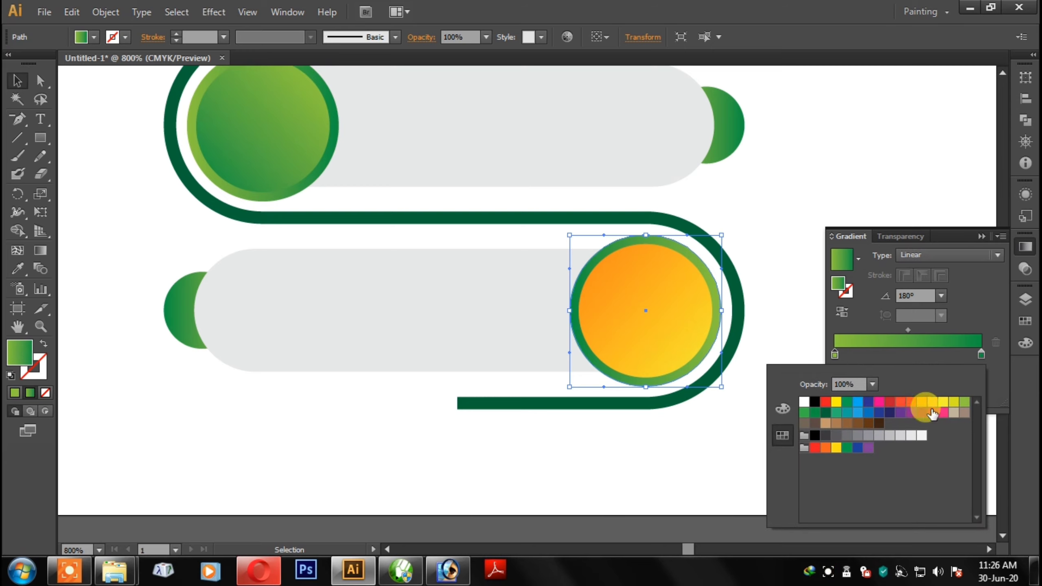
pyautogui.click(923, 403)
pyautogui.doubleClick(981, 355)
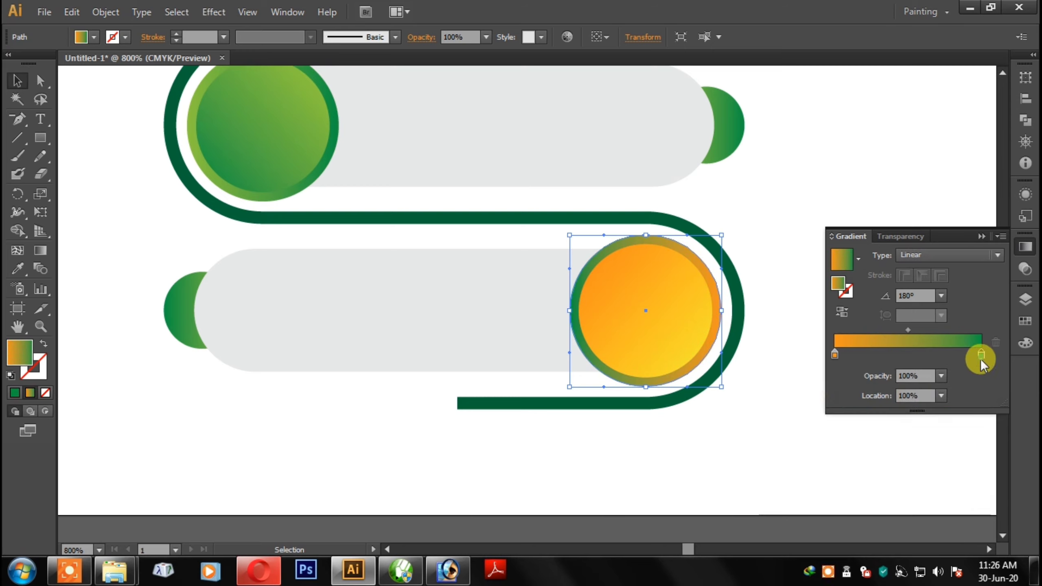
pyautogui.click(943, 402)
pyautogui.click(781, 306)
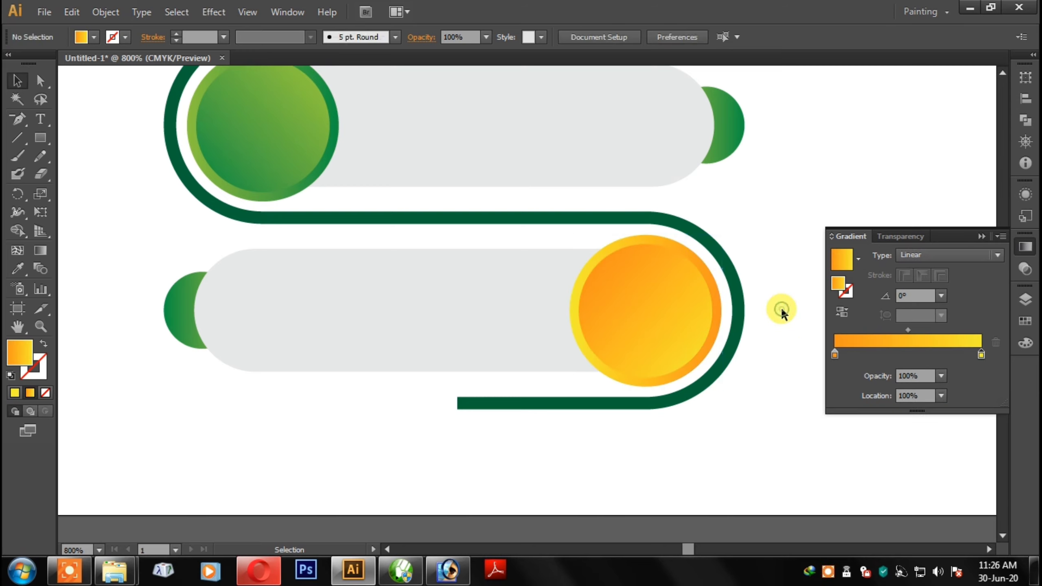
# Give the small left end circle an orange-to-yellow gradient, then zoom out.
pyautogui.press('a')
pyautogui.click(181, 313)
pyautogui.press('v')
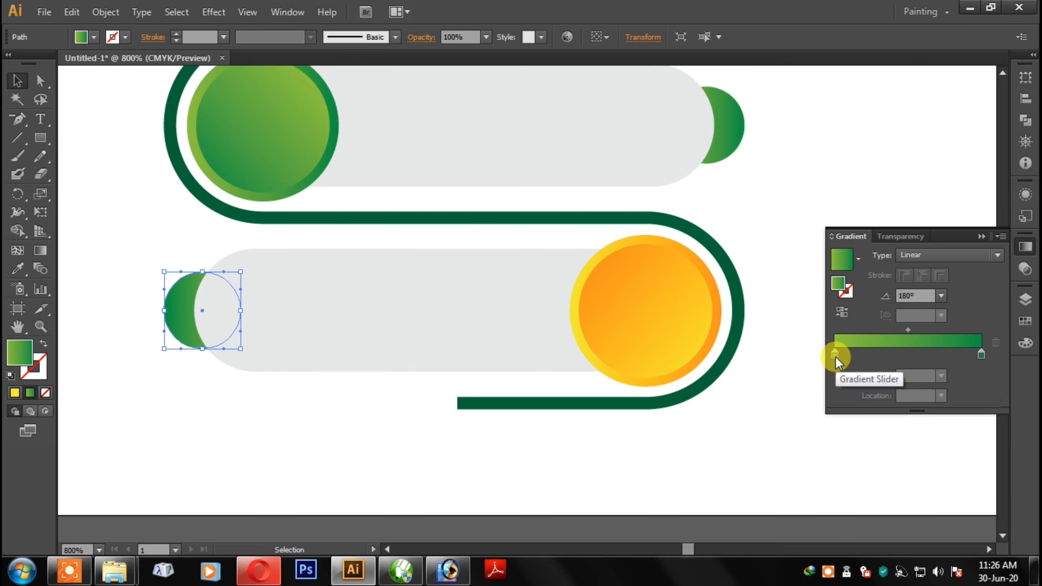
pyautogui.doubleClick(835, 355)
pyautogui.click(922, 402)
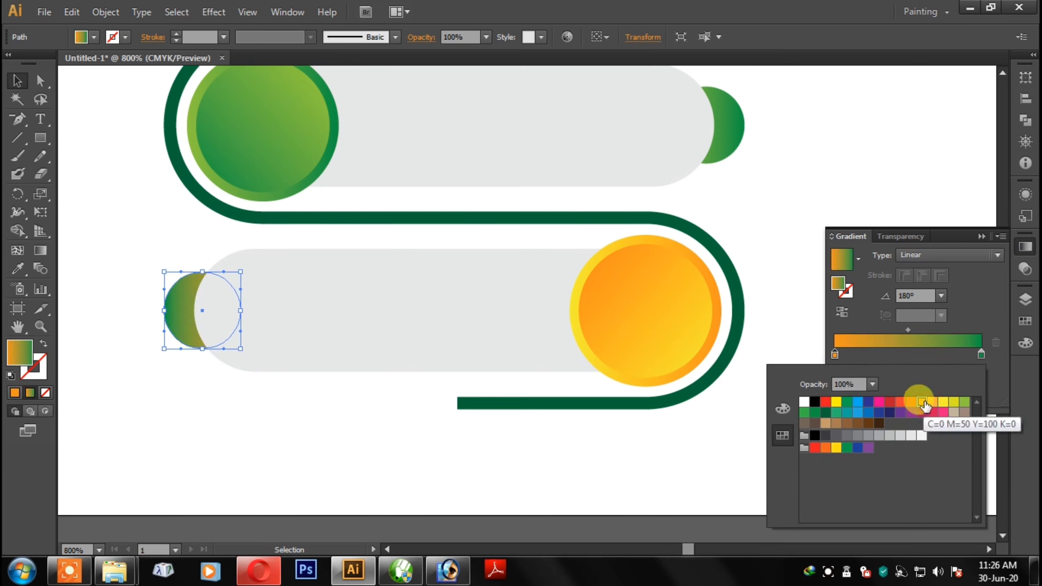
pyautogui.doubleClick(981, 354)
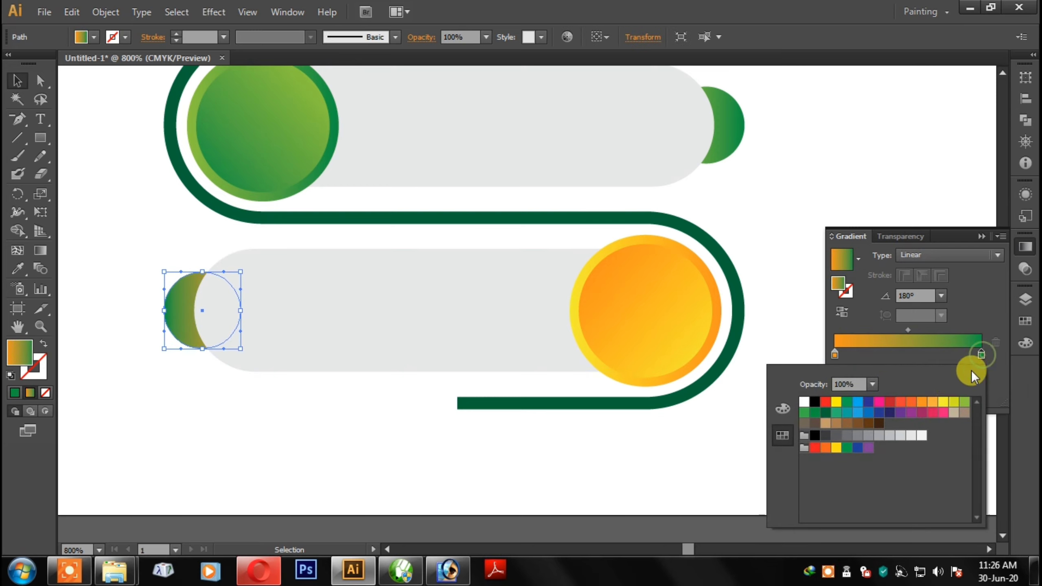
pyautogui.click(943, 402)
pyautogui.click(792, 245)
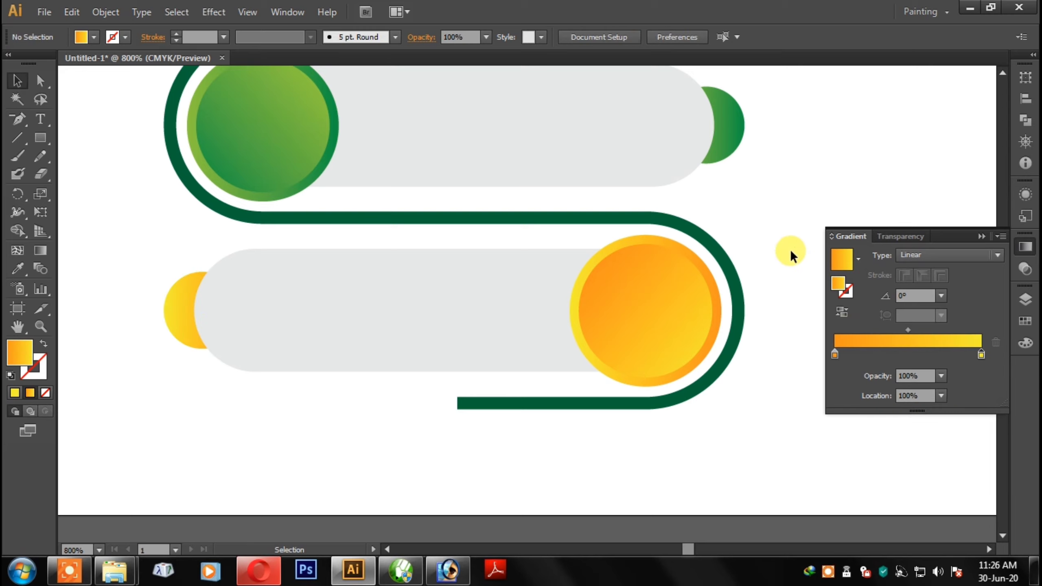
pyautogui.hotkey('ctrl', '-')
pyautogui.hotkey('ctrl', '-')
pyautogui.hotkey('ctrl', '-')
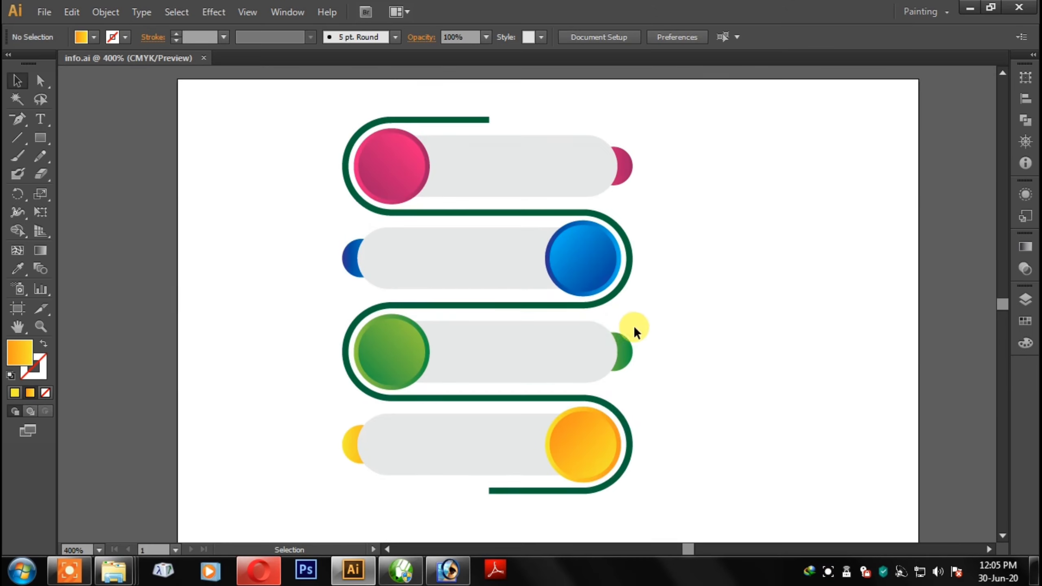
# Apply a gradient to the serpentine path, starting with a pink stop.
pyautogui.moveTo(633, 326); pyautogui.dragTo(693, 273)
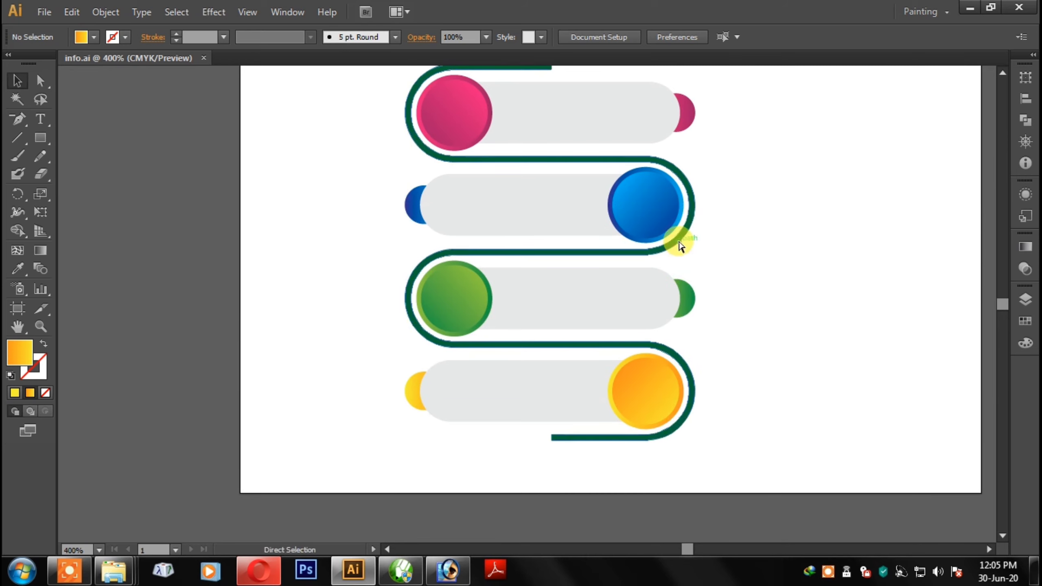
pyautogui.click(691, 237)
pyautogui.click(1026, 266)
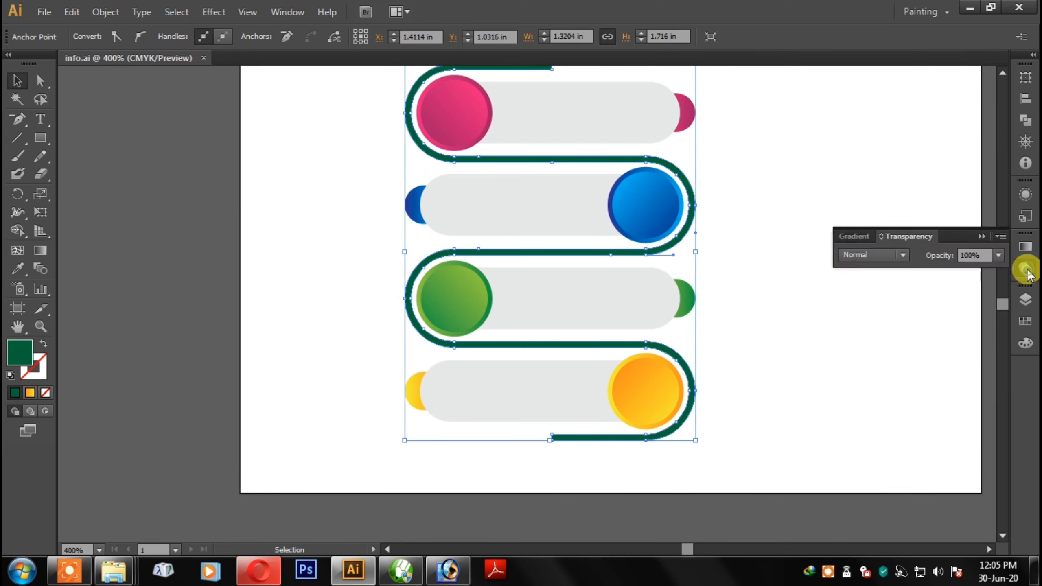
pyautogui.click(1025, 248)
pyautogui.click(842, 259)
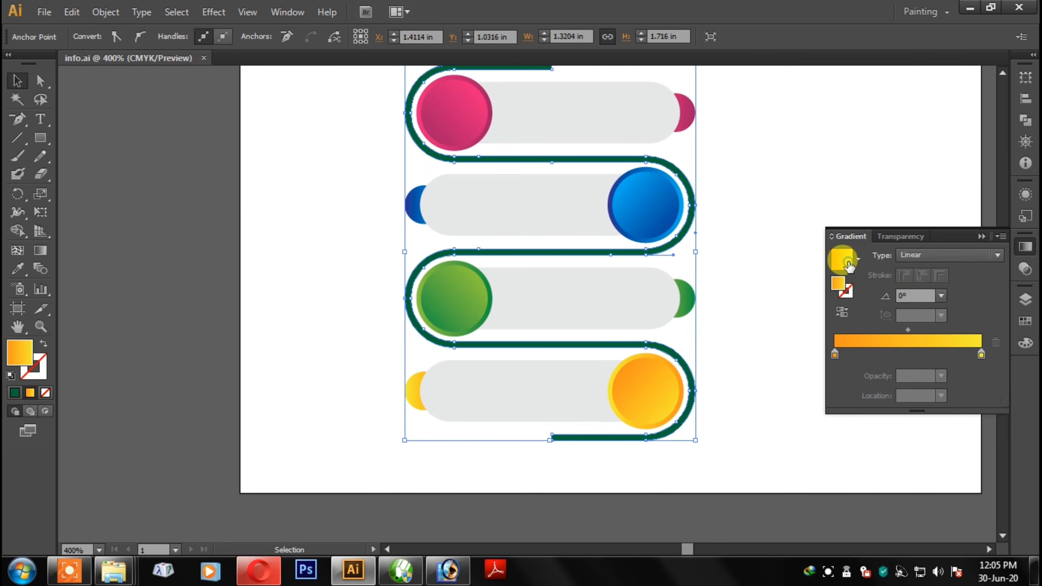
pyautogui.doubleClick(834, 355)
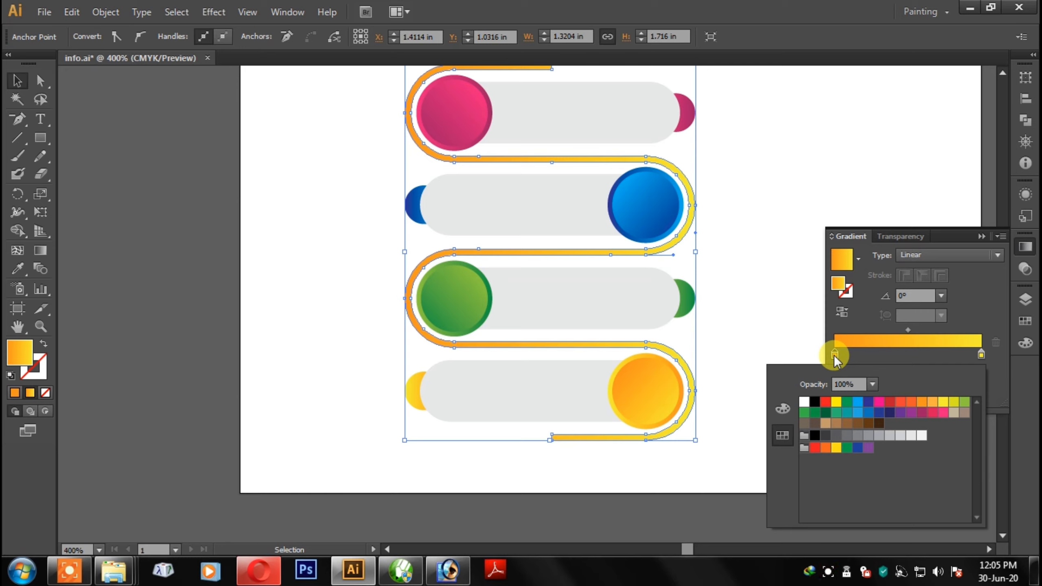
pyautogui.click(942, 412)
# Add dark magenta, blue and dark blue stops to the path gradient.
pyautogui.click(854, 355)
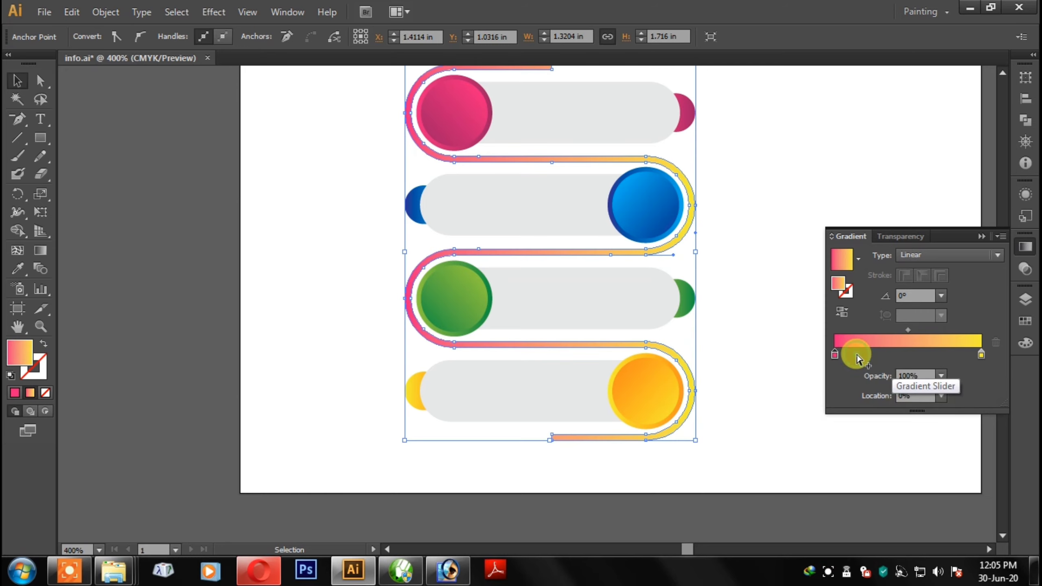
pyautogui.doubleClick(855, 354)
pyautogui.click(920, 411)
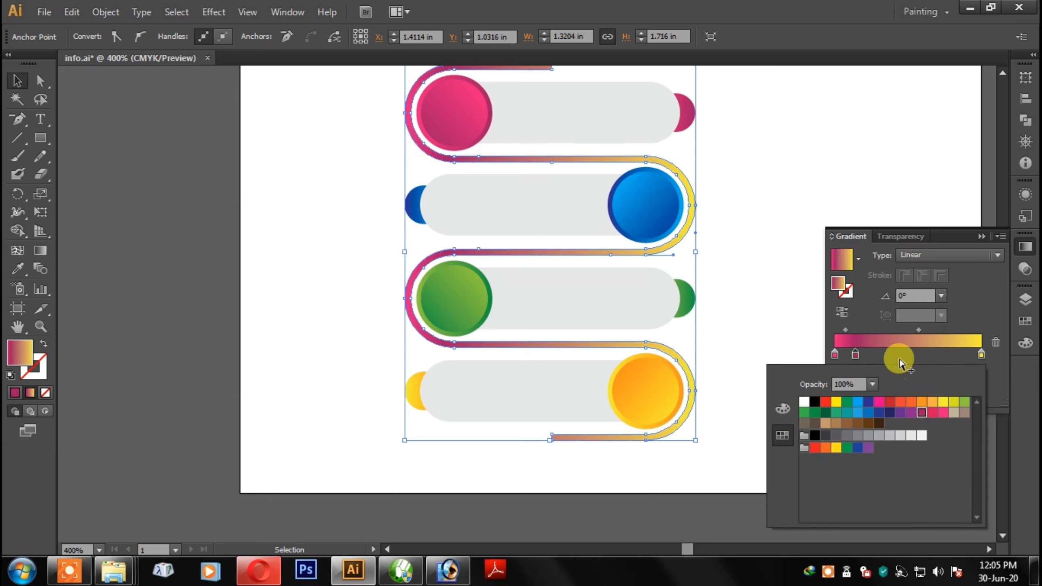
pyautogui.click(881, 355)
pyautogui.doubleClick(882, 355)
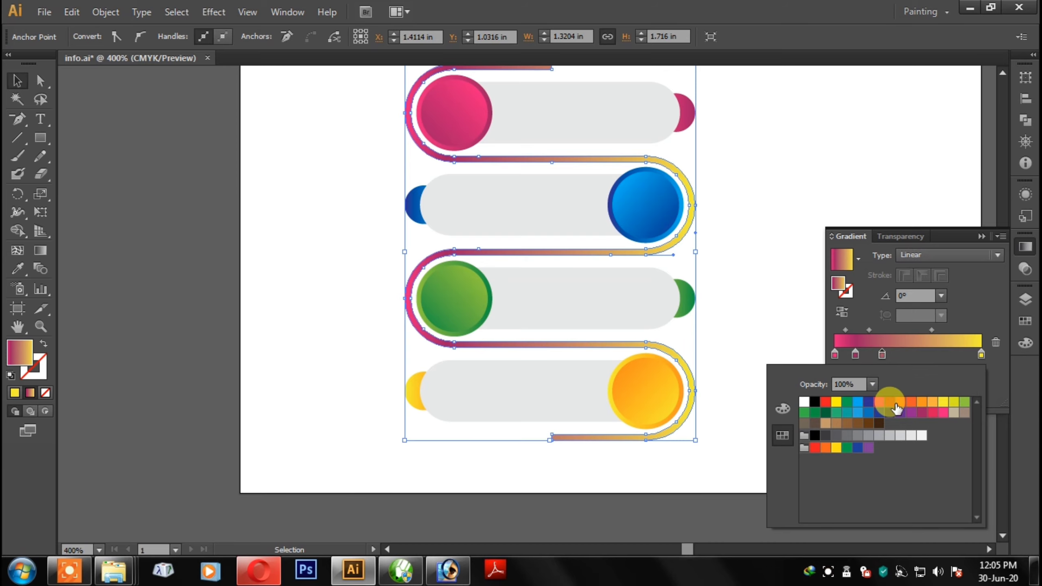
pyautogui.click(857, 401)
pyautogui.click(904, 354)
pyautogui.doubleClick(905, 354)
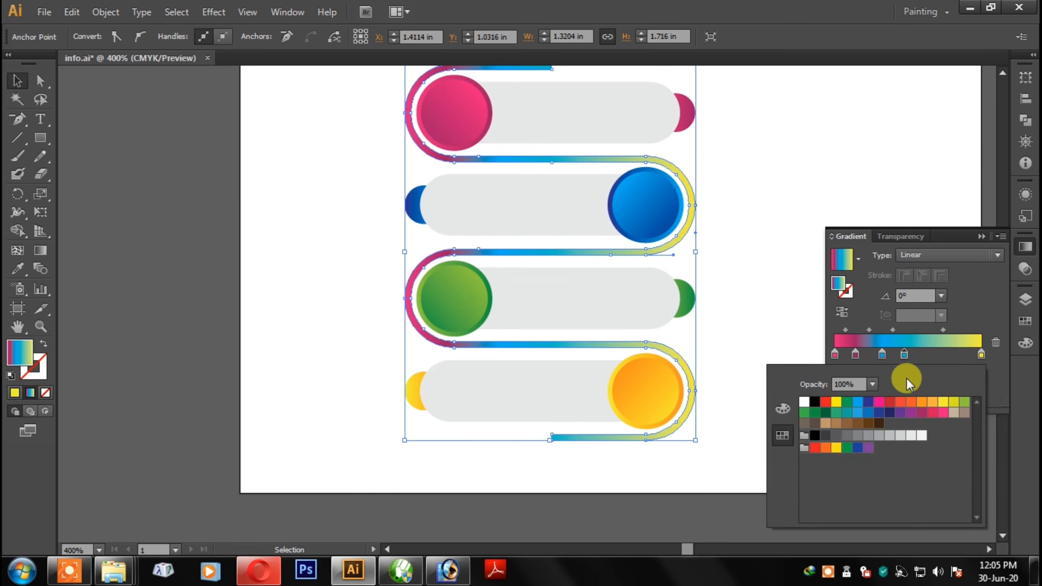
pyautogui.click(868, 402)
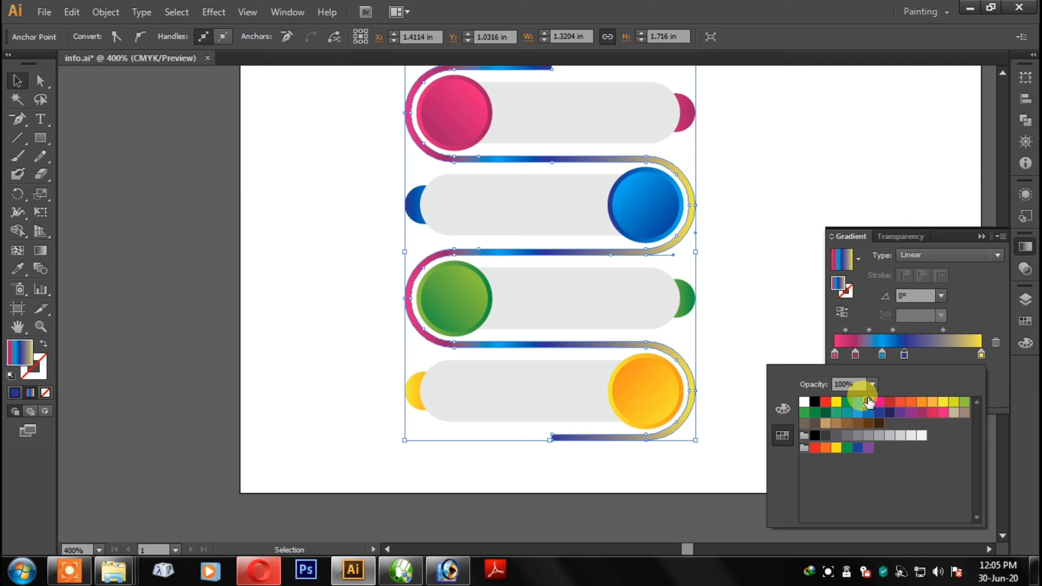
# Add yellow-green and dark green stops, shift the green one, and add a stop near yellow.
pyautogui.click(924, 354)
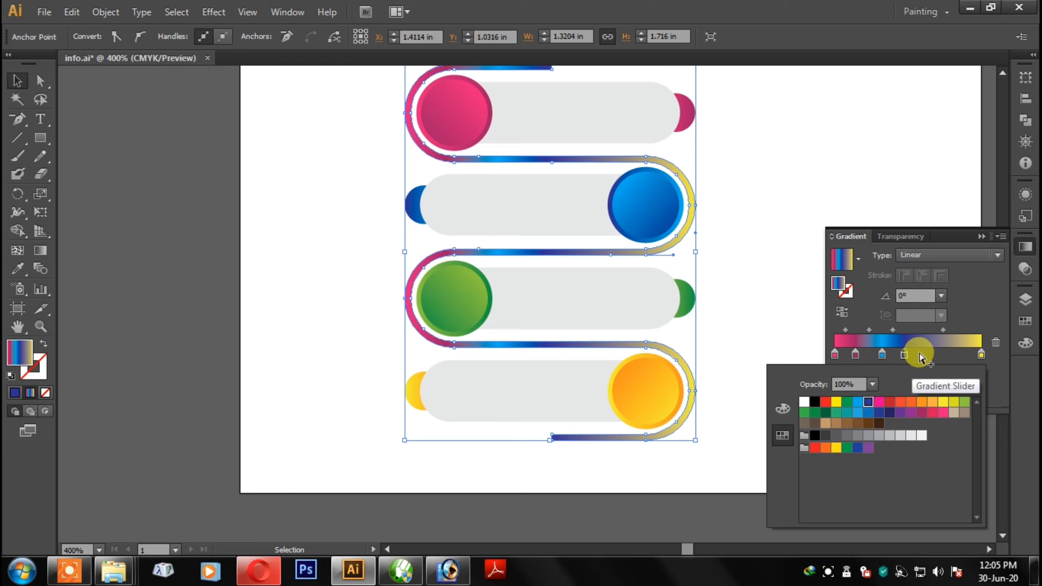
pyautogui.click(964, 402)
pyautogui.click(940, 354)
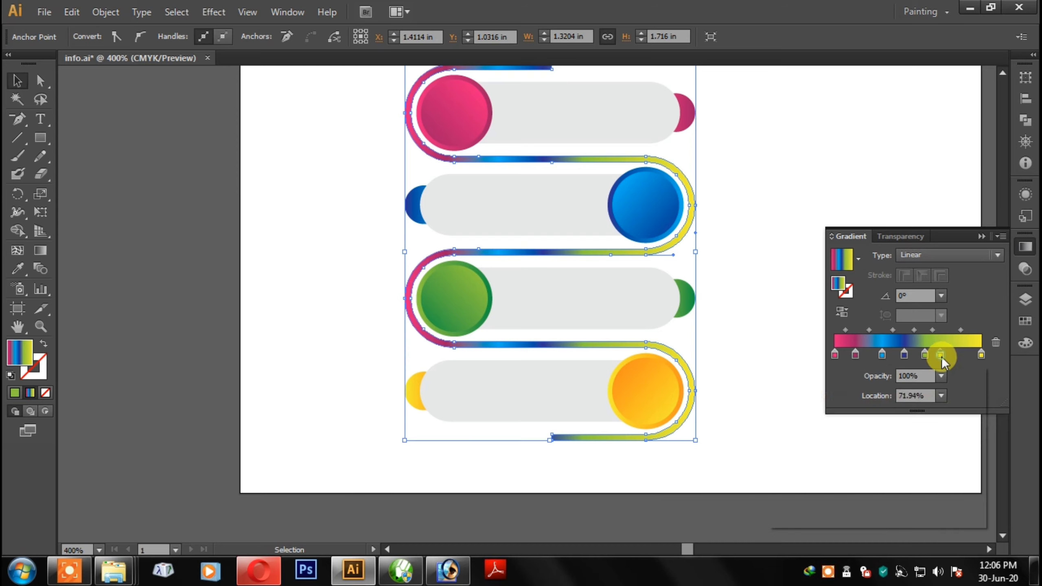
pyautogui.doubleClick(940, 355)
pyautogui.click(814, 412)
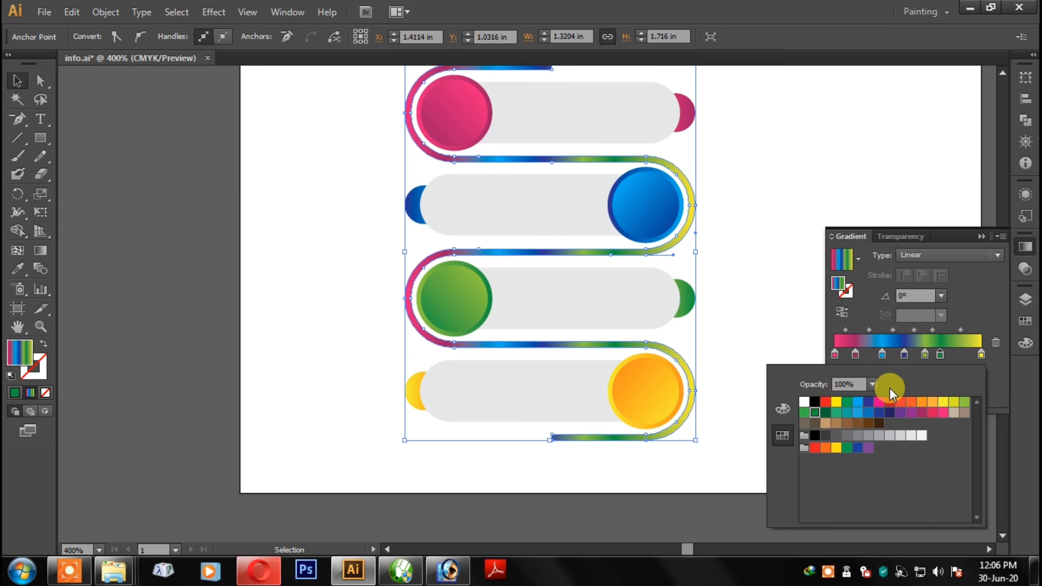
pyautogui.click(941, 355)
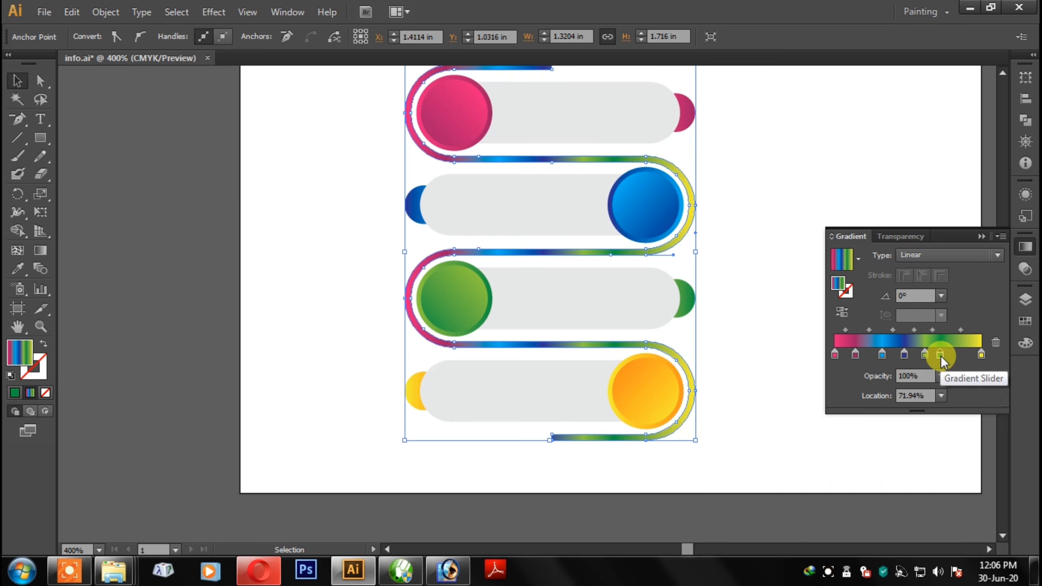
pyautogui.moveTo(941, 355); pyautogui.dragTo(944, 355)
pyautogui.doubleClick(960, 355)
pyautogui.click(962, 354)
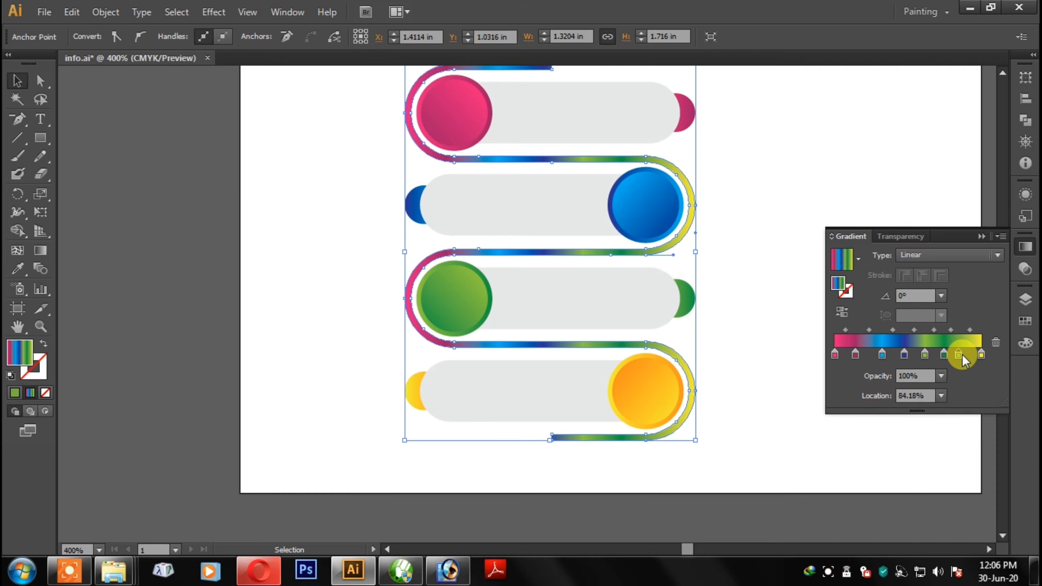
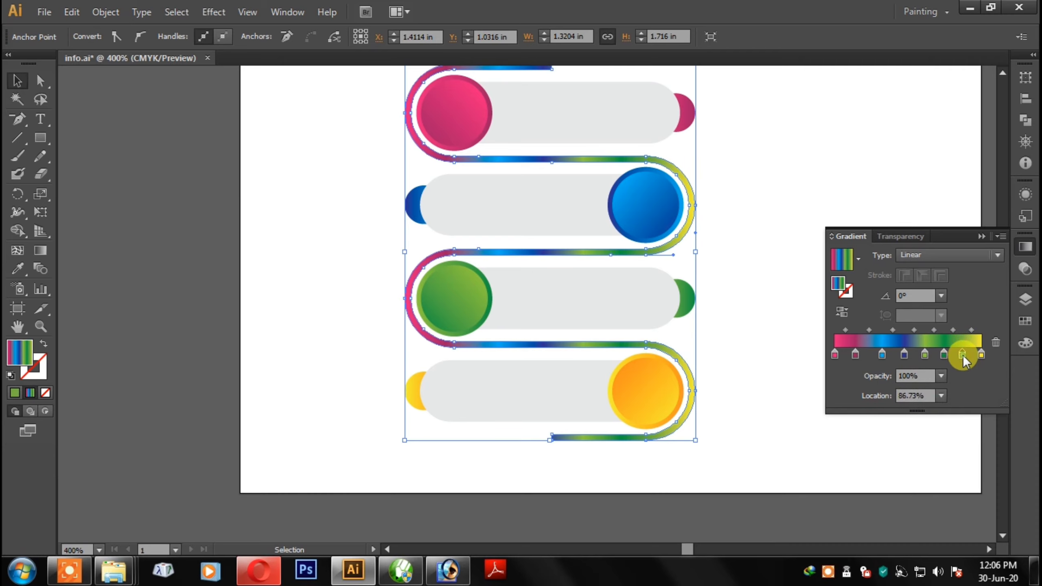
# Change the serpentine gradient's last stop colour to orange.
pyautogui.doubleClick(962, 355)
pyautogui.click(923, 402)
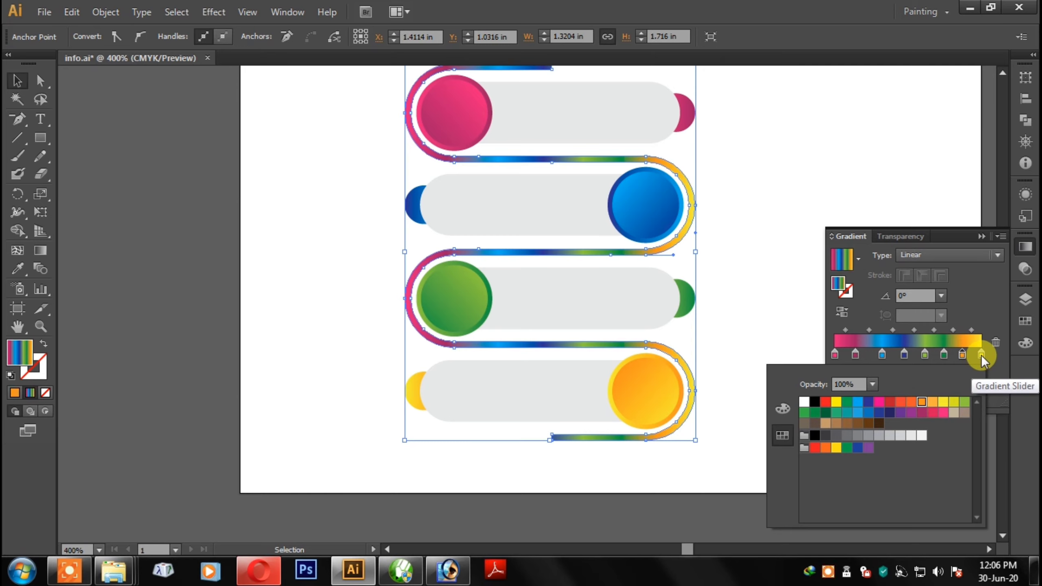
pyautogui.click(897, 193)
pyautogui.click(904, 222)
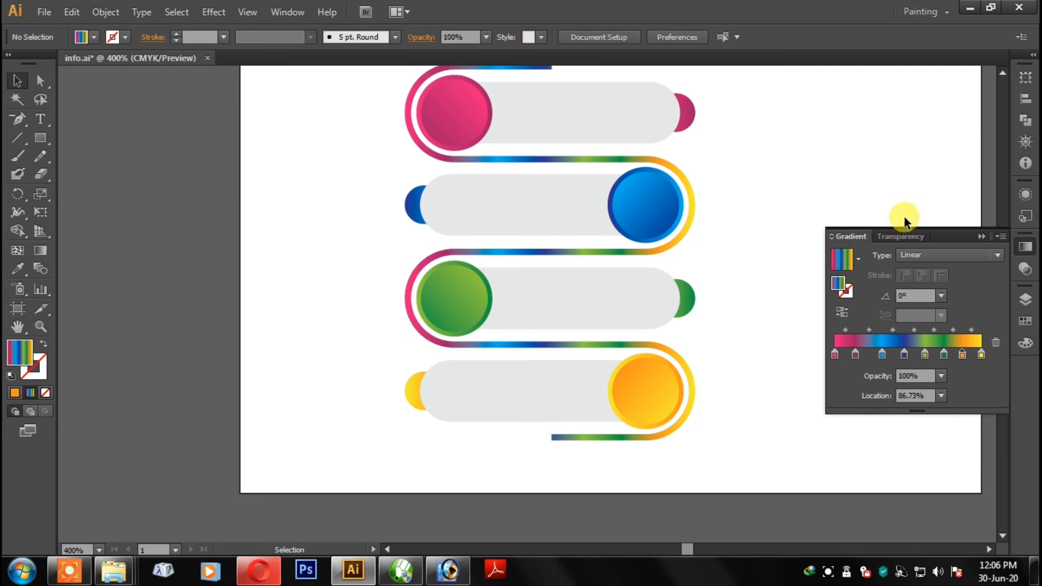
pyautogui.click(982, 236)
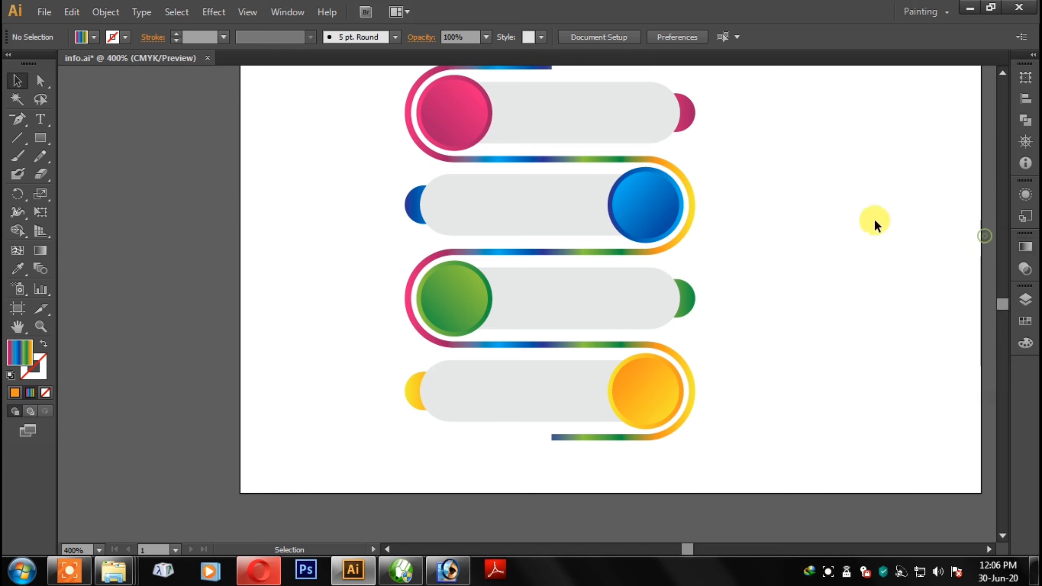
# Redraw the line's gradient vertically, running from the path's top end to its bottom.
pyautogui.click(682, 182)
pyautogui.click(1026, 248)
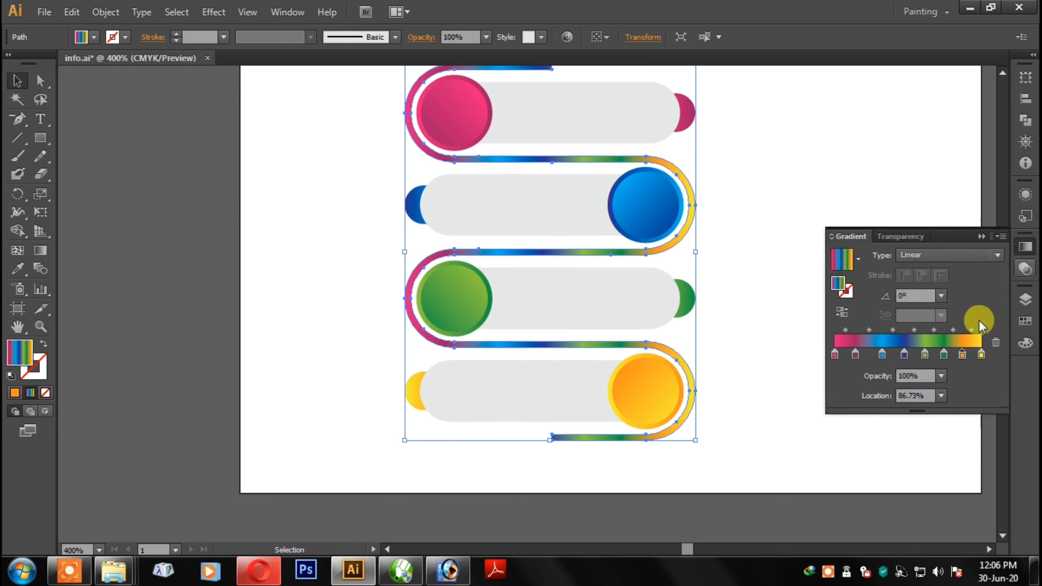
pyautogui.click(41, 250)
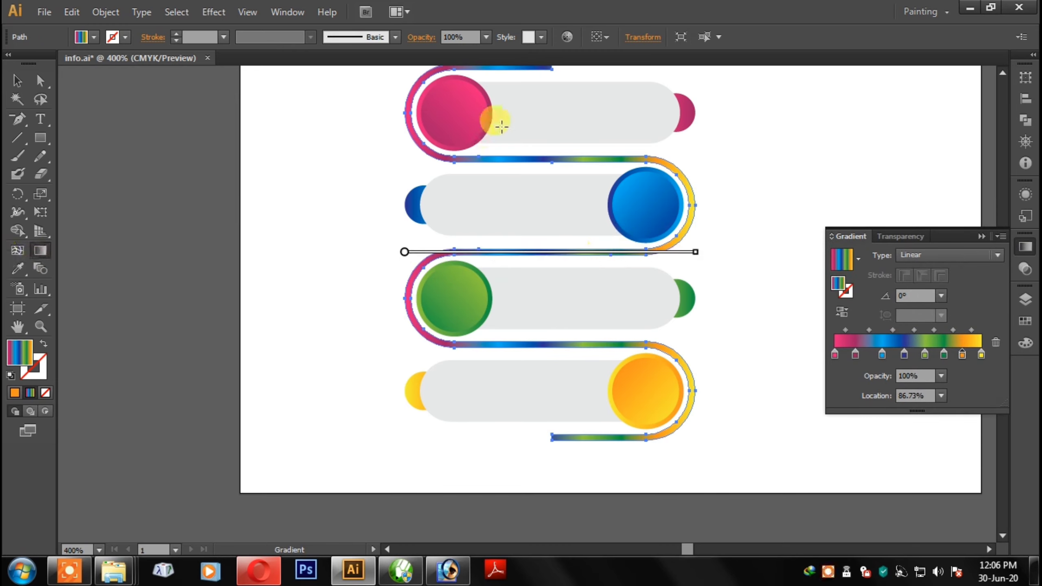
pyautogui.moveTo(538, 108); pyautogui.dragTo(538, 261)
pyautogui.moveTo(551, 438); pyautogui.dragTo(552, 437)
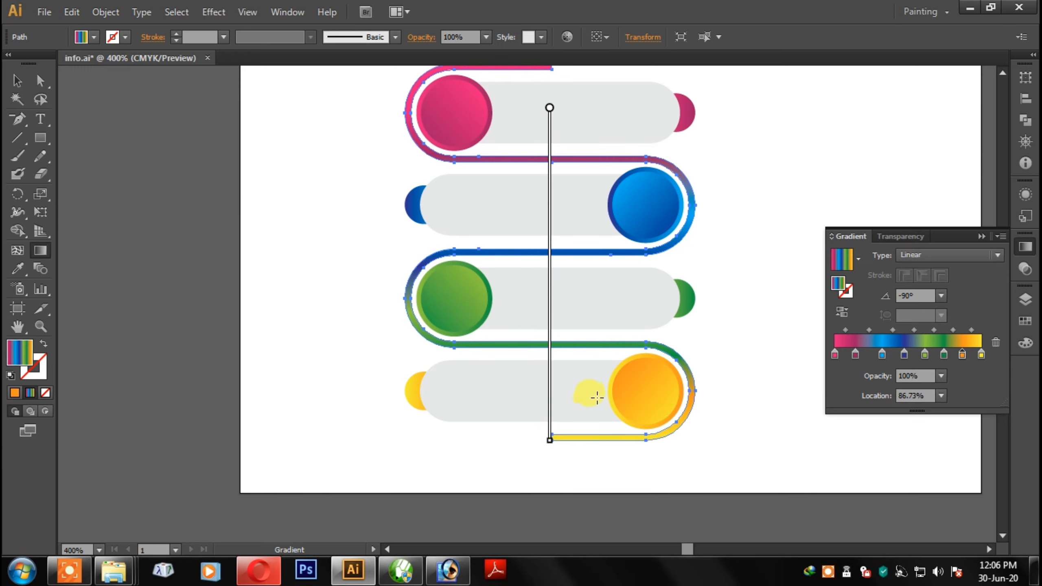
pyautogui.hotkey('ctrl', '-')
pyautogui.moveTo(545, 120); pyautogui.dragTo(549, 369)
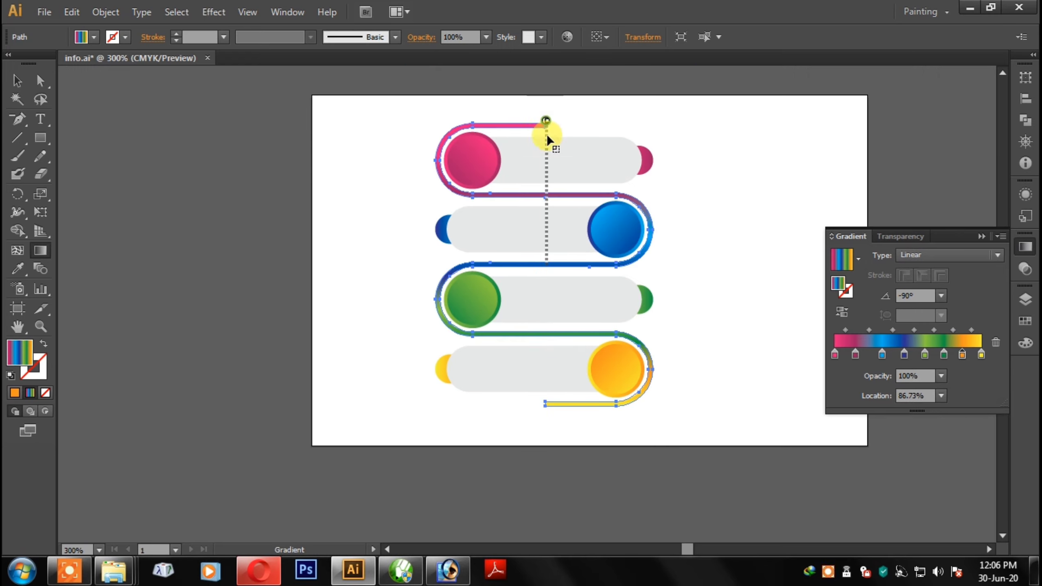
pyautogui.moveTo(548, 405); pyautogui.dragTo(545, 408)
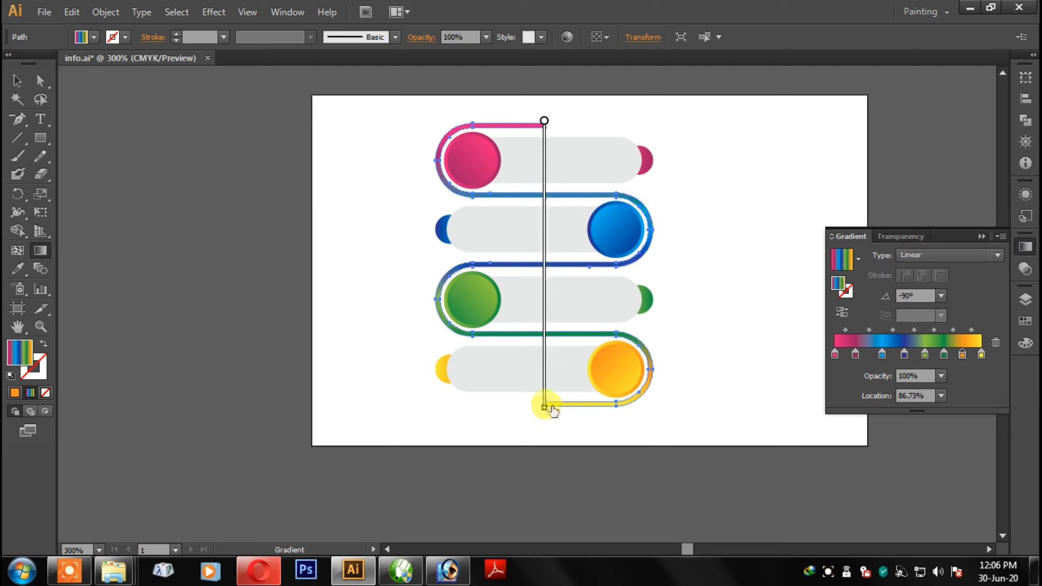
# Move the green gradient stop up the line toward the green row.
pyautogui.press('v')
pyautogui.click(689, 210)
pyautogui.hotkey('ctrl', '+')
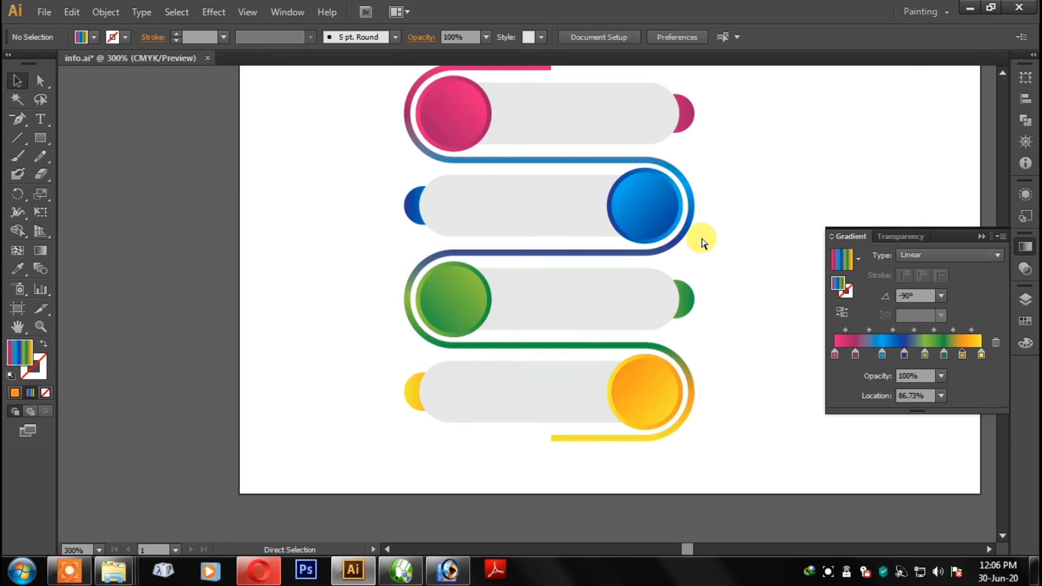
pyautogui.click(685, 228)
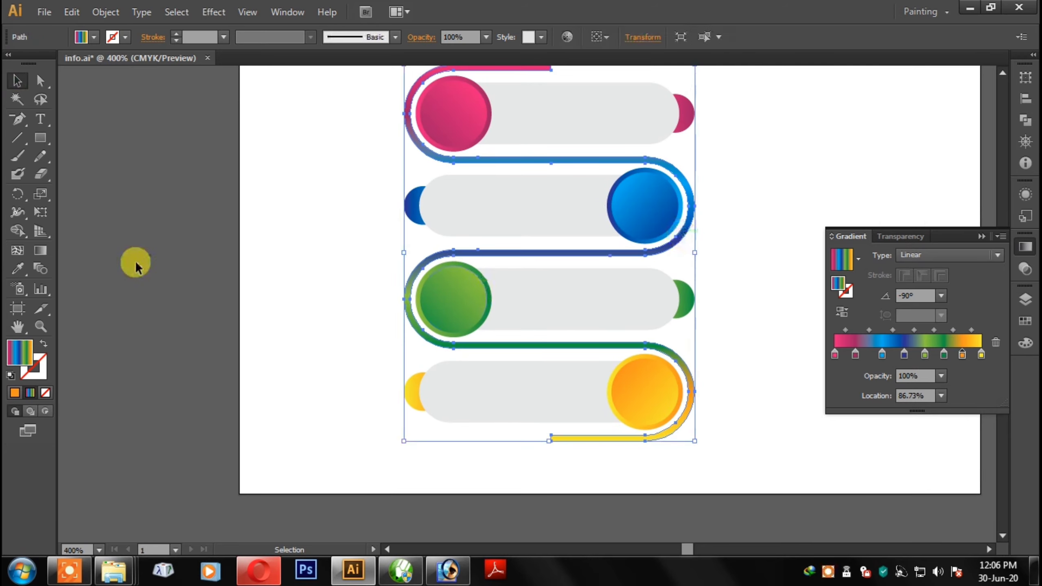
pyautogui.press('g')
pyautogui.moveTo(551, 293)
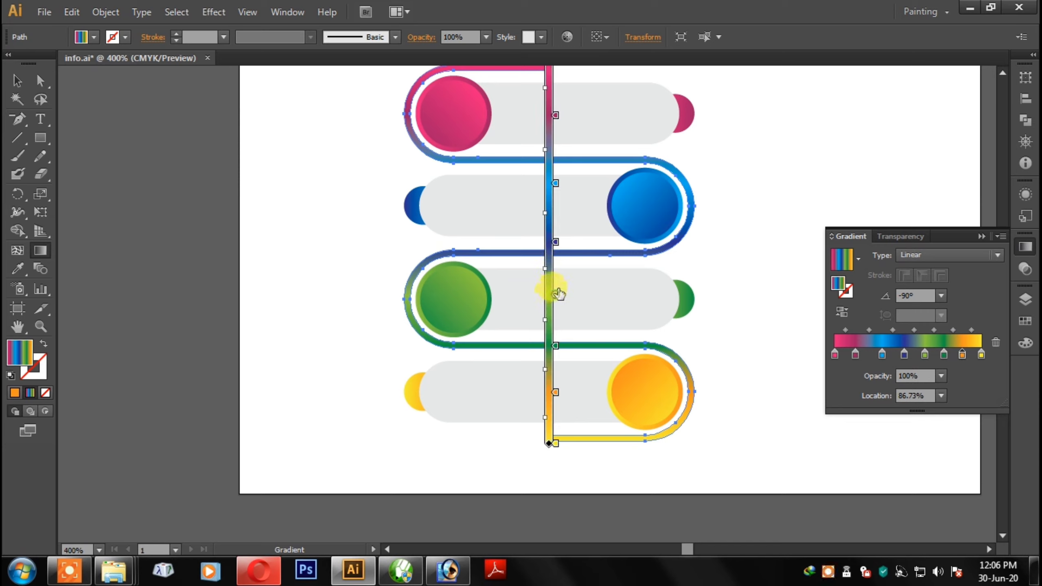
pyautogui.moveTo(560, 284); pyautogui.dragTo(560, 236)
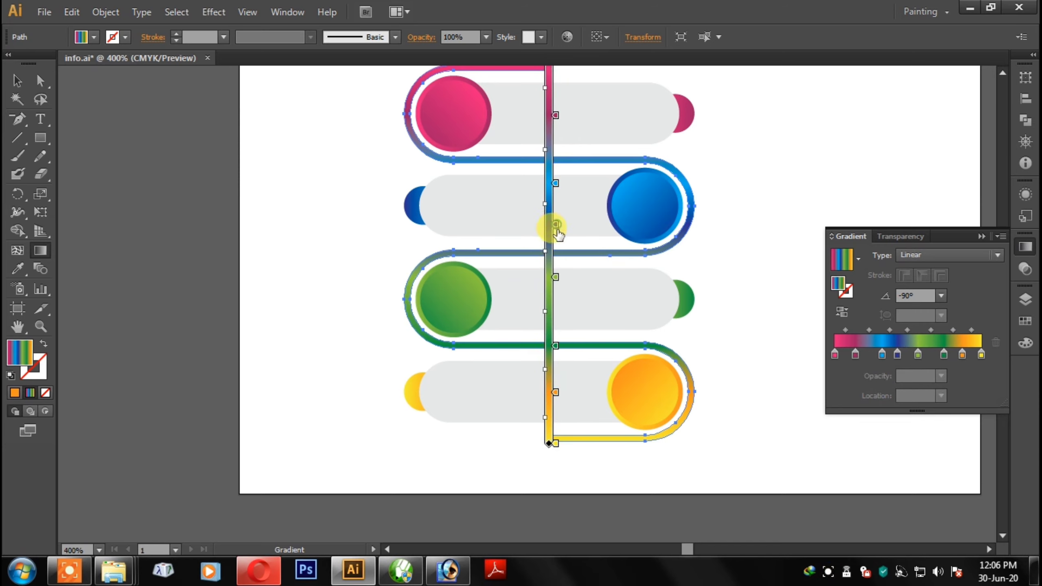
pyautogui.moveTo(558, 234); pyautogui.dragTo(558, 141)
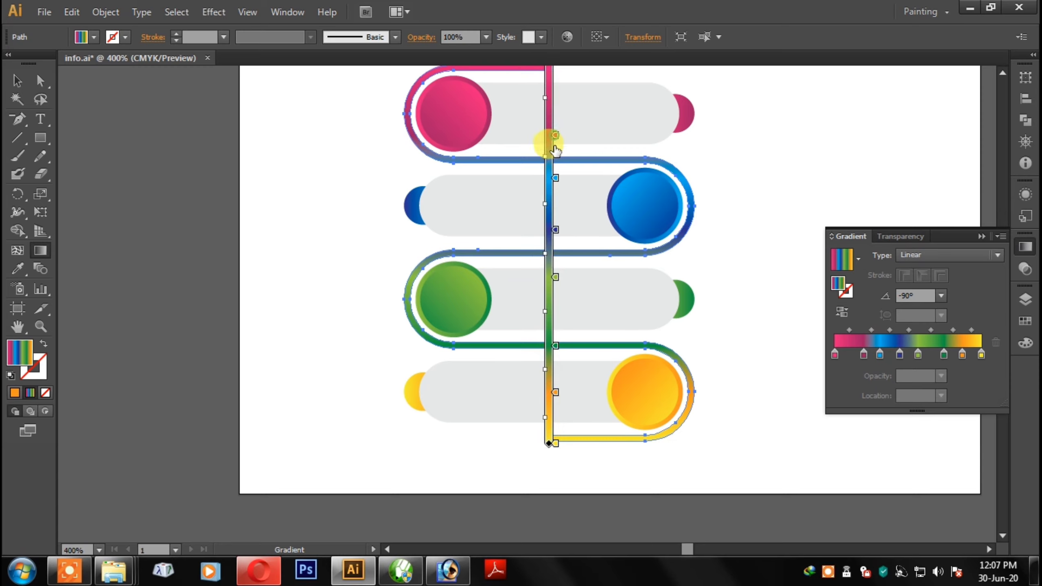
# Stretch the gradient along the full line height and fine-tune the green and orange stops.
pyautogui.click(557, 179)
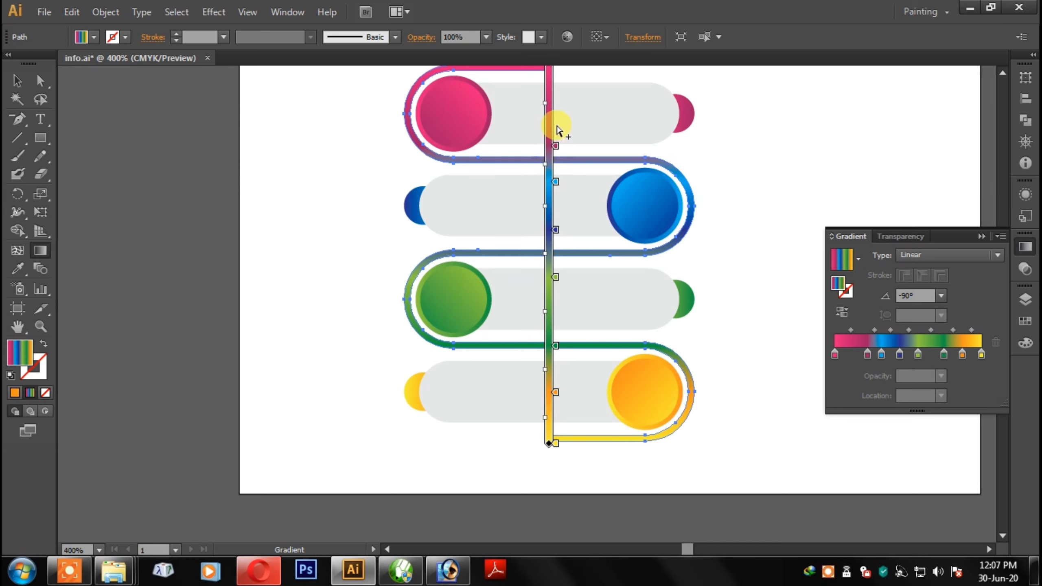
pyautogui.moveTo(557, 179)
pyautogui.mouseDown()
pyautogui.moveTo(562, 419)
pyautogui.moveTo(556, 382)
pyautogui.mouseUp()
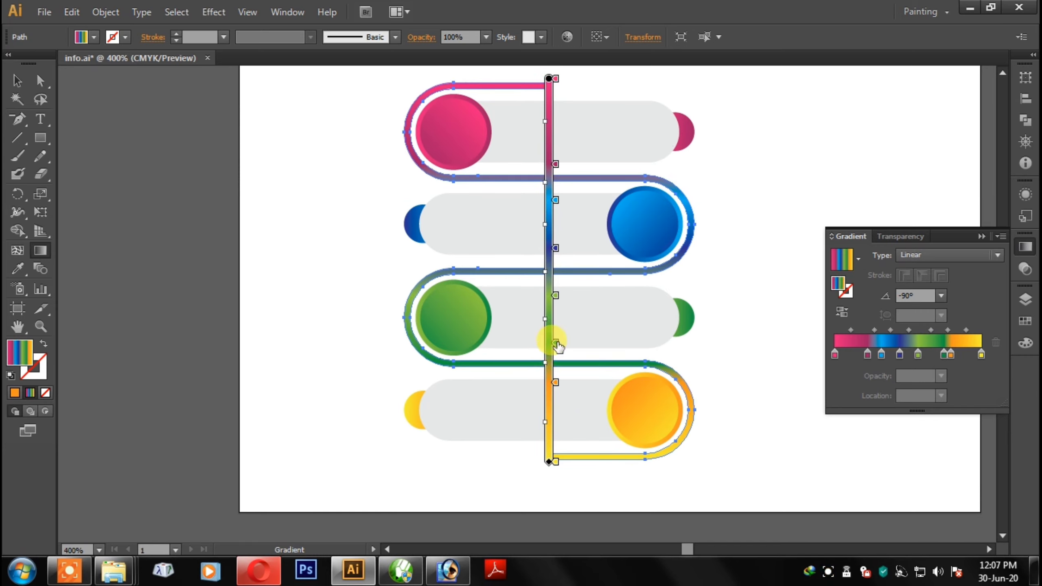
pyautogui.moveTo(558, 346); pyautogui.dragTo(558, 378)
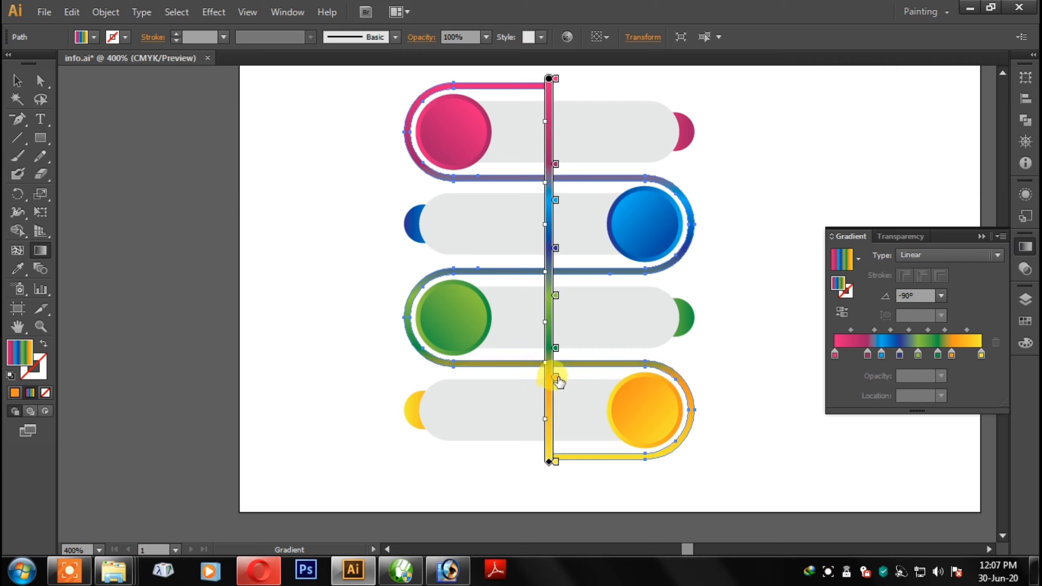
pyautogui.moveTo(558, 380); pyautogui.dragTo(557, 374)
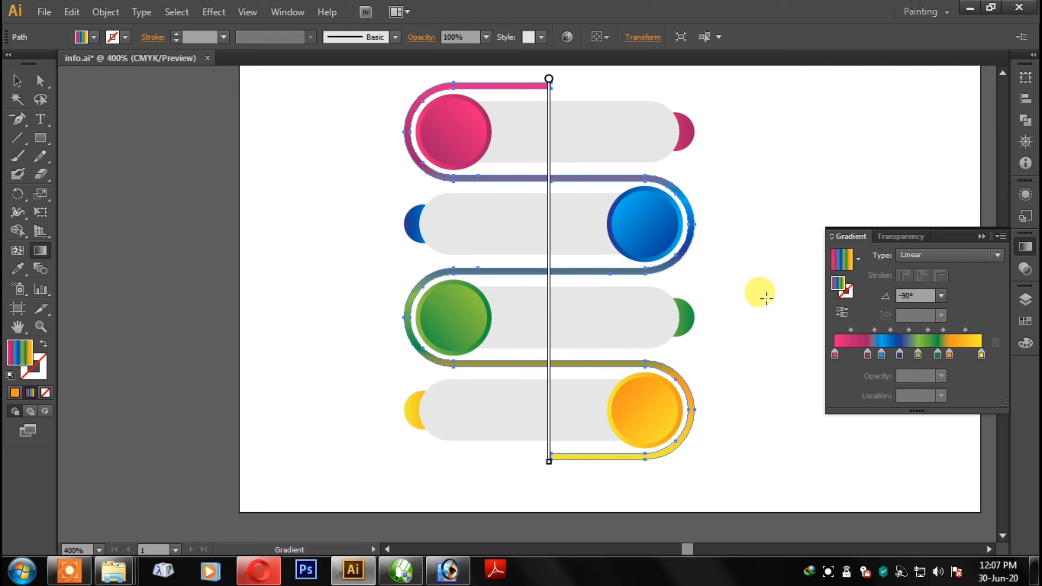
pyautogui.click(17, 81)
pyautogui.click(278, 205)
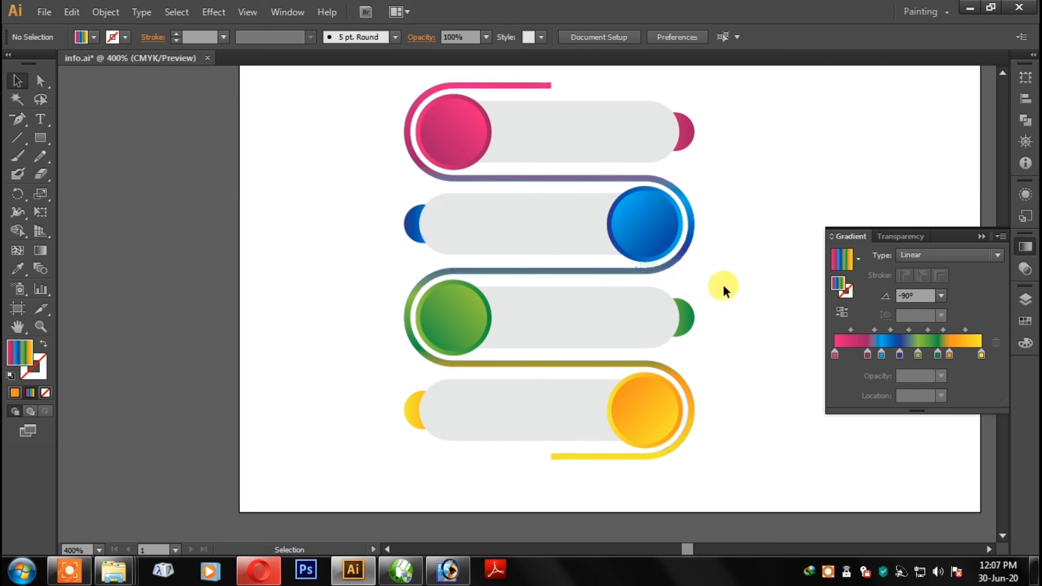
# Duplicate the pink circle and offset the copy slightly down and right.
pyautogui.click(981, 236)
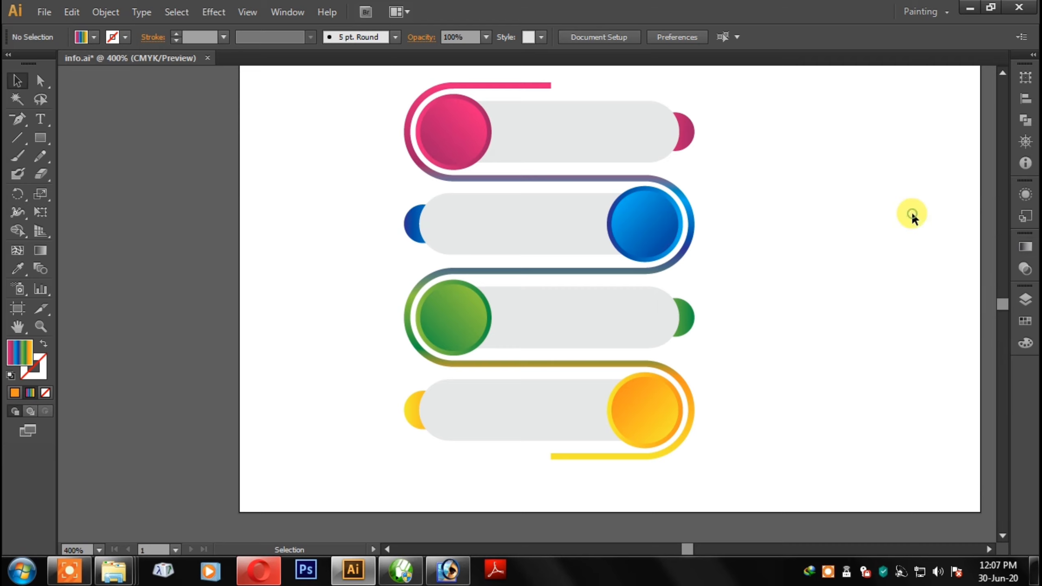
pyautogui.hotkey('ctrl', '+')
pyautogui.scroll(5, 656, 328)
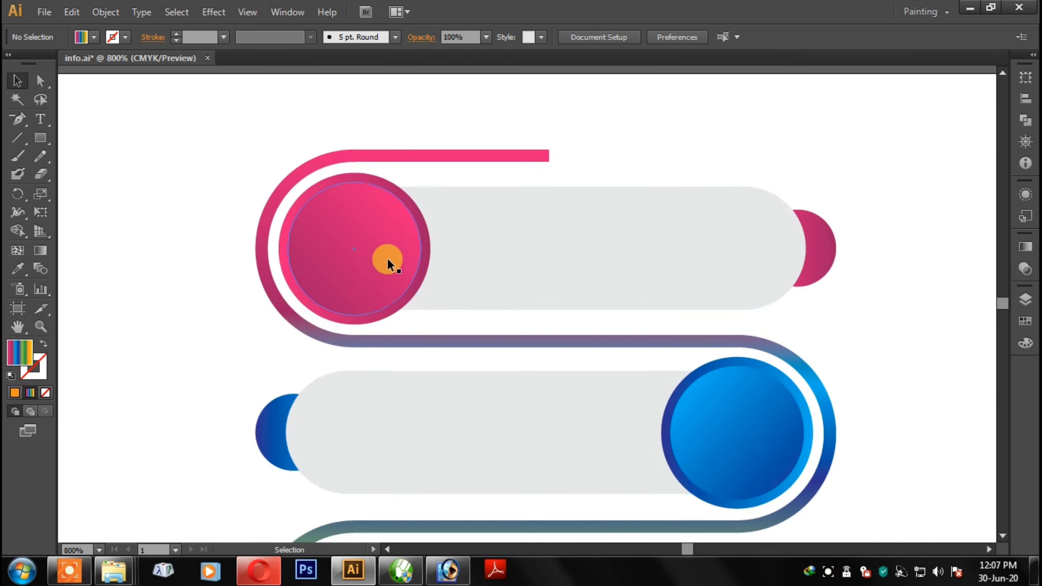
pyautogui.rightClick(396, 229)
pyautogui.click(636, 153)
pyautogui.moveTo(423, 228); pyautogui.dragTo(434, 231)
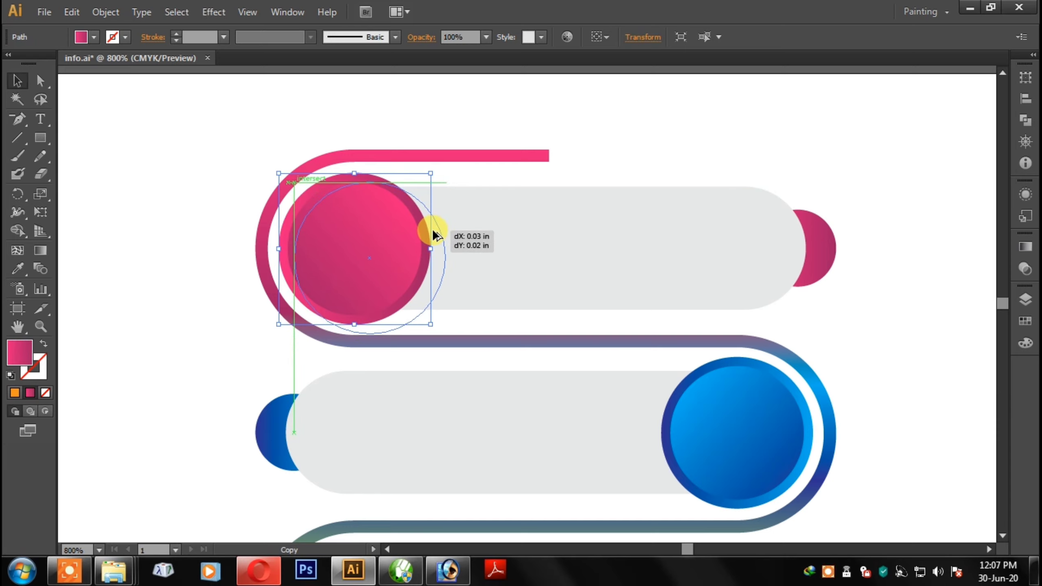
pyautogui.moveTo(434, 231); pyautogui.dragTo(449, 240)
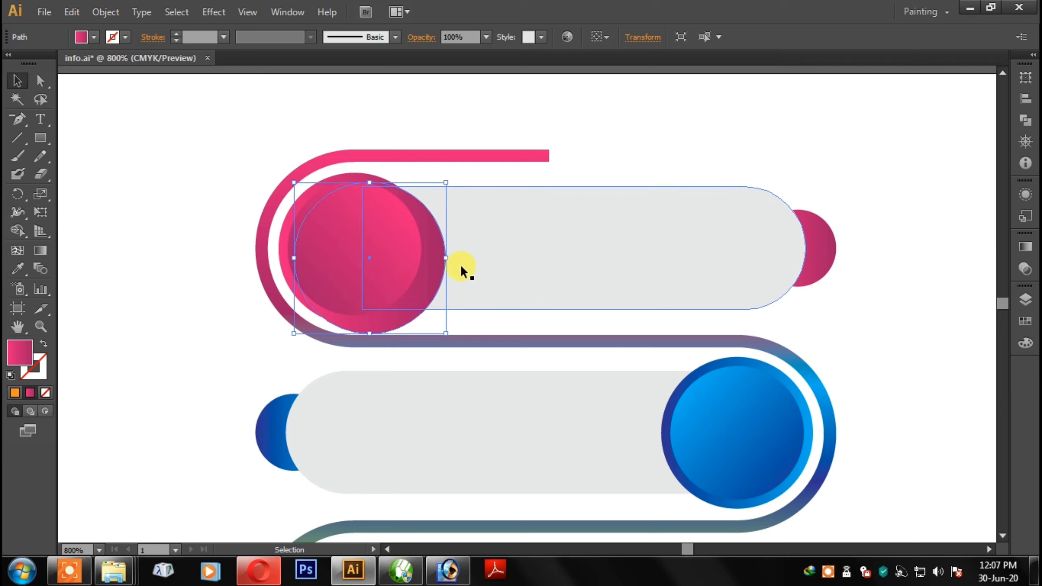
pyautogui.press('a')
pyautogui.press('v')
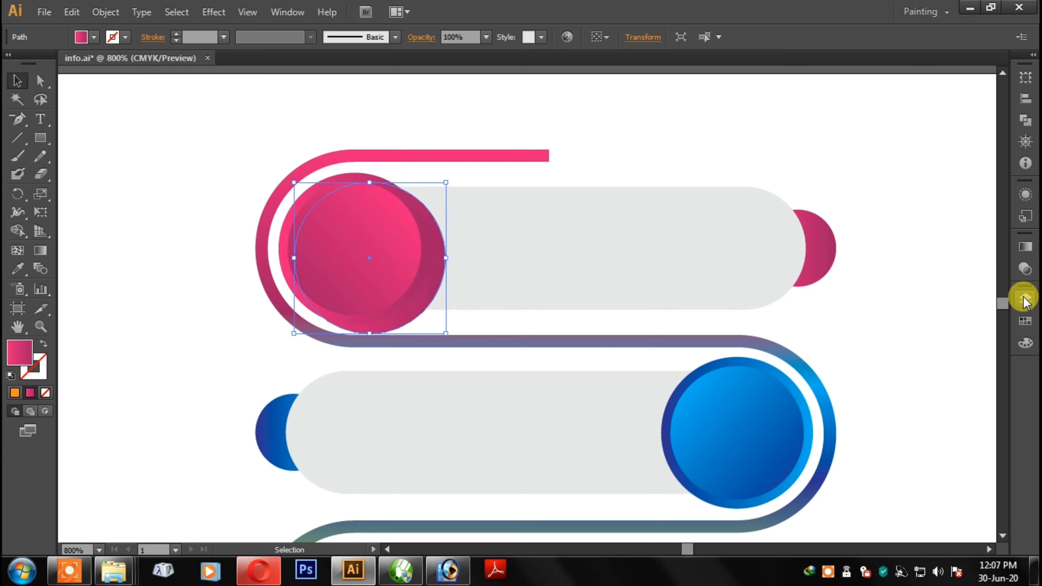
# Fill the circle copy black and give it a 3.9 px Gaussian Blur.
pyautogui.click(94, 37)
pyautogui.click(43, 65)
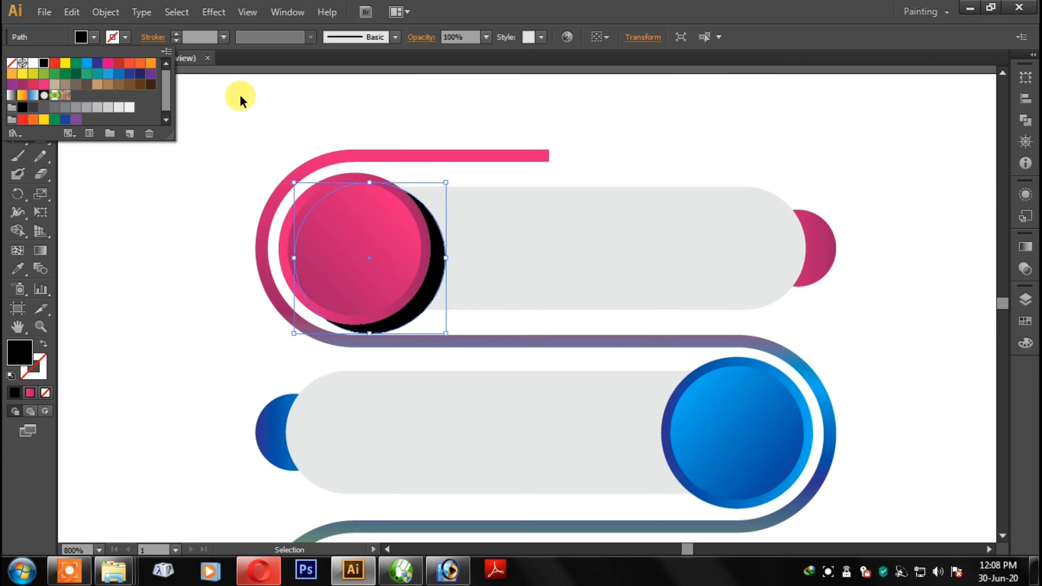
pyautogui.click(233, 98)
pyautogui.click(213, 12)
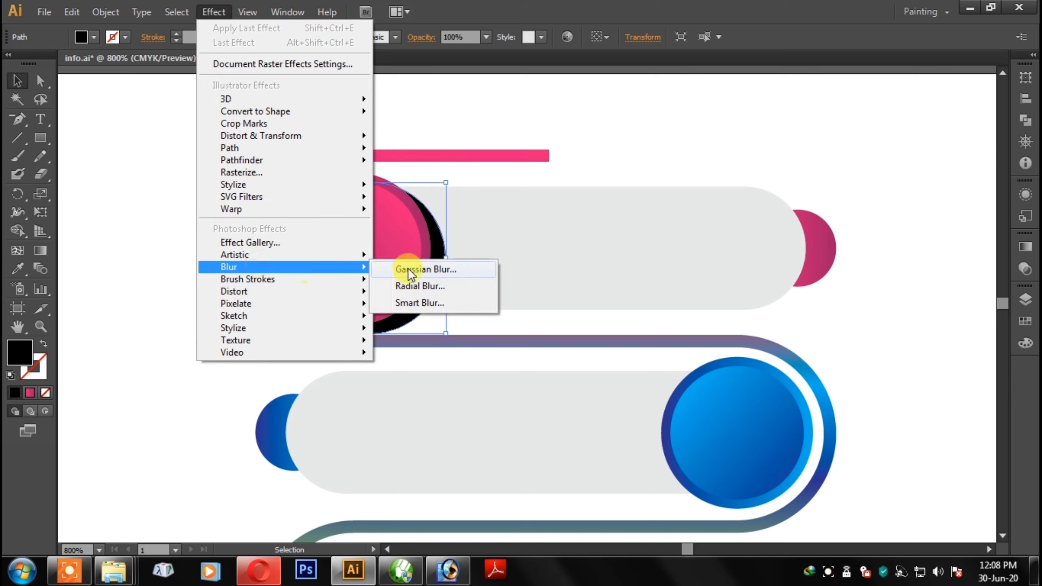
pyautogui.click(423, 268)
pyautogui.click(689, 300)
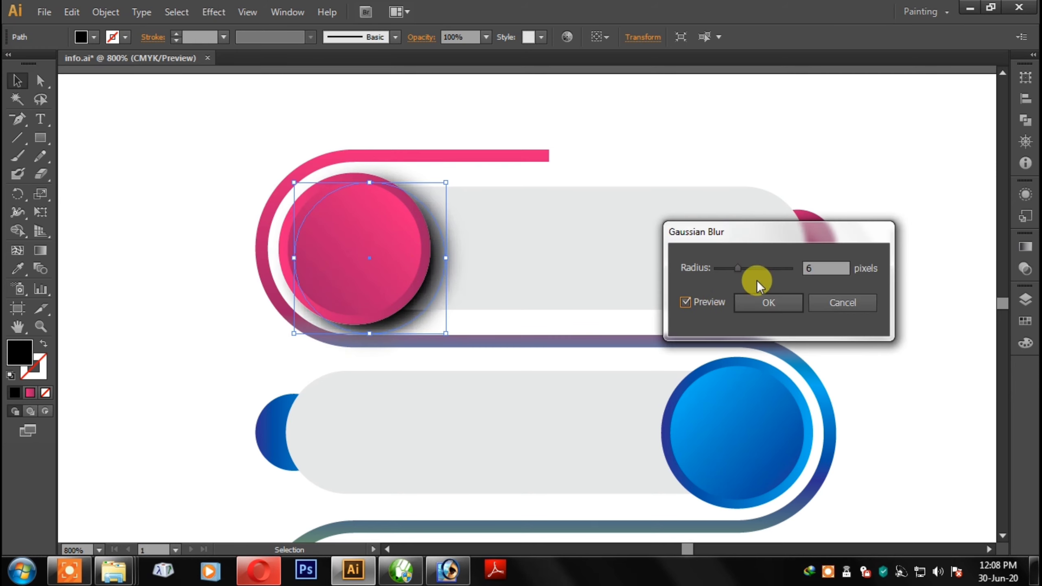
pyautogui.click(734, 269)
pyautogui.moveTo(733, 270); pyautogui.dragTo(730, 271)
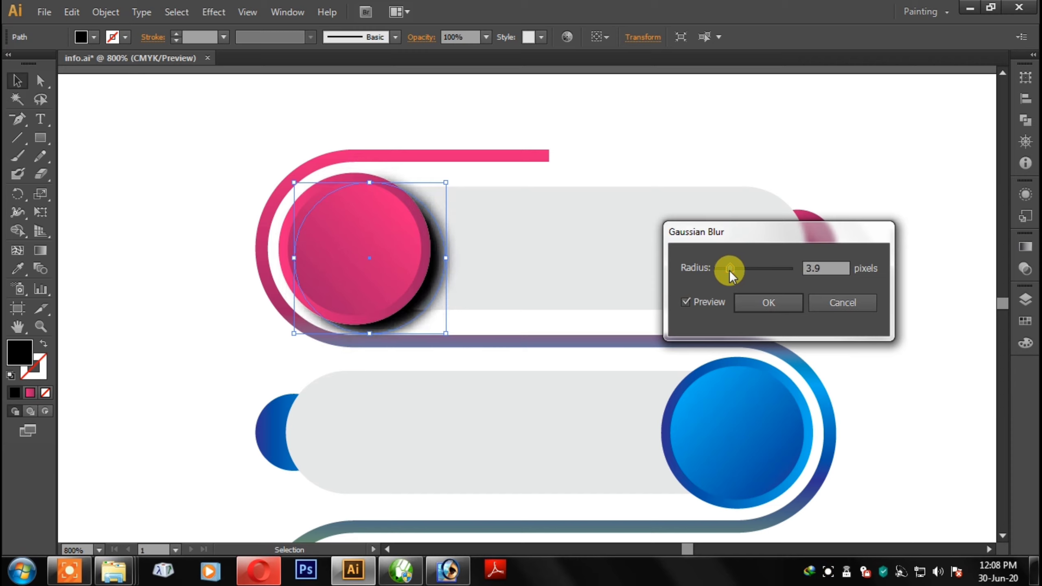
pyautogui.doubleClick(825, 267)
pyautogui.press('Return')
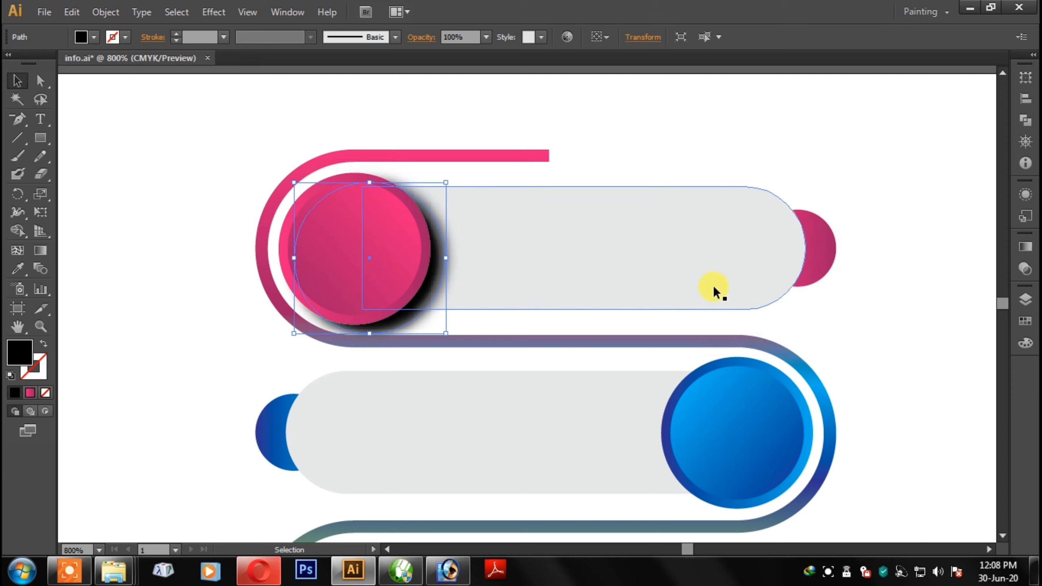
# Set the circle shadow to Multiply blending at 30% opacity.
pyautogui.click(1026, 269)
pyautogui.click(904, 257)
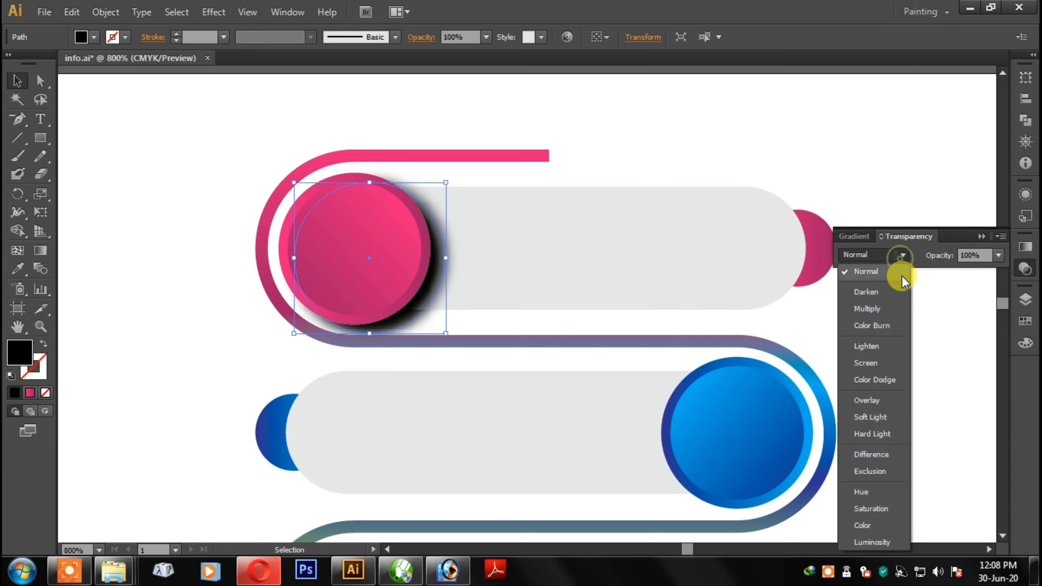
pyautogui.click(891, 305)
pyautogui.click(997, 255)
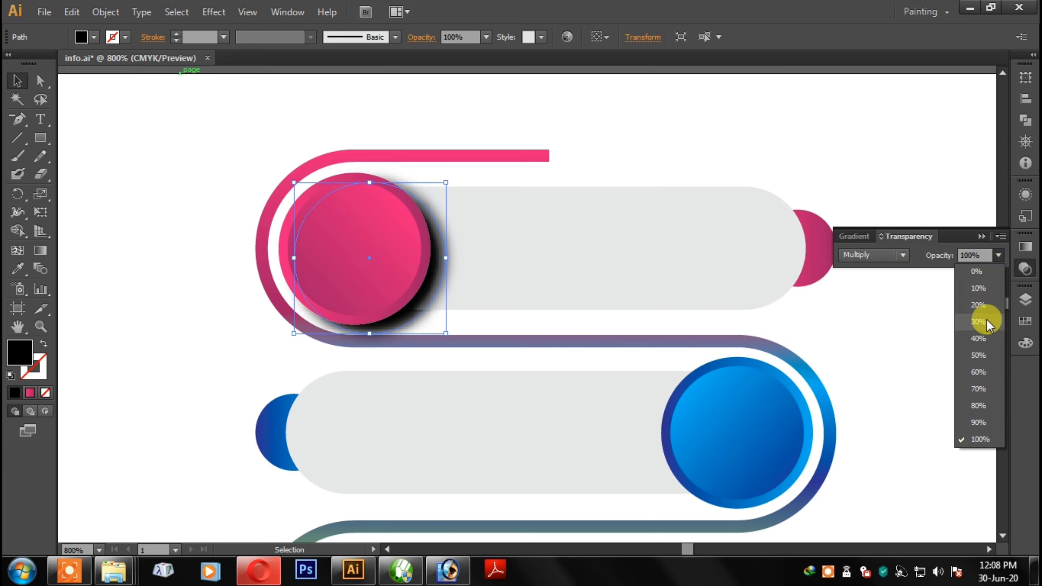
pyautogui.click(979, 339)
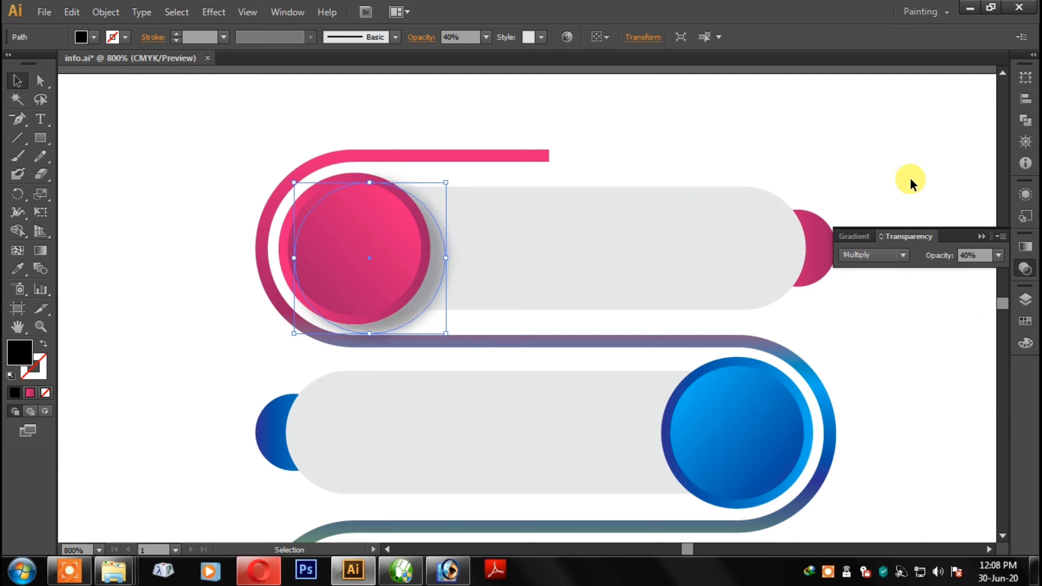
pyautogui.click(997, 256)
pyautogui.click(994, 324)
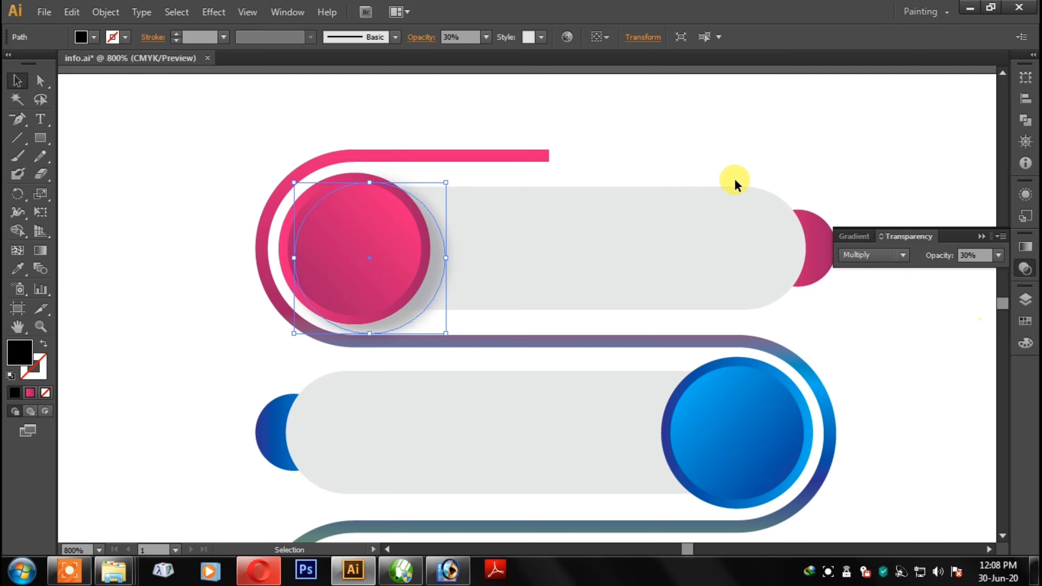
pyautogui.click(734, 175)
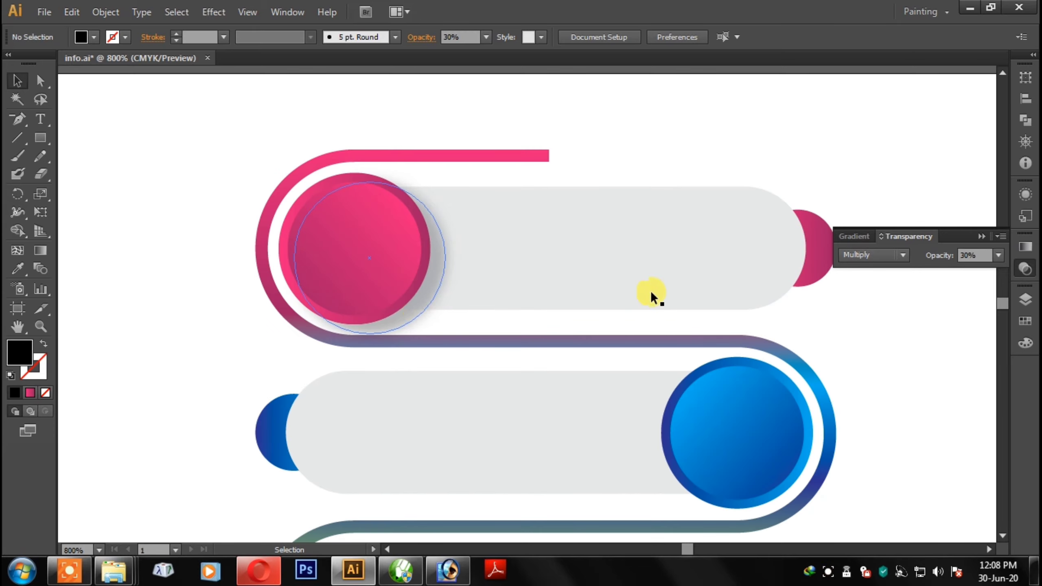
pyautogui.click(650, 289)
pyautogui.hscroll(3, 697, 247)
pyautogui.rightClick(650, 229)
# Duplicate the top grey bar, fill the copy black, and nudge it just under the bar.
pyautogui.click(656, 237)
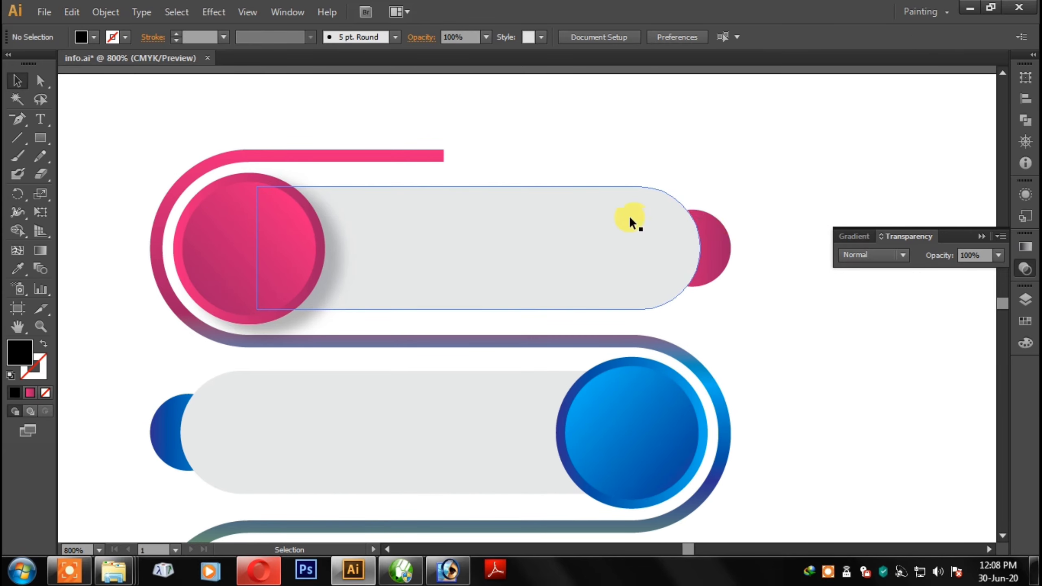
pyautogui.moveTo(629, 222); pyautogui.dragTo(641, 243)
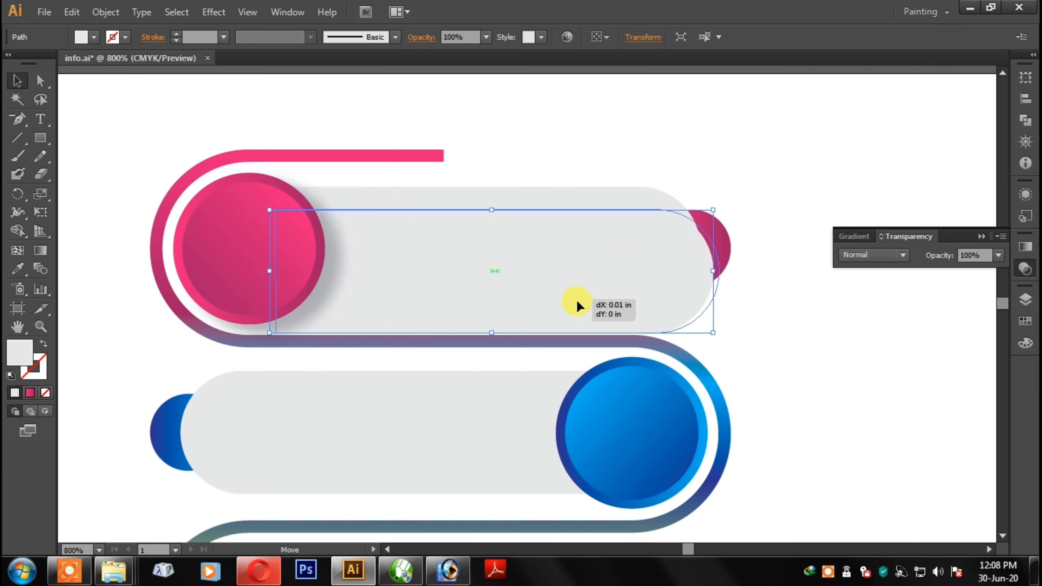
pyautogui.press('a')
pyautogui.click(712, 306)
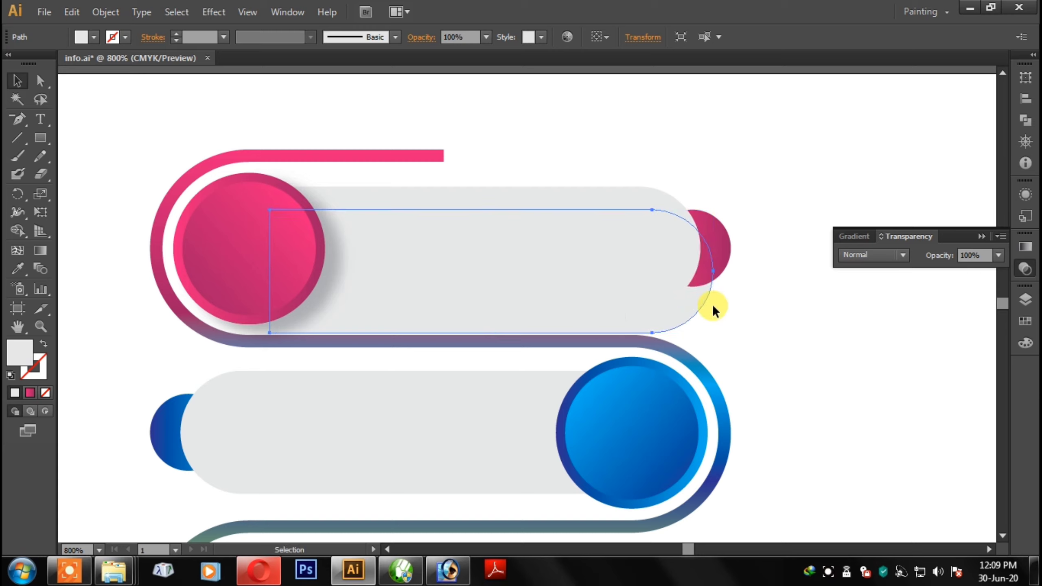
pyautogui.press('v')
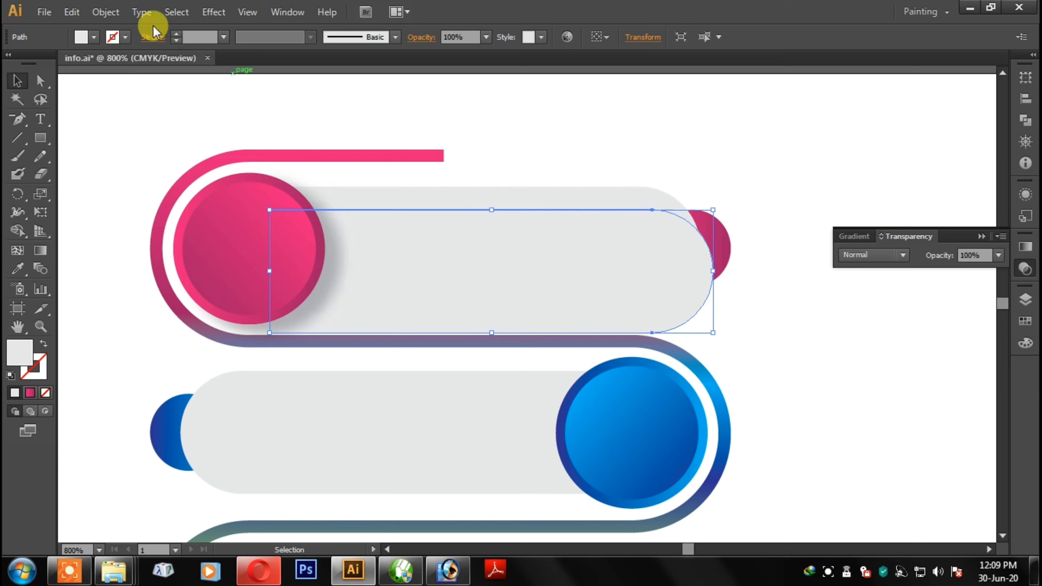
pyautogui.click(82, 36)
pyautogui.click(82, 36)
pyautogui.click(43, 63)
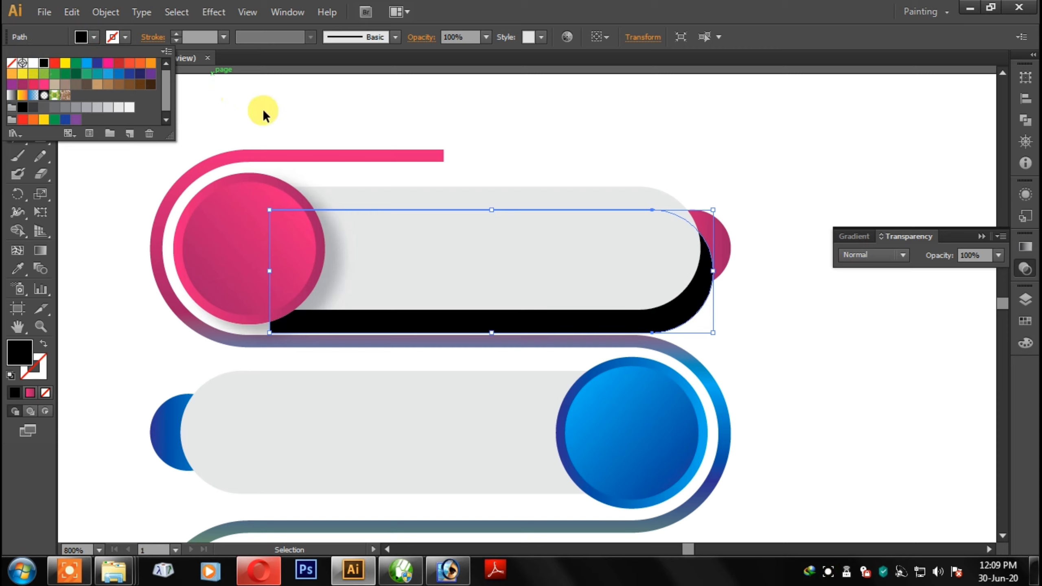
pyautogui.click(749, 164)
pyautogui.click(751, 305)
pyautogui.moveTo(680, 311); pyautogui.dragTo(680, 306)
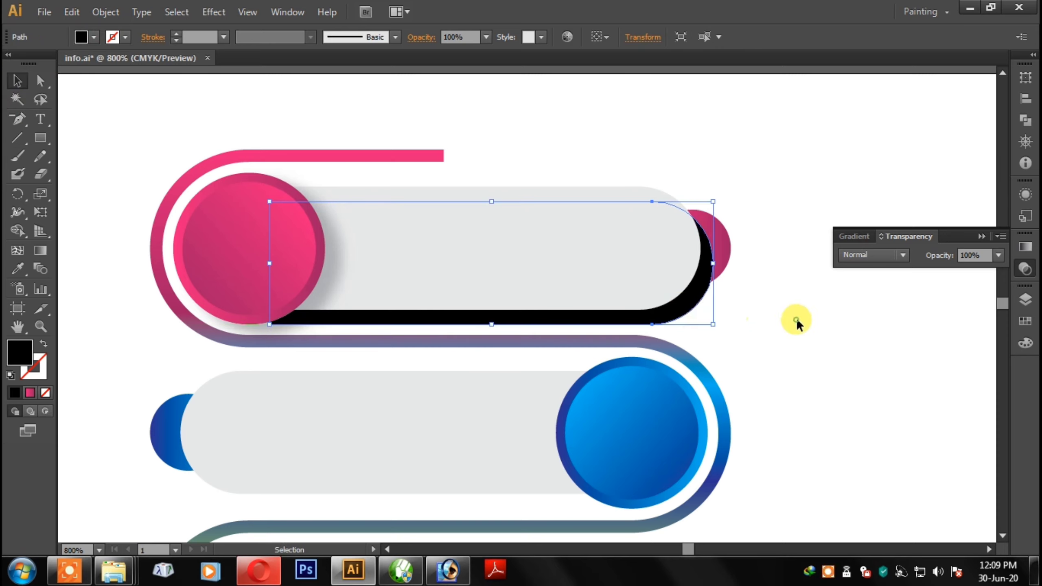
# Apply a 4 px Gaussian Blur to the black bar copy.
pyautogui.click(217, 17)
pyautogui.moveTo(229, 267)
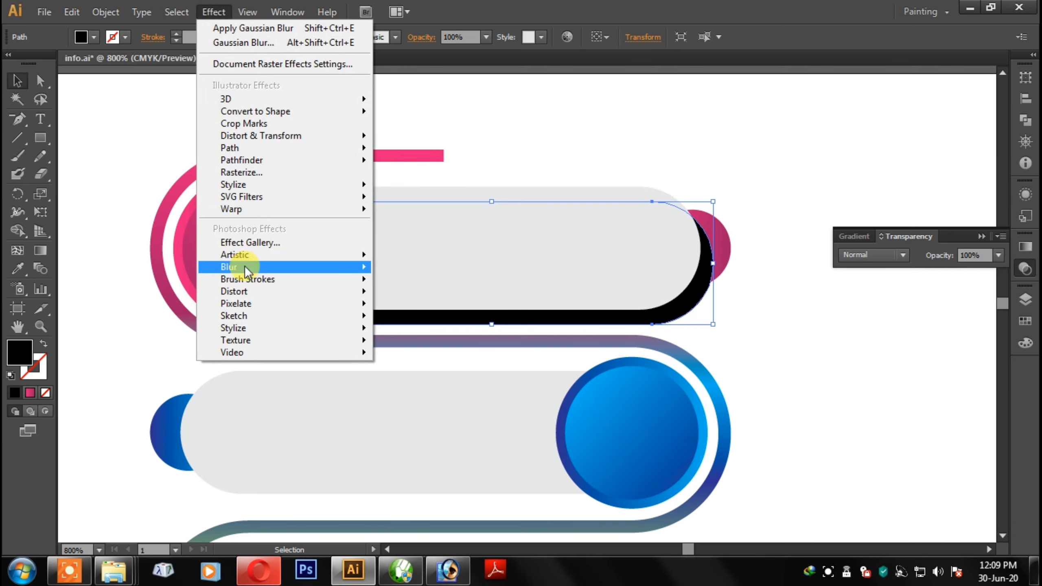
pyautogui.click(438, 271)
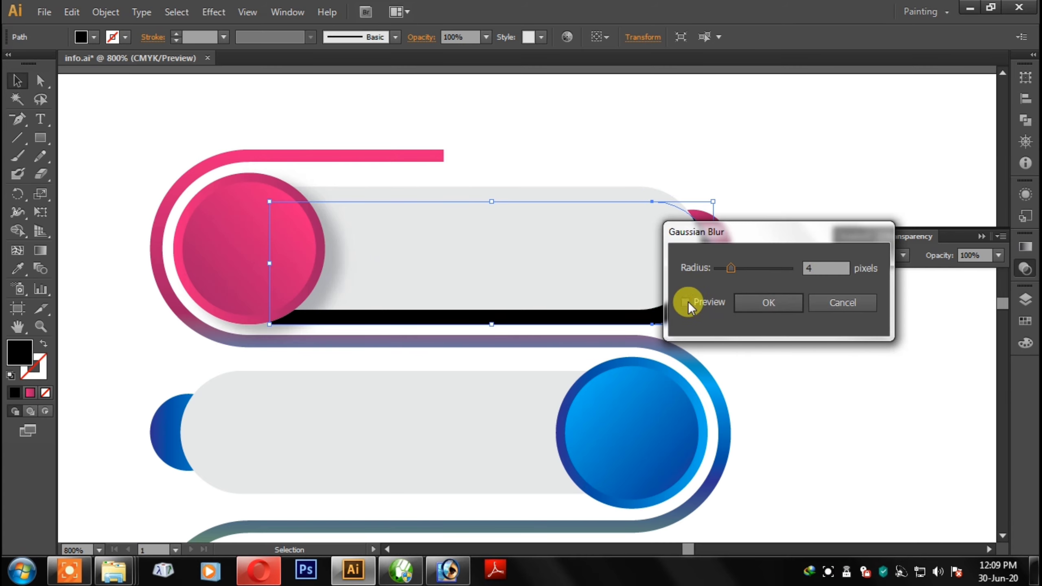
pyautogui.click(687, 302)
pyautogui.click(777, 304)
# Set the bar shadow to Multiply blending at 30% opacity.
pyautogui.click(998, 256)
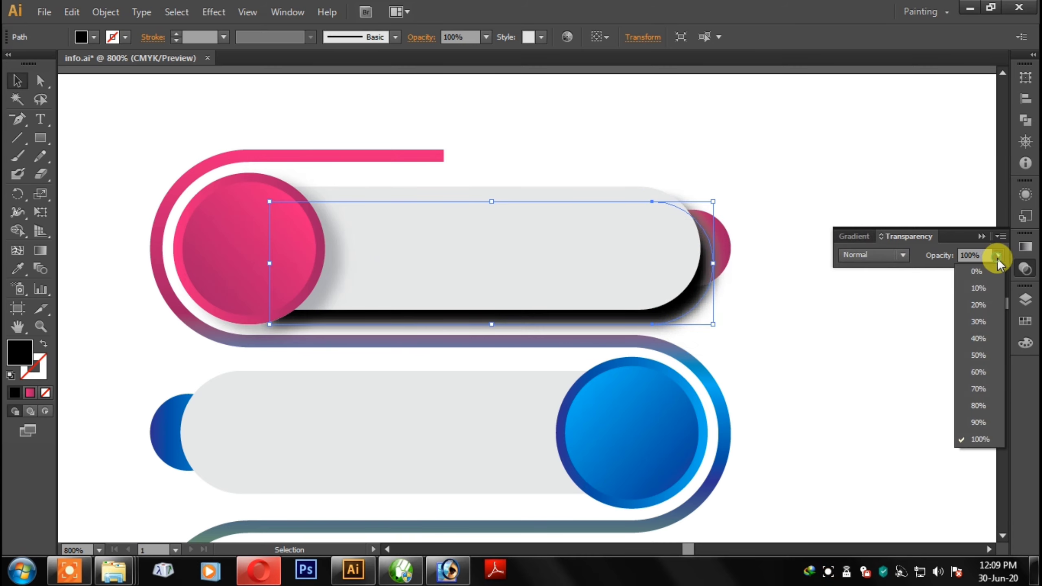
pyautogui.click(989, 323)
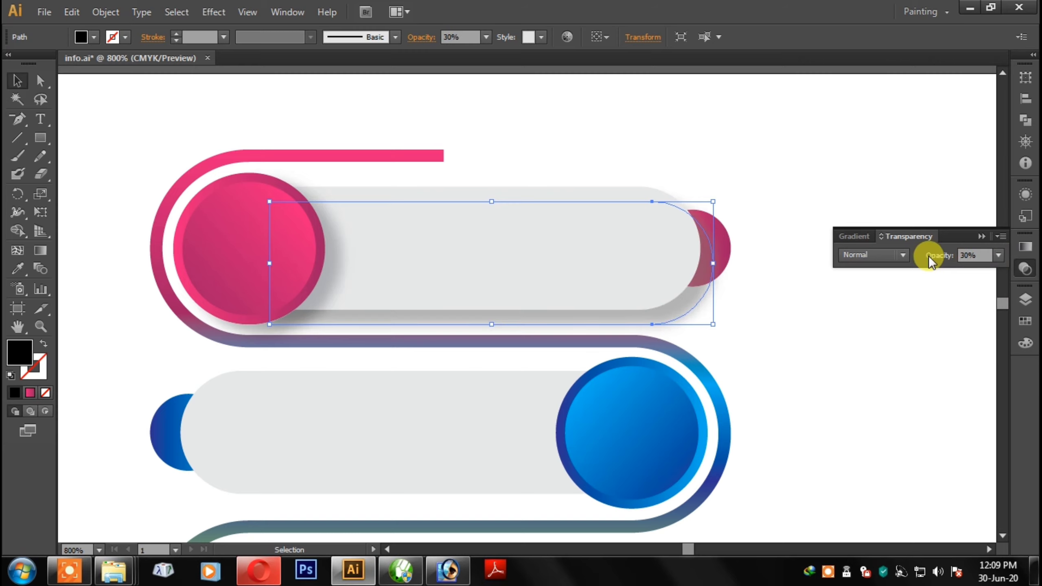
pyautogui.click(903, 255)
pyautogui.click(875, 313)
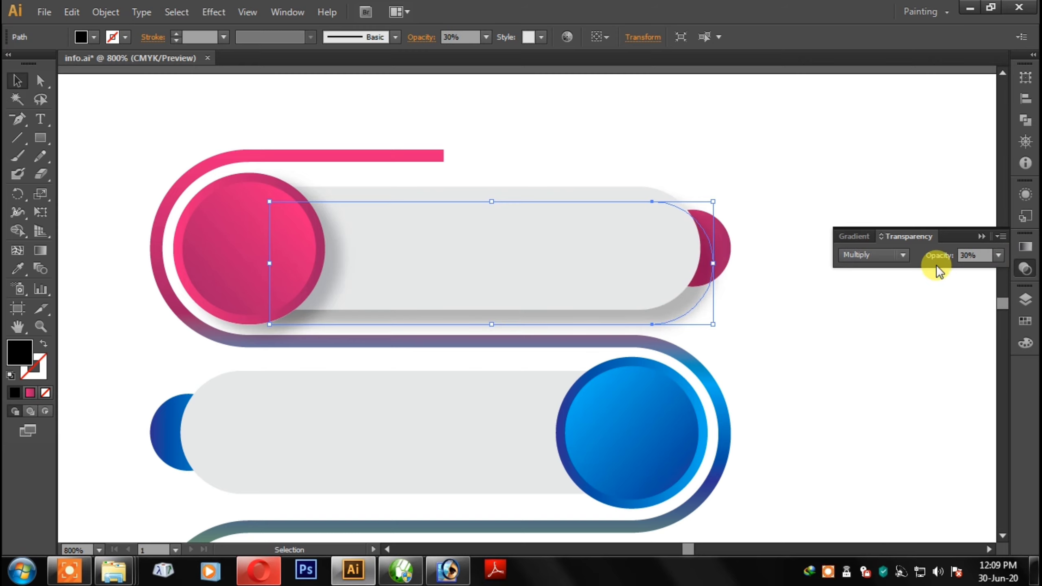
pyautogui.click(998, 255)
pyautogui.click(990, 333)
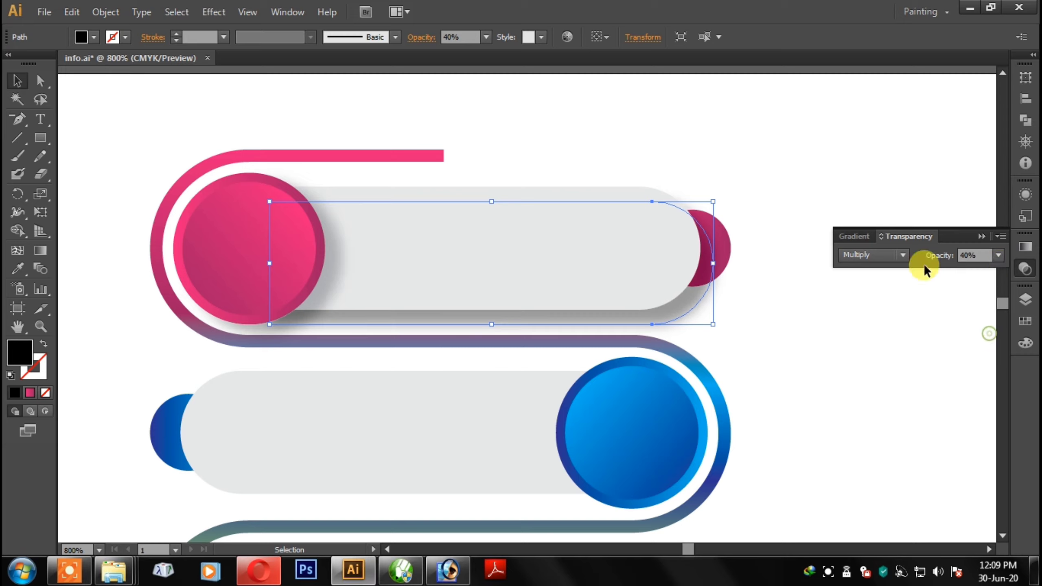
pyautogui.click(998, 255)
pyautogui.click(992, 325)
pyautogui.click(847, 165)
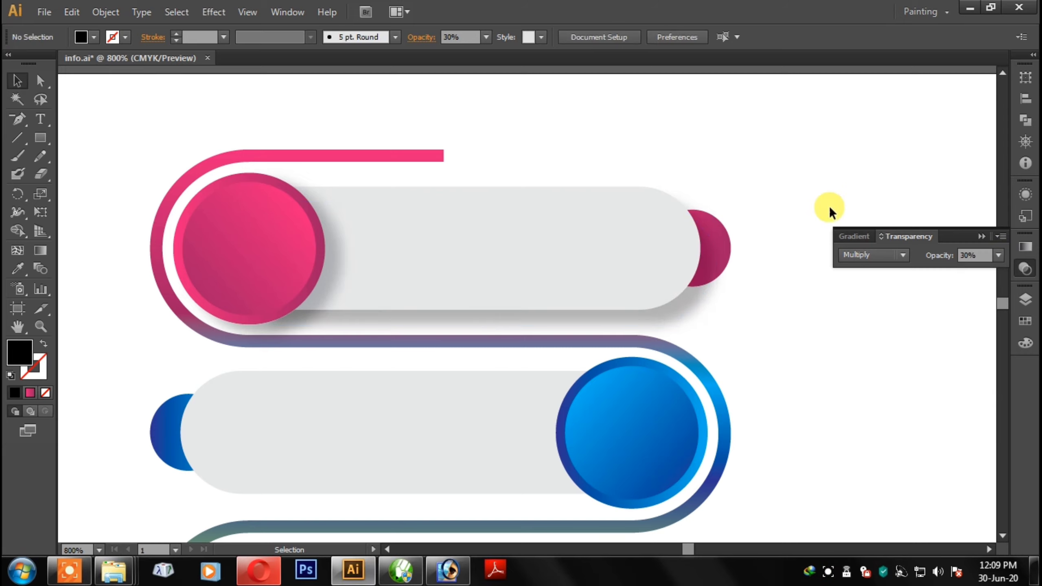
pyautogui.hotkey('ctrl', '-')
pyautogui.click(389, 271)
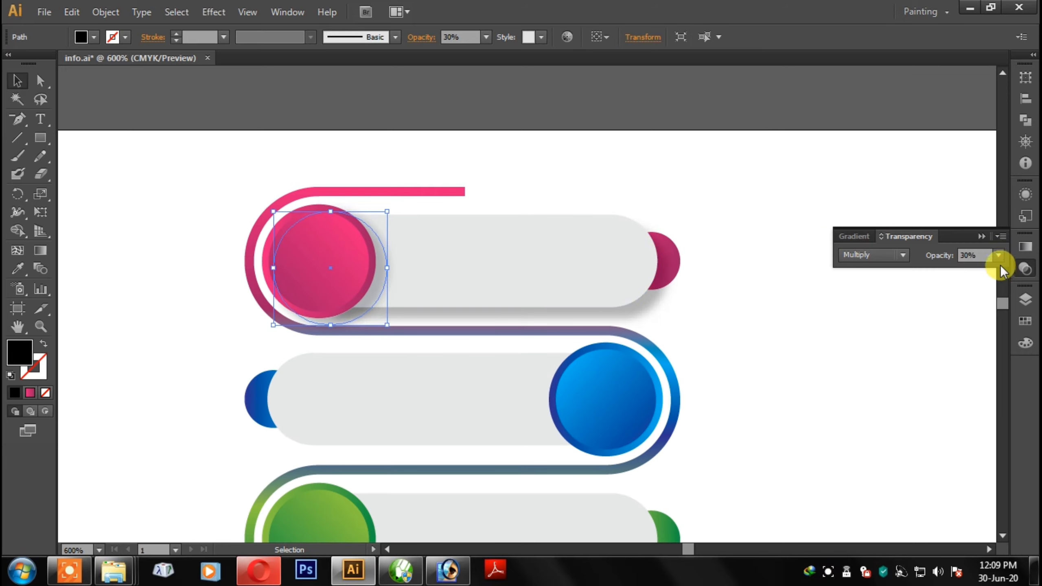
# Copy the pink circle's shadow onto the blue circle and adjust its stacking order.
pyautogui.click(861, 159)
pyautogui.scroll(-2, 806, 214)
pyautogui.click(390, 222)
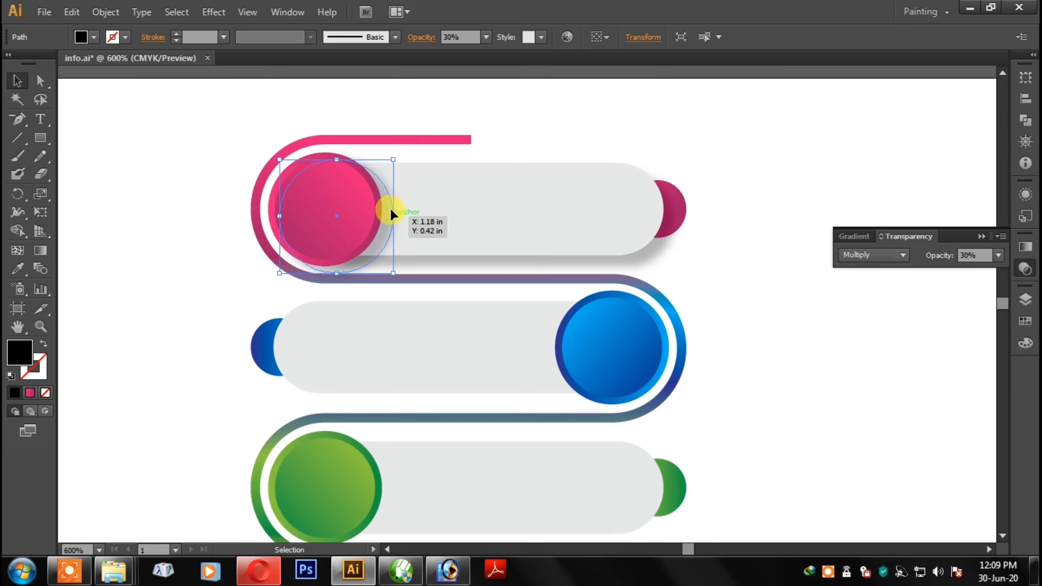
pyautogui.moveTo(391, 210); pyautogui.dragTo(653, 347)
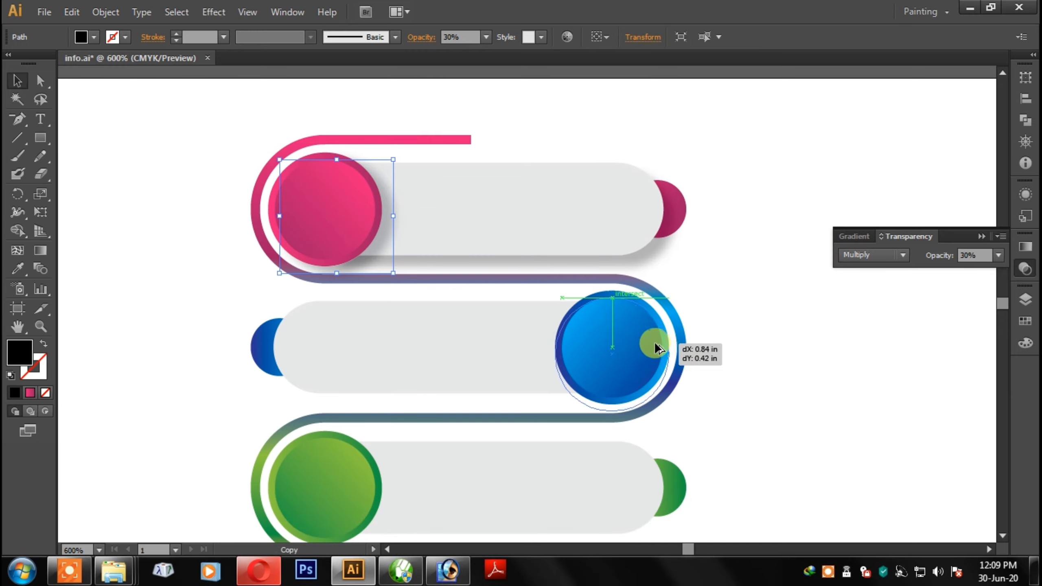
pyautogui.moveTo(653, 347); pyautogui.dragTo(653, 347)
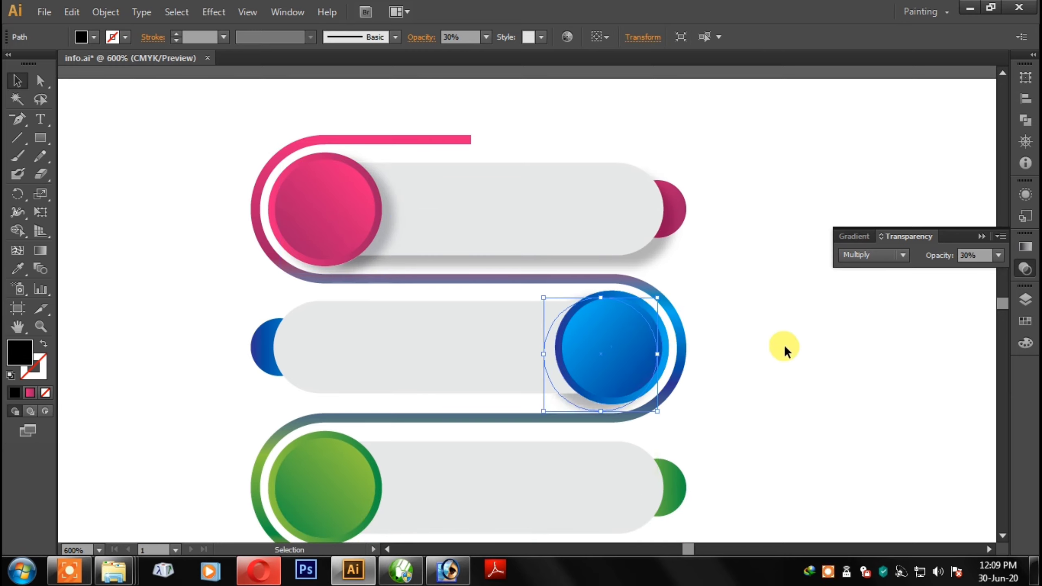
pyautogui.click(782, 366)
pyautogui.click(576, 408)
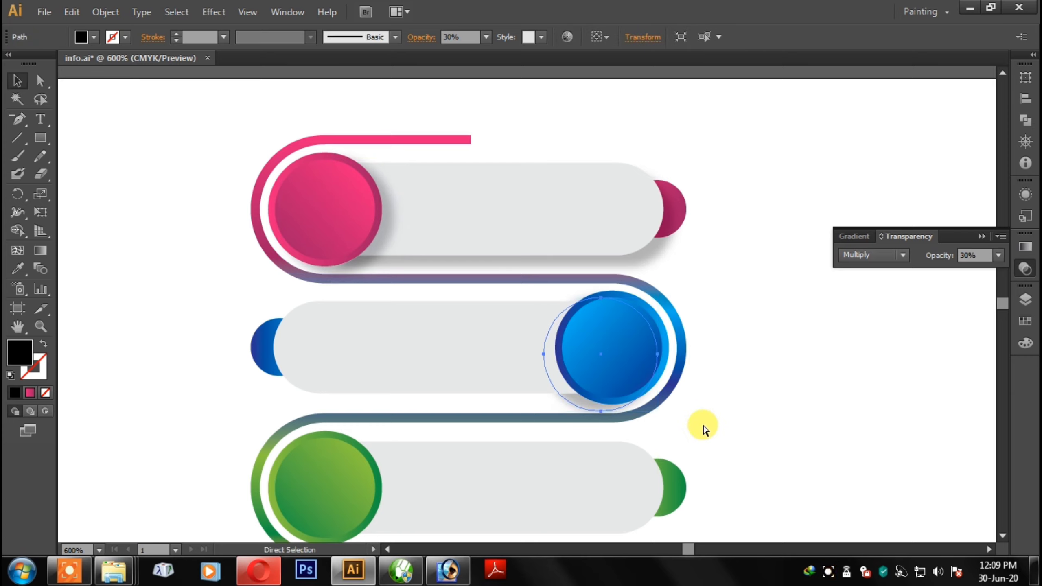
pyautogui.hotkey('ctrl', 'shift', ']')
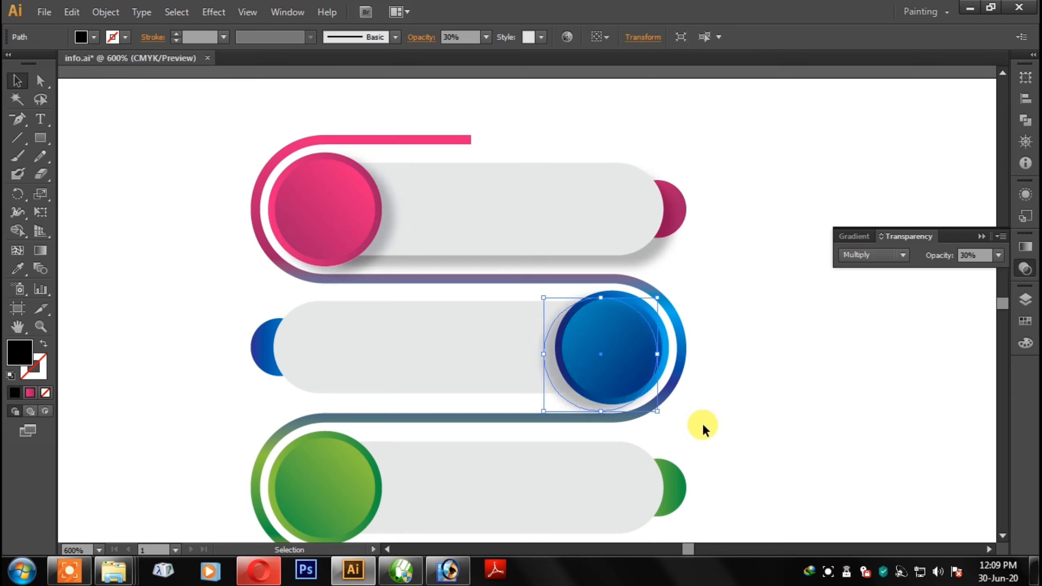
pyautogui.click(702, 424)
# Ungroup the middle bar's objects and bring the top bar into view.
pyautogui.click(382, 333)
pyautogui.rightClick(382, 333)
pyautogui.click(424, 425)
pyautogui.click(912, 445)
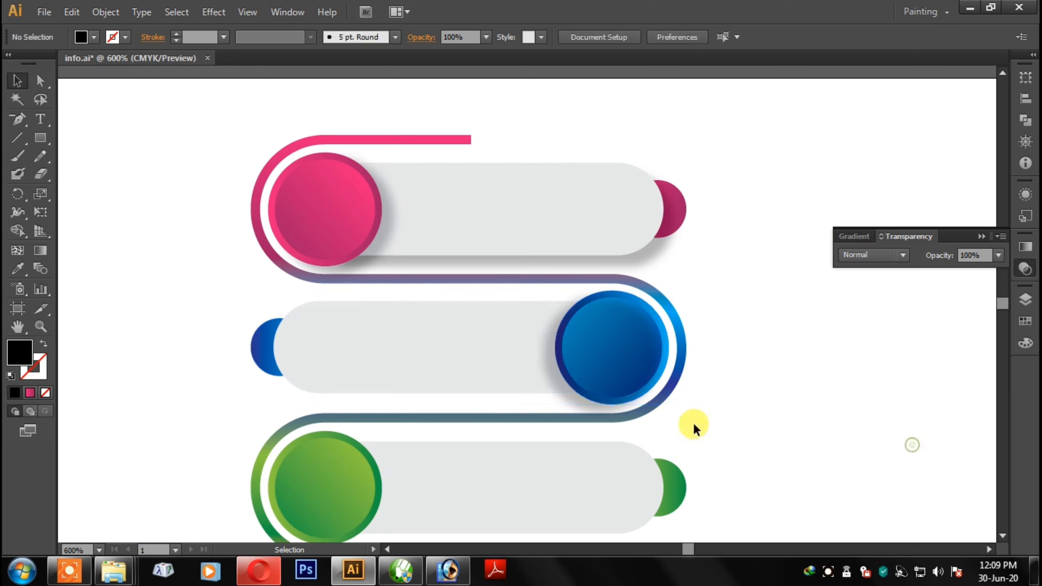
pyautogui.click(597, 407)
pyautogui.press('a')
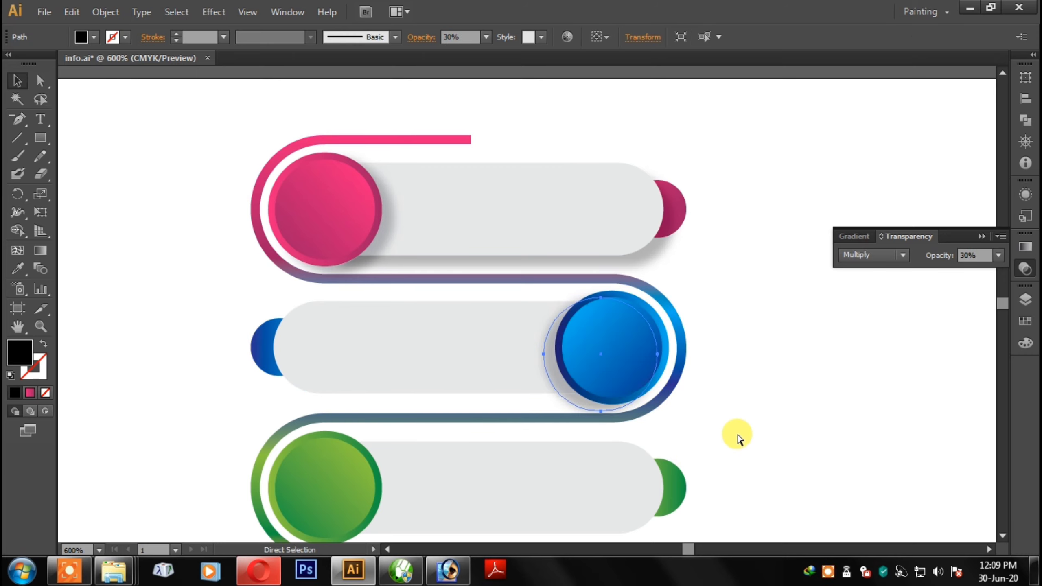
pyautogui.hotkey('ctrl', 'shift', 'a')
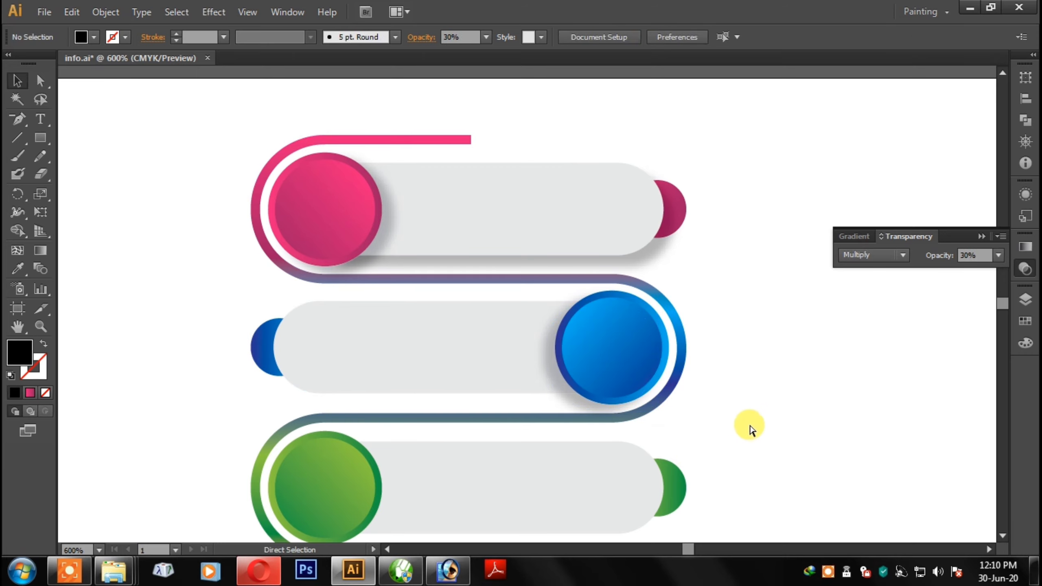
pyautogui.hotkey('ctrl', '+')
pyautogui.moveTo(748, 383); pyautogui.dragTo(756, 330)
# Copy the top bar's shadow into the middle row, reflect it, and align it under the bar.
pyautogui.moveTo(702, 189)
pyautogui.mouseDown()
pyautogui.moveTo(540, 361)
pyautogui.moveTo(548, 366)
pyautogui.mouseUp()
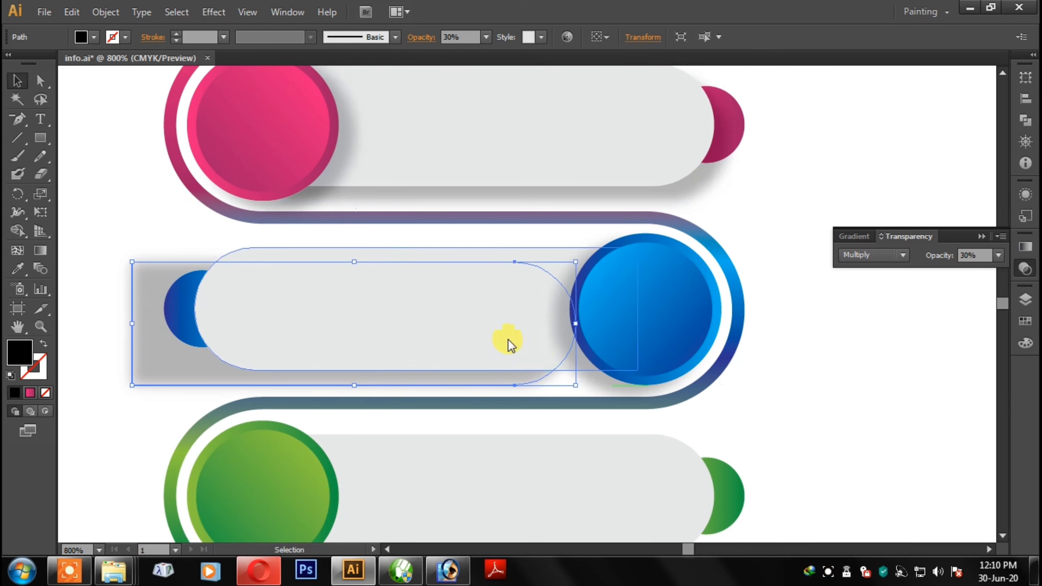
pyautogui.rightClick(508, 339)
pyautogui.click(727, 353)
pyautogui.press('Return')
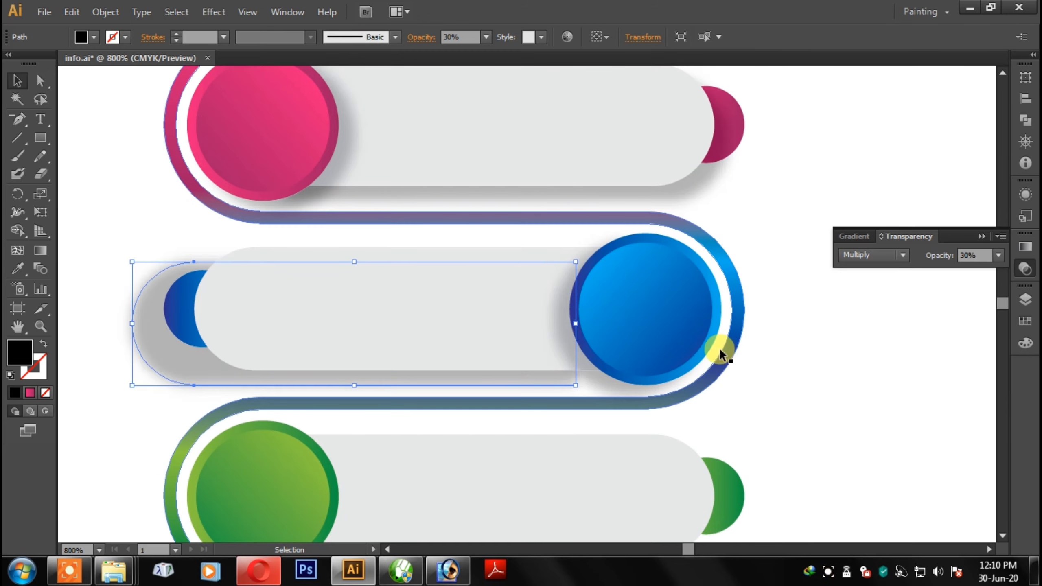
pyautogui.moveTo(176, 367); pyautogui.dragTo(220, 363)
pyautogui.click(800, 423)
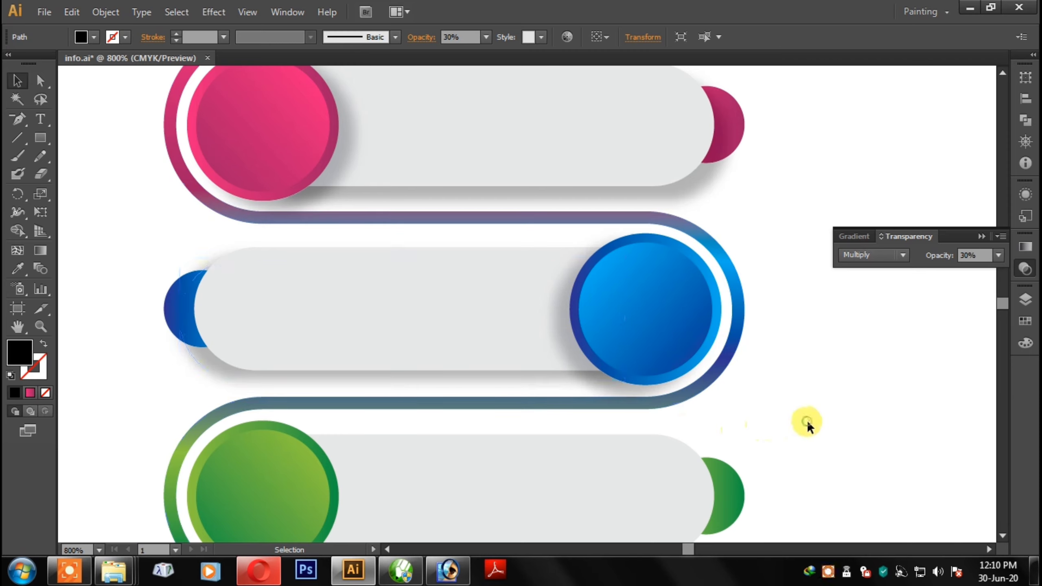
pyautogui.click(202, 367)
# Ungroup the middle bar group again and check its shadow path in place.
pyautogui.press('a')
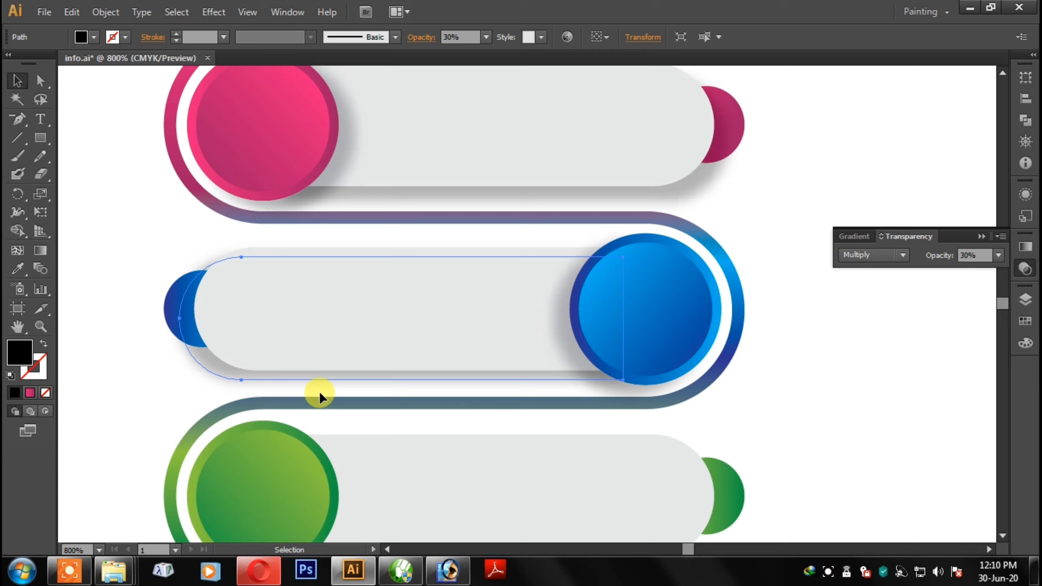
pyautogui.click(225, 295)
pyautogui.rightClick(226, 295)
pyautogui.click(278, 387)
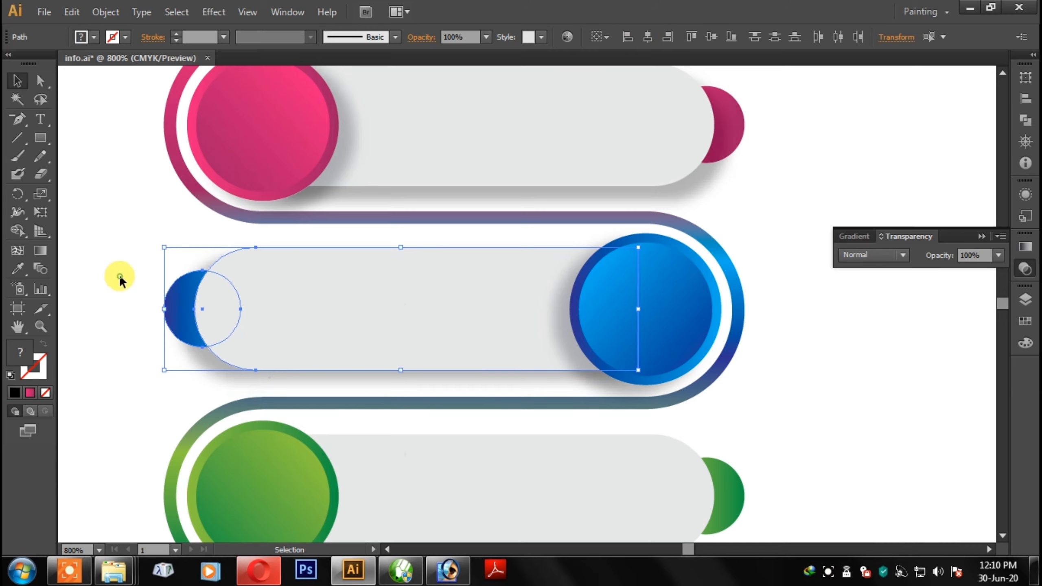
pyautogui.click(119, 280)
pyautogui.press('a')
pyautogui.click(214, 376)
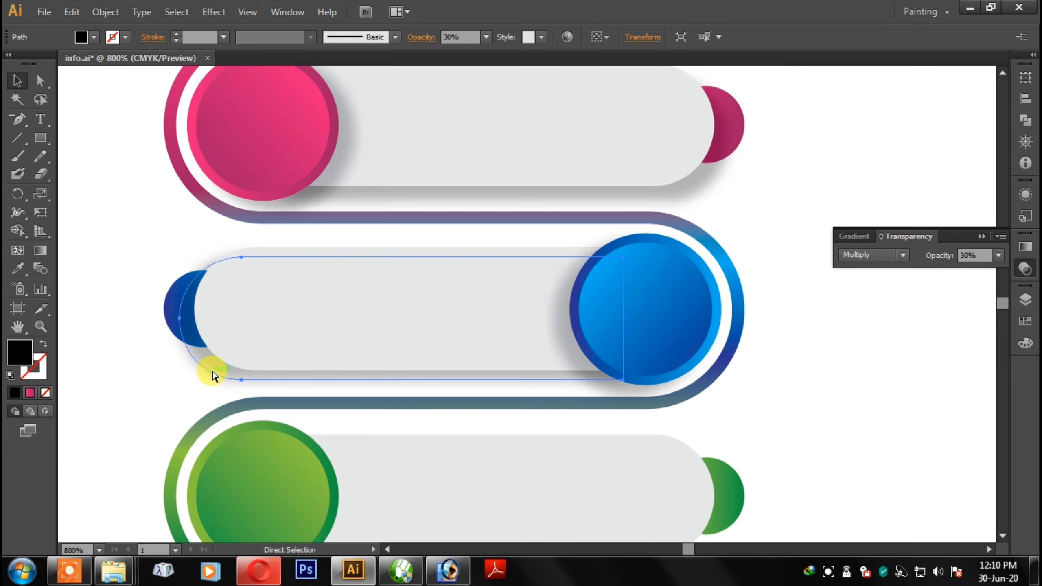
pyautogui.press('v')
pyautogui.click(151, 235)
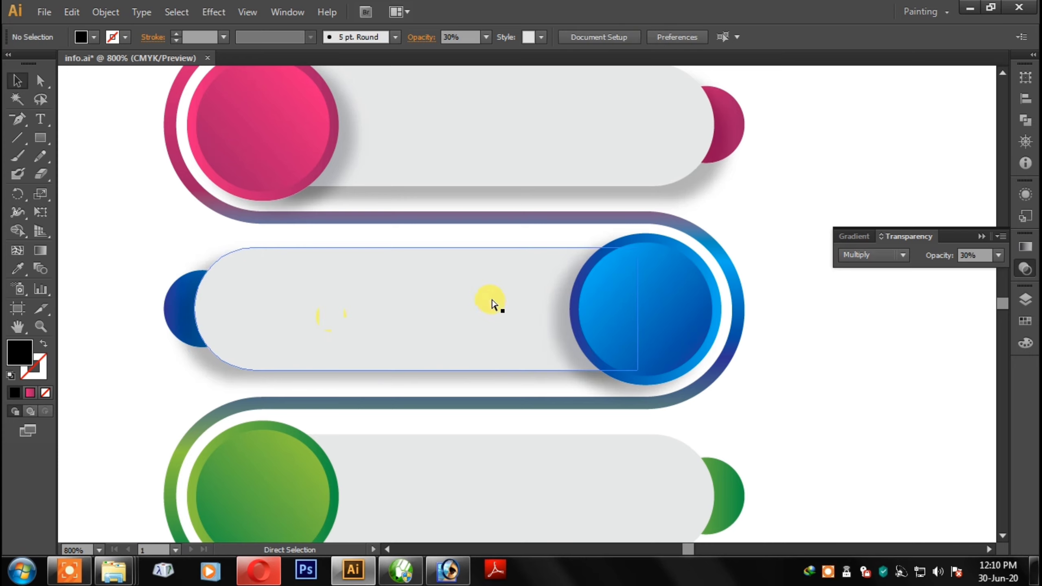
pyautogui.hotkey('ctrl', '-')
pyautogui.scroll(-3, 698, 288)
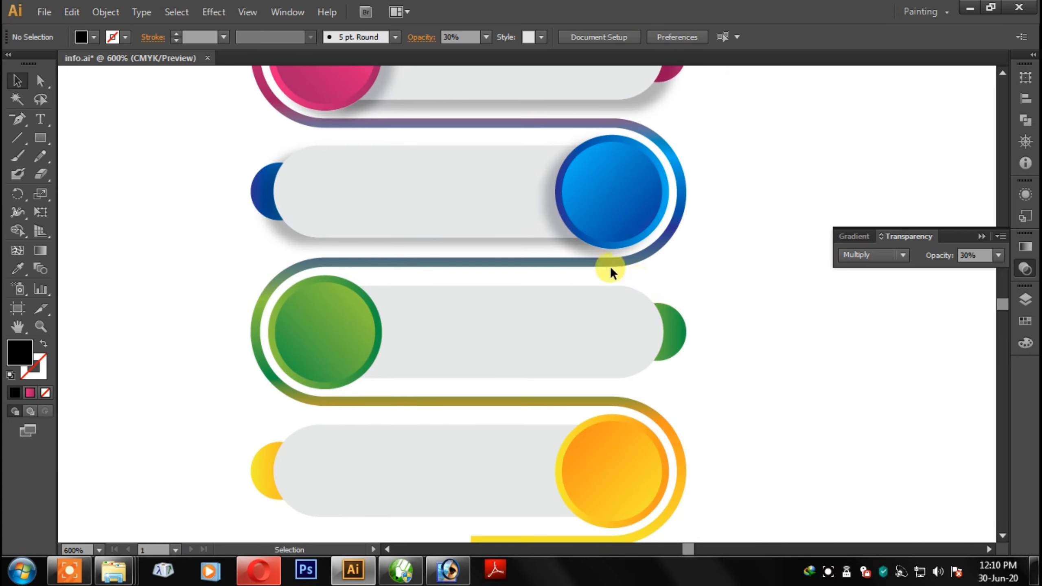
# Copy the blue circle's shadow down to the green row and ungroup the green row.
pyautogui.click(578, 254)
pyautogui.moveTo(376, 97); pyautogui.dragTo(387, 375)
pyautogui.click(472, 331)
pyautogui.rightClick(508, 323)
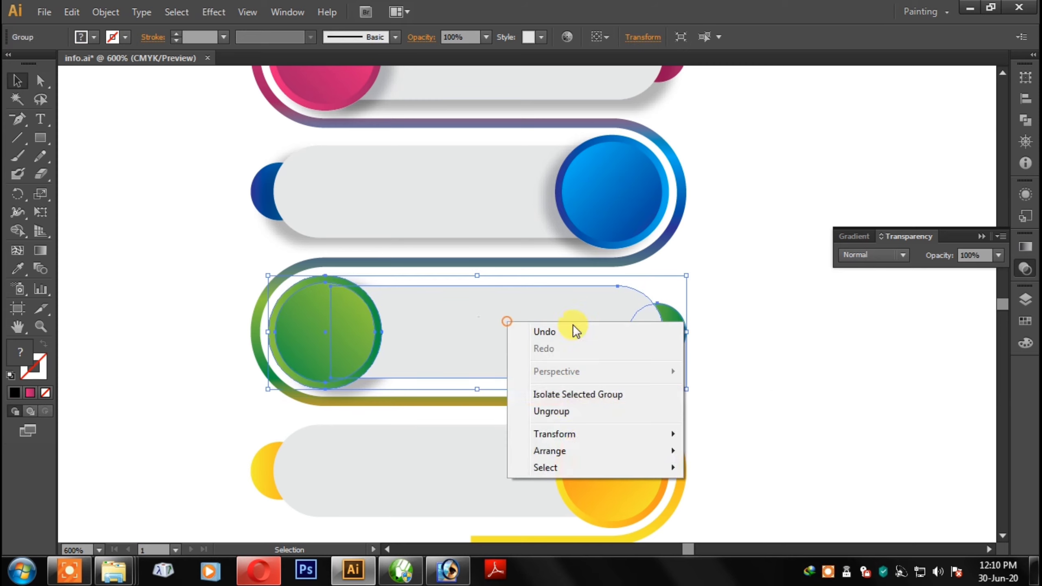
pyautogui.click(561, 409)
# Position the copied shadow so it sits beneath the green circle.
pyautogui.click(785, 411)
pyautogui.click(373, 381)
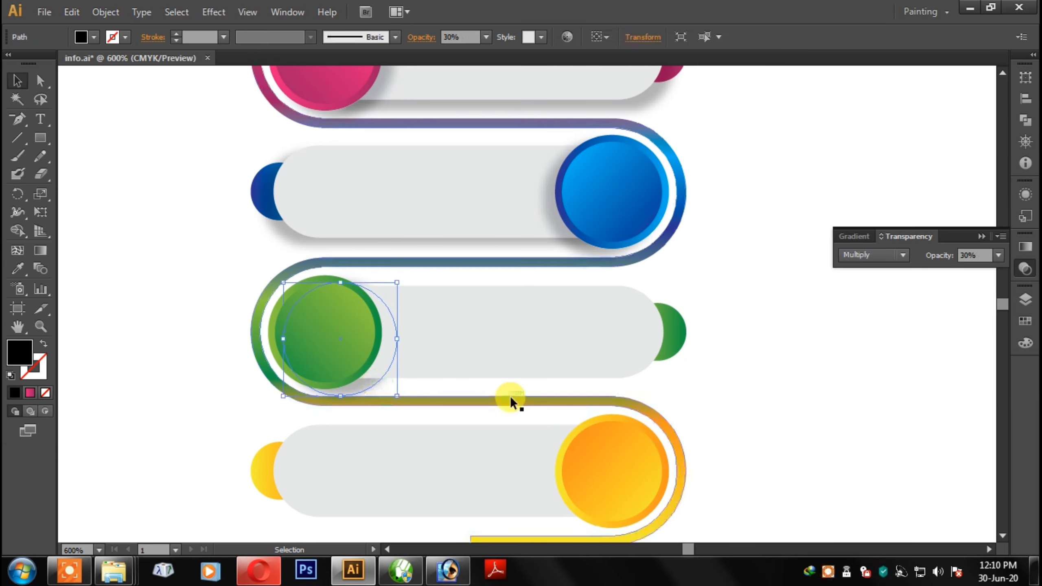
pyautogui.press('a')
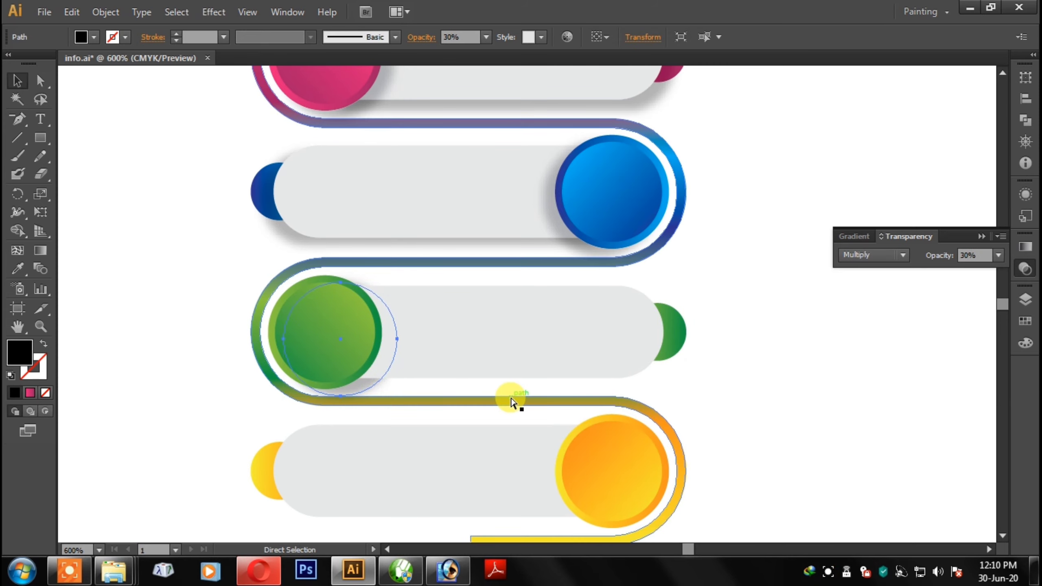
pyautogui.press('v')
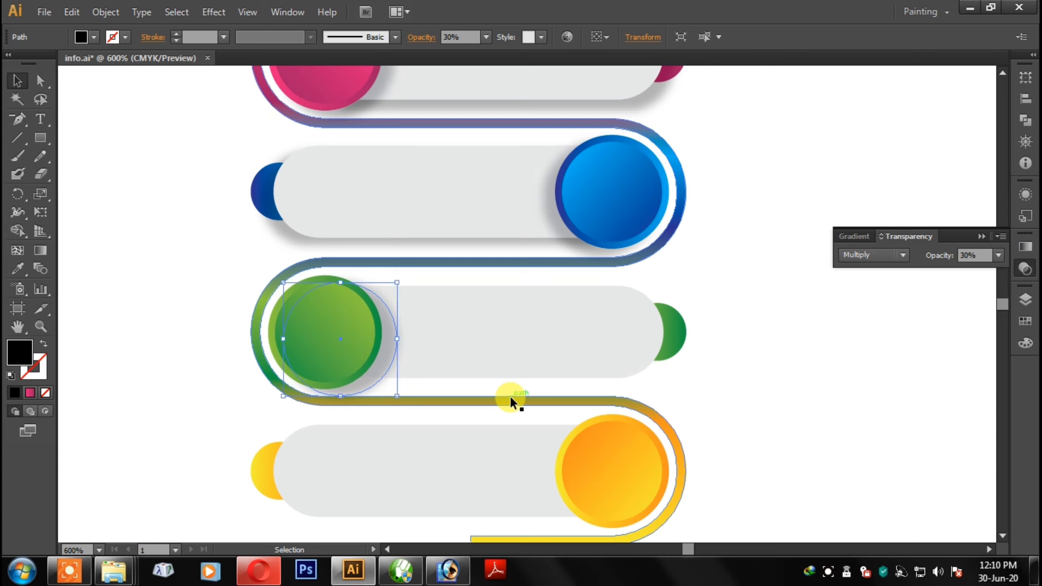
pyautogui.hotkey('ctrl', 'shift', 'a')
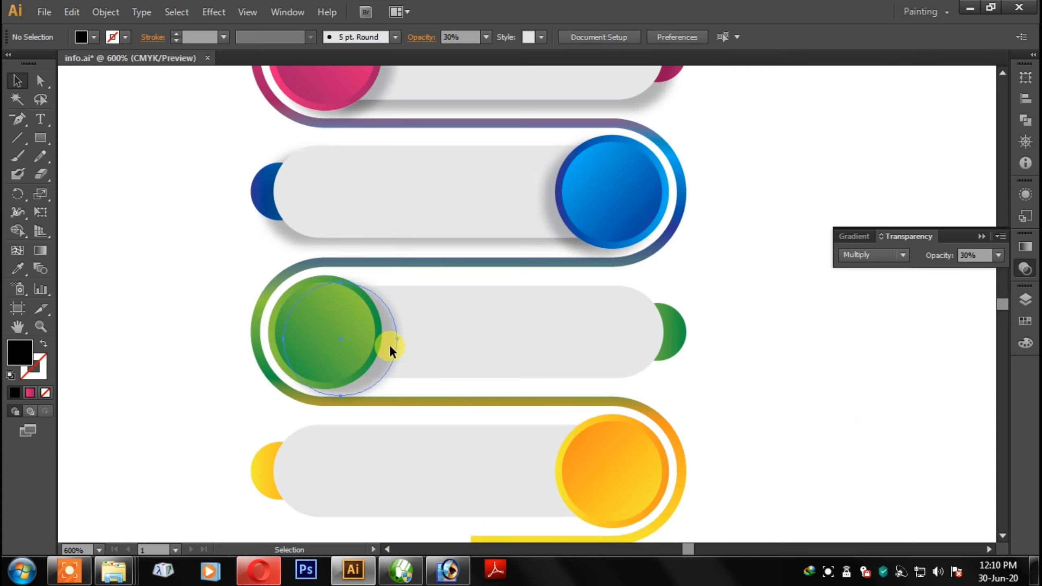
pyautogui.moveTo(389, 345); pyautogui.dragTo(387, 346)
# Alt-drag a copy of the pink bar's shadow down onto the green bar.
pyautogui.click(771, 402)
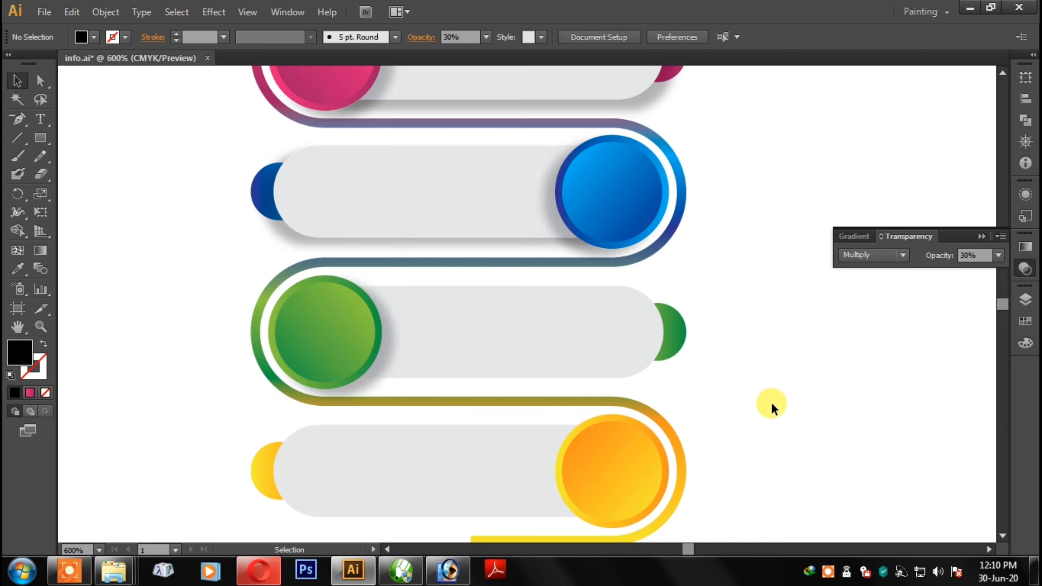
pyautogui.scroll(-1, 621, 332)
pyautogui.click(637, 79)
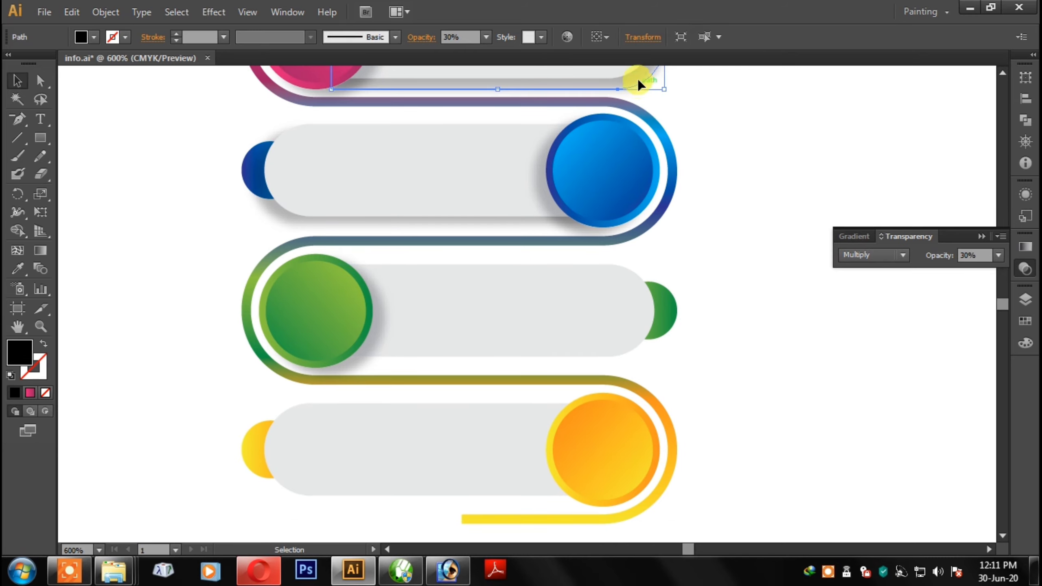
pyautogui.moveTo(638, 81)
pyautogui.mouseDown()
pyautogui.moveTo(623, 362)
pyautogui.moveTo(636, 360)
pyautogui.mouseUp()
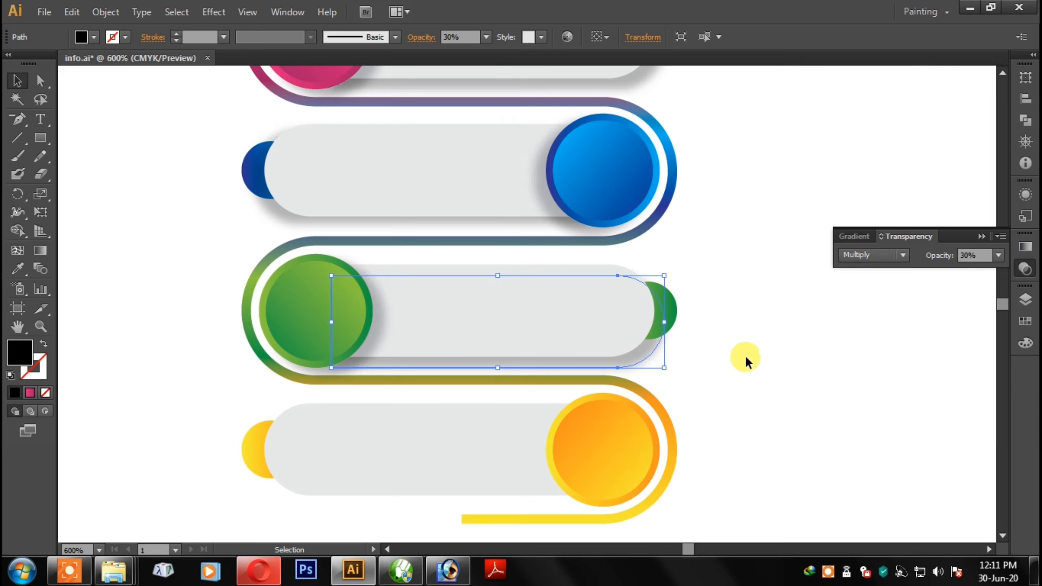
pyautogui.click(773, 345)
# Ungroup the green row and move the new shadow behind the green bar.
pyautogui.rightClick(672, 302)
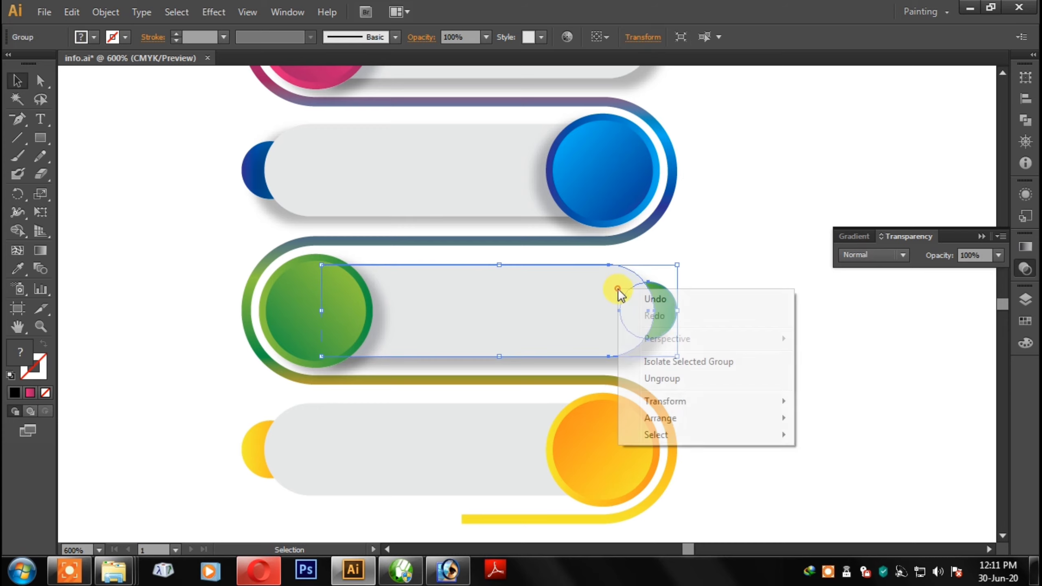
pyautogui.click(678, 375)
pyautogui.click(669, 372)
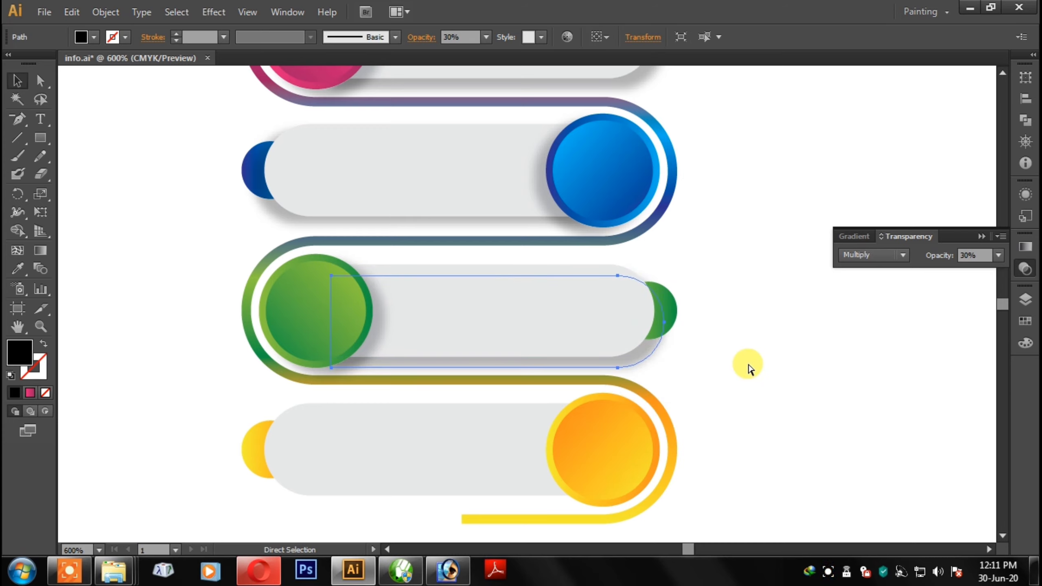
pyautogui.hotkey('ctrl', ']')
pyautogui.hotkey('ctrl', 'z')
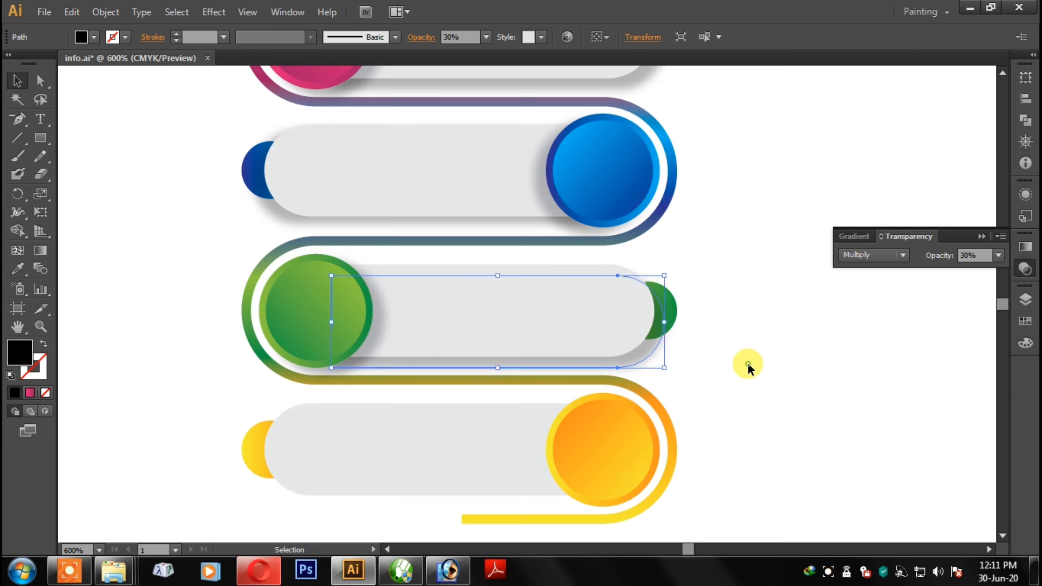
pyautogui.click(747, 365)
pyautogui.scroll(-2, 689, 406)
pyautogui.click(588, 383)
# Alt-drag a copy of the blue circle's shadow onto the orange circle.
pyautogui.rightClick(588, 380)
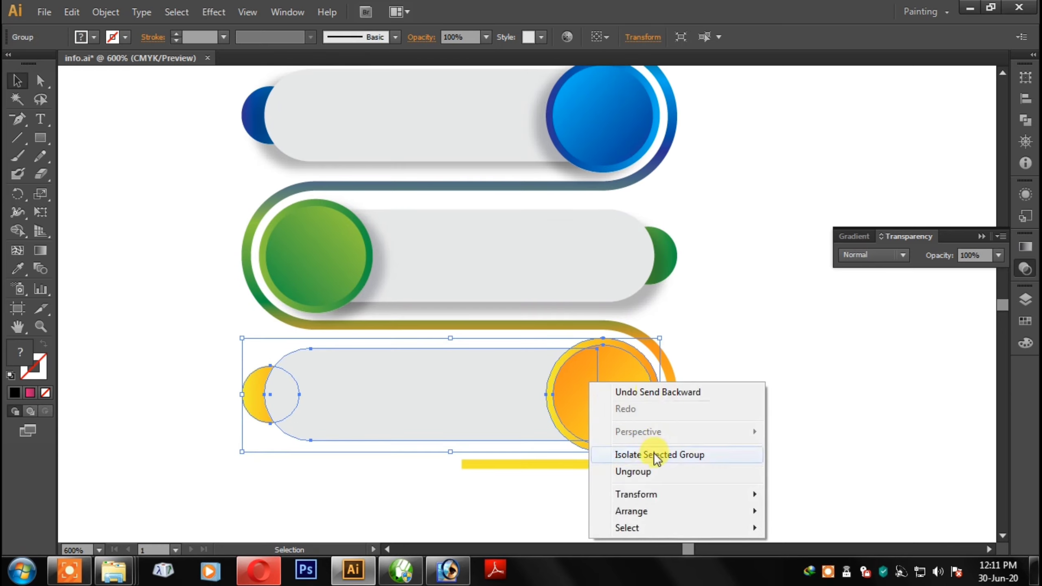
pyautogui.click(814, 465)
pyautogui.moveTo(535, 138); pyautogui.dragTo(537, 415)
pyautogui.click(751, 383)
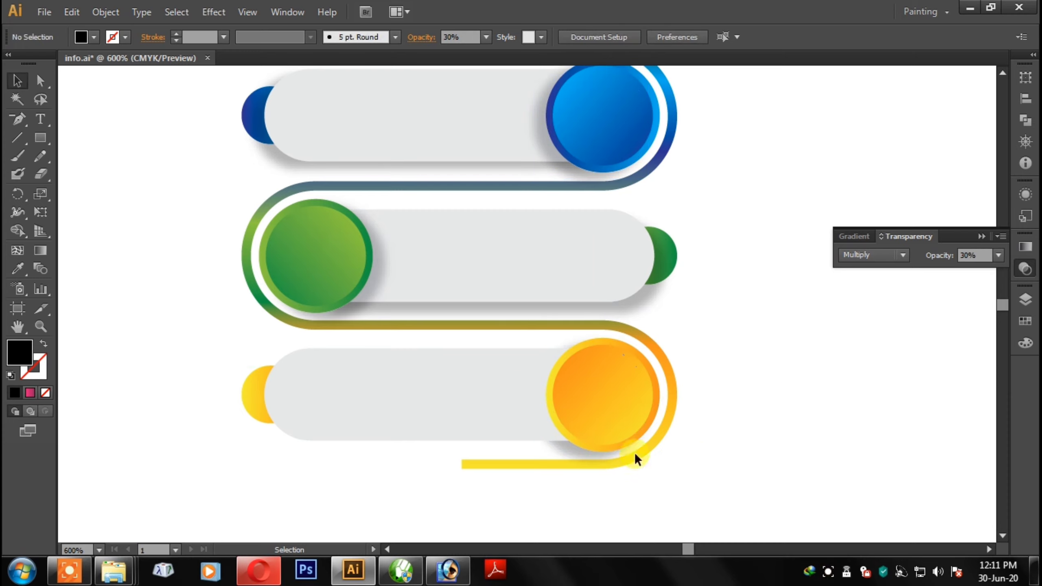
pyautogui.click(562, 446)
pyautogui.press('a')
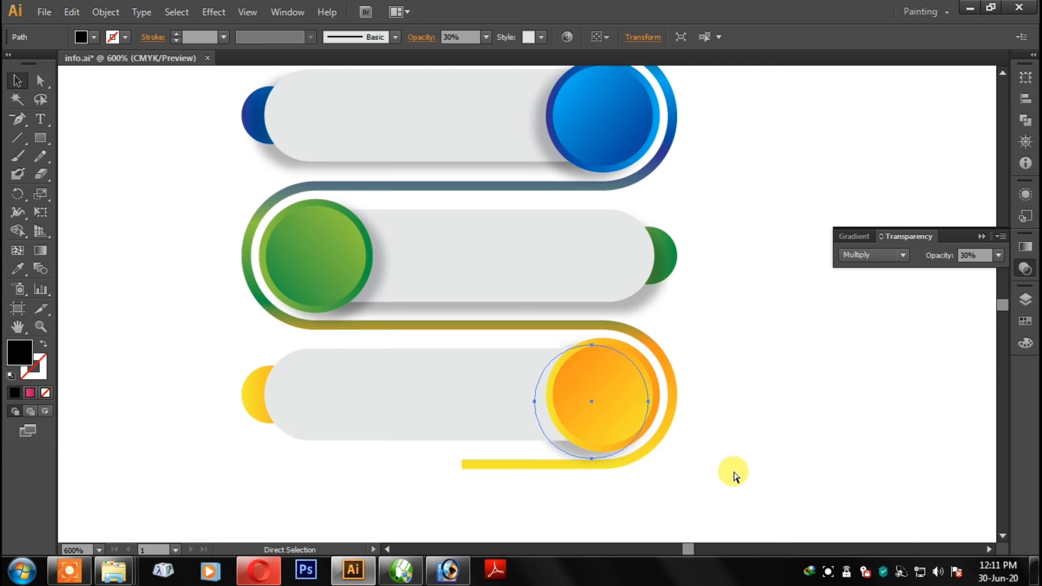
pyautogui.press('v')
pyautogui.click(706, 421)
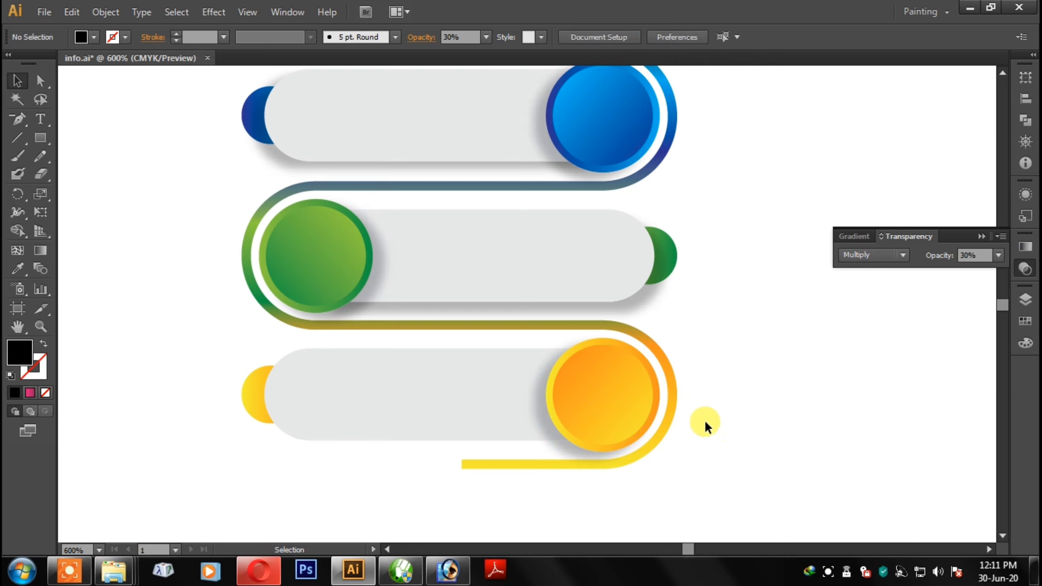
# Copy the top grey bar's shadow down under the bottom bar.
pyautogui.click(265, 162)
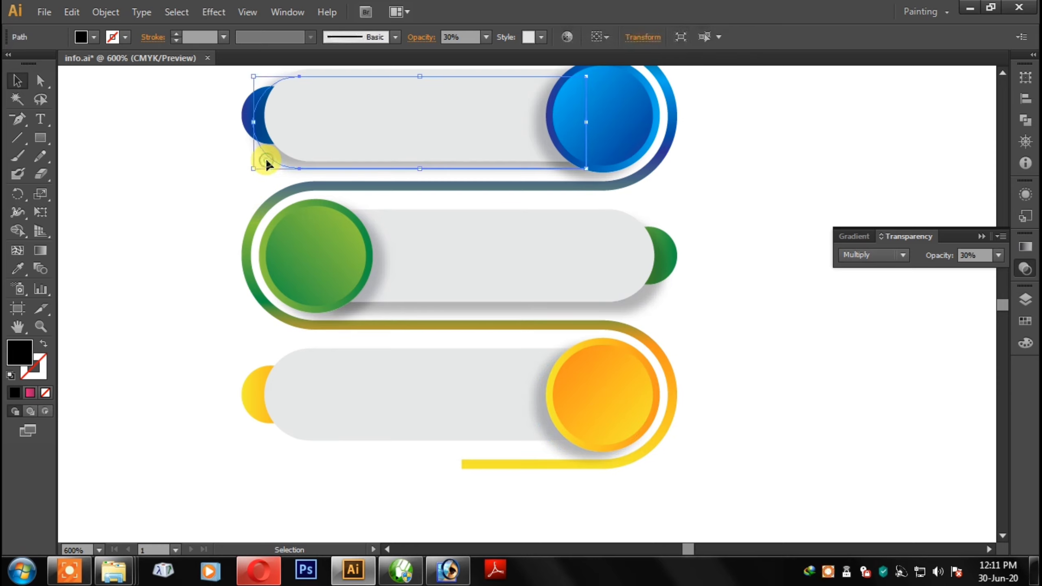
pyautogui.moveTo(273, 208); pyautogui.dragTo(279, 444)
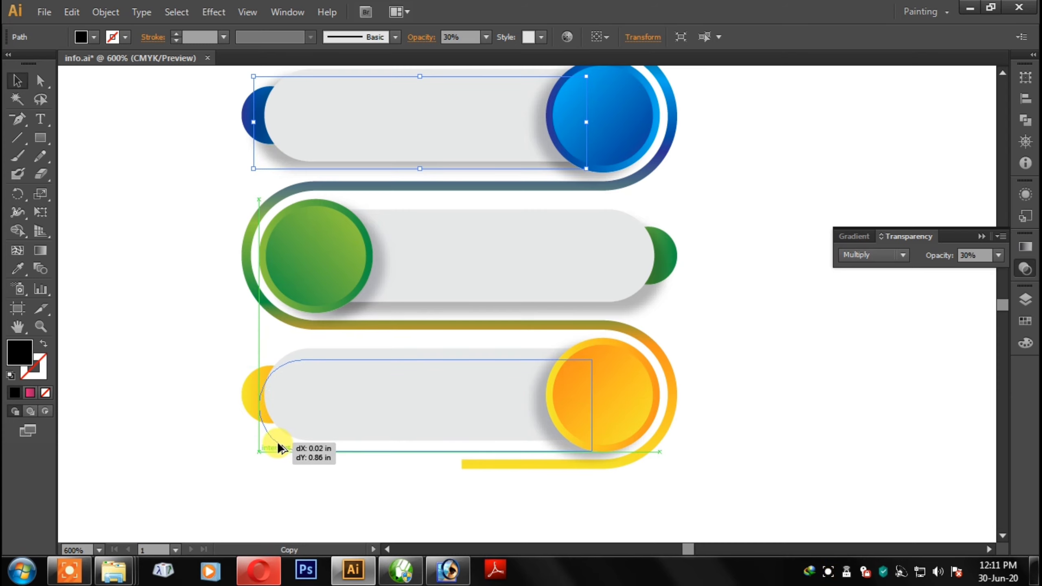
pyautogui.moveTo(275, 448); pyautogui.dragTo(274, 438)
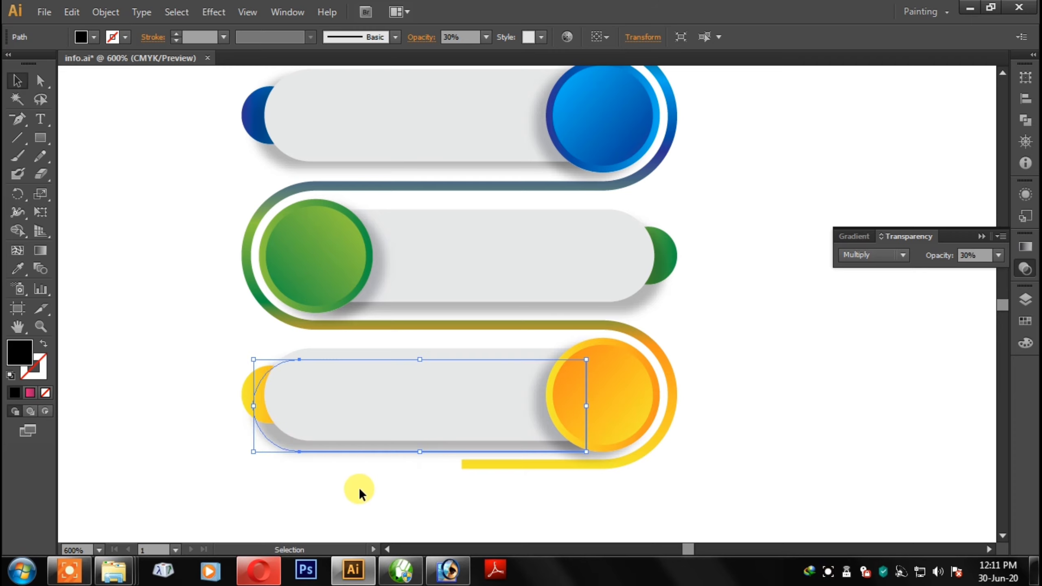
pyautogui.click(297, 461)
# Place the bottom bar's shadow behind the bar and nudge it slightly right.
pyautogui.press('a')
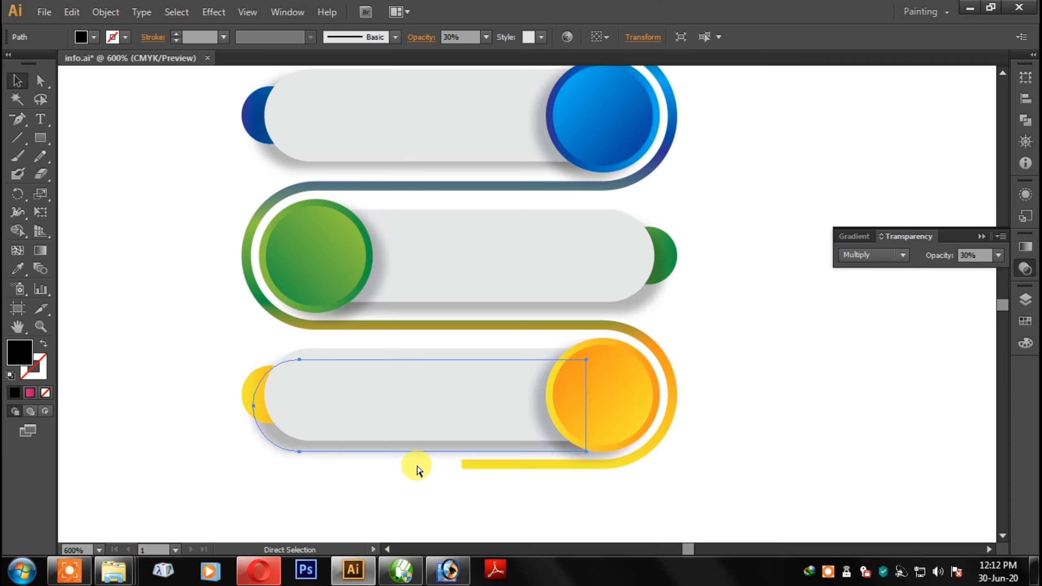
pyautogui.rightClick(311, 384)
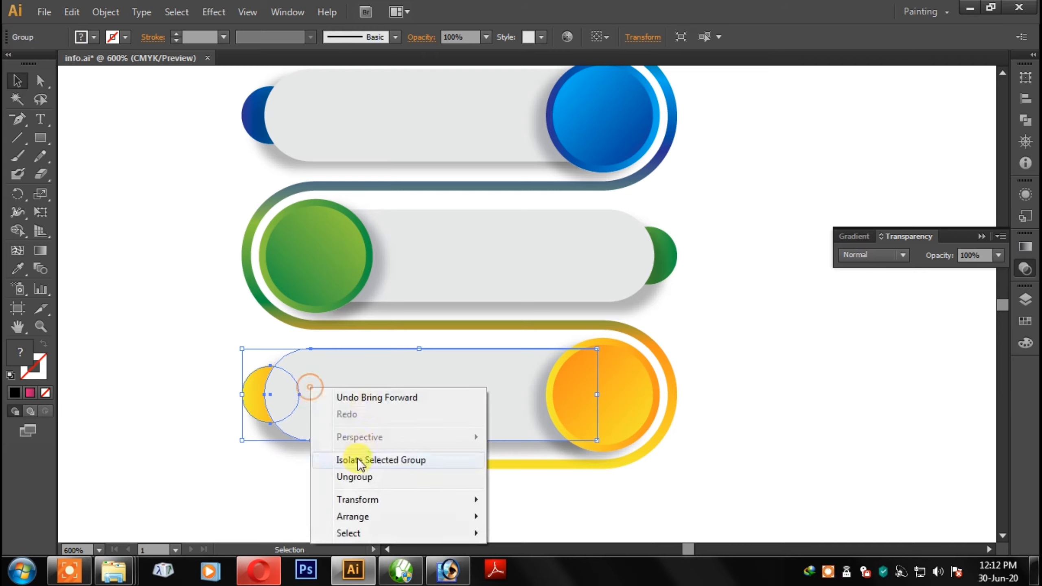
pyautogui.click(295, 455)
pyautogui.press('v')
pyautogui.press('a')
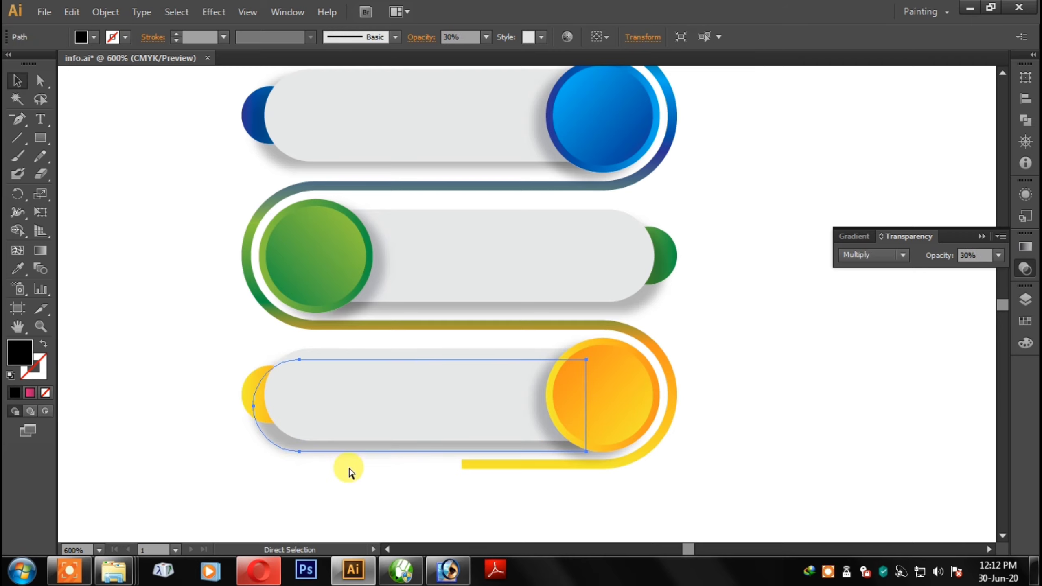
pyautogui.hotkey('ctrl', 'f')
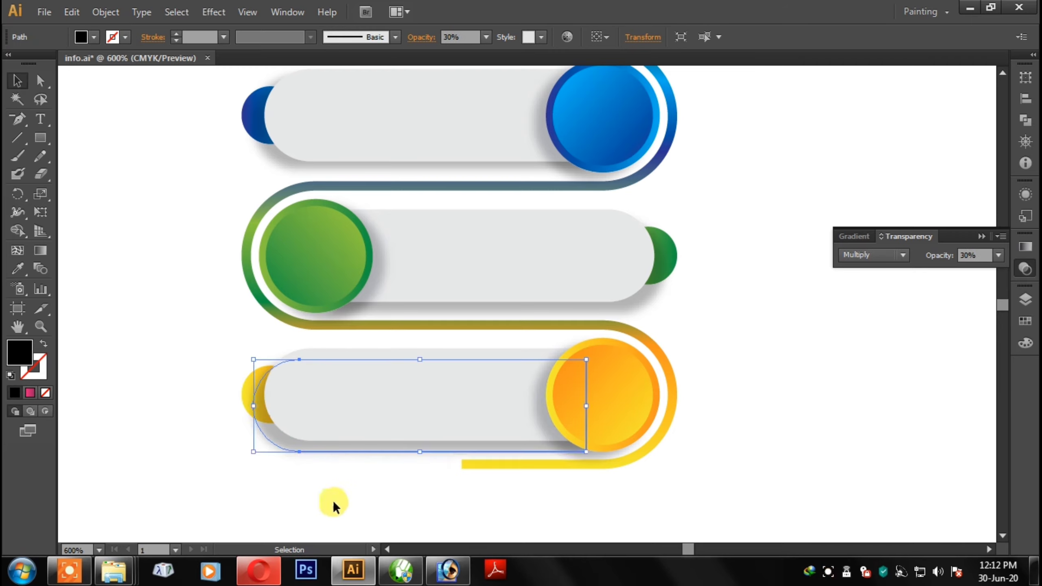
pyautogui.hotkey('ctrl', 'z')
pyautogui.press('v')
pyautogui.moveTo(272, 440); pyautogui.dragTo(271, 437)
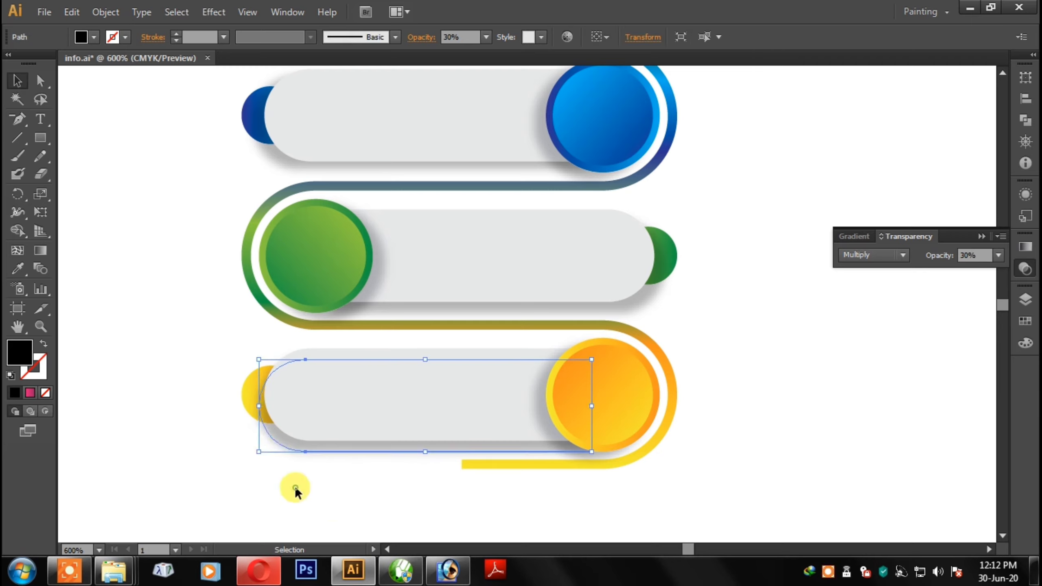
# Nudge the blue and pink bar shadows into alignment under their bars.
pyautogui.click(306, 486)
pyautogui.click(267, 160)
pyautogui.moveTo(179, 131); pyautogui.dragTo(179, 313)
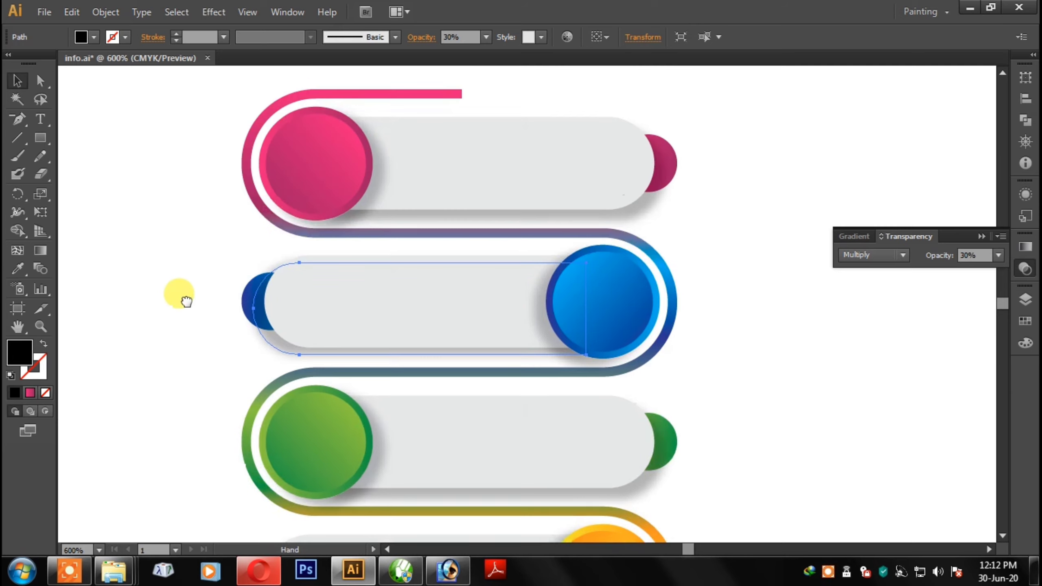
pyautogui.moveTo(269, 345); pyautogui.dragTo(271, 345)
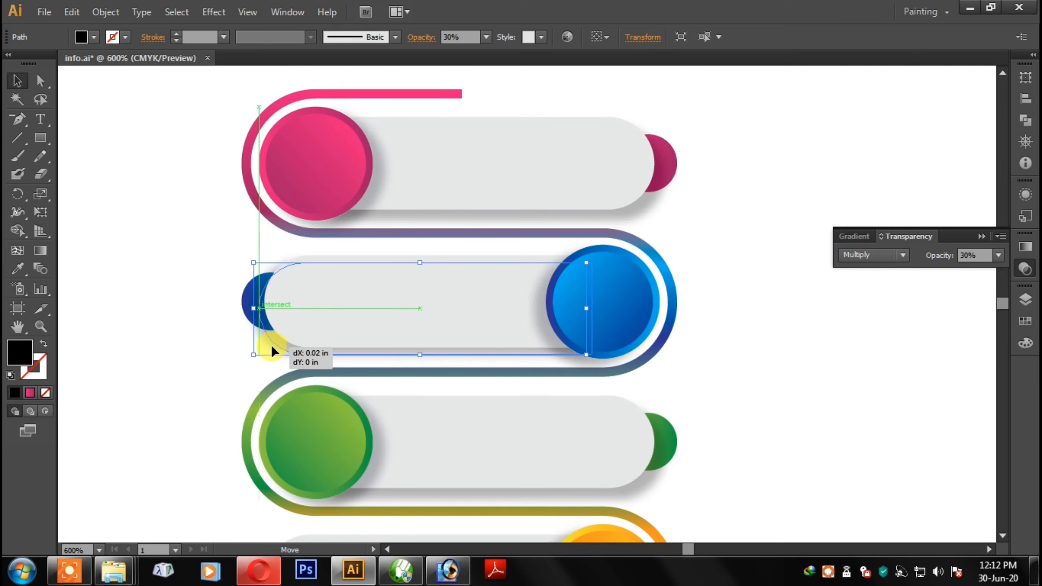
pyautogui.click(173, 336)
pyautogui.moveTo(388, 226); pyautogui.dragTo(370, 216)
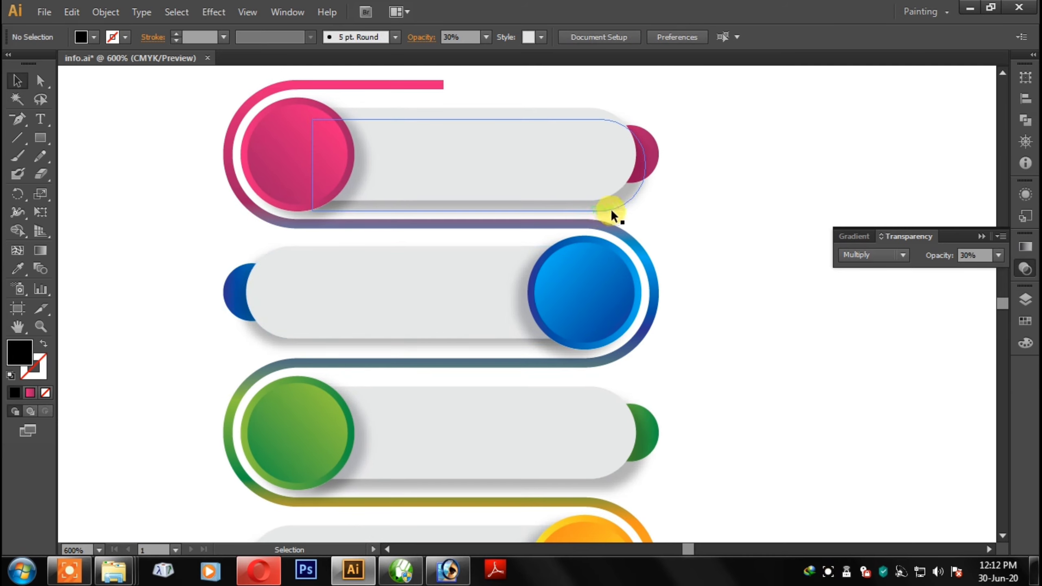
pyautogui.moveTo(610, 208); pyautogui.dragTo(607, 209)
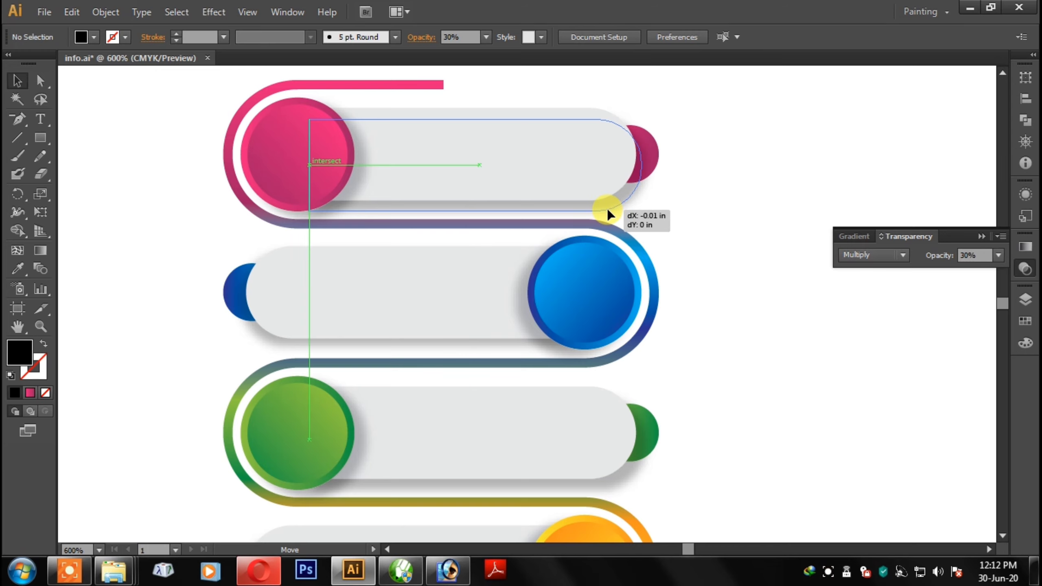
pyautogui.click(711, 248)
# Show the rulers and place a vertical guide at the bars' right ends.
pyautogui.click(631, 275)
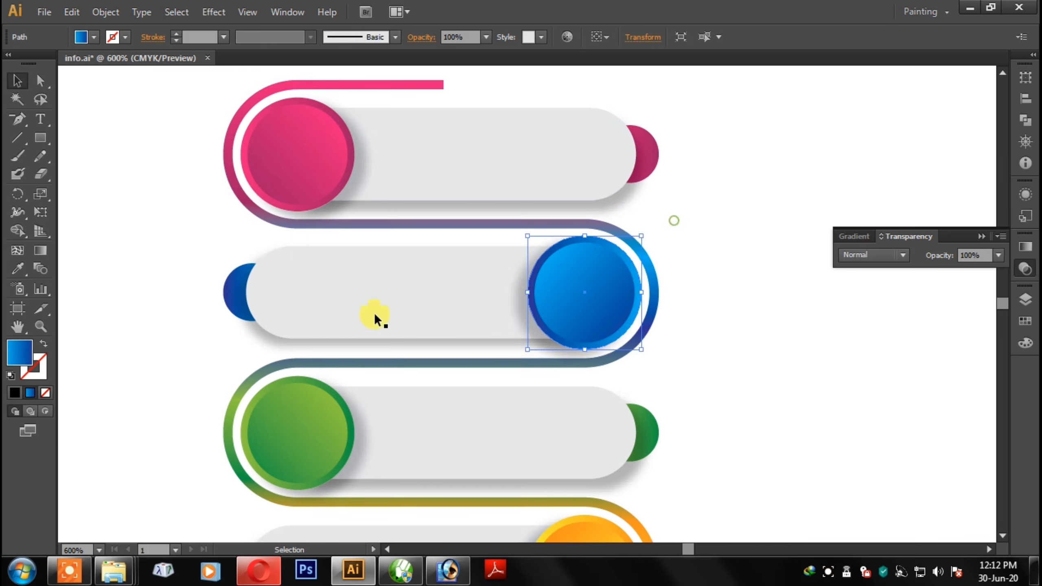
pyautogui.click(76, 453)
pyautogui.hotkey('ctrl', 'r')
pyautogui.moveTo(467, 473); pyautogui.dragTo(102, 490)
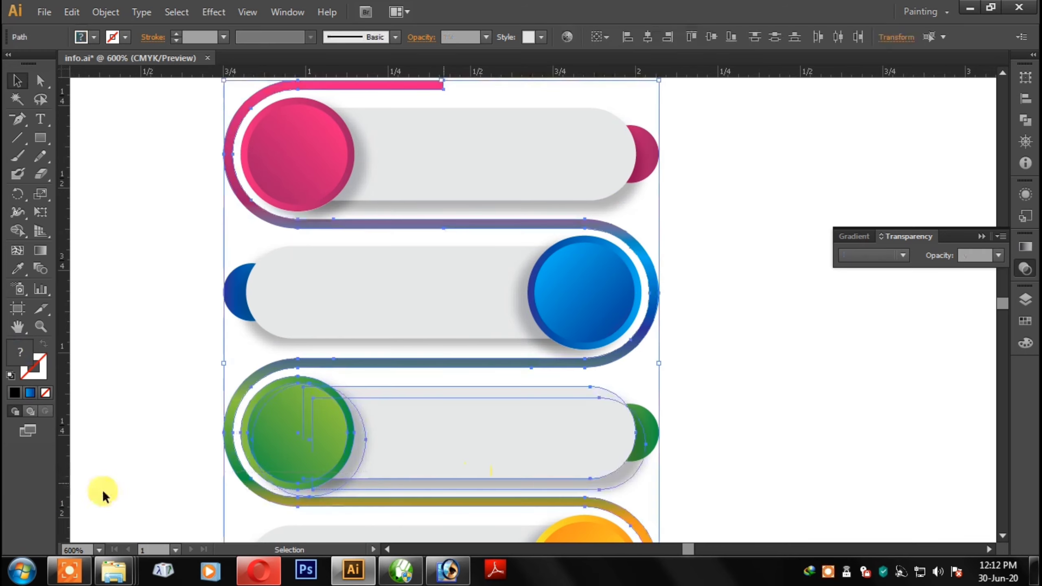
pyautogui.click(102, 459)
pyautogui.moveTo(634, 407); pyautogui.dragTo(640, 408)
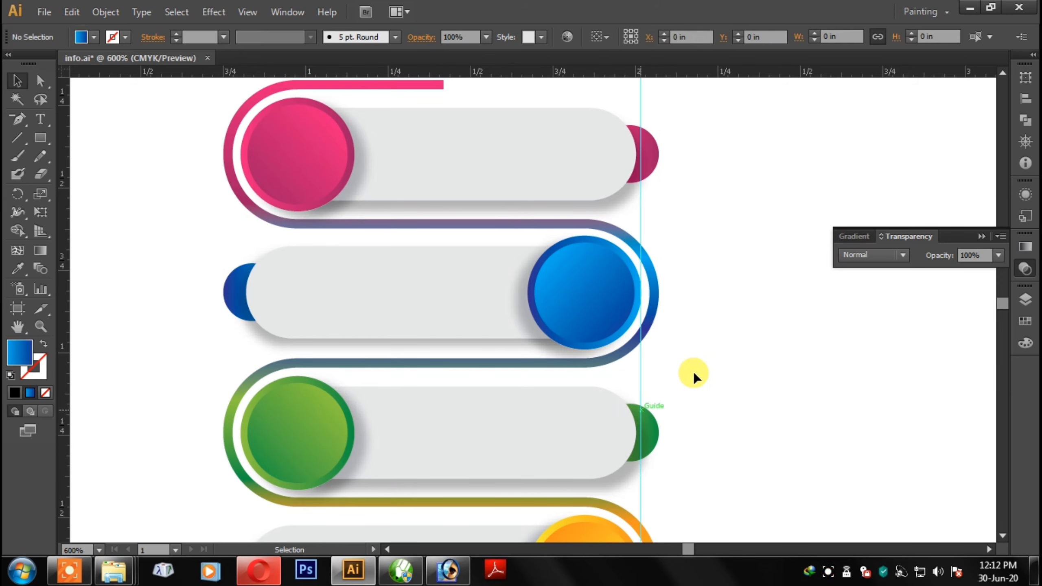
# Zoom in to check the pink bar shadow's curved end against the guide.
pyautogui.click(605, 205)
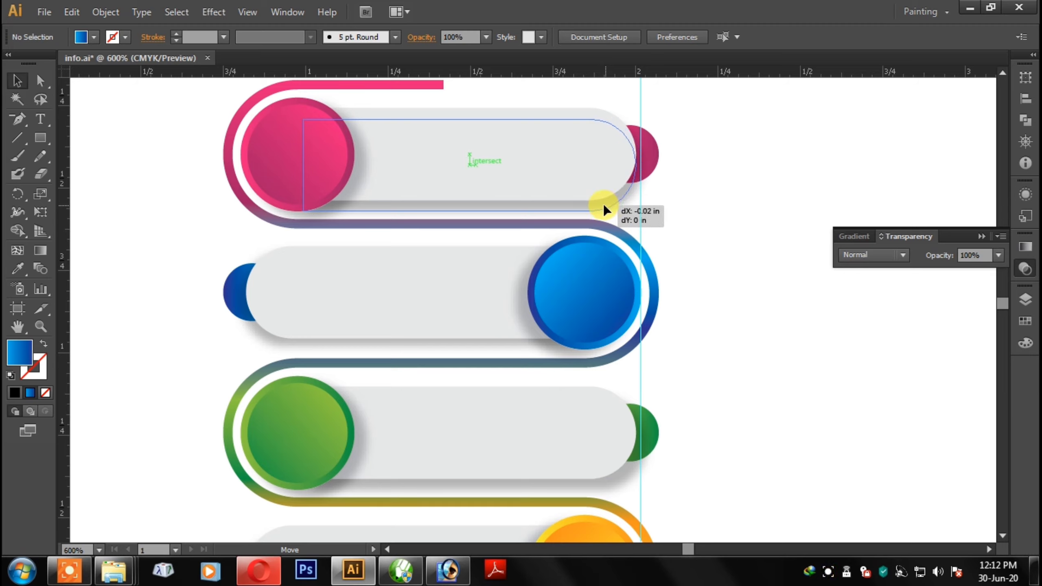
pyautogui.scroll(2, 692, 196)
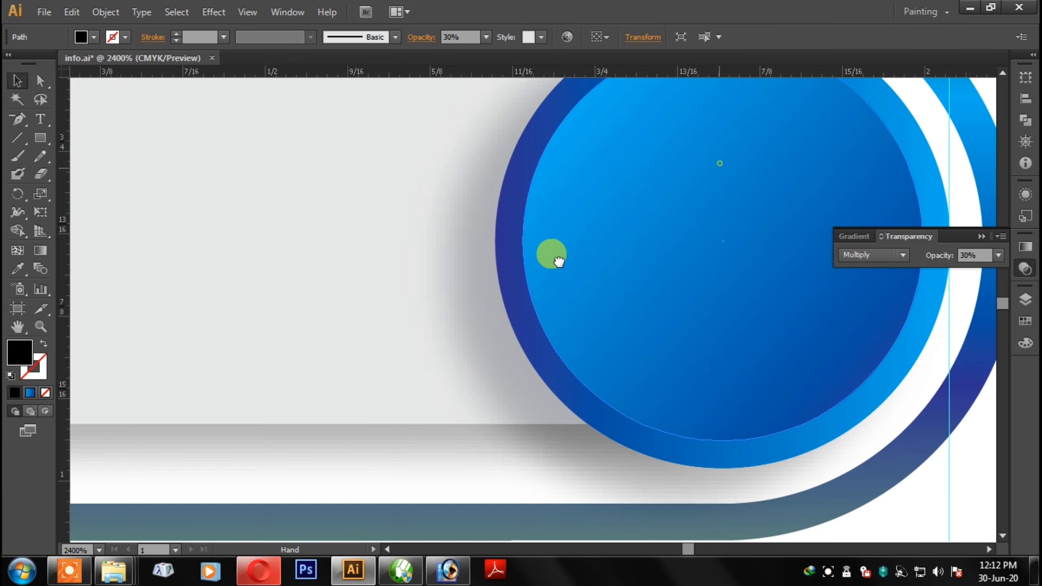
pyautogui.moveTo(558, 256); pyautogui.dragTo(526, 331)
pyautogui.scroll(2, 439, 344)
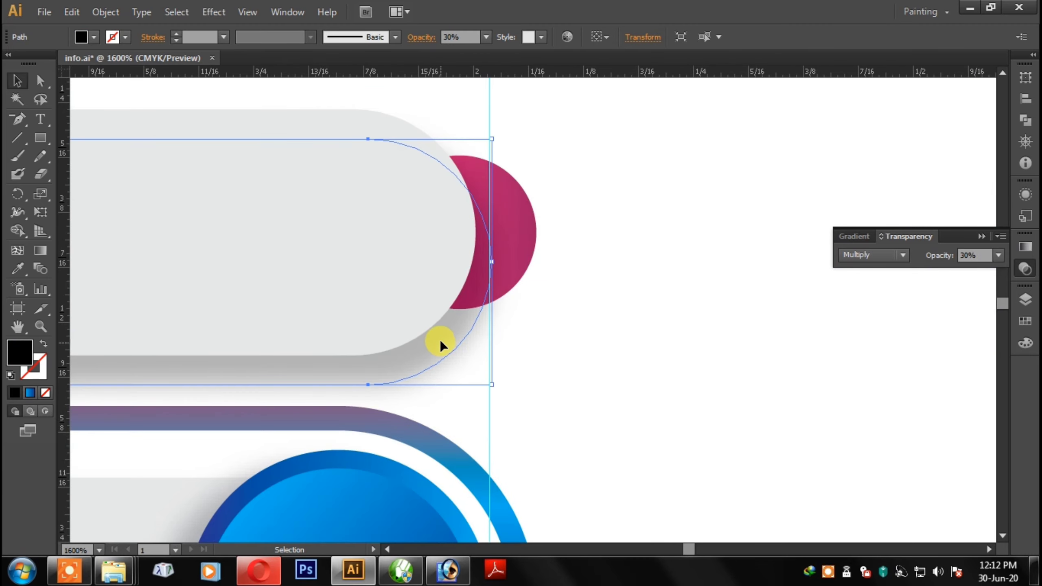
pyautogui.hotkey('ctrl', '+')
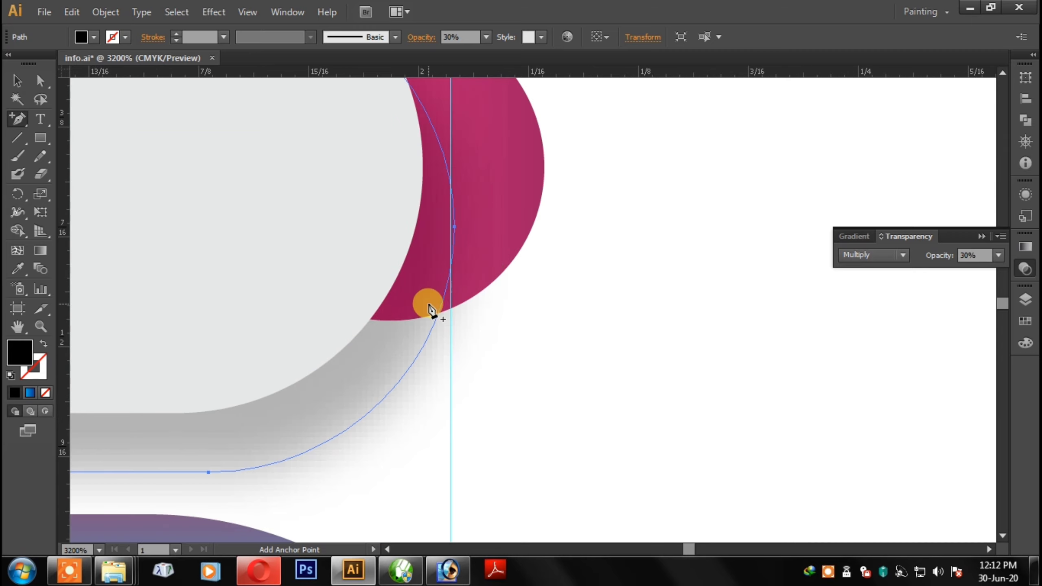
pyautogui.click(616, 334)
pyautogui.hotkey('ctrl', '-')
pyautogui.hotkey('ctrl', '-')
pyautogui.hotkey('ctrl', '-')
pyautogui.hotkey('ctrl', '-')
pyautogui.scroll(-3, 565, 407)
pyautogui.scroll(-5, 525, 353)
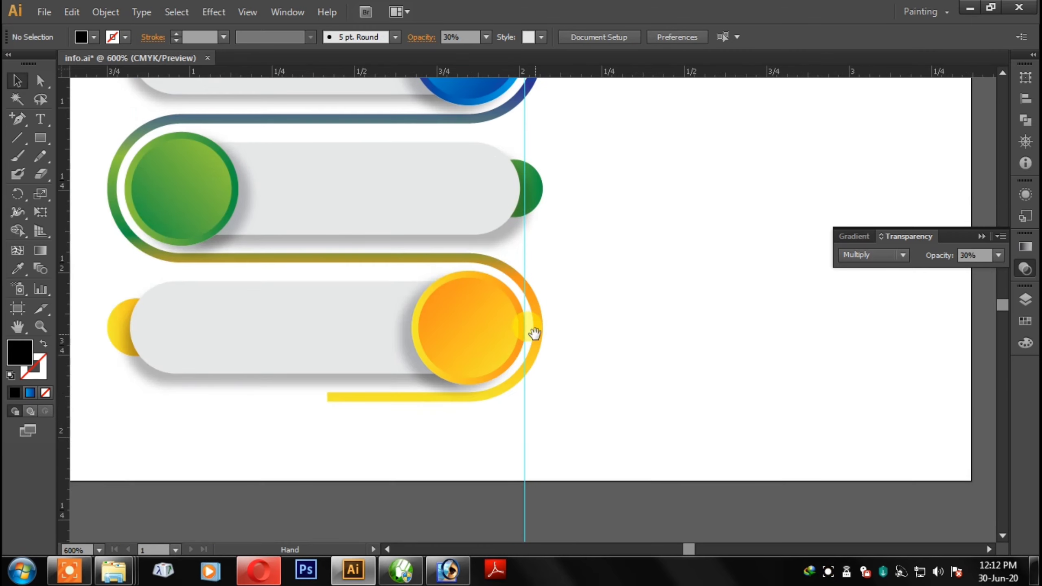
# Nudge the green bar's shadow slightly left, then zoom out and select the guide.
pyautogui.hotkey('ctrl', '+')
pyautogui.click(504, 211)
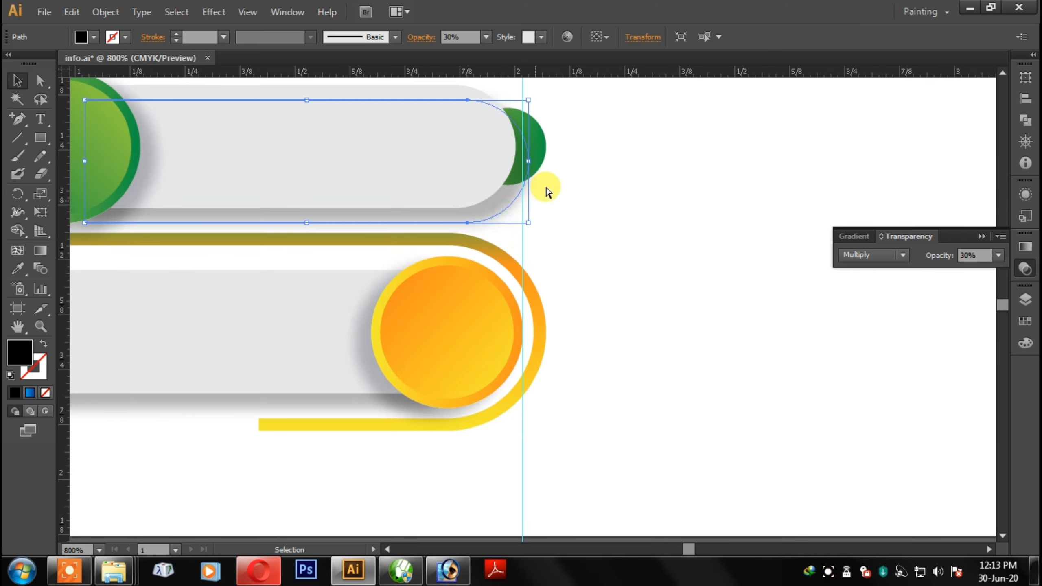
pyautogui.hotkey('ctrl', '+')
pyautogui.hotkey('ctrl', '+')
pyautogui.moveTo(544, 178); pyautogui.dragTo(553, 400)
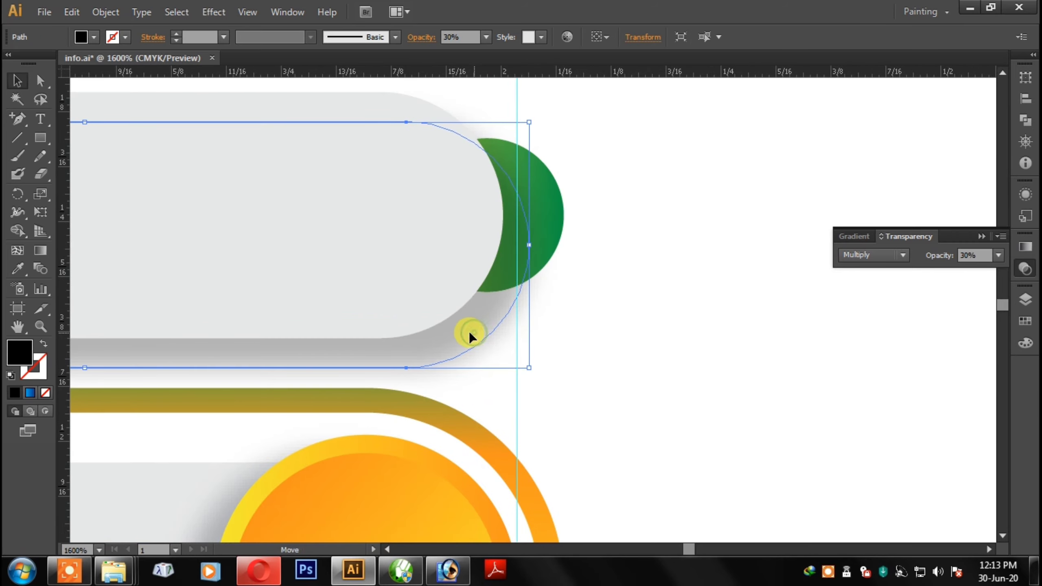
pyautogui.moveTo(469, 331); pyautogui.dragTo(464, 330)
pyautogui.click(677, 342)
pyautogui.hotkey('ctrl', '-')
pyautogui.hotkey('ctrl', '-')
pyautogui.hotkey('ctrl', '-')
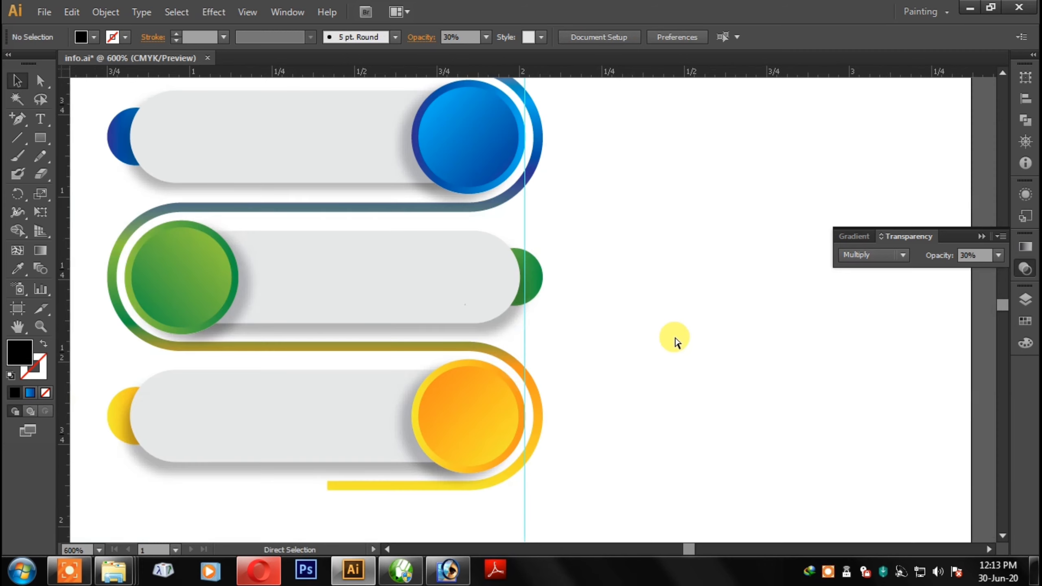
pyautogui.moveTo(639, 304); pyautogui.dragTo(669, 298)
pyautogui.hotkey('ctrl', '-')
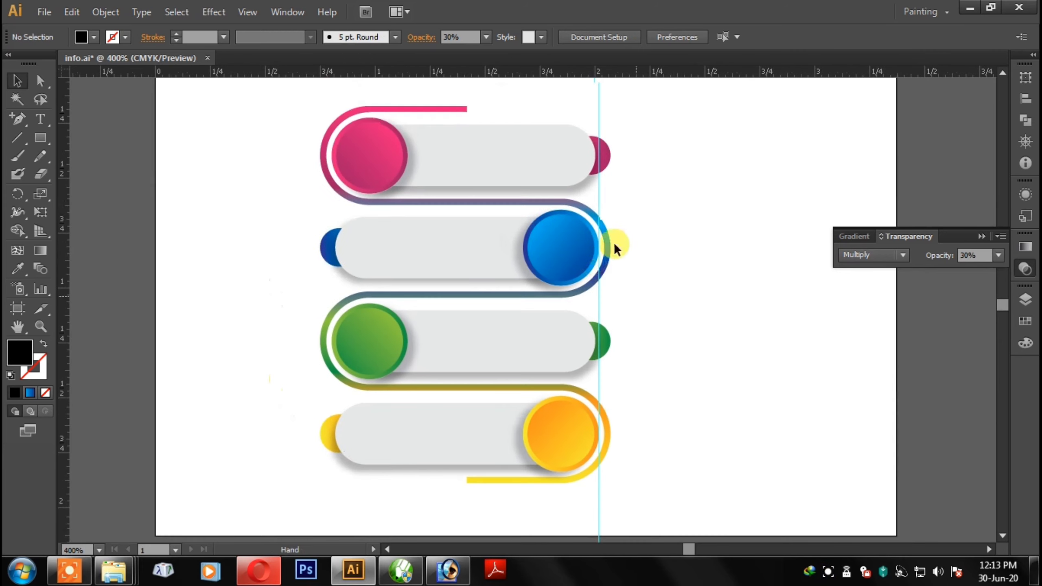
pyautogui.click(598, 197)
# Delete the guide and draw a pink rounded-rectangle cap over the pink line's top end.
pyautogui.press('Delete')
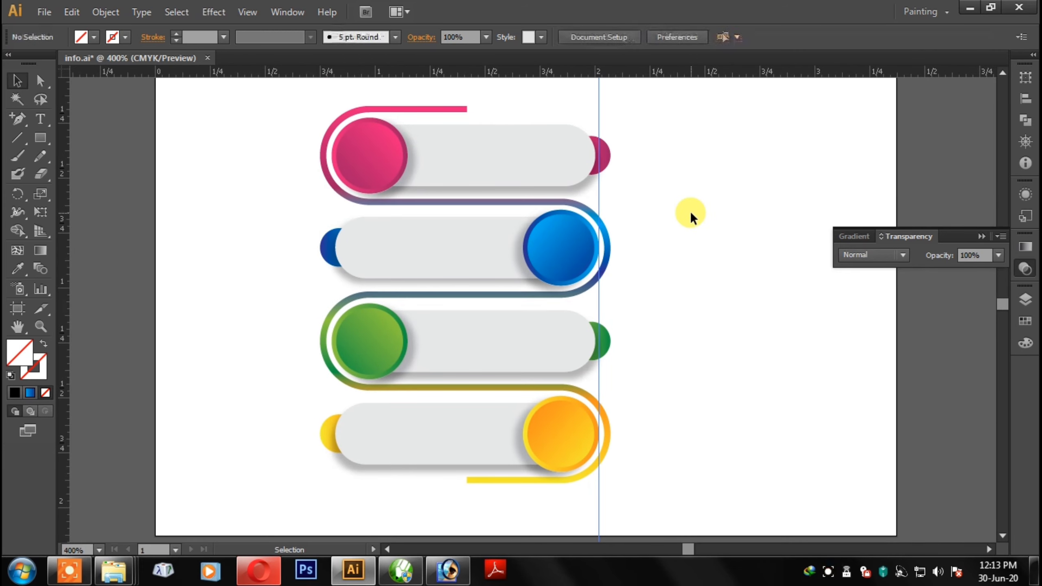
pyautogui.moveTo(311, 107); pyautogui.dragTo(311, 201)
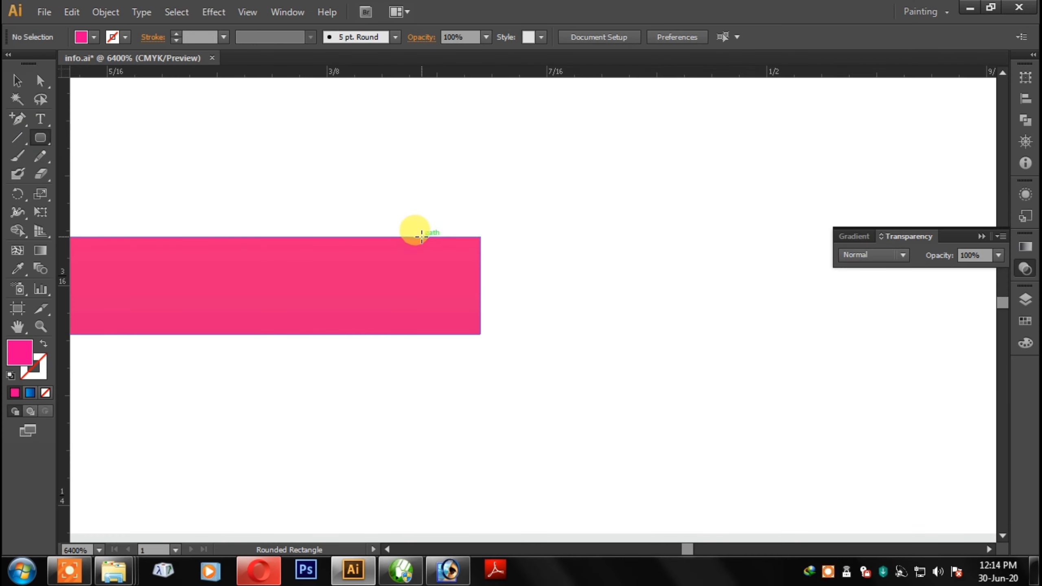
pyautogui.moveTo(421, 236); pyautogui.dragTo(642, 335)
pyautogui.press('v')
pyautogui.click(496, 193)
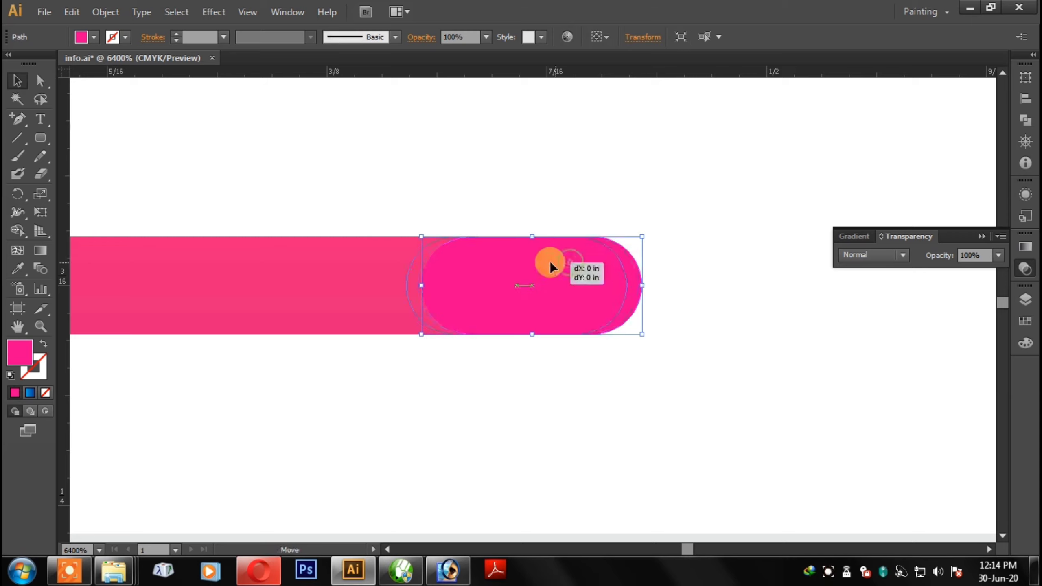
pyautogui.moveTo(568, 262); pyautogui.dragTo(542, 262)
# Alt-drag a copy of the pink cap down to the yellow line's bottom end.
pyautogui.press('a')
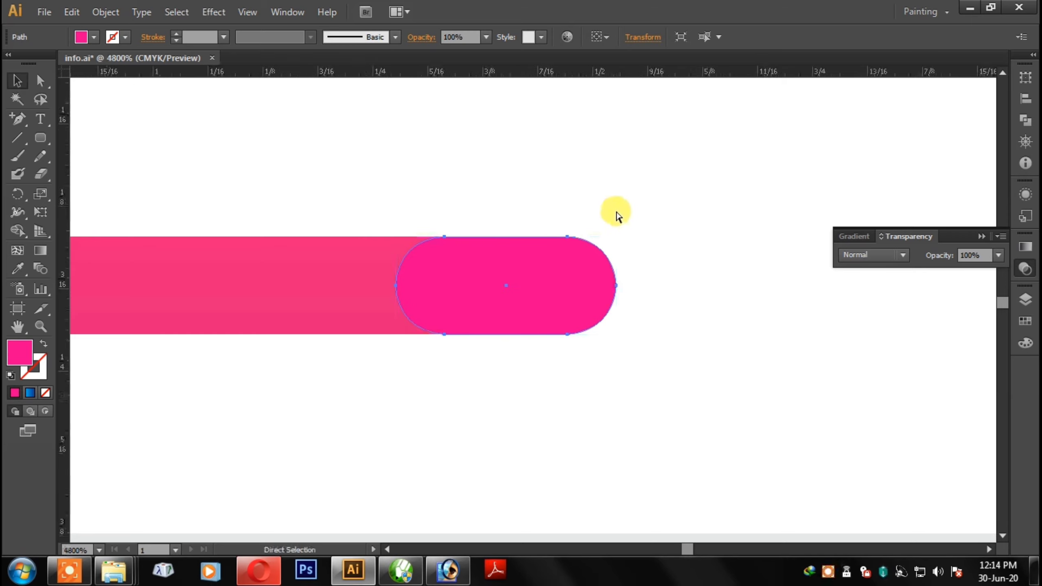
pyautogui.hotkey('ctrl', '-')
pyautogui.hotkey('ctrl', '-')
pyautogui.hotkey('ctrl', '-')
pyautogui.press('p')
pyautogui.hotkey('ctrl', '-')
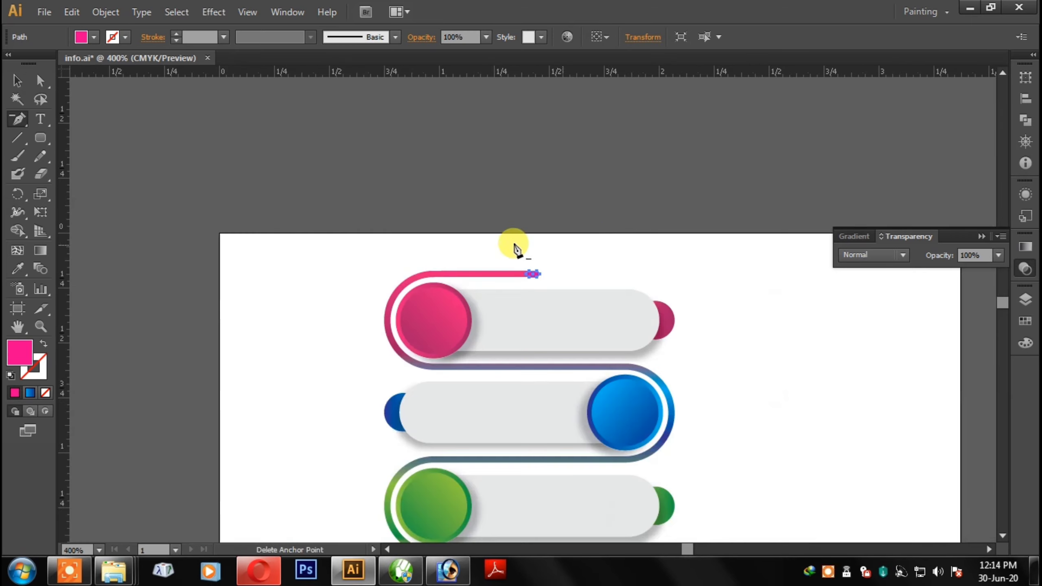
pyautogui.click(17, 80)
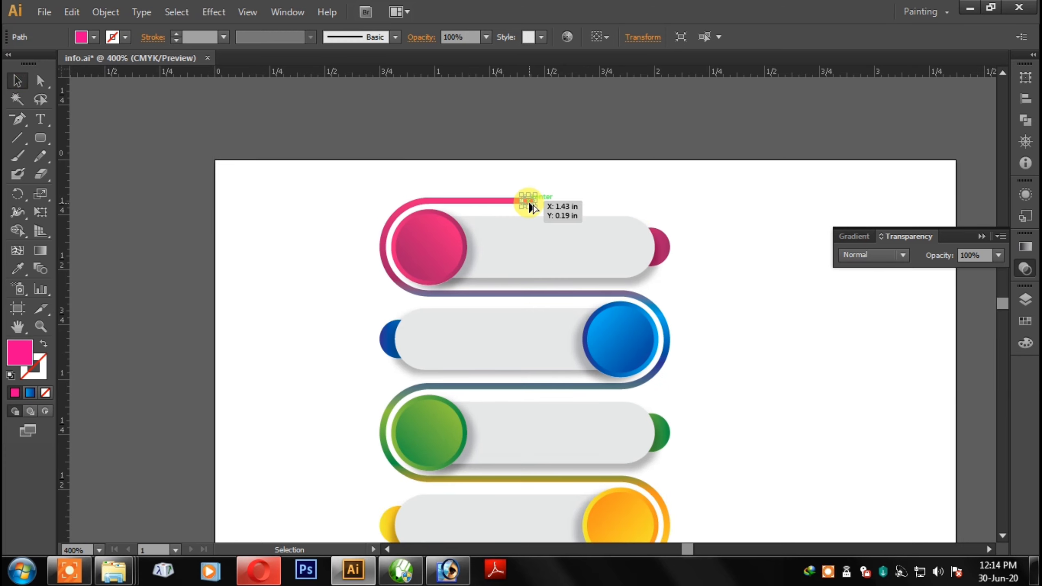
pyautogui.moveTo(529, 203)
pyautogui.mouseDown()
pyautogui.moveTo(527, 566)
pyautogui.moveTo(528, 535)
pyautogui.mouseUp()
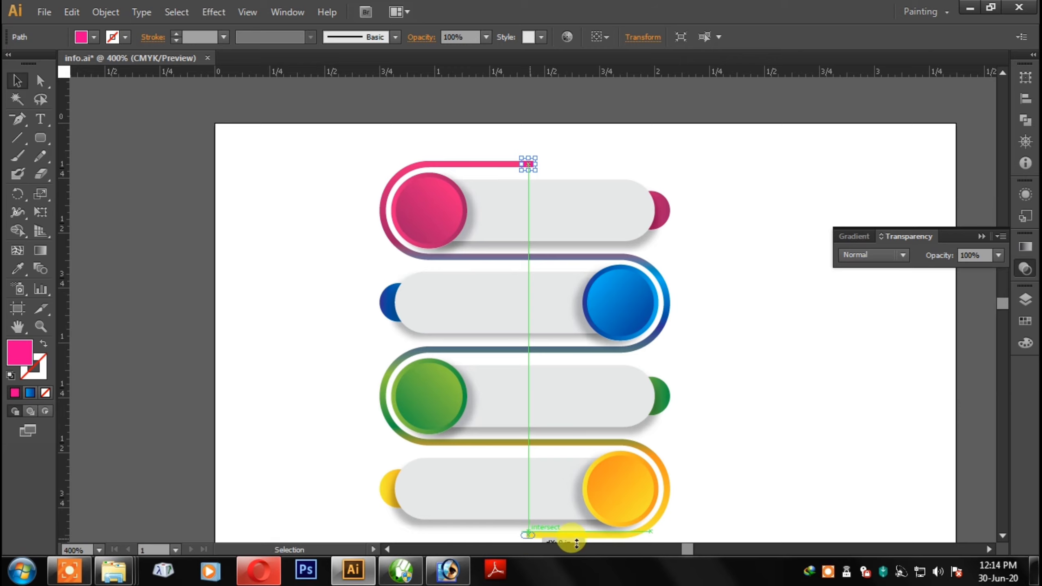
pyautogui.click(792, 470)
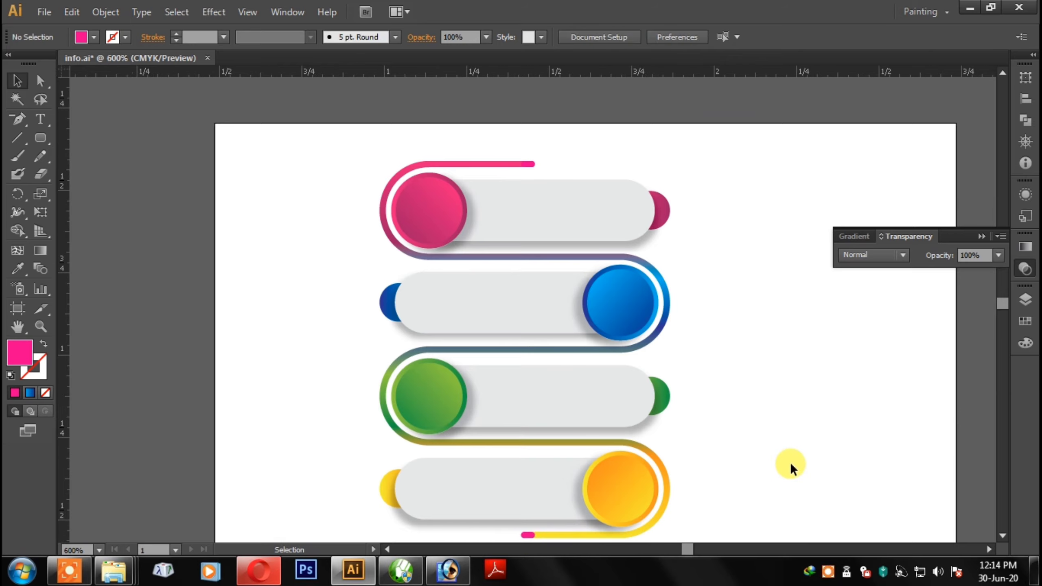
pyautogui.hotkey('ctrl', '+')
pyautogui.moveTo(772, 455); pyautogui.dragTo(768, 172)
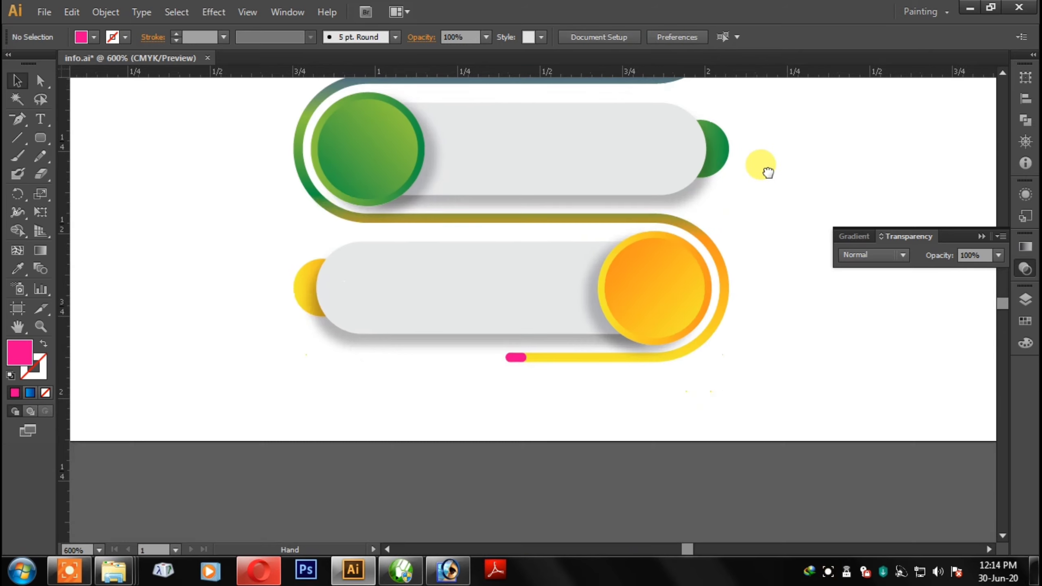
# Align the top cap on the line end and select the rainbow line with both caps.
pyautogui.click(514, 356)
pyautogui.moveTo(693, 168); pyautogui.dragTo(689, 361)
pyautogui.moveTo(728, 160); pyautogui.dragTo(733, 232)
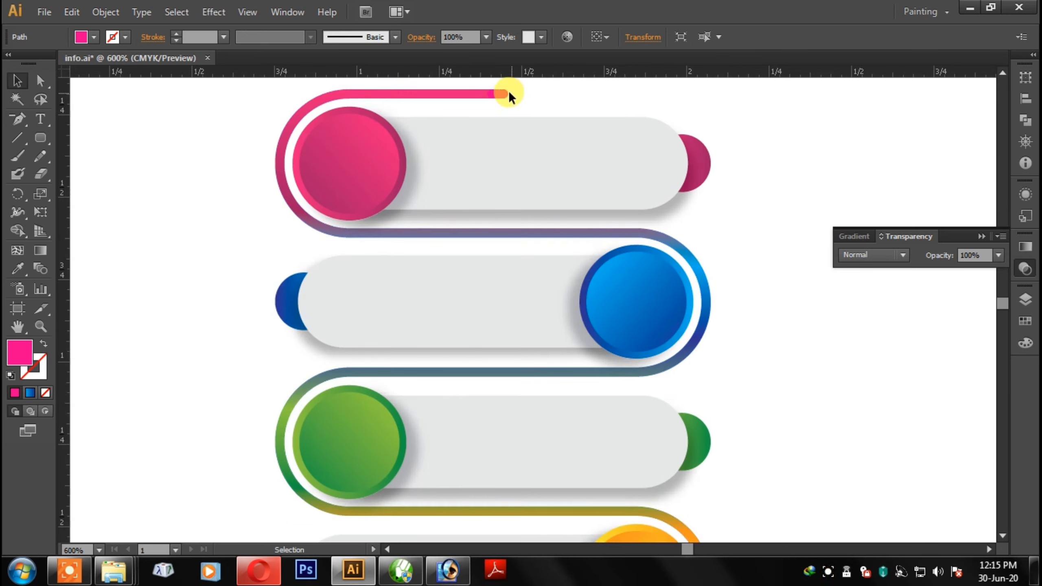
pyautogui.moveTo(508, 91); pyautogui.dragTo(505, 89)
pyautogui.click(647, 39)
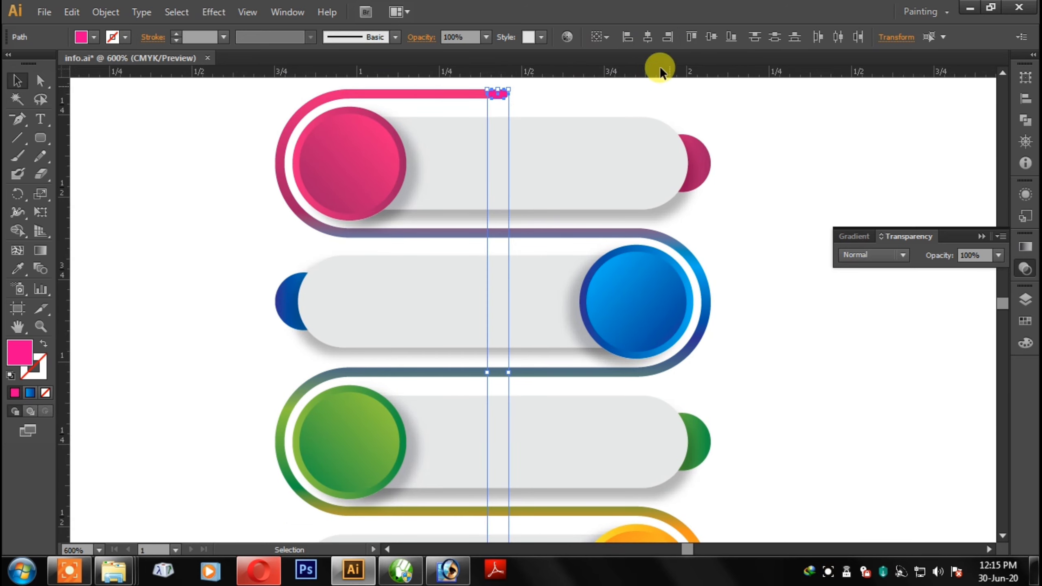
pyautogui.click(465, 98)
pyautogui.scroll(-5, 751, 347)
pyautogui.click(688, 350)
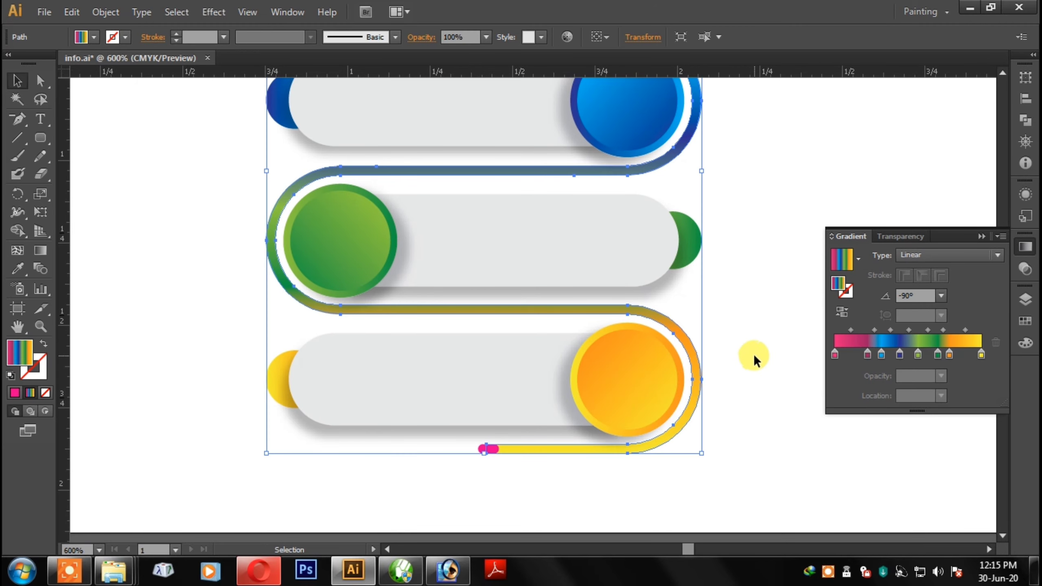
pyautogui.keyDown('shift'); pyautogui.click(482, 452); pyautogui.keyUp('shift')
pyautogui.moveTo(623, 242); pyautogui.dragTo(600, 437)
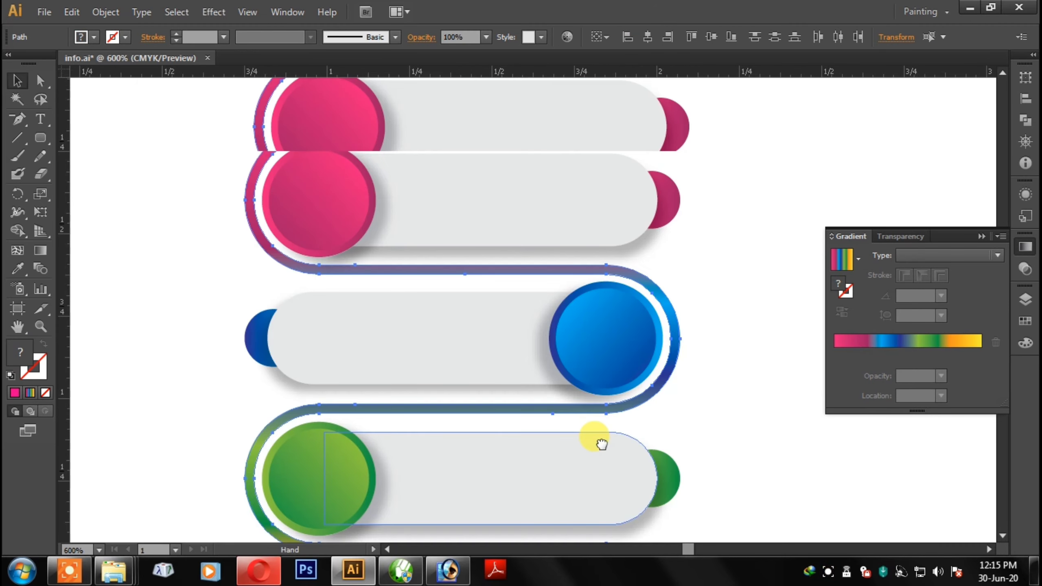
pyautogui.keyDown('shift'); pyautogui.click(485, 154); pyautogui.keyUp('shift')
# Merge the top and bottom caps into the rainbow line with Shape Builder.
pyautogui.click(16, 231)
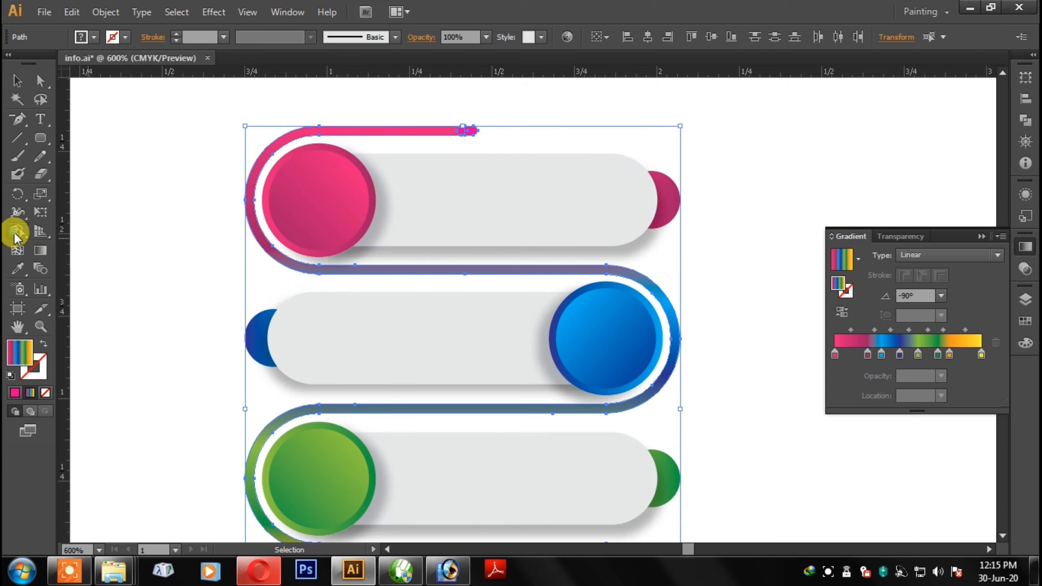
pyautogui.moveTo(474, 129); pyautogui.dragTo(340, 130)
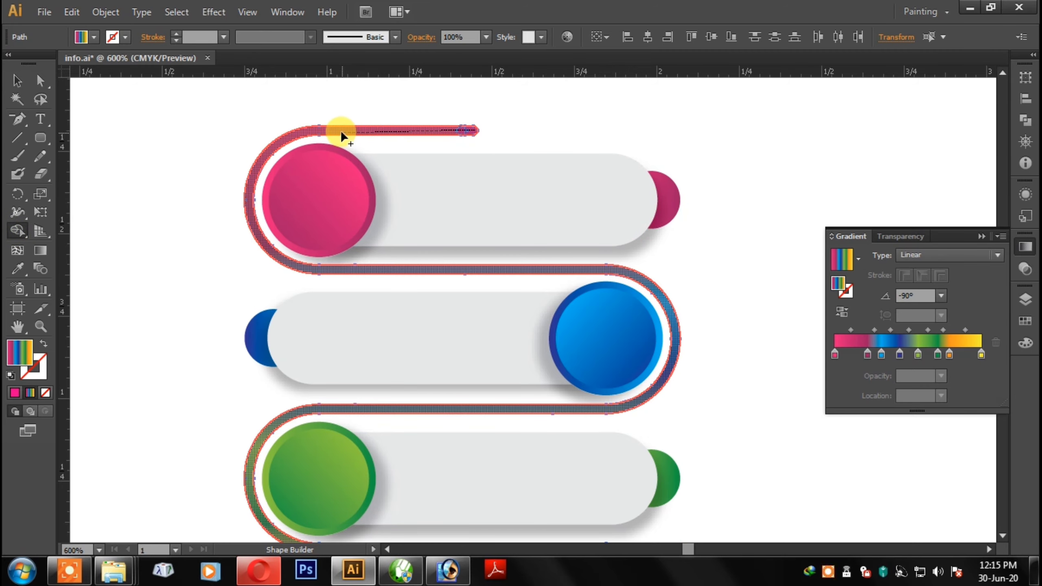
pyautogui.scroll(-5, 558, 209)
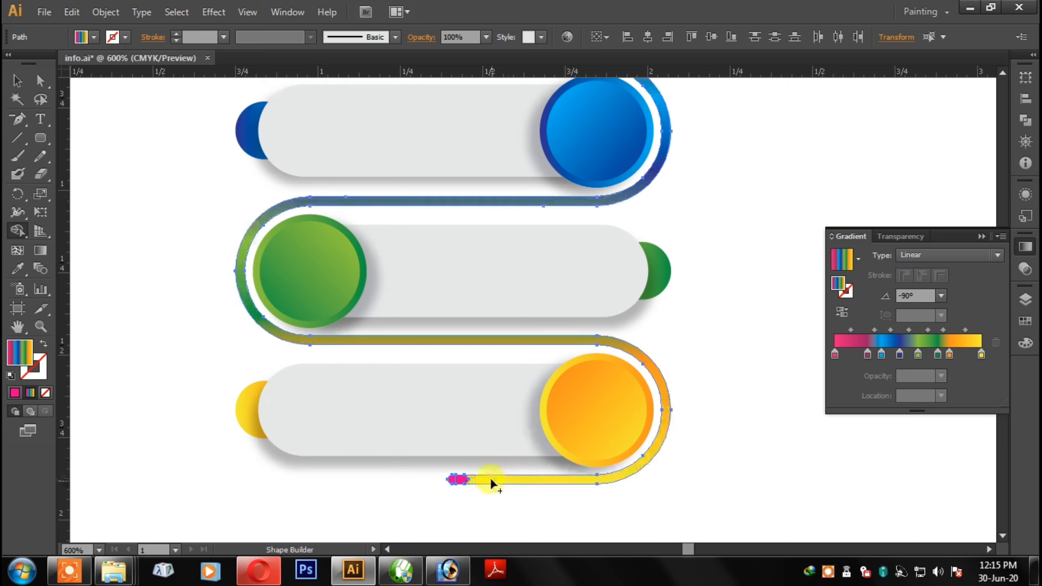
pyautogui.moveTo(452, 476); pyautogui.dragTo(453, 478)
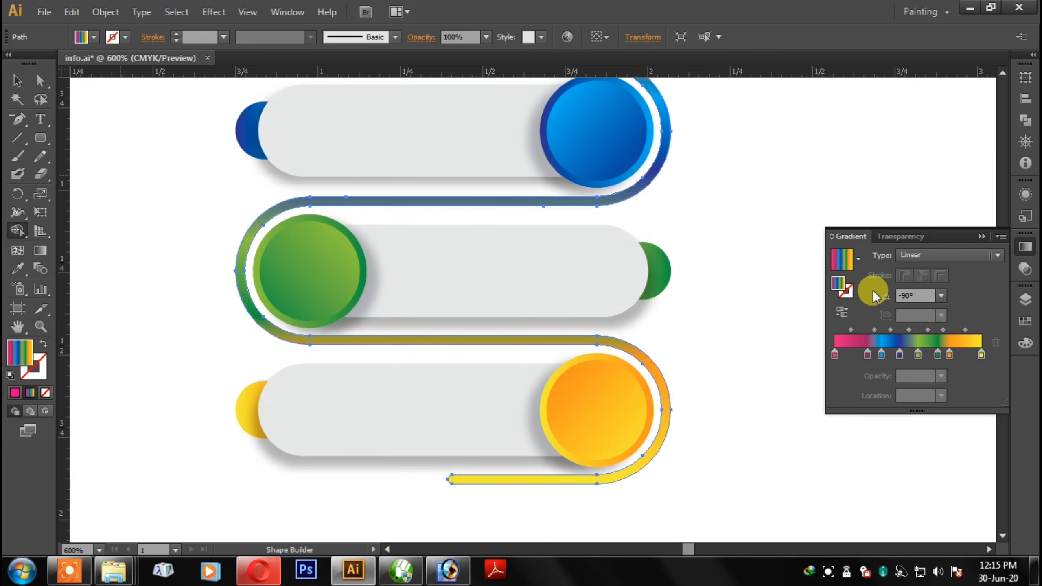
pyautogui.click(16, 81)
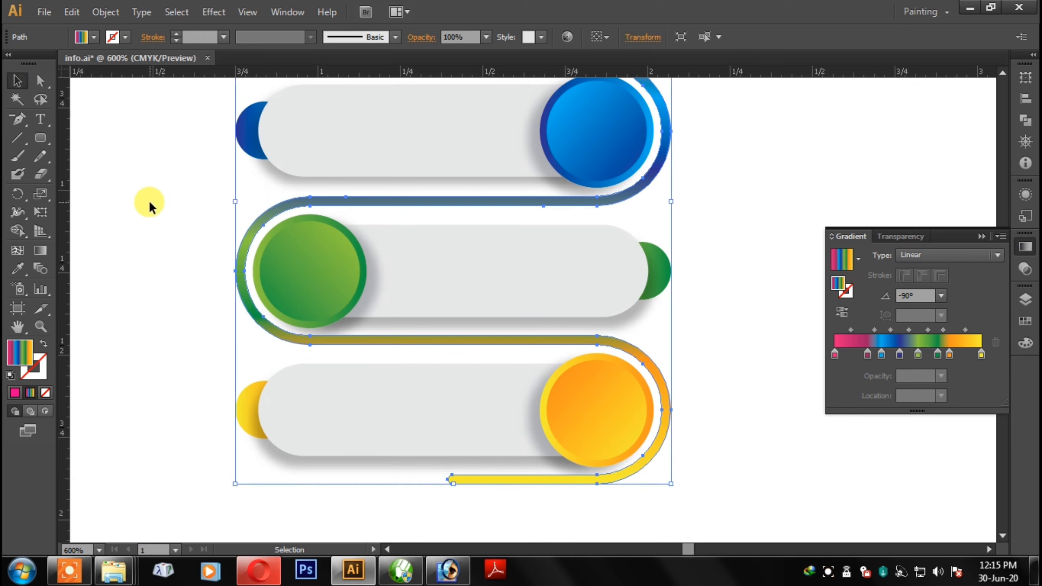
pyautogui.click(147, 202)
pyautogui.scroll(1, 745, 262)
pyautogui.click(1026, 246)
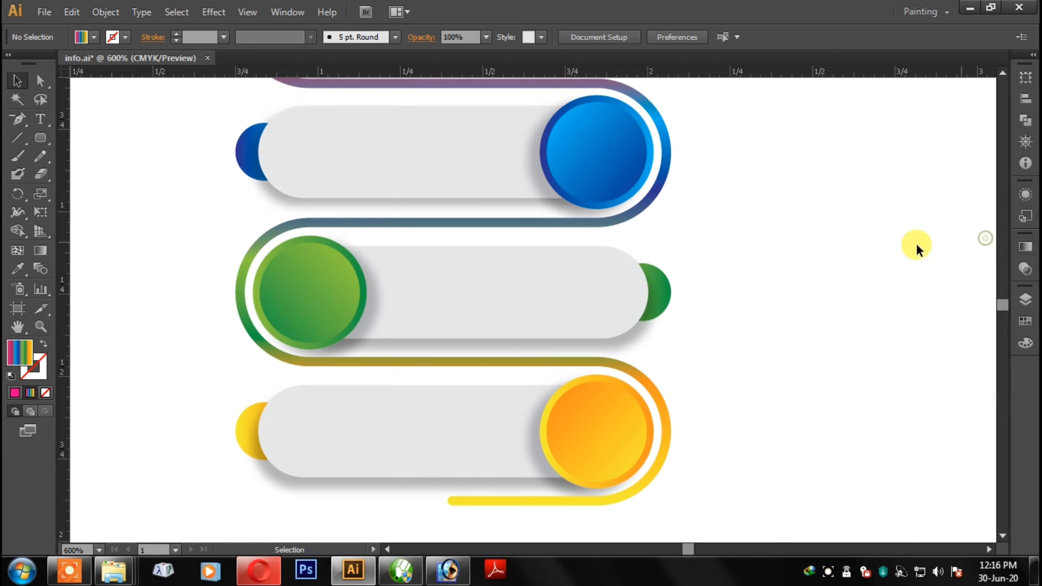
# Apply the very light grey K=5 fill to the pill bars.
pyautogui.hotkey('ctrl', '-')
pyautogui.moveTo(675, 163); pyautogui.dragTo(681, 216)
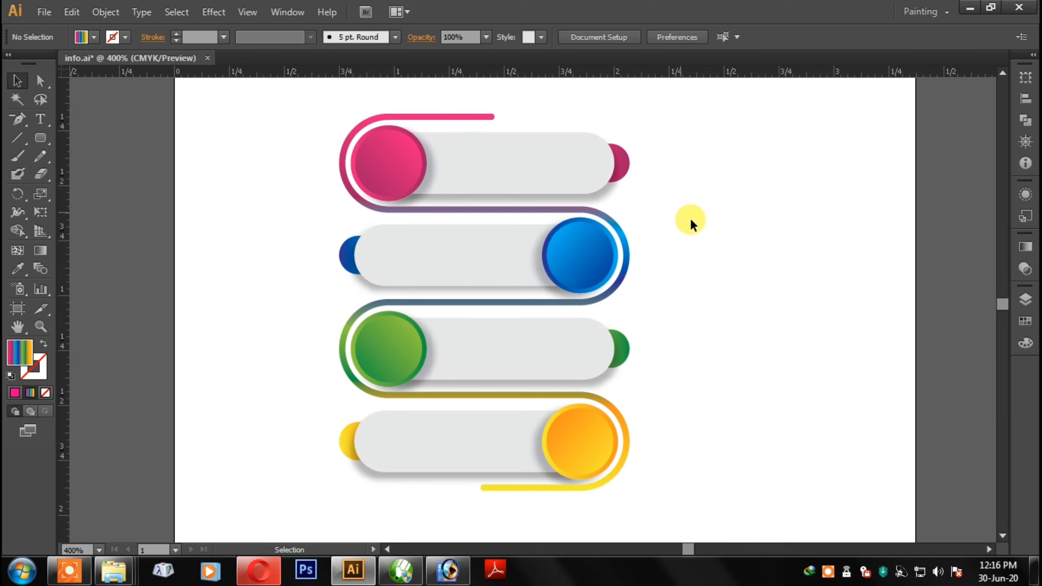
pyautogui.click(545, 164)
pyautogui.click(94, 37)
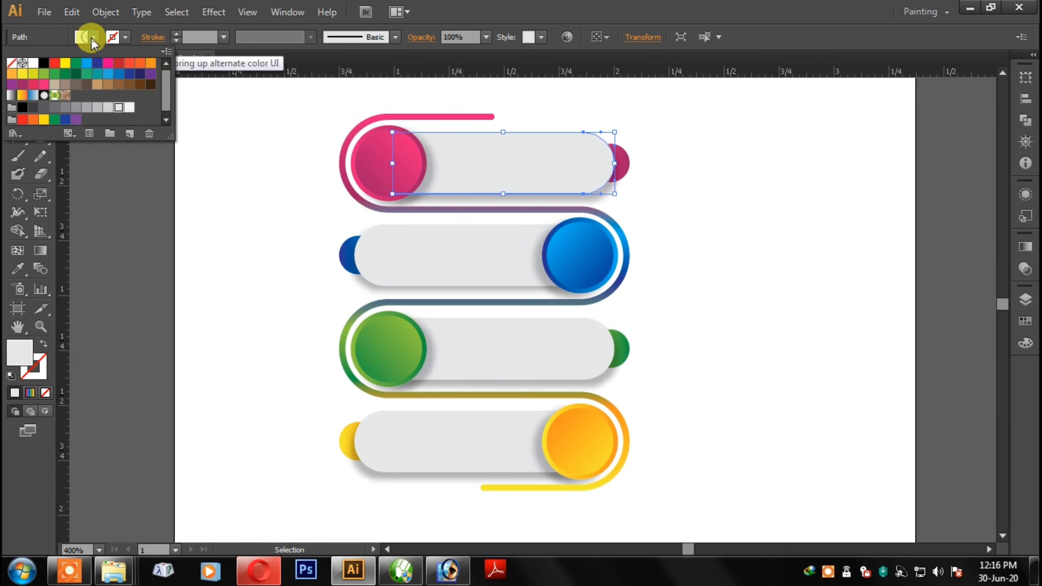
pyautogui.click(123, 107)
pyautogui.click(516, 237)
pyautogui.click(686, 298)
pyautogui.click(430, 267)
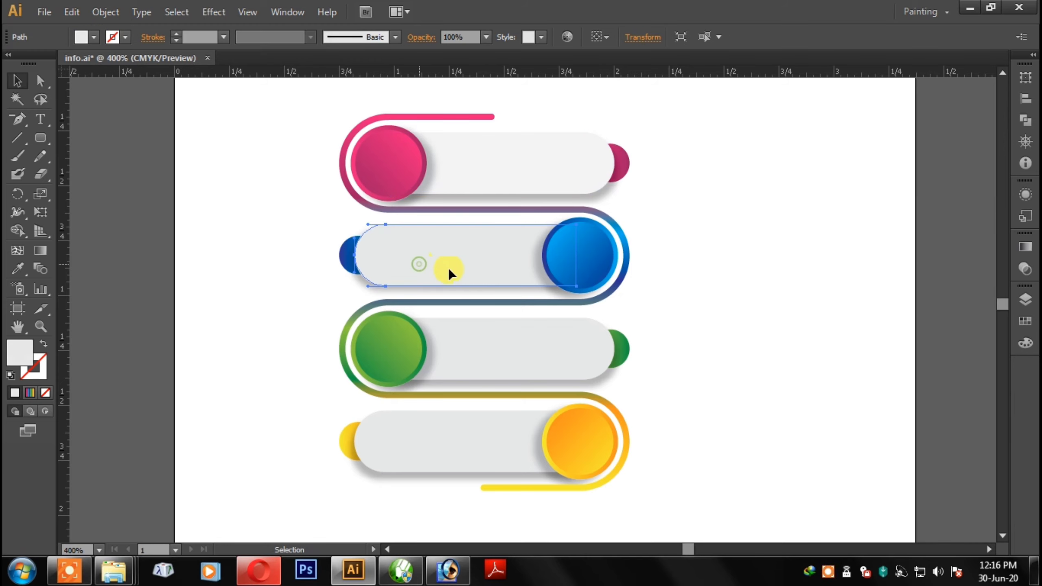
# Group all the infographic artwork and shift the group right on the page.
pyautogui.hotkey('ctrl', 'a')
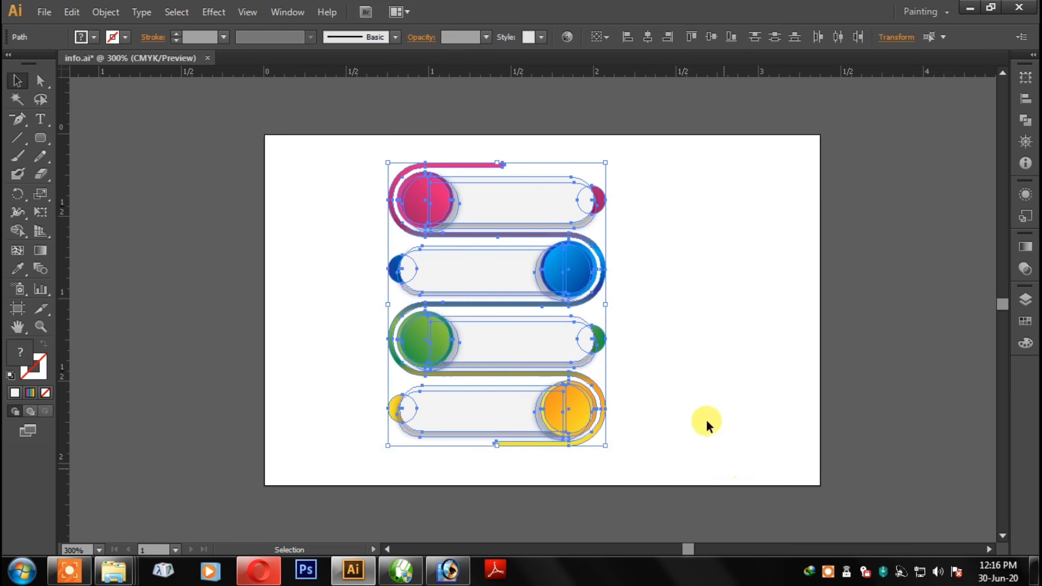
pyautogui.rightClick(543, 277)
pyautogui.click(594, 354)
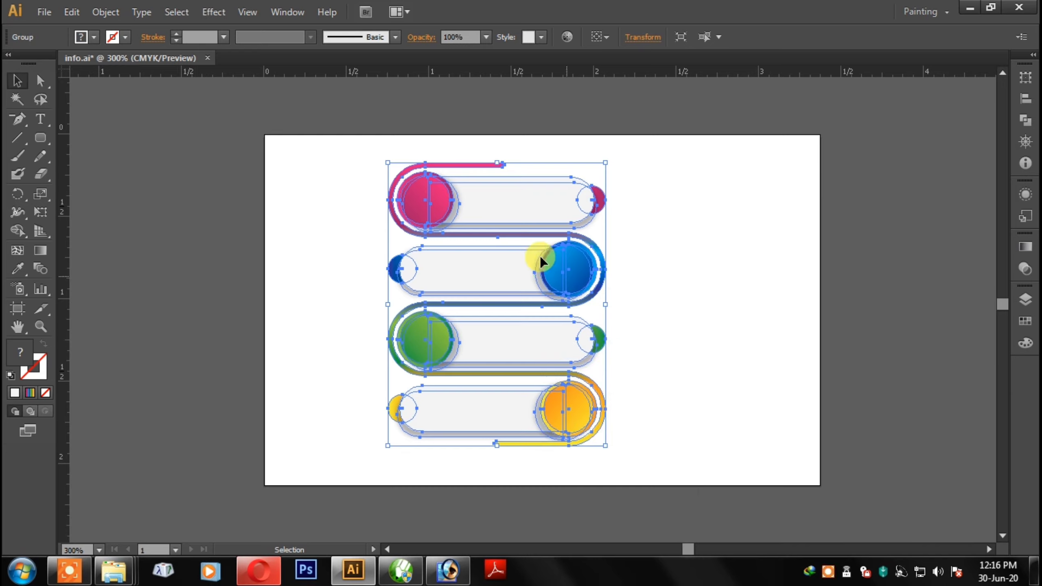
pyautogui.moveTo(553, 202); pyautogui.dragTo(584, 202)
pyautogui.click(733, 232)
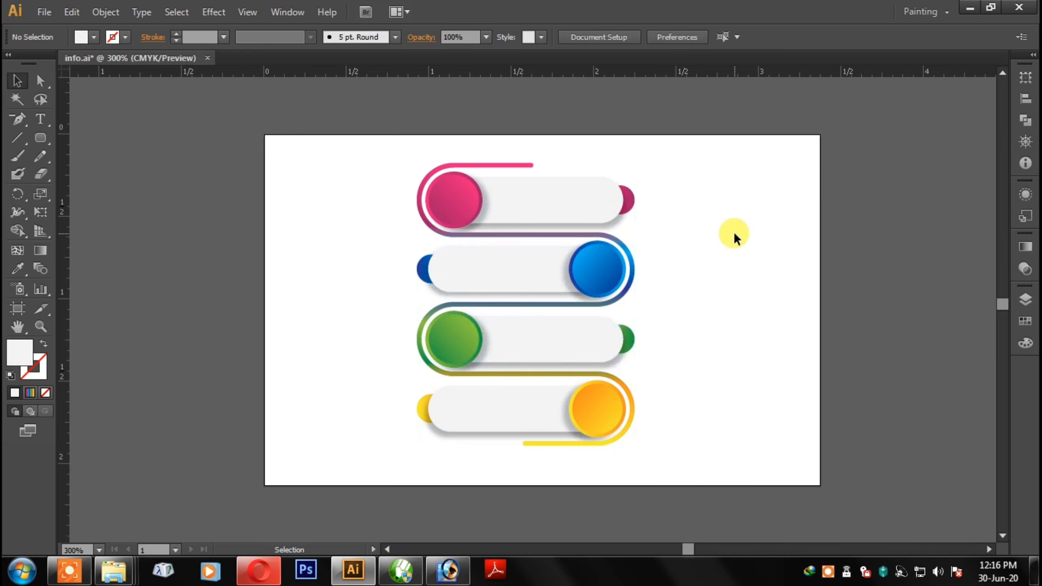